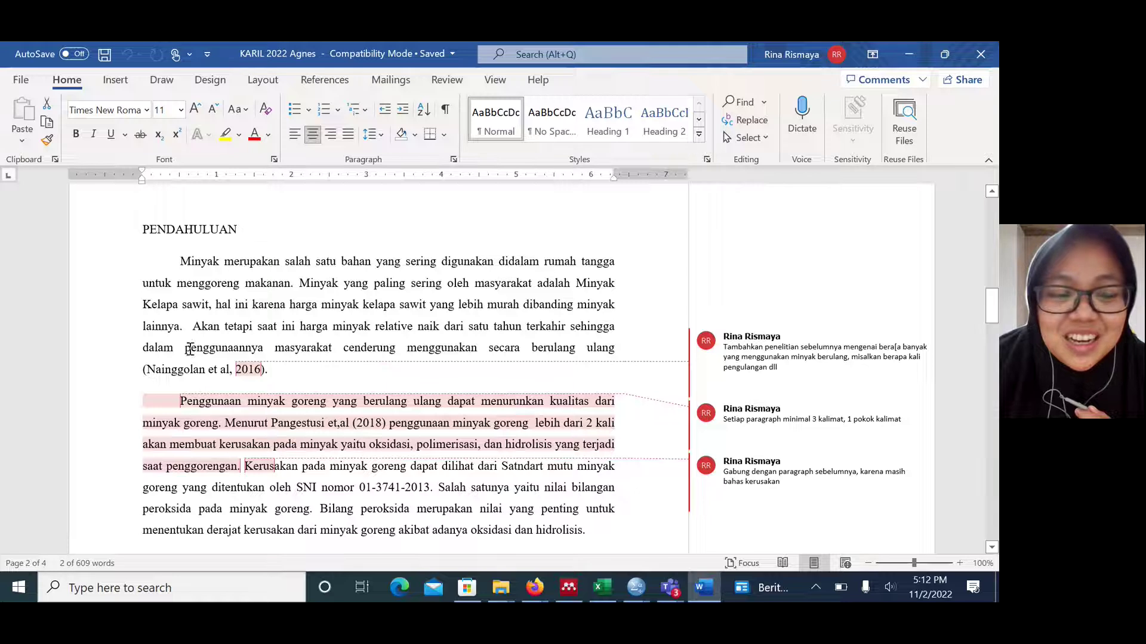
- Copy the author and year citation inside the parentheses at the end of the first PENDAHULUAN paragraph
mouse_move(241, 370)
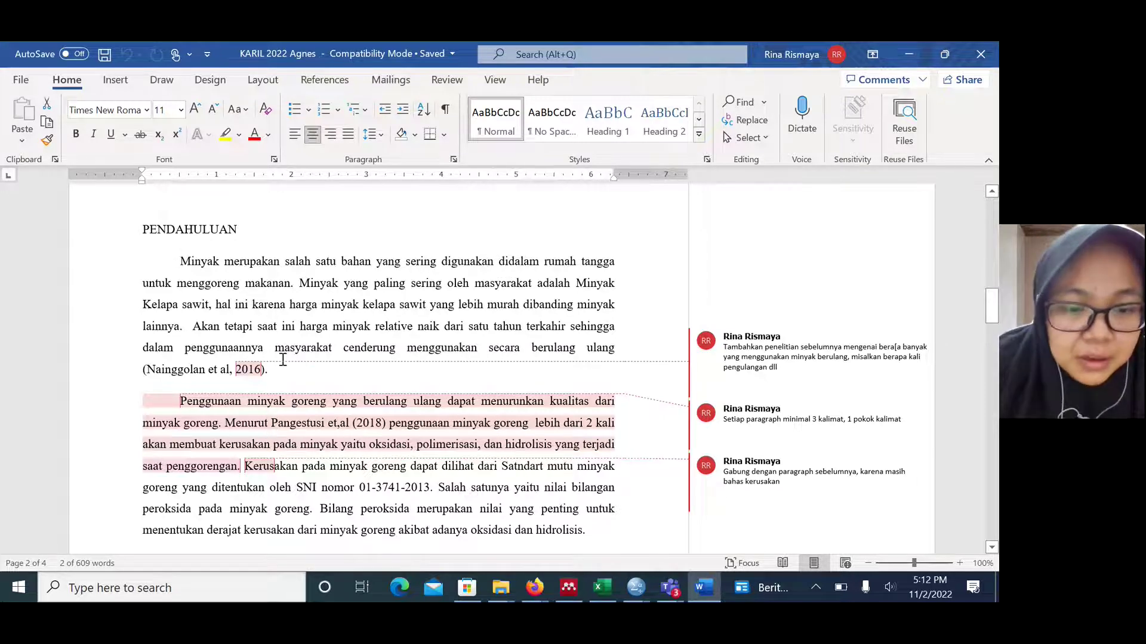
left_click(301, 372)
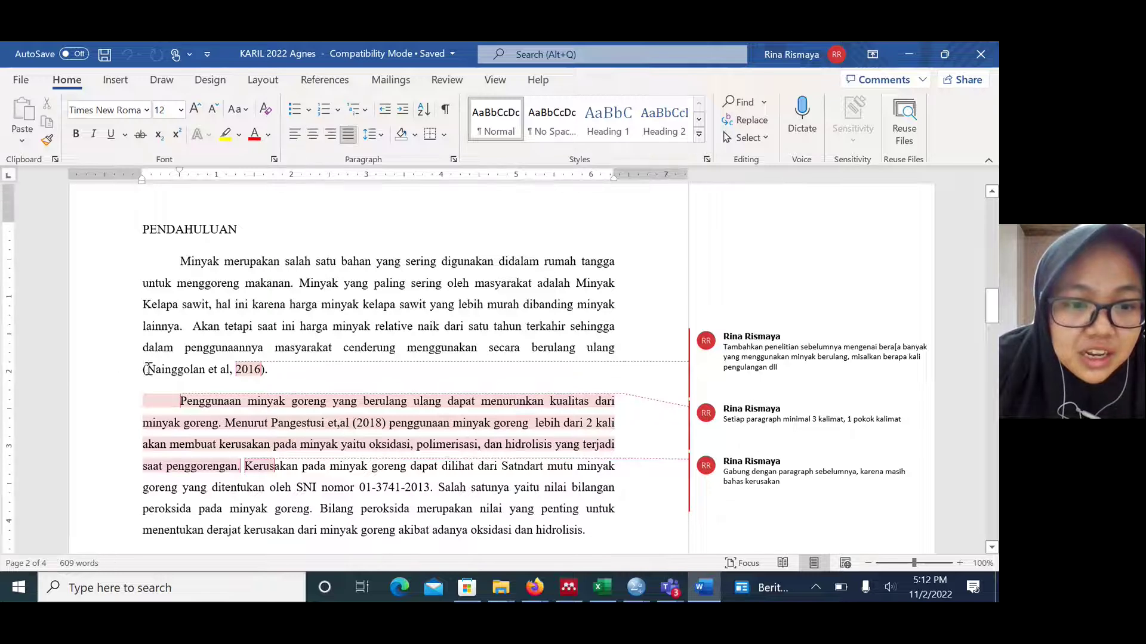
left_click_drag(237, 369, 232, 377)
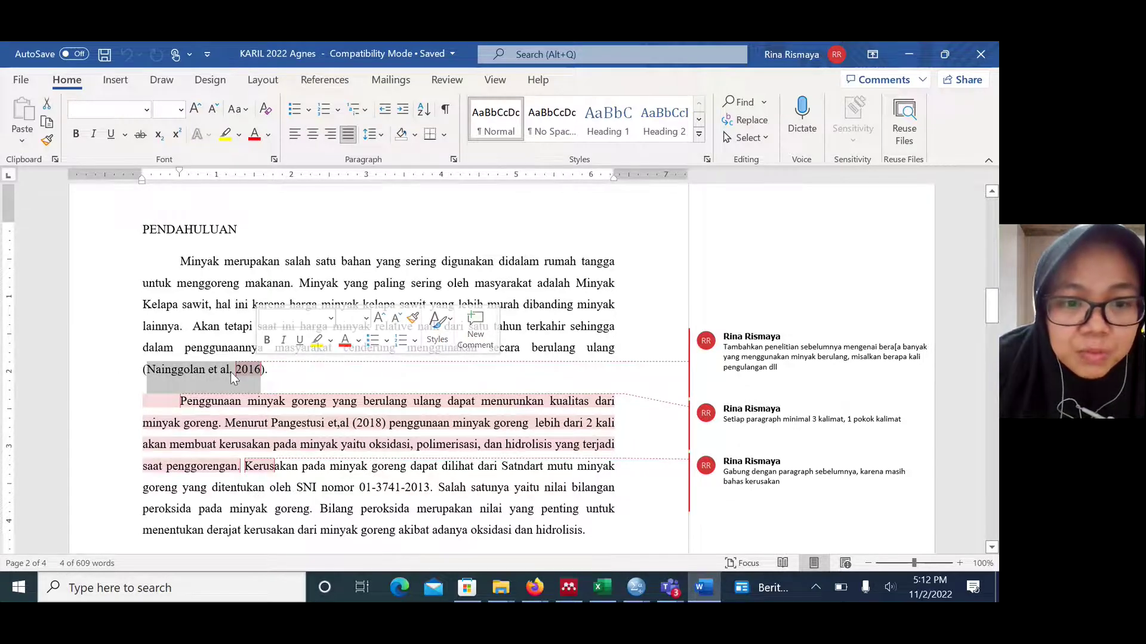
right_click(233, 377)
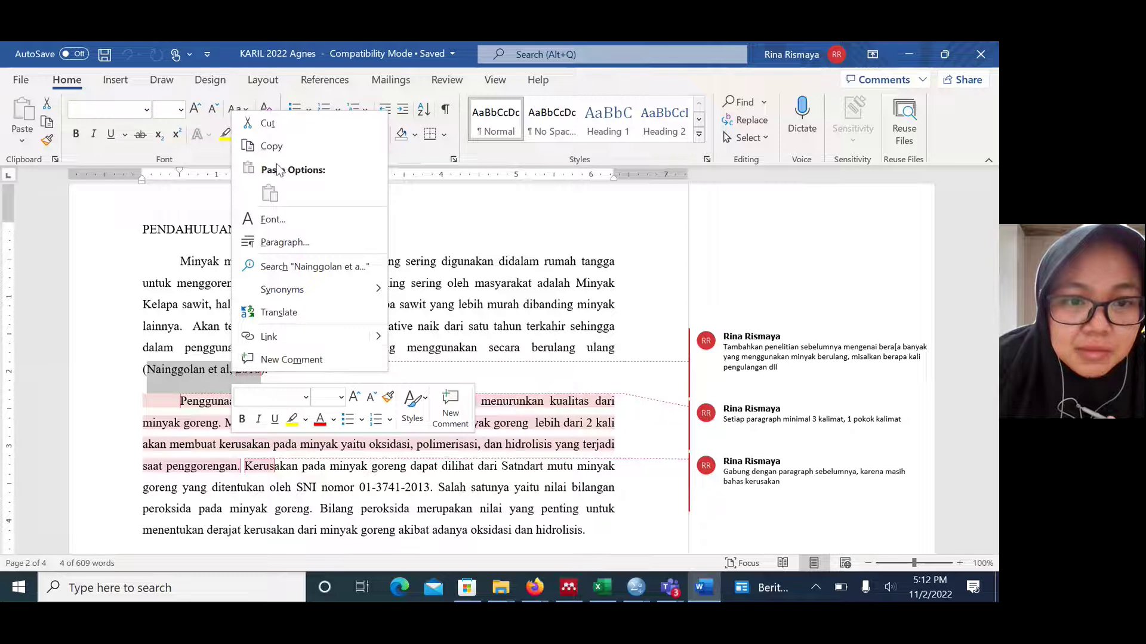
left_click(275, 156)
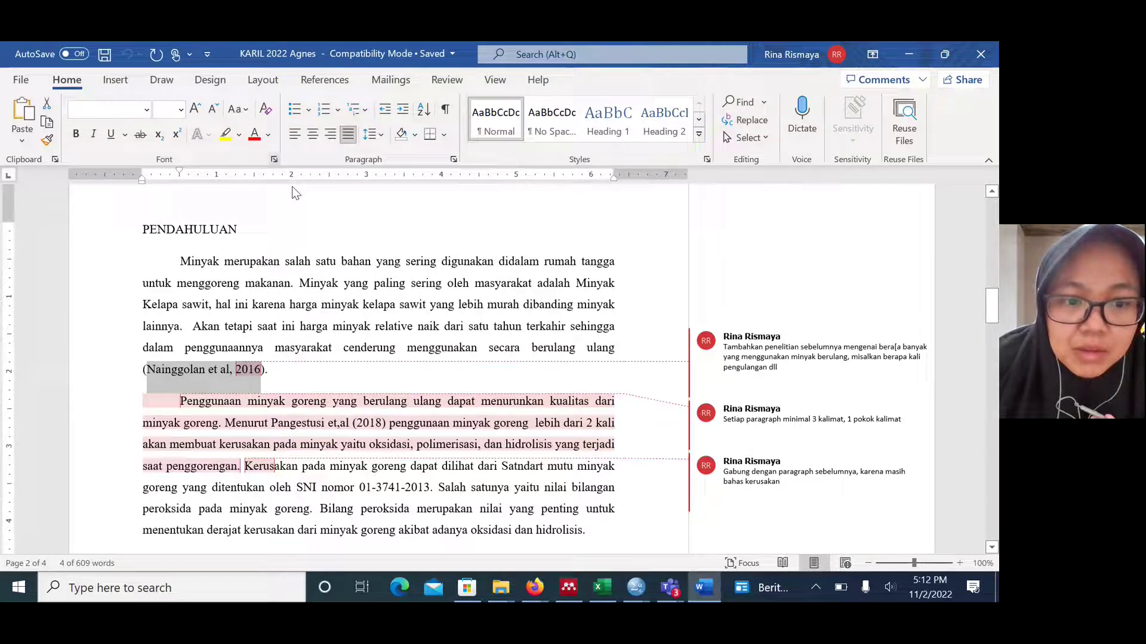
mouse_move(247, 383)
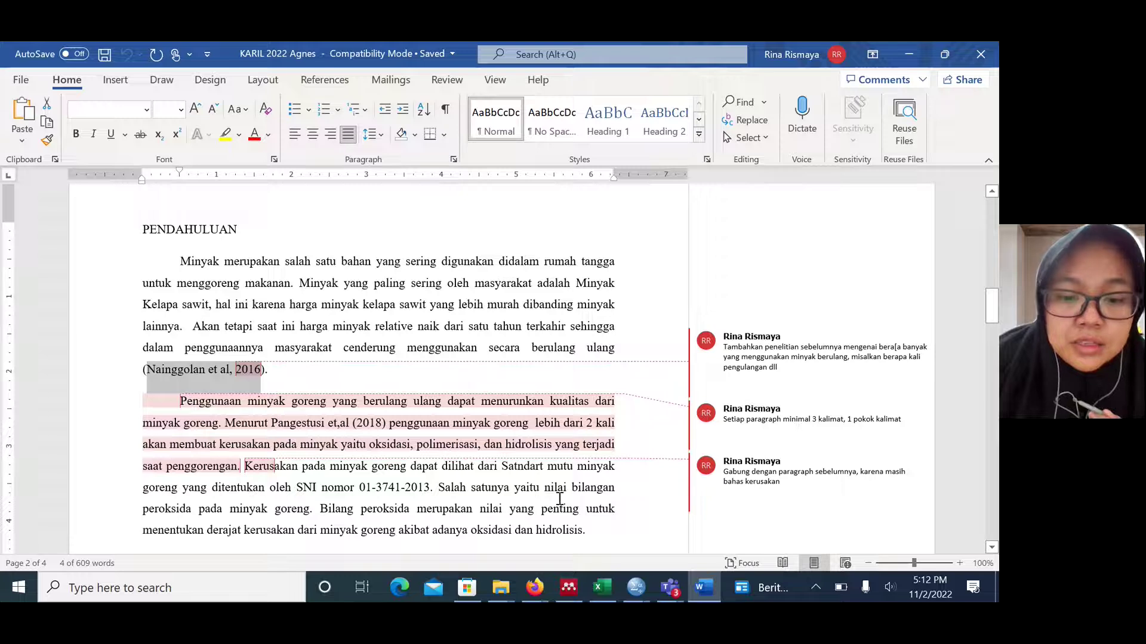
- Switch to Mendeley Desktop, close and reopen it, and postpone the offered software update
left_click(568, 586)
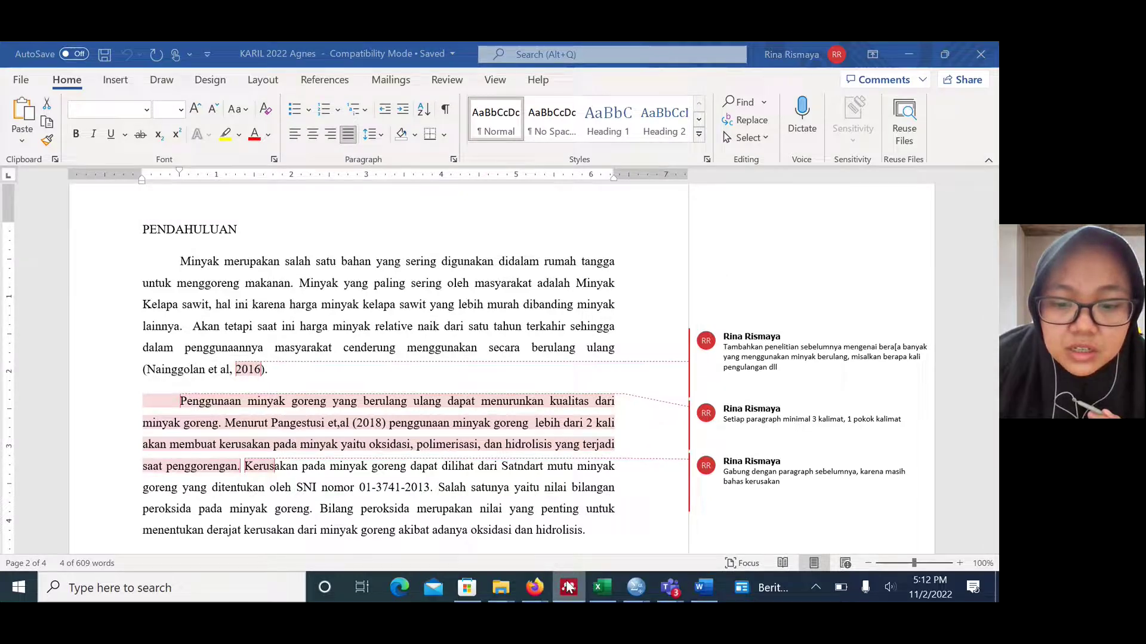
right_click(568, 587)
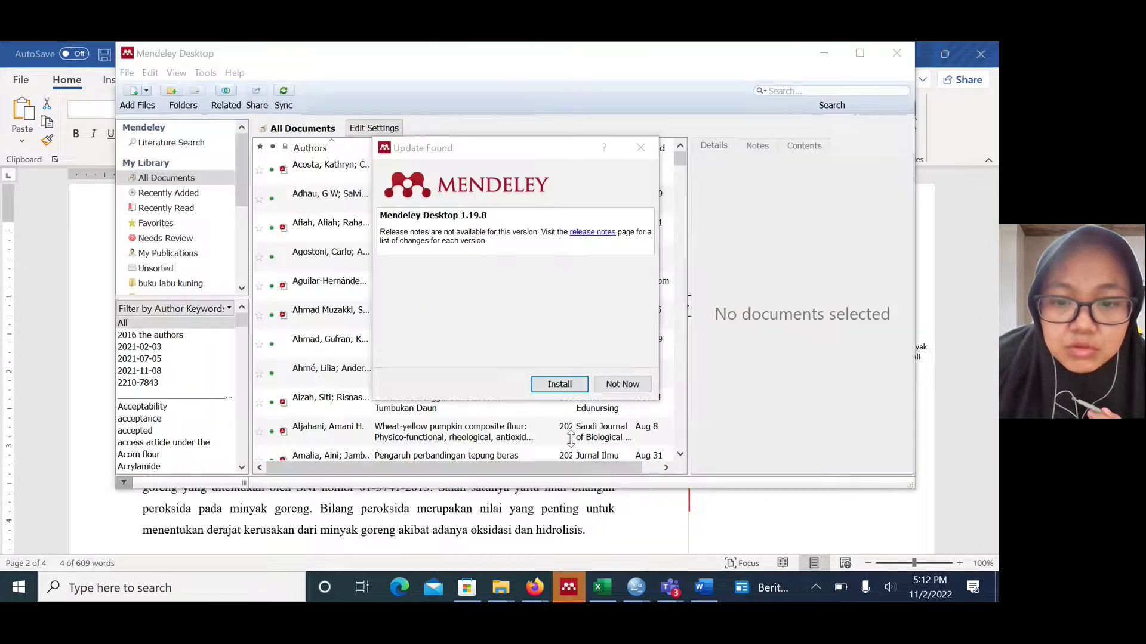
left_click(621, 384)
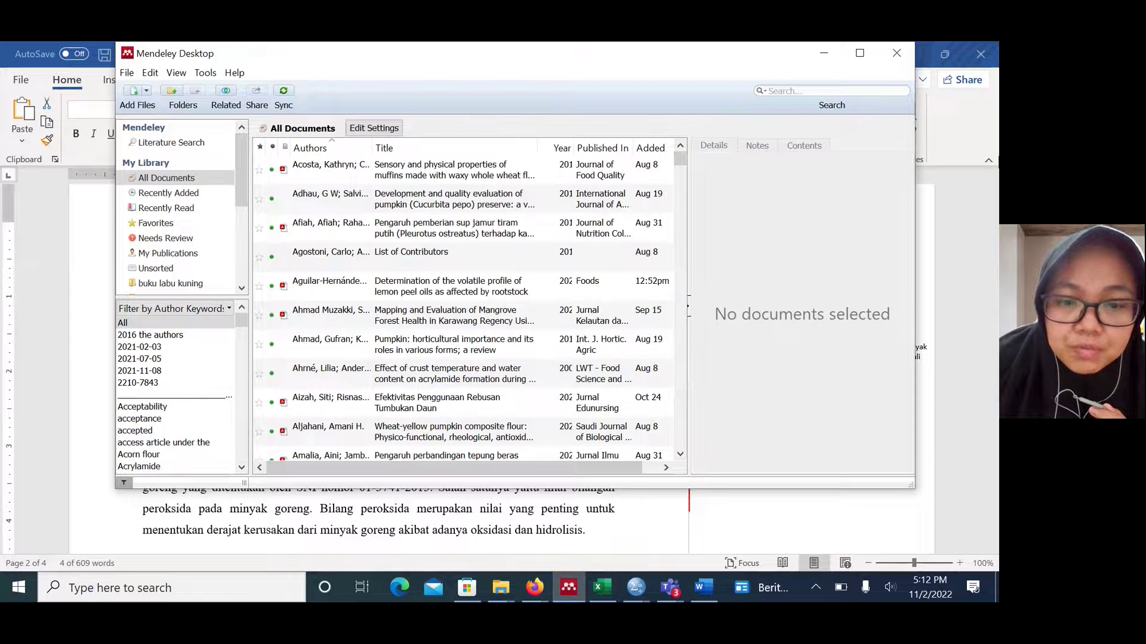
left_click(901, 58)
left_click(568, 592)
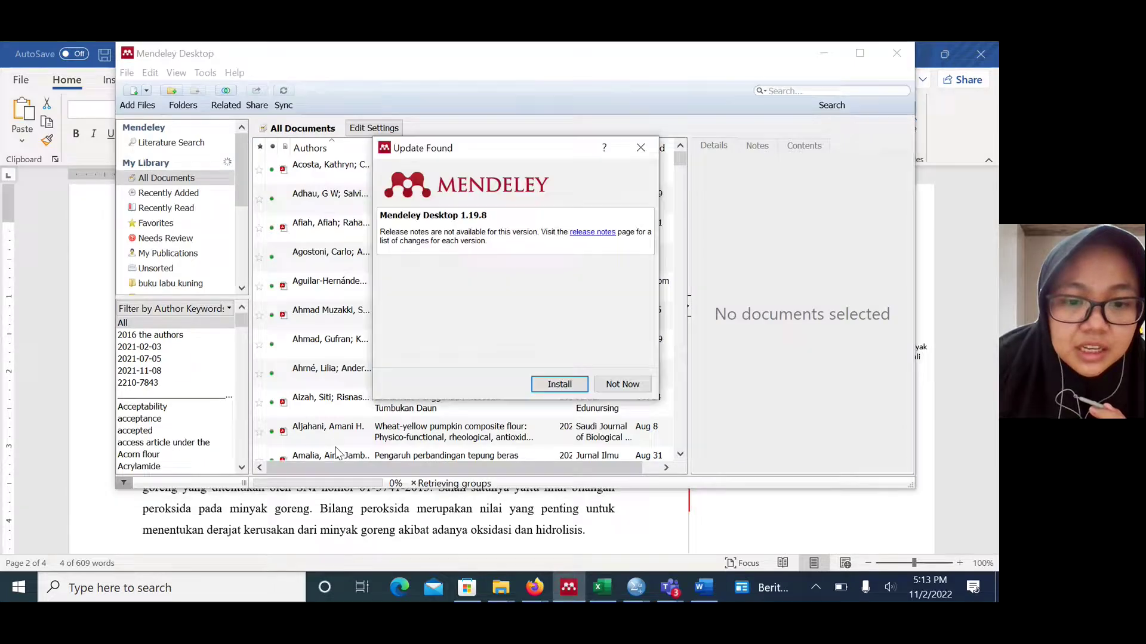
left_click(622, 385)
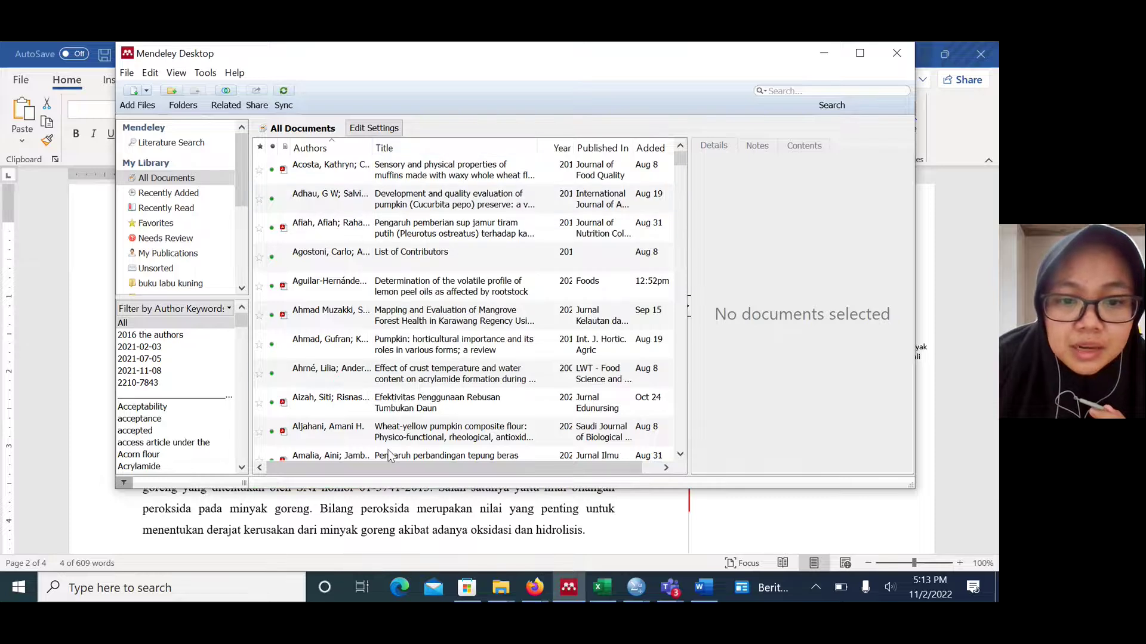
- Look through the document list and the existing folders in the Mendeley library
scroll(411, 307, "down", 12)
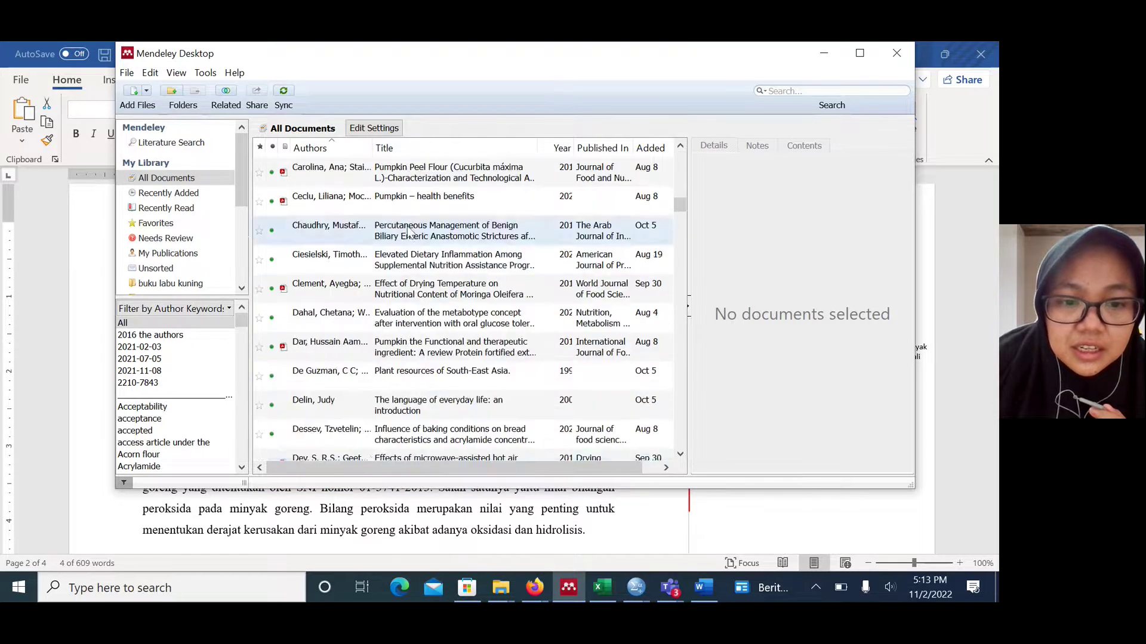
scroll(319, 268, "up", 7)
scroll(319, 268, "up", 8)
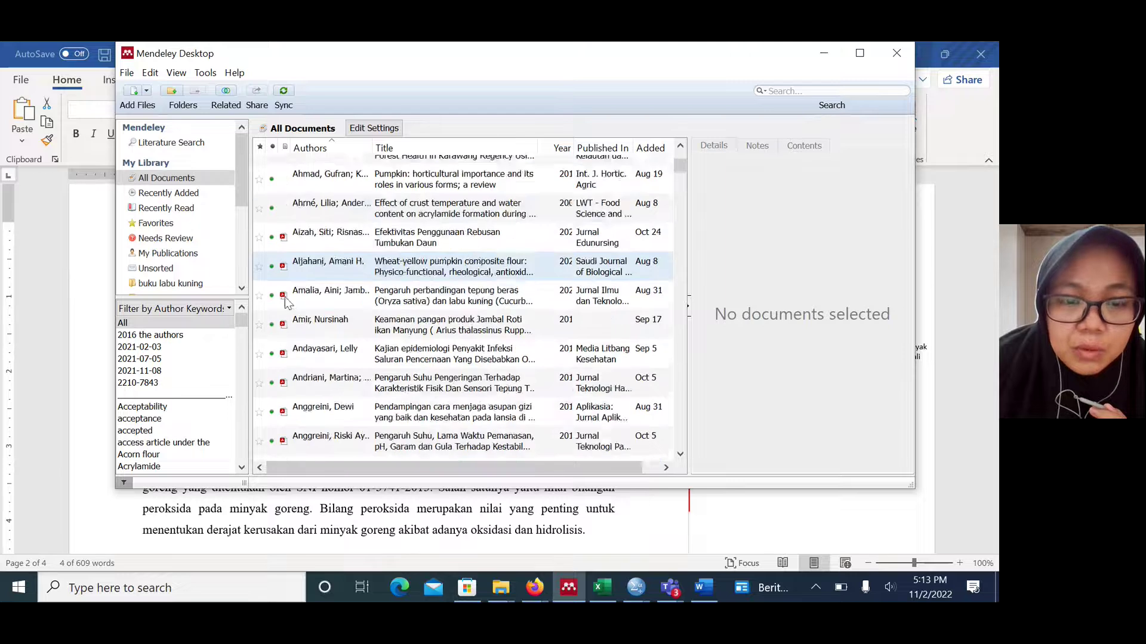
scroll(388, 287, "up", 2)
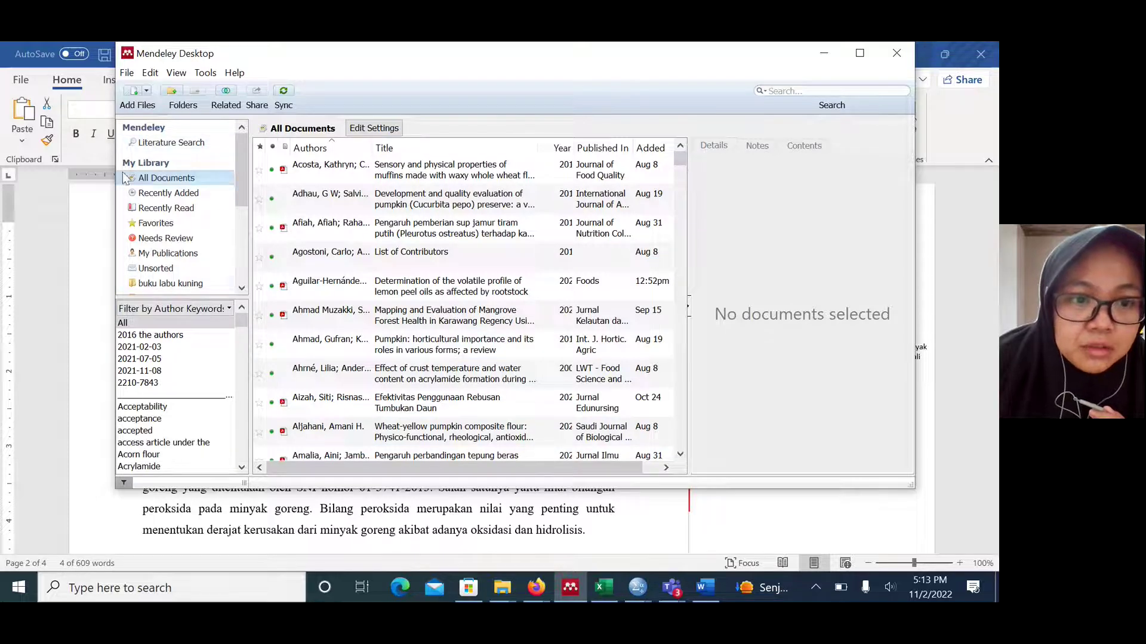
scroll(162, 231, "down", 2)
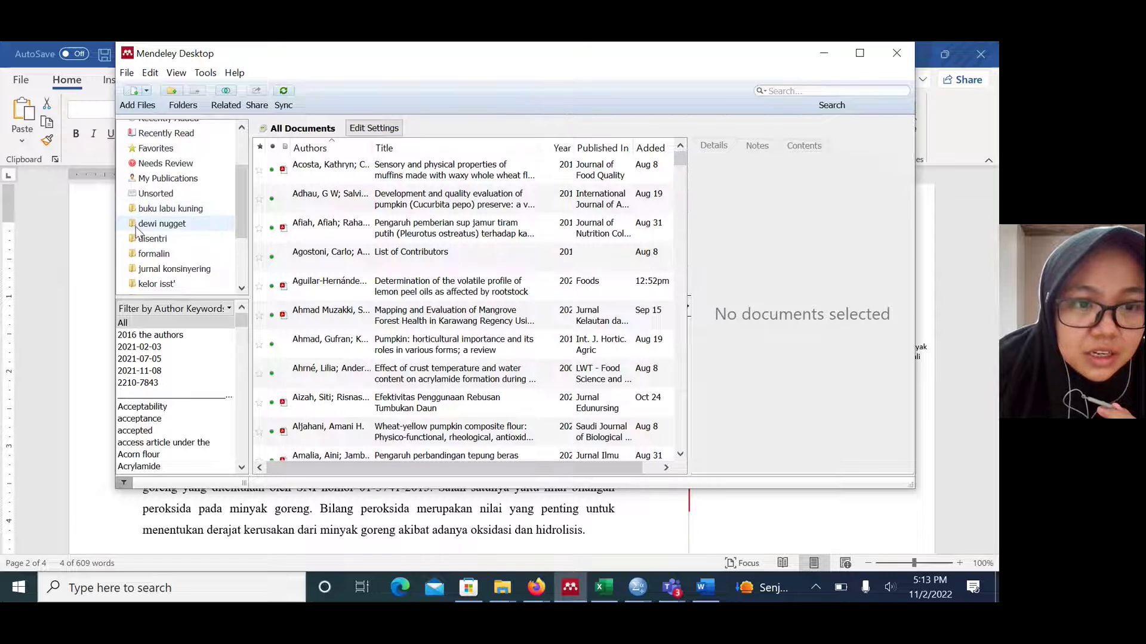
scroll(163, 244, "down", 1)
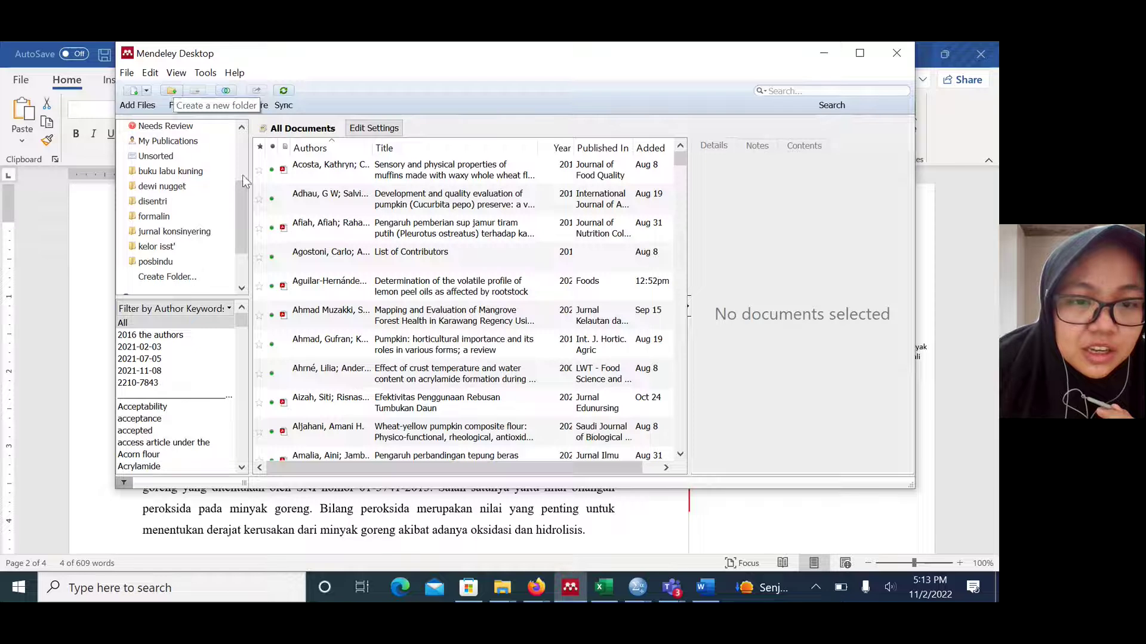
scroll(259, 180, "down", 3)
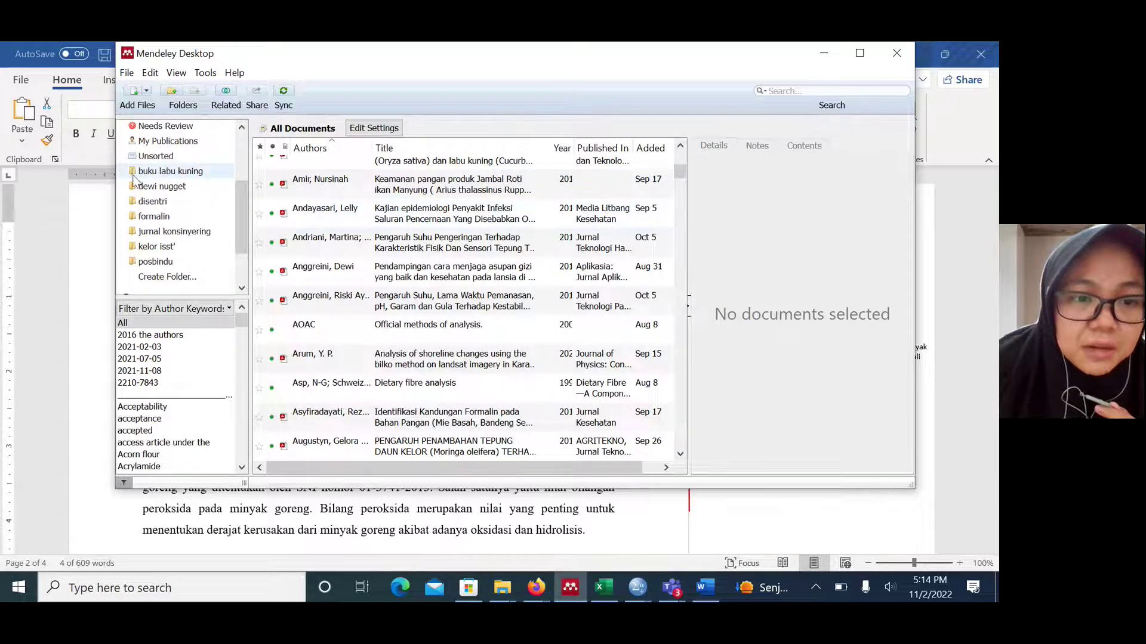
- Create a new library folder named karil and open it
left_click(171, 92)
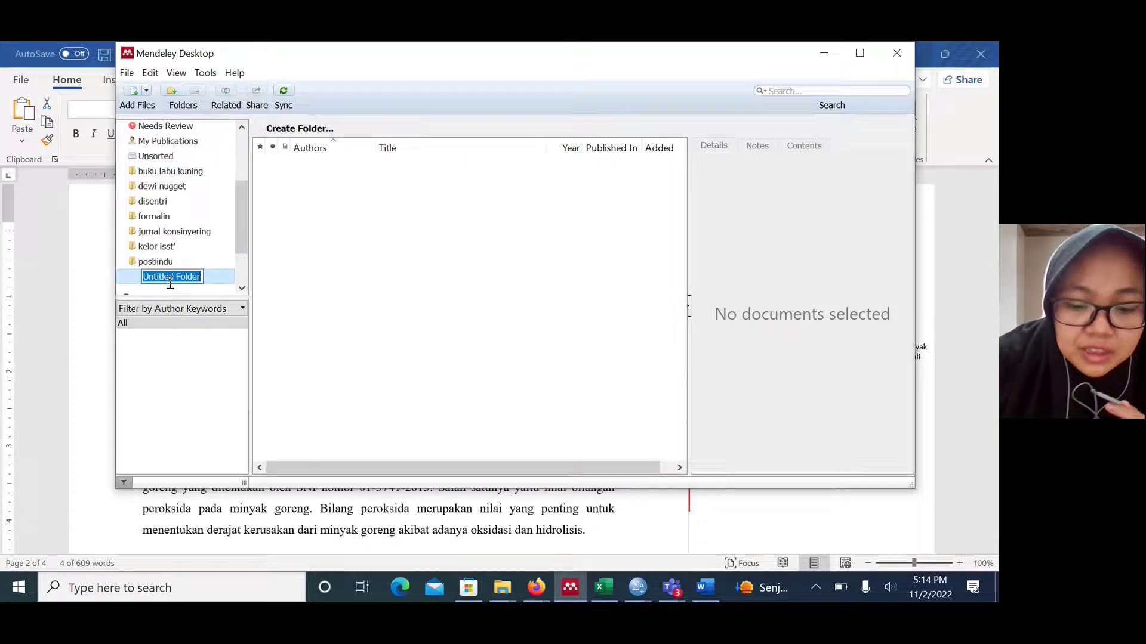
type("ka")
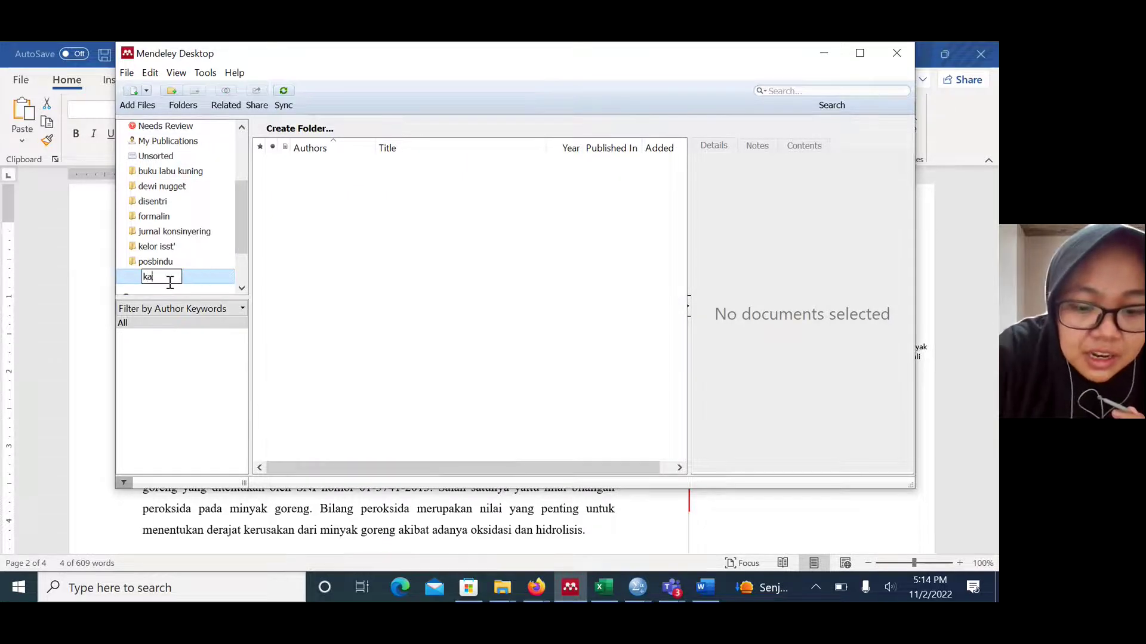
type("ril")
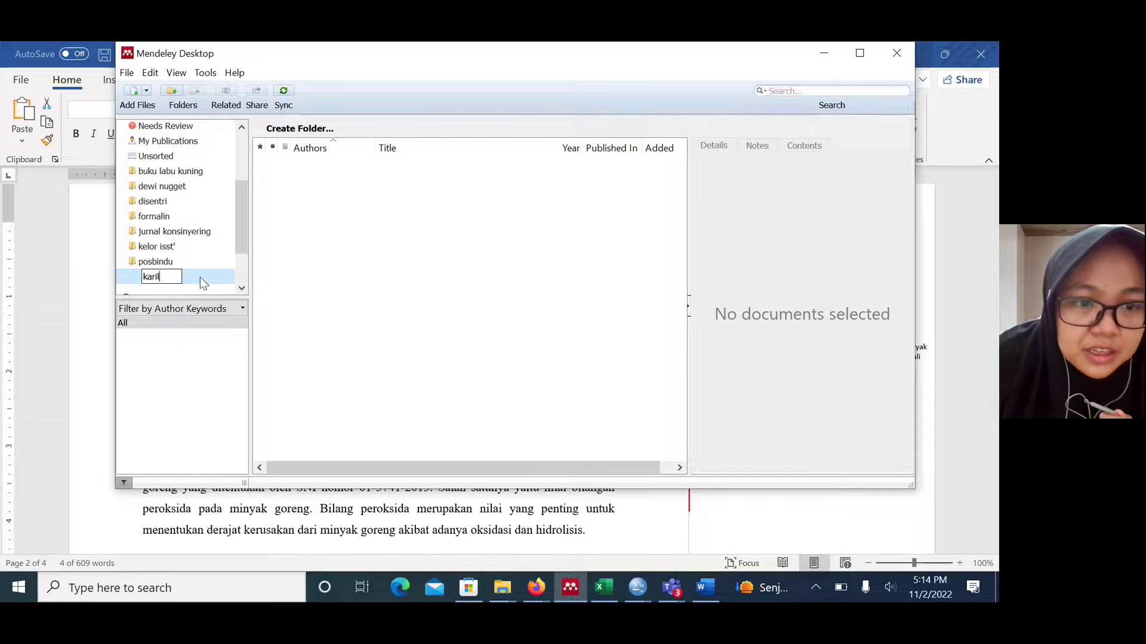
key("Return")
left_click(192, 272)
left_click(170, 246)
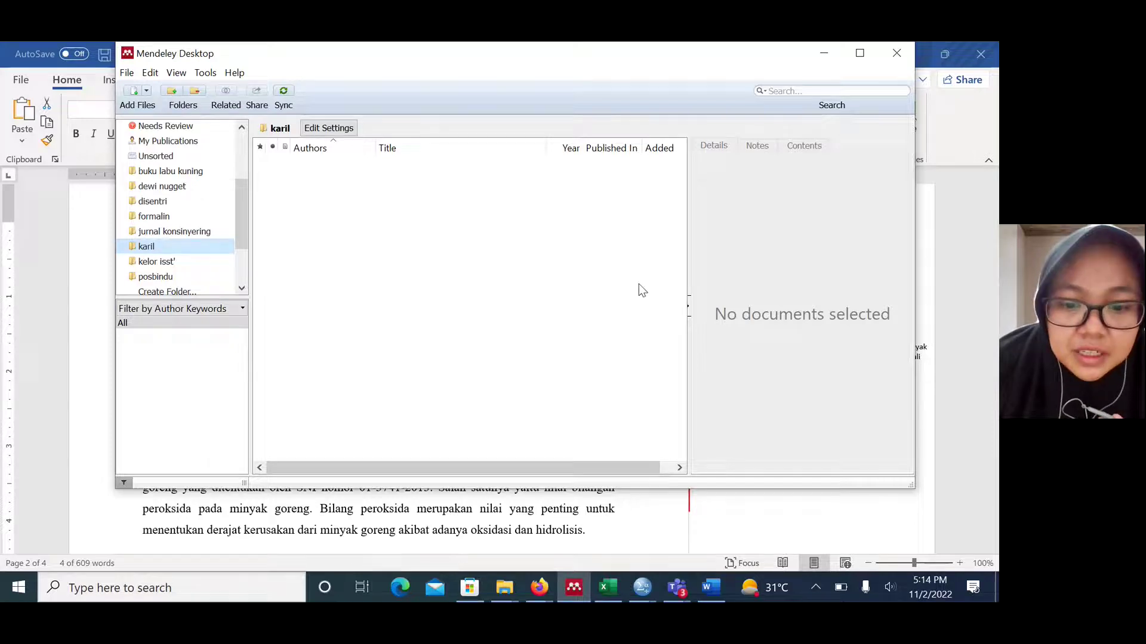
- Switch to Firefox and close its Pustaka downloads window
mouse_move(541, 593)
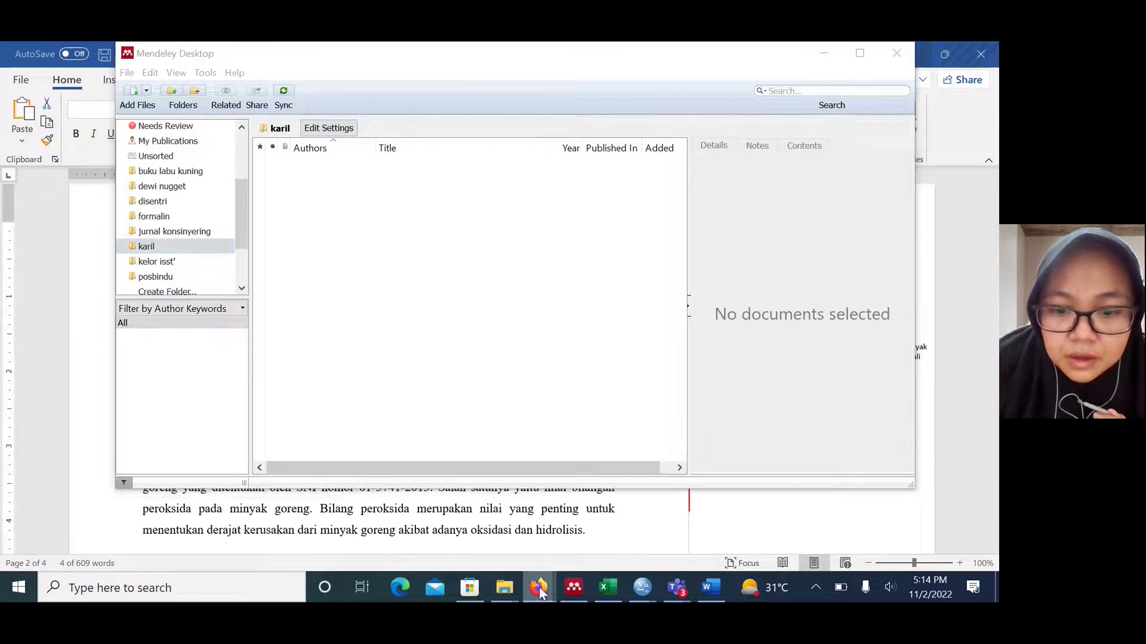
right_click(537, 589)
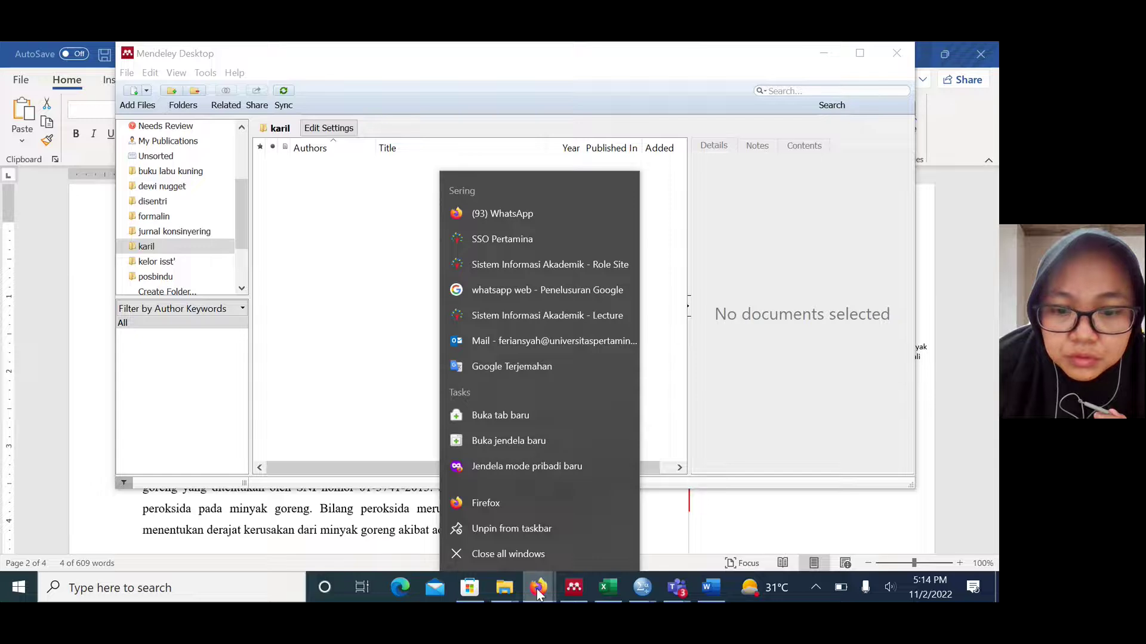
left_click(539, 590)
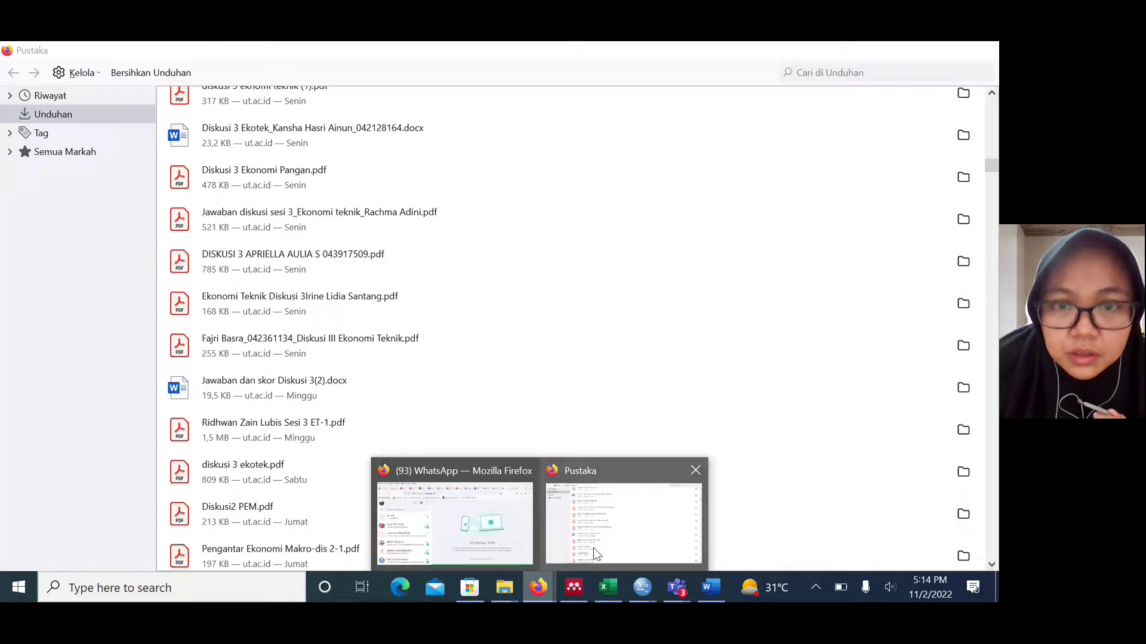
left_click(593, 548)
left_click(972, 55)
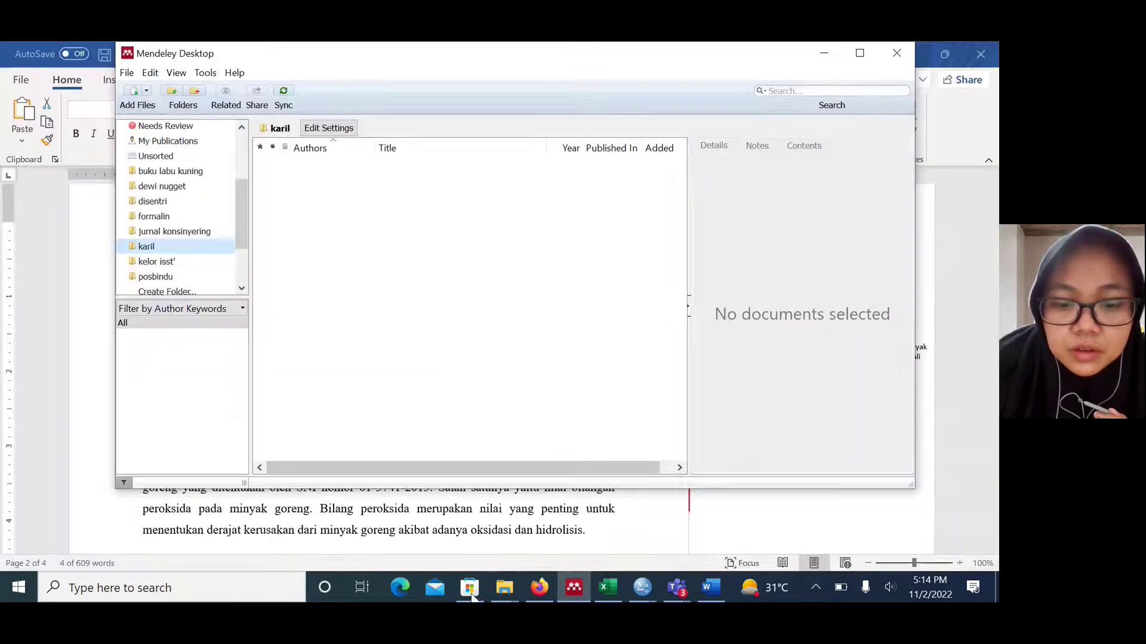
- Close the remaining Firefox window and agree to leave the e-learning grading page without saving
right_click(537, 586)
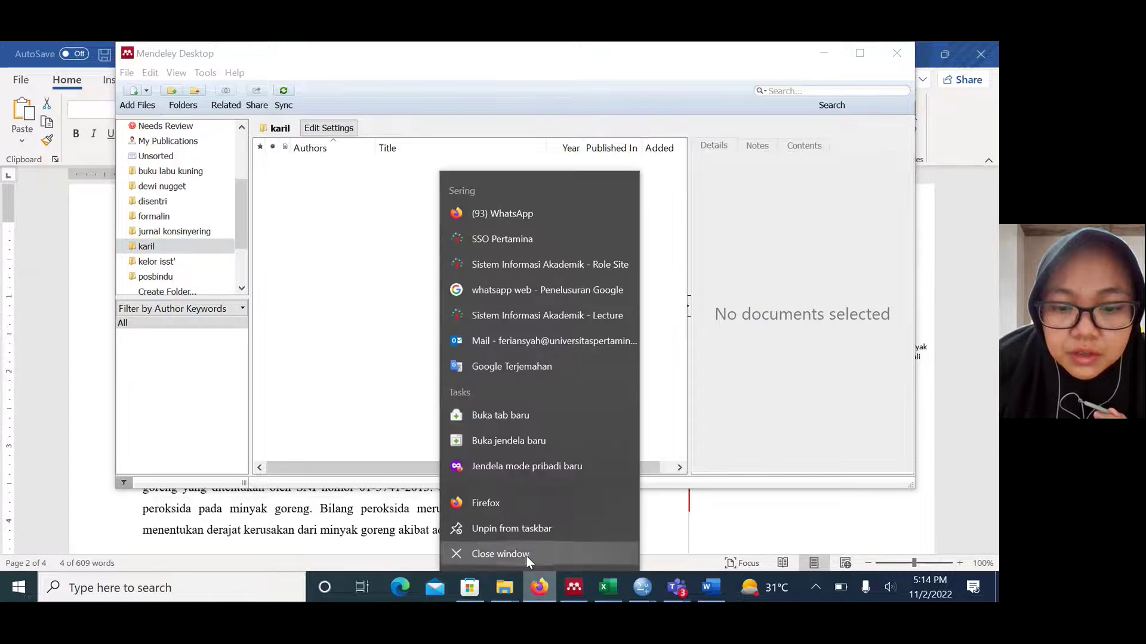
left_click(537, 587)
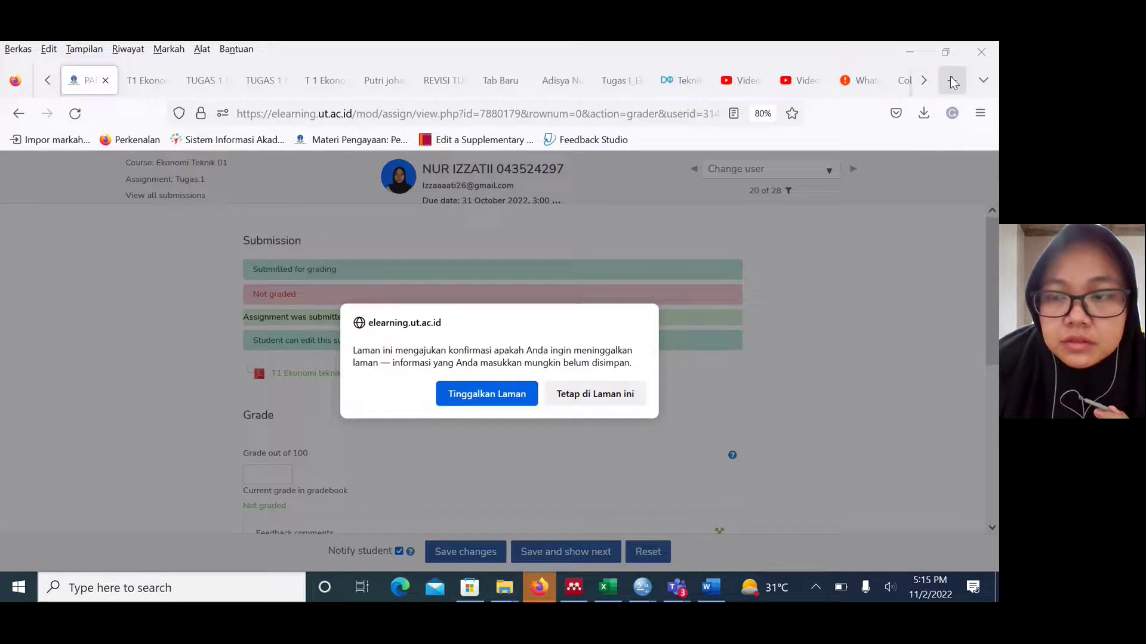
right_click(540, 589)
left_click(526, 564)
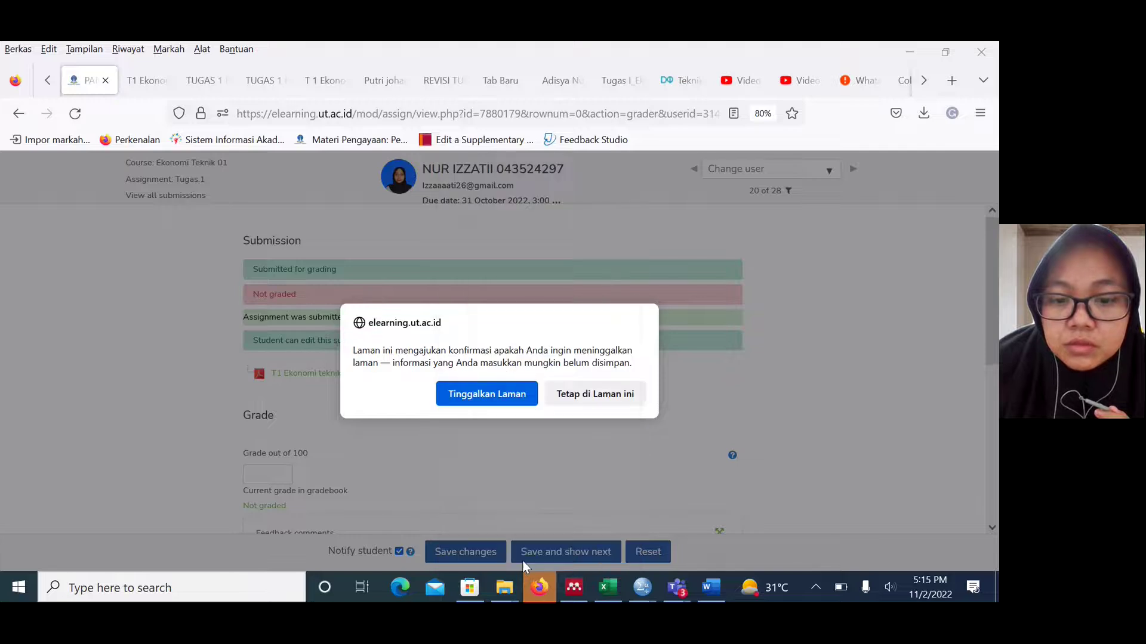
left_click(482, 397)
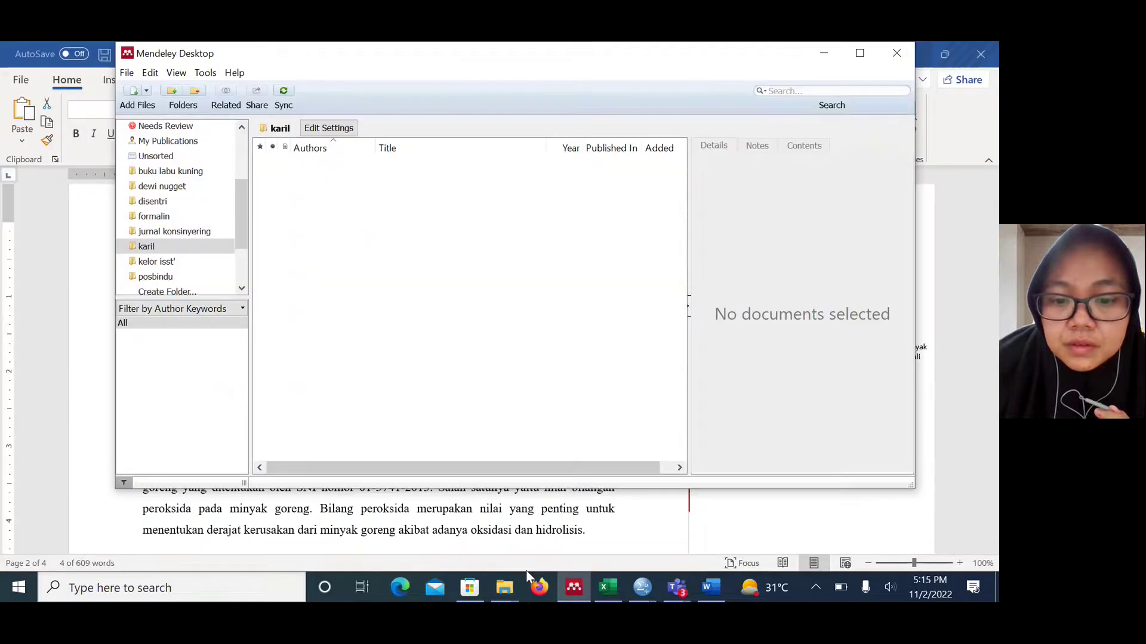
- Start Firefox again, open Google Cendekia at scholar.google.com, and turn off the meeting camera
left_click(540, 591)
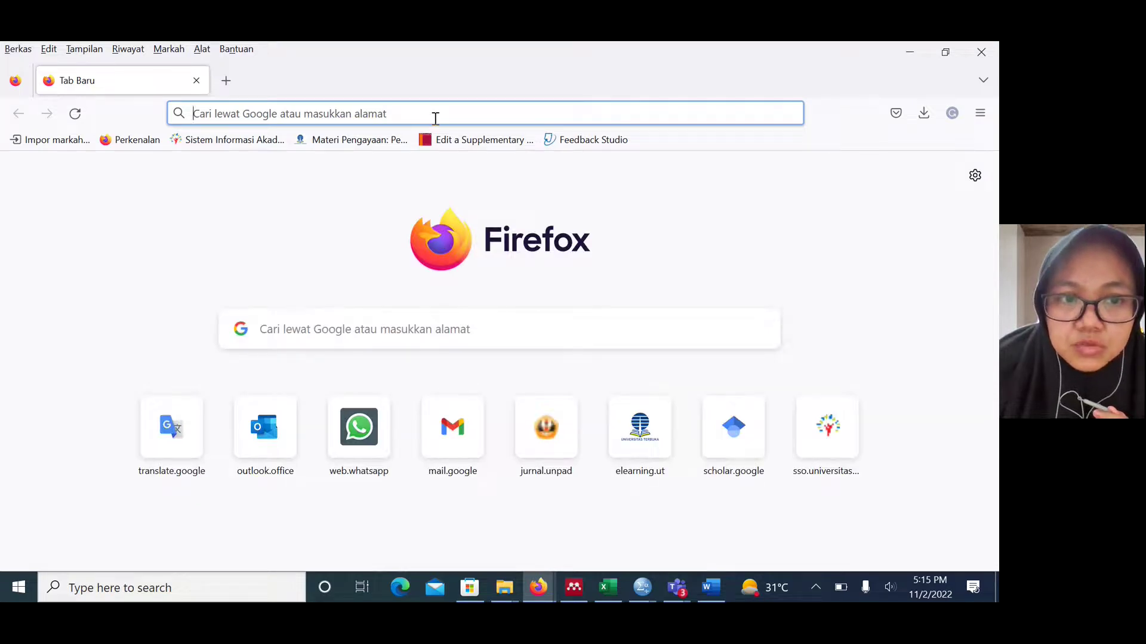
left_click(436, 119)
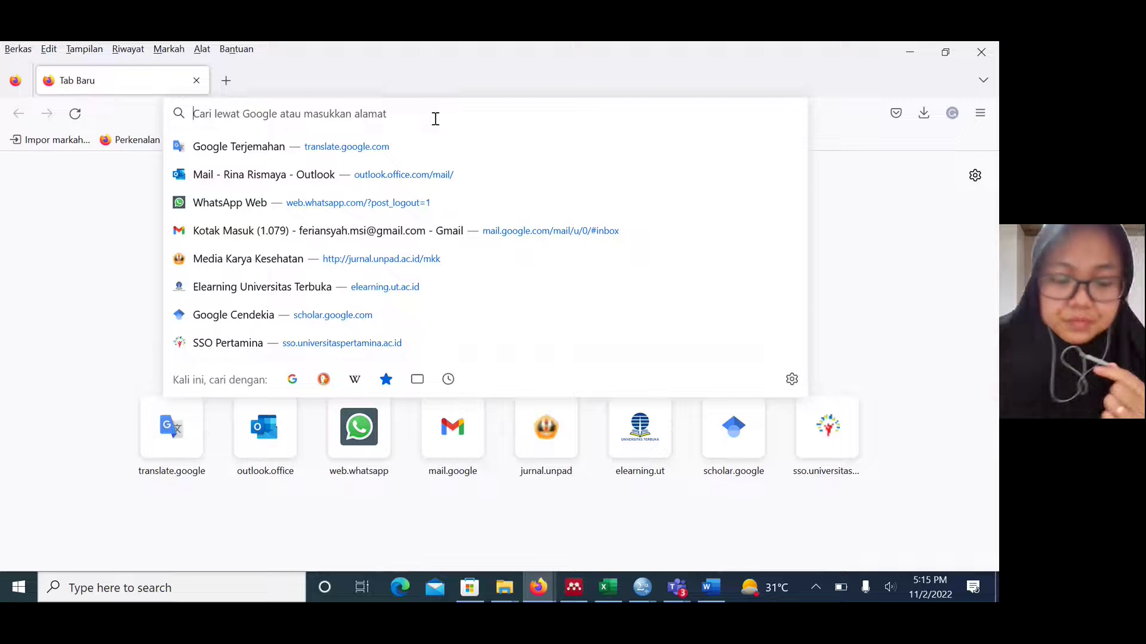
type("cende")
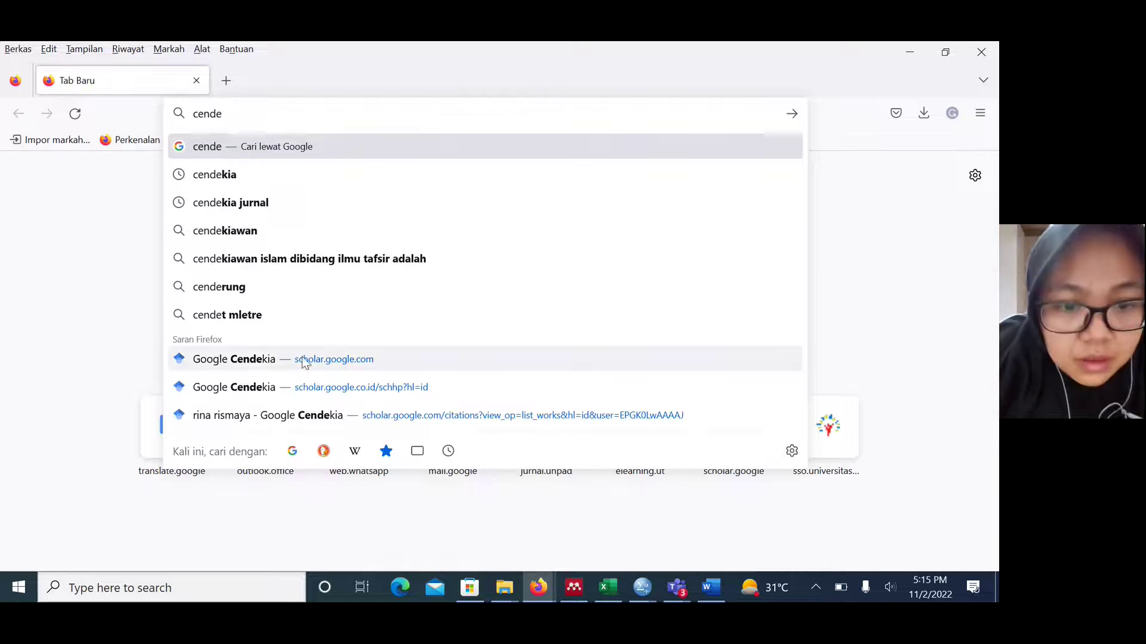
left_click(264, 360)
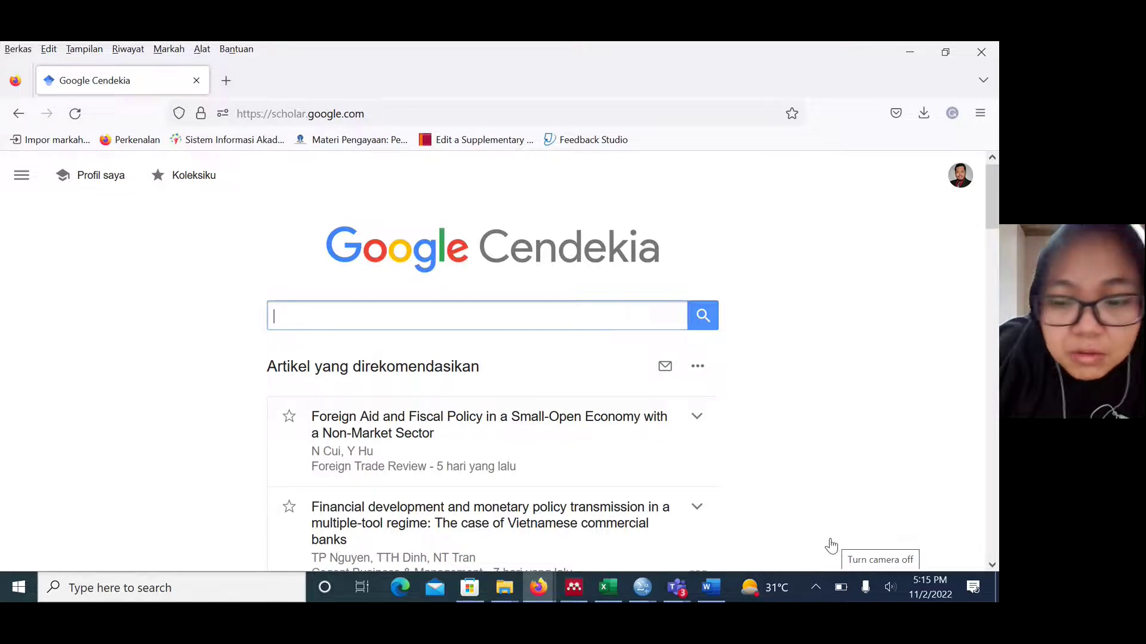
left_click(830, 545)
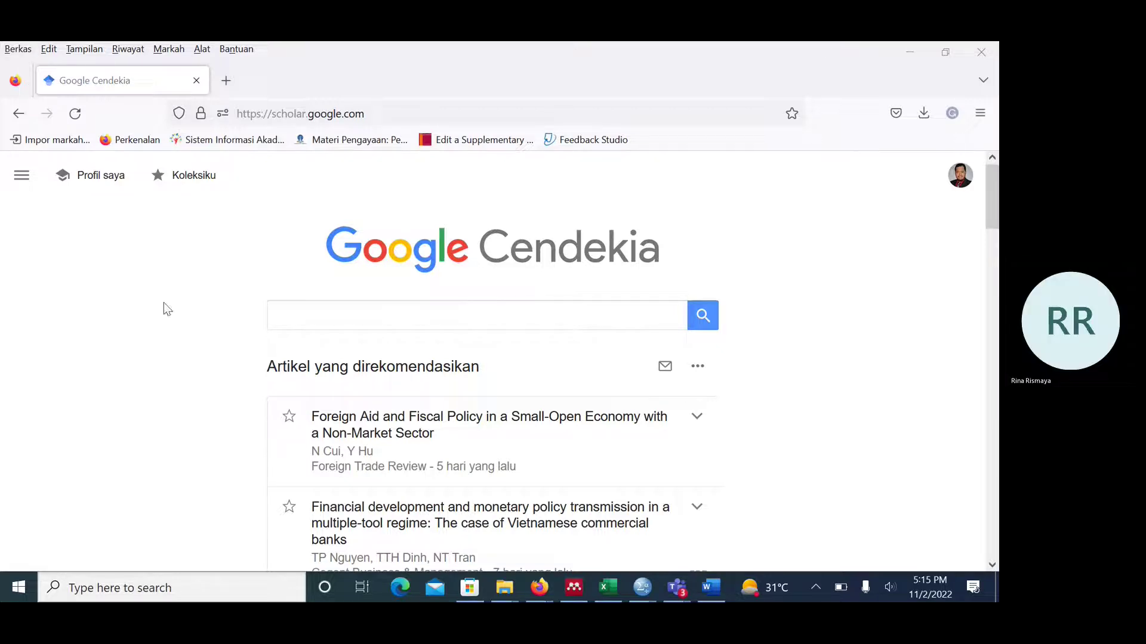
- Search Google Cendekia for the copied 2016 citation and save the "Uji kelayakan minyak goreng curah dan kemasan" article as garuda2089971 in Downloads
left_click(345, 313)
right_click(345, 312)
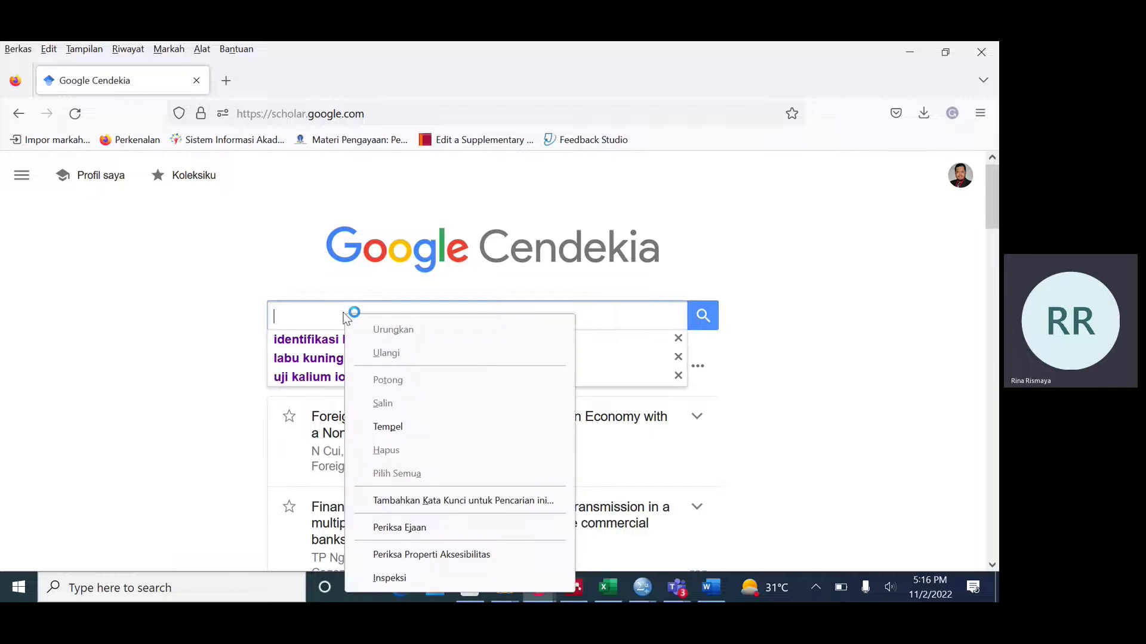
left_click(397, 424)
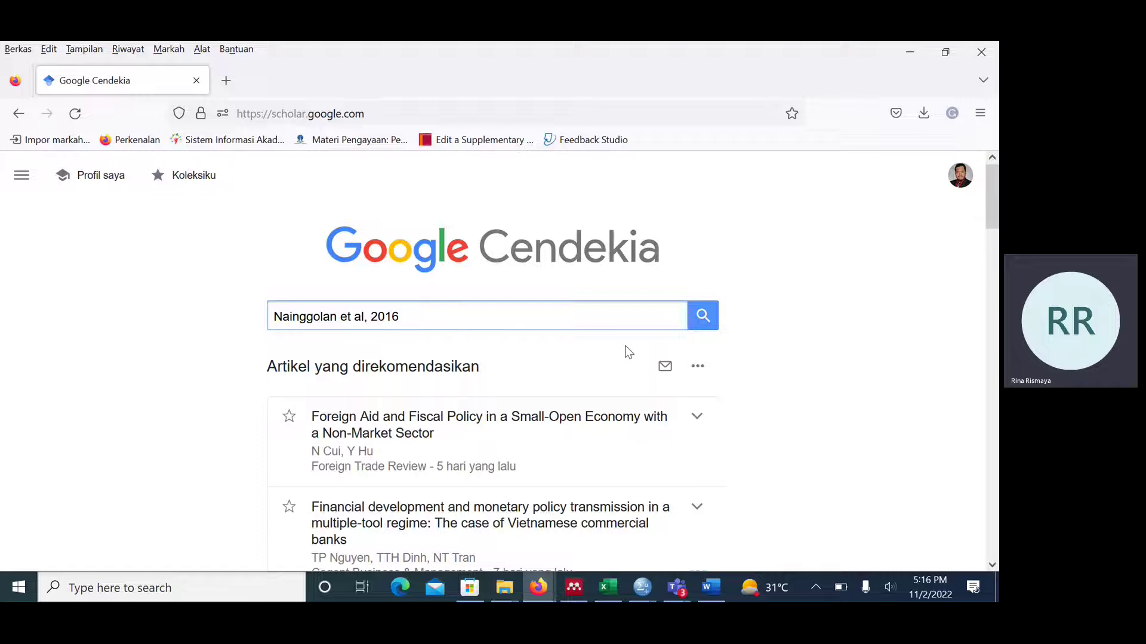
left_click(702, 320)
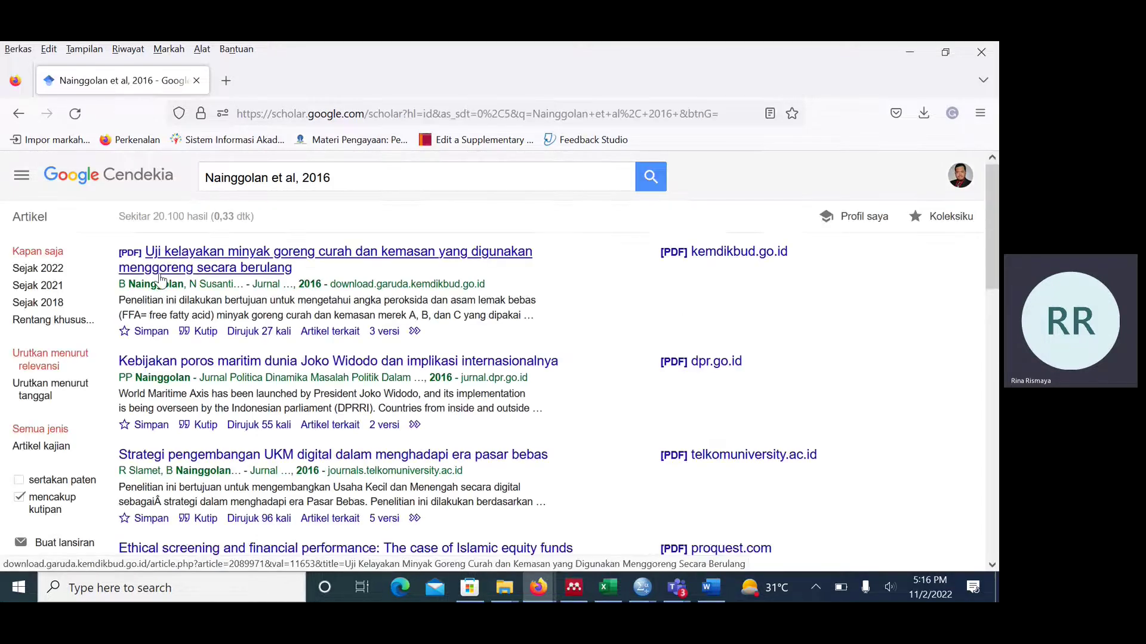
left_click(237, 263)
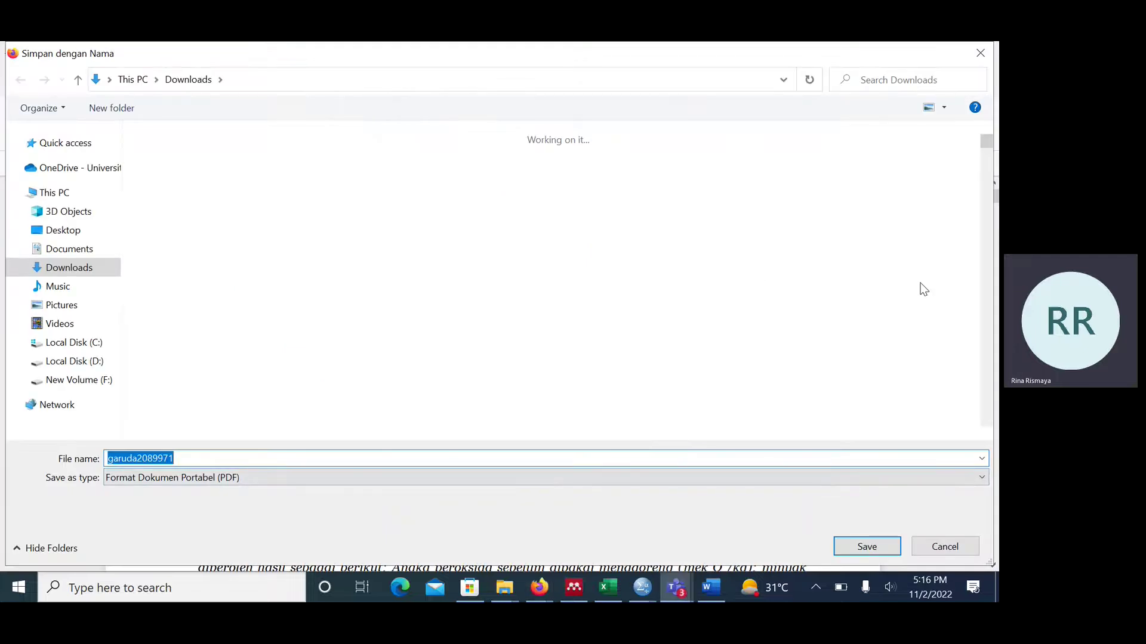
left_click(871, 552)
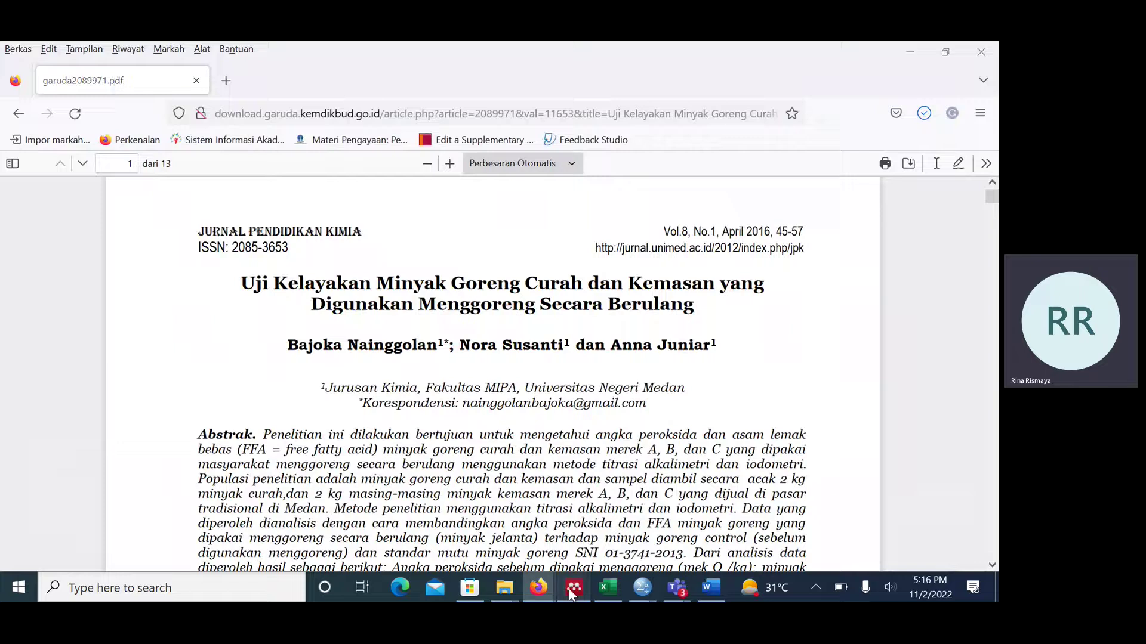
- Switch to Mendeley Desktop and add the garuda2089971 PDF from Downloads to the karil folder
left_click(572, 589)
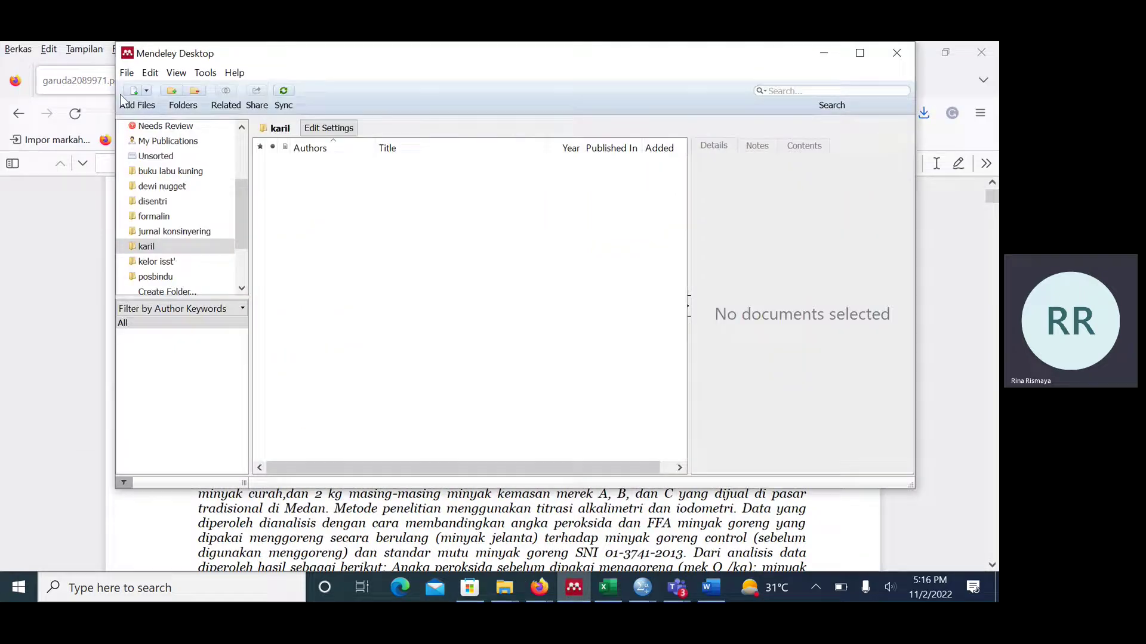
left_click(134, 93)
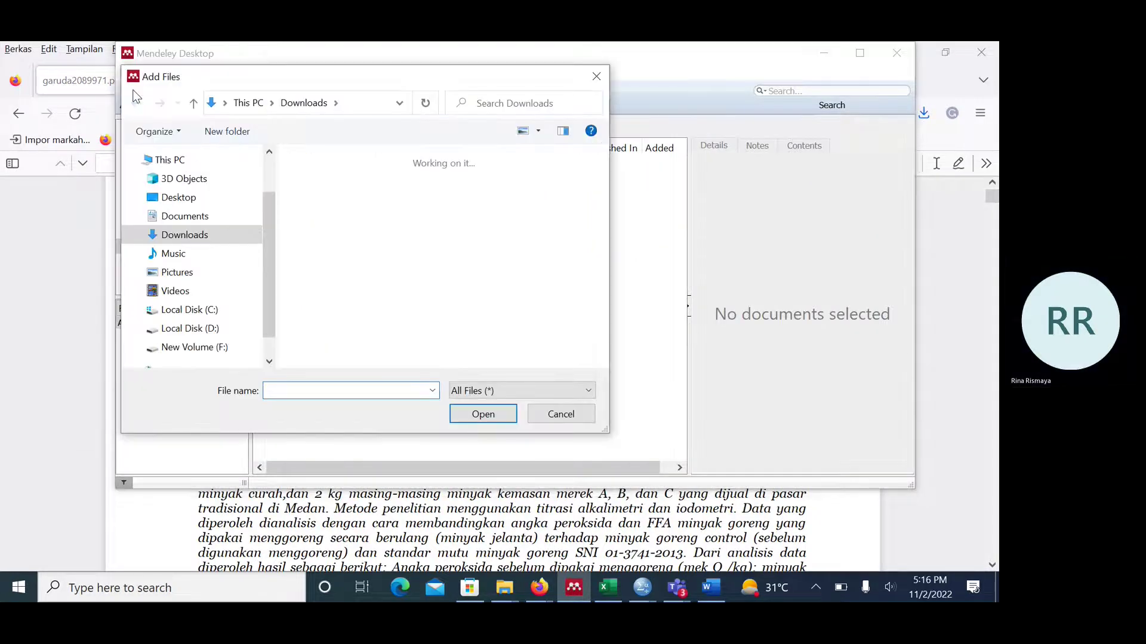
left_click(331, 222)
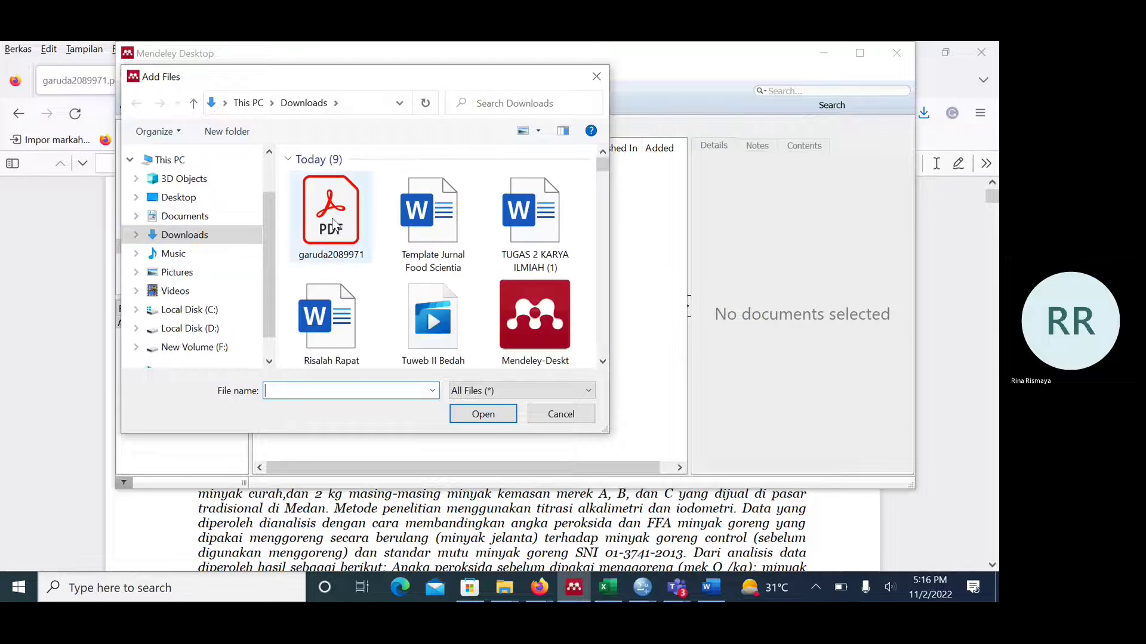
left_click(475, 415)
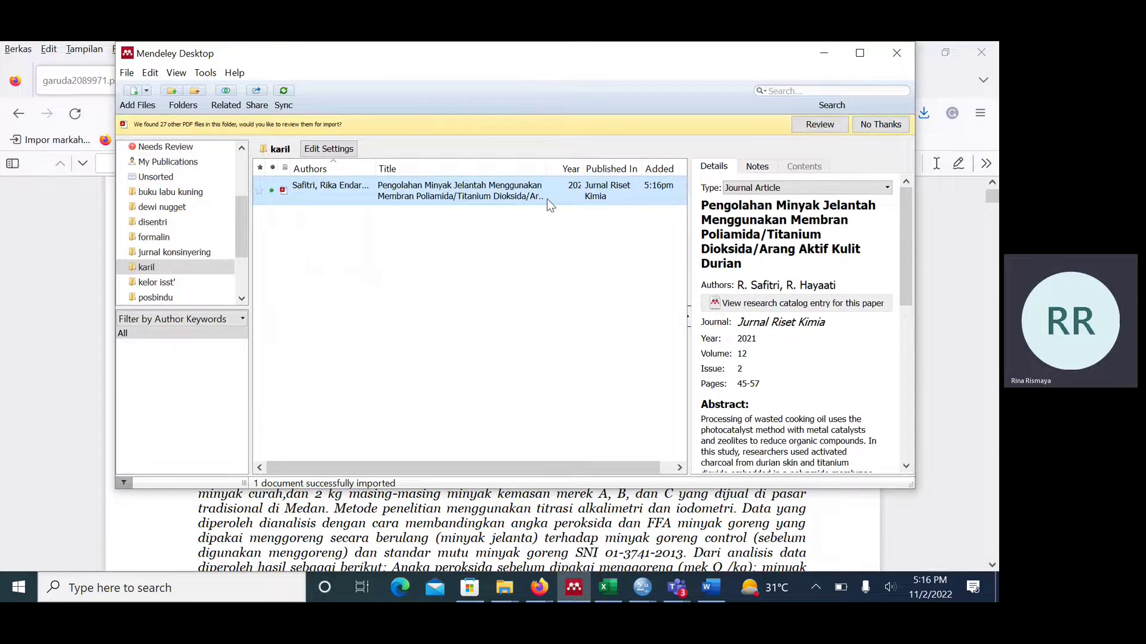
left_click(824, 55)
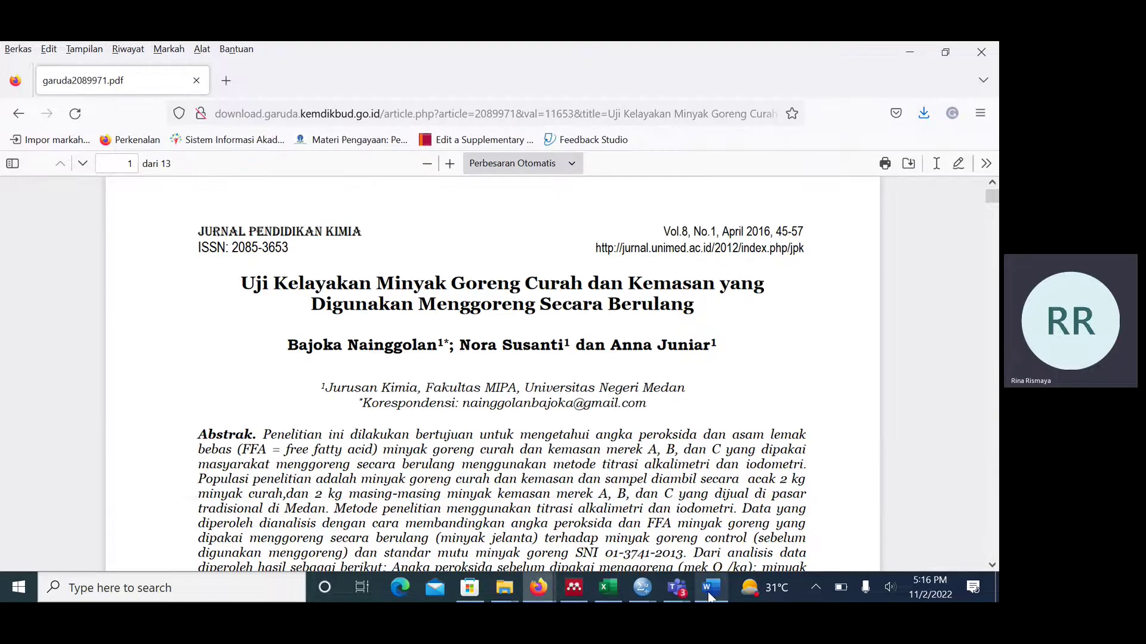
- Switch to the KARIL document in Word and delete the hand-typed 2016 citation ending the first PENDAHULUAN paragraph
left_click(710, 589)
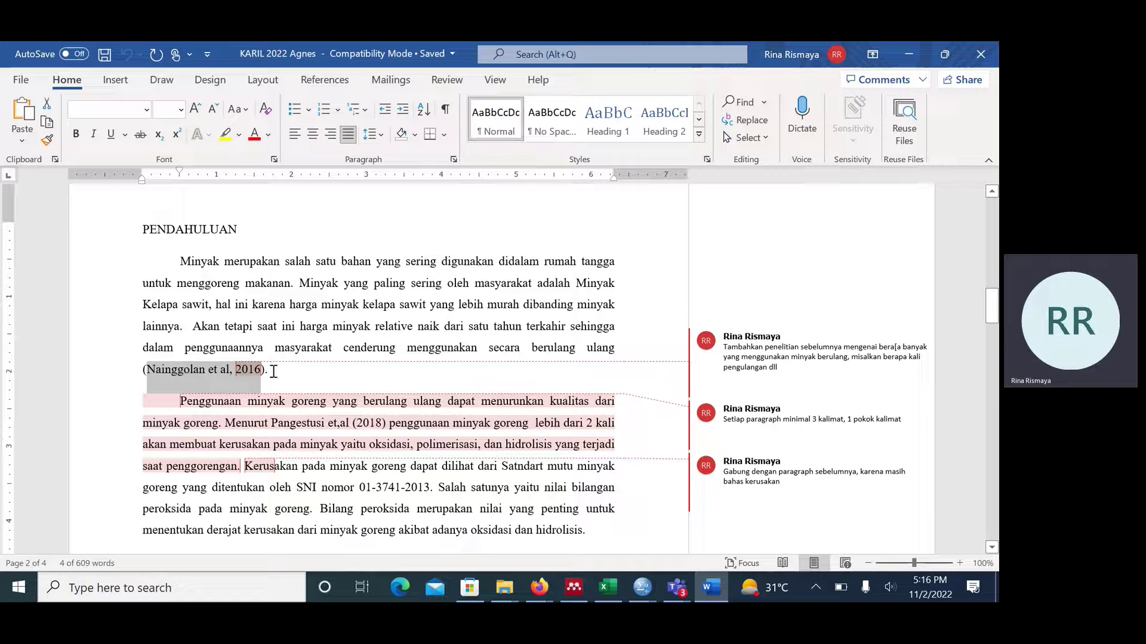
left_click_drag(272, 387, 124, 377)
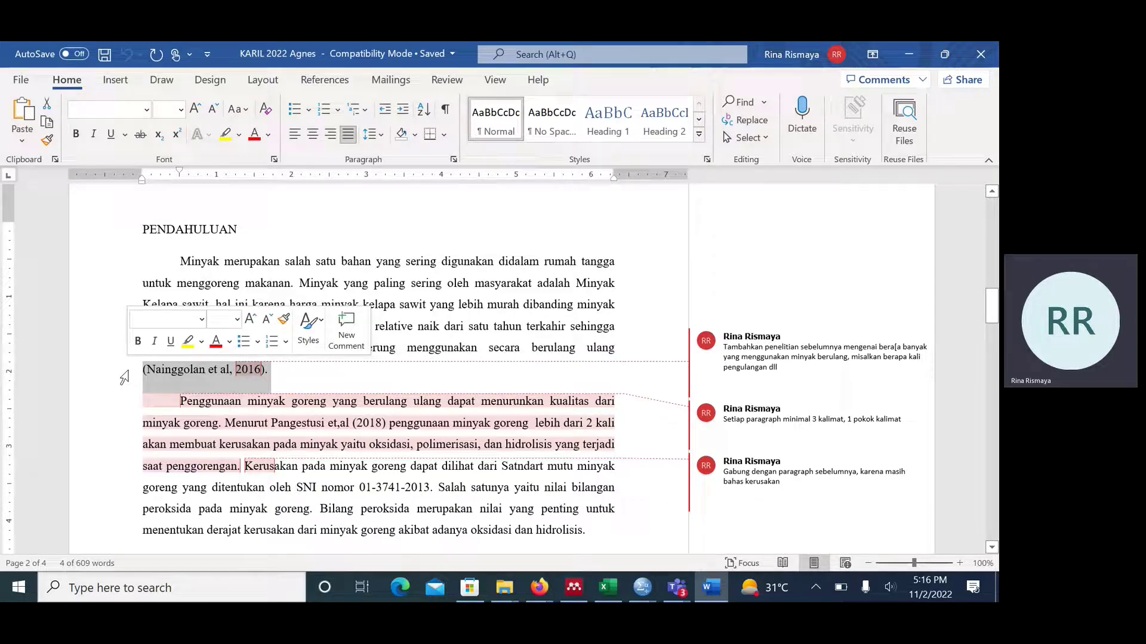
key("BackSpace")
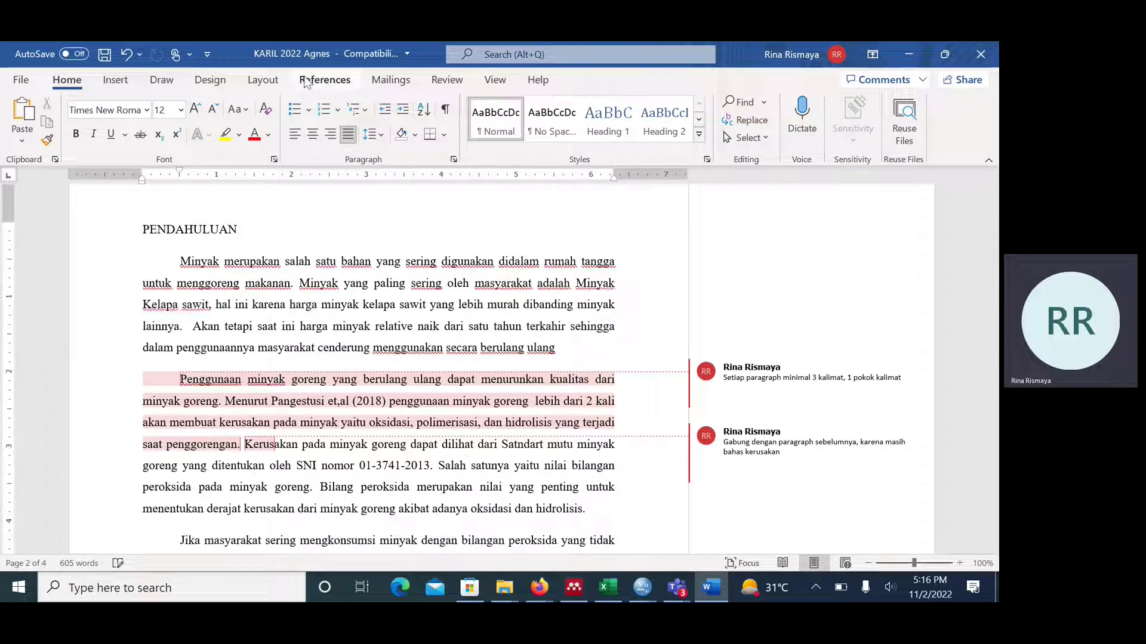
- Insert a Mendeley citation for the imported paper from the karil folder at the end of the first PENDAHULUAN paragraph
left_click(311, 83)
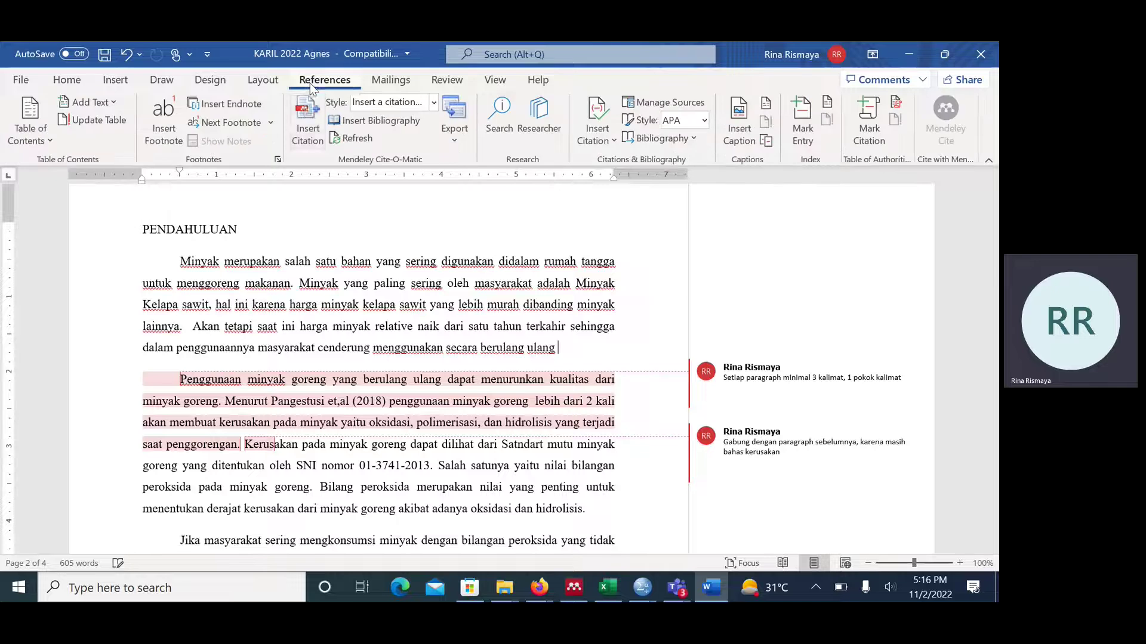
left_click(309, 119)
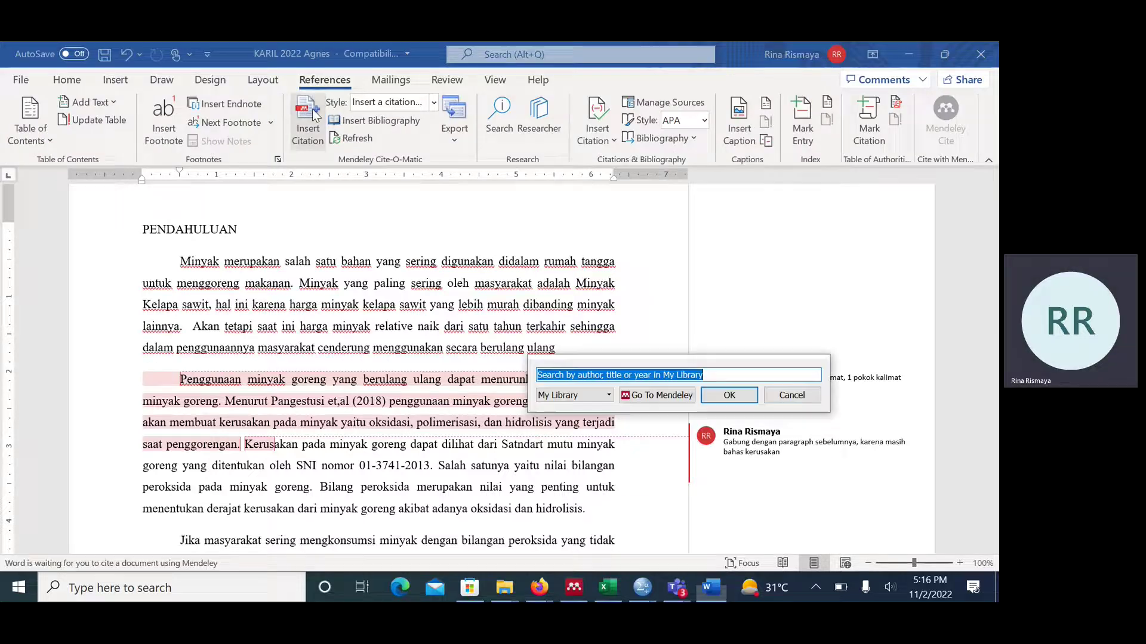
left_click(661, 394)
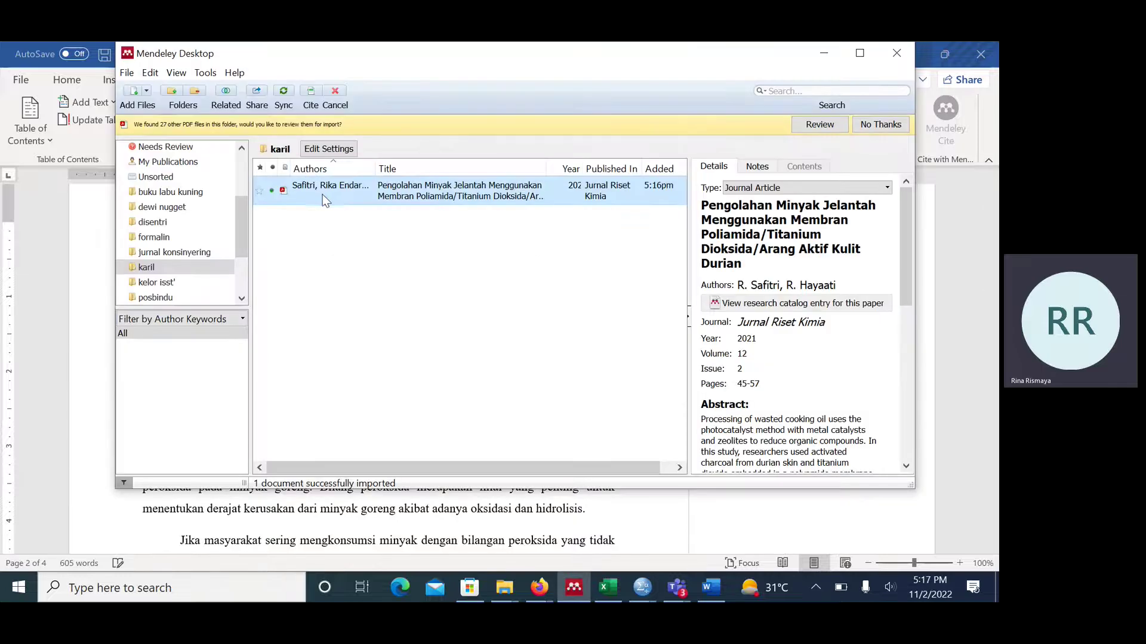
left_click(310, 96)
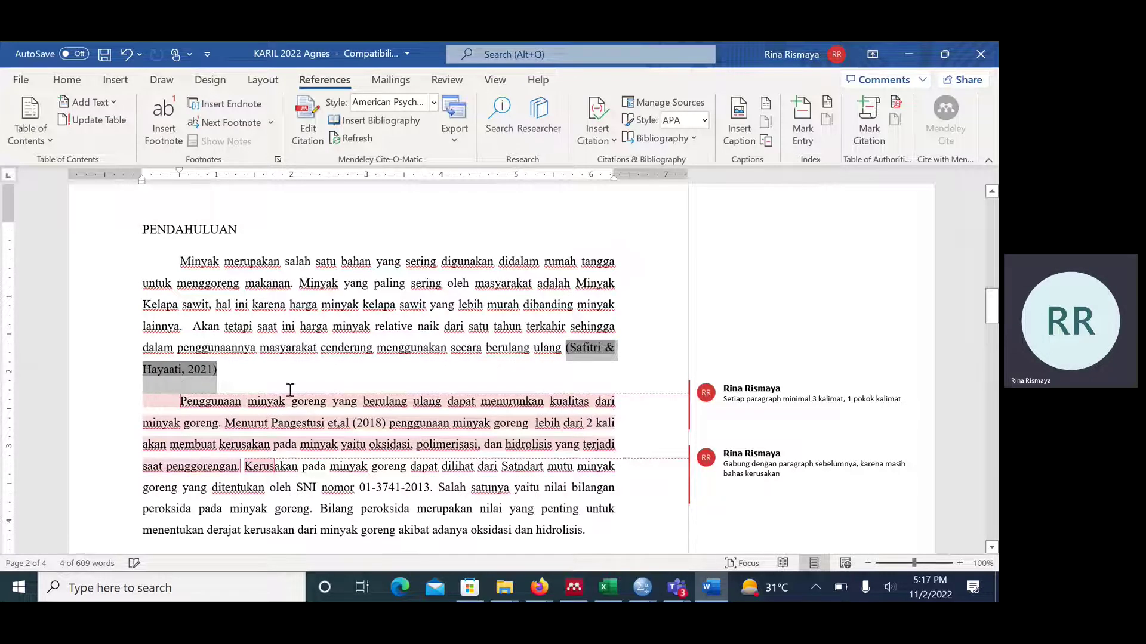
- Open the imported paper in Mendeley, compare the authors printed in the PDF with its Authors details, and close it
left_click(564, 590)
double_click(380, 197)
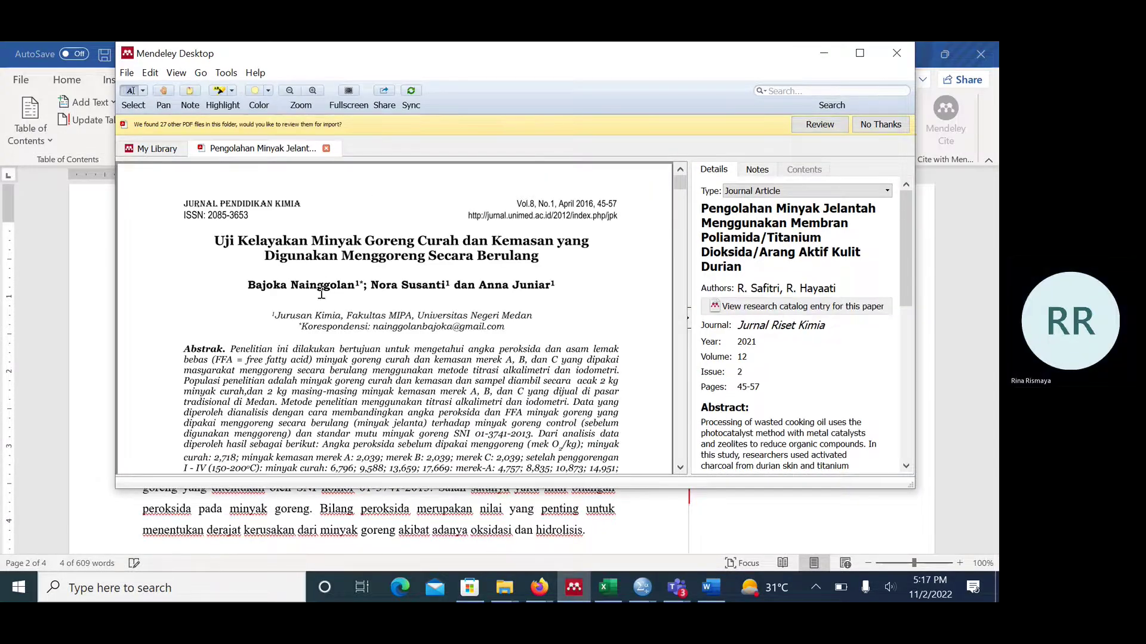
left_click_drag(311, 285, 517, 285)
left_click(402, 287)
left_click(516, 286)
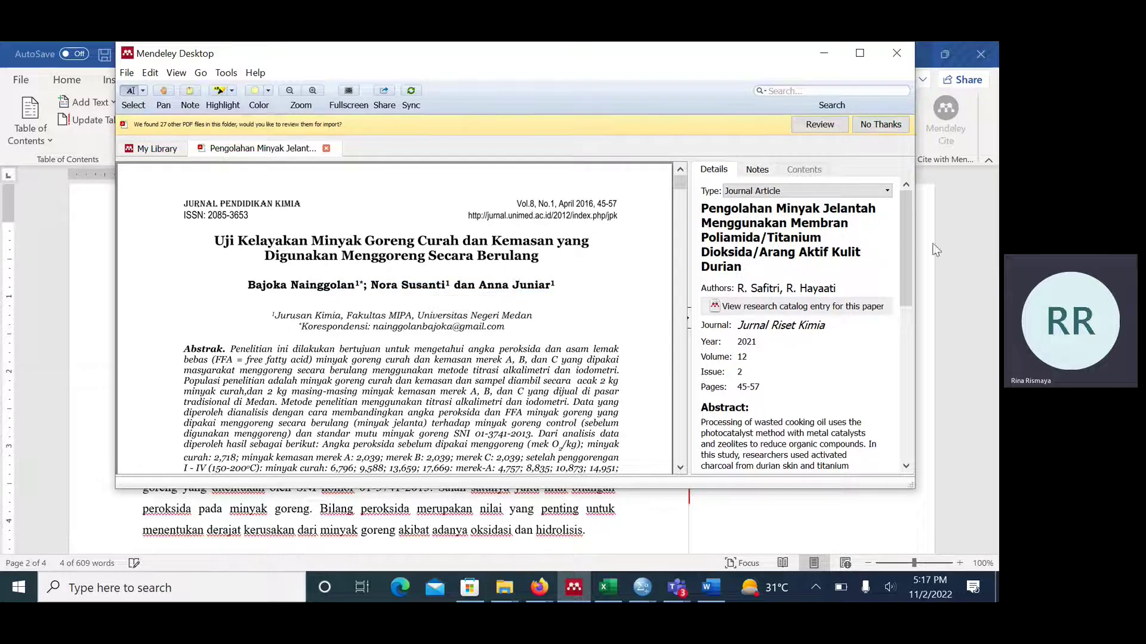
left_click(765, 289)
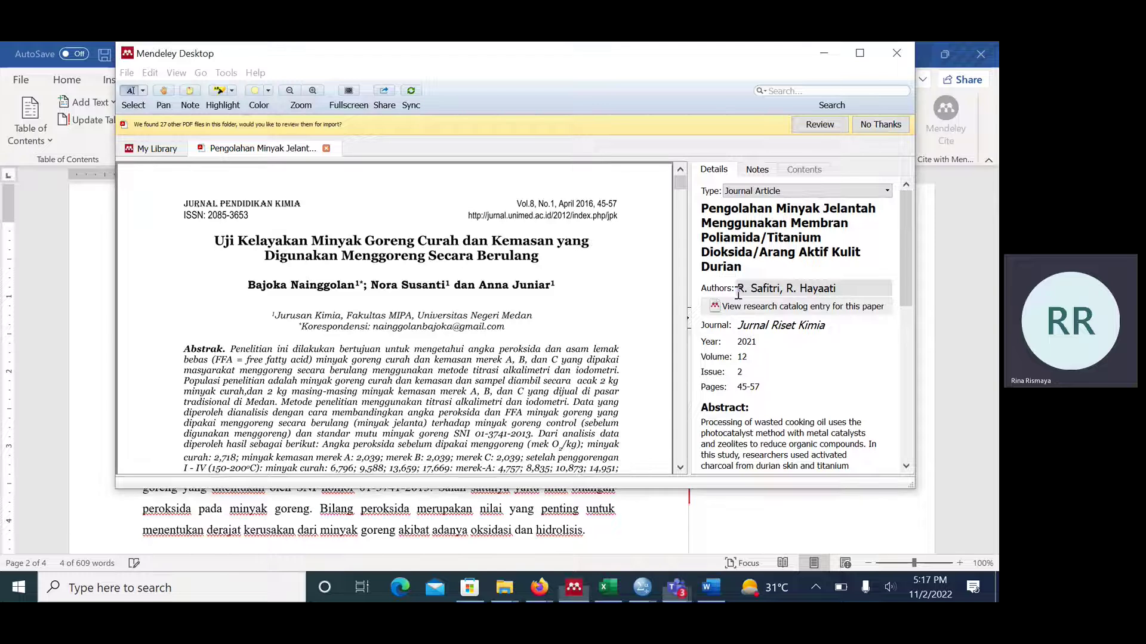
left_click(765, 290)
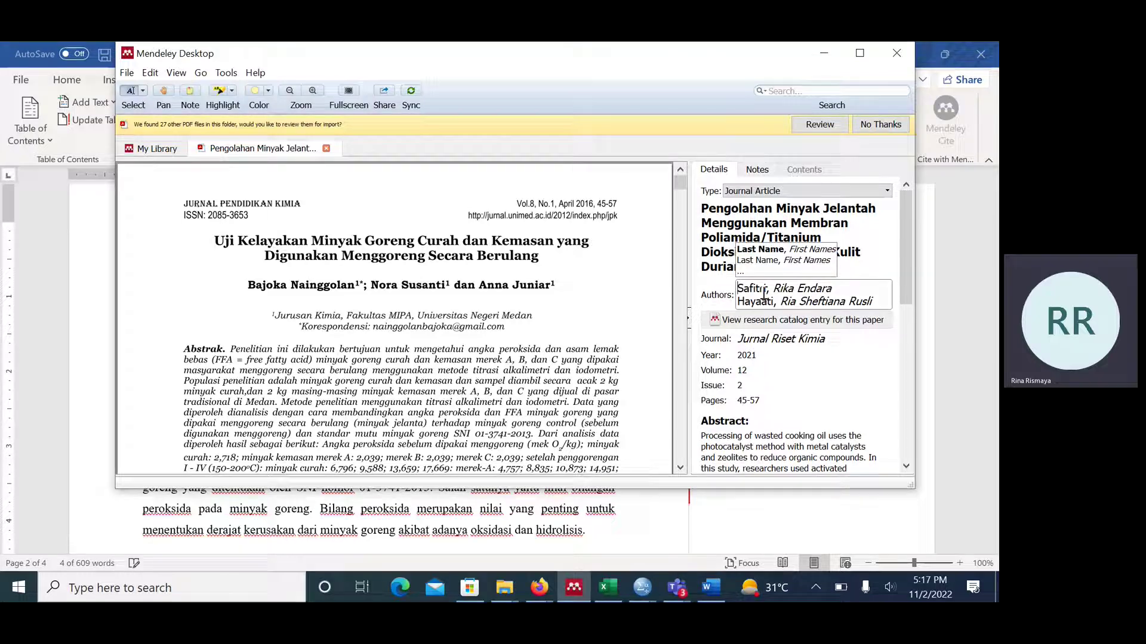
left_click(766, 290)
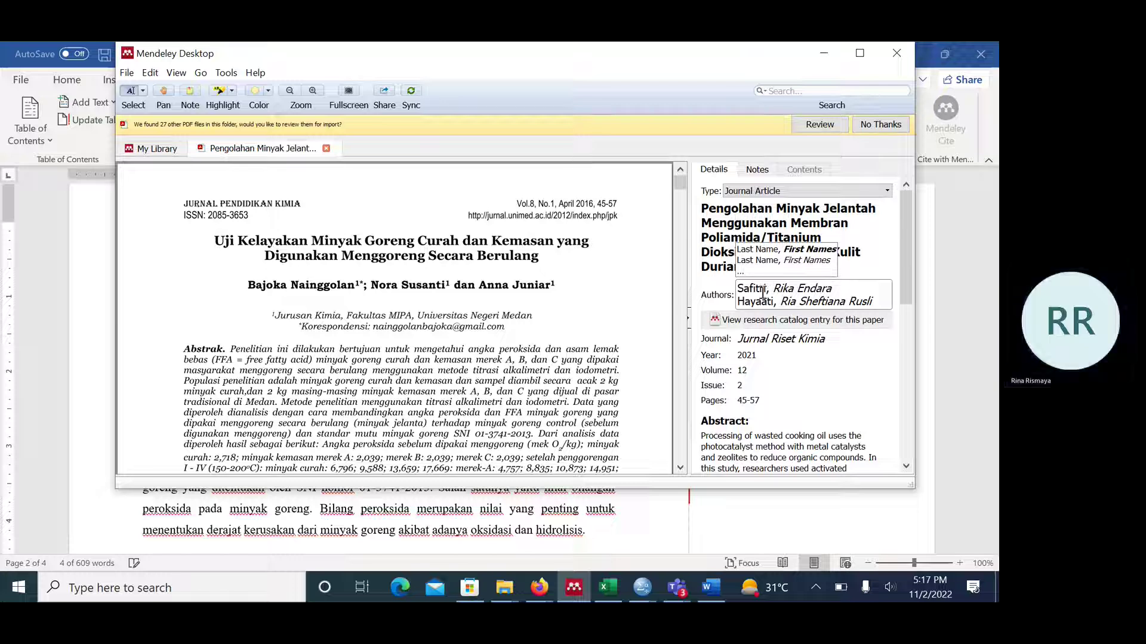
left_click(743, 290)
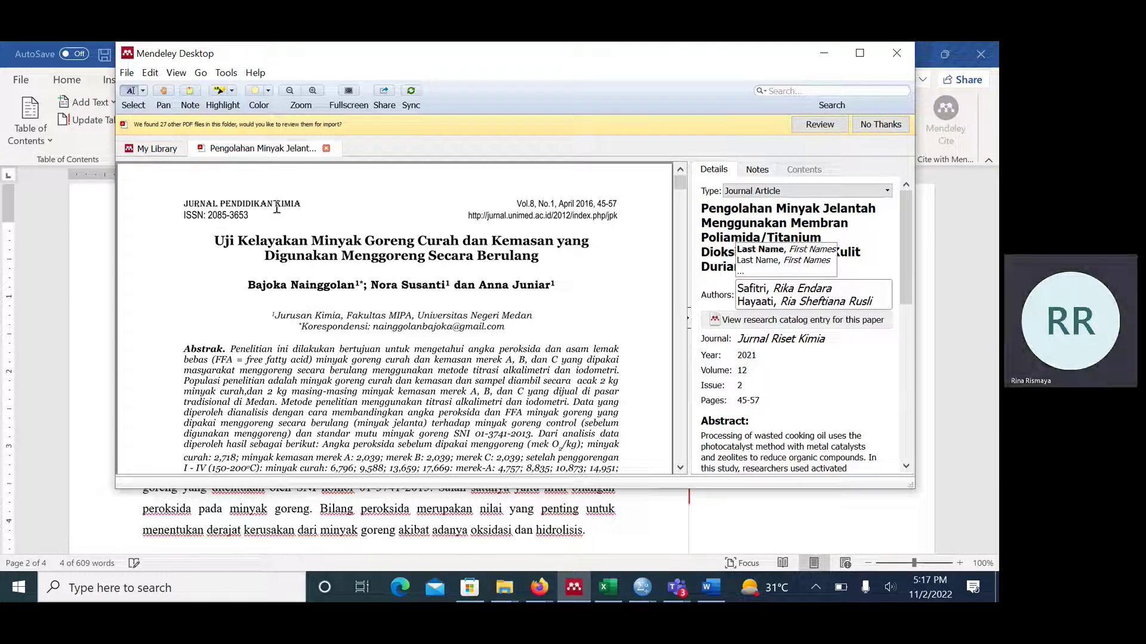
left_click(326, 148)
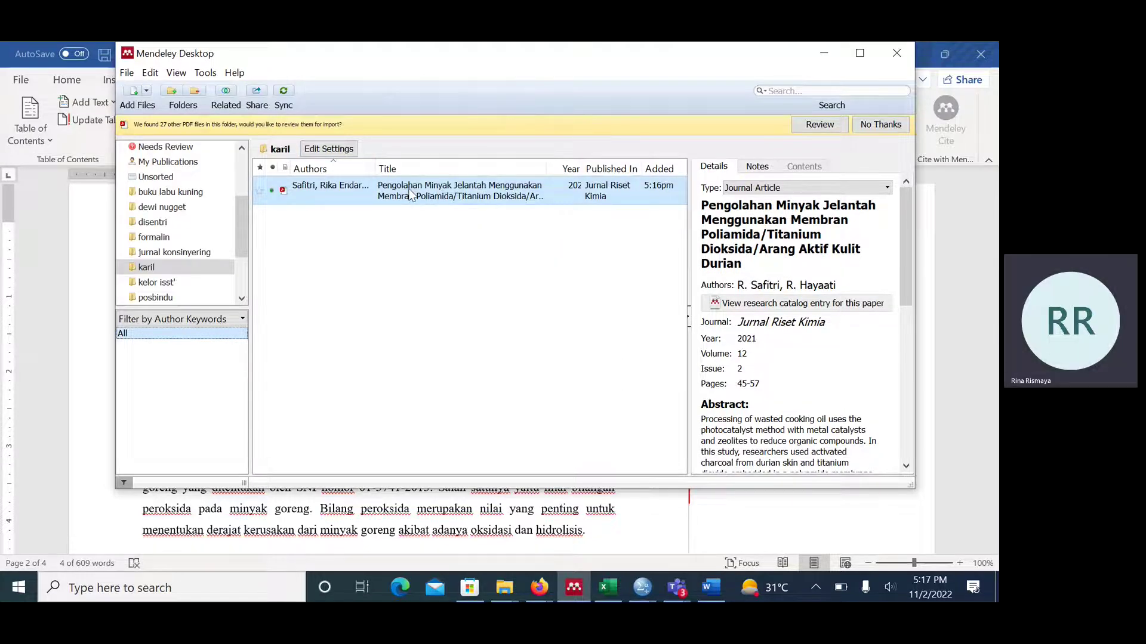
- Reopen the imported paper and add the first author named in the PDF at the start of its Authors details
double_click(458, 187)
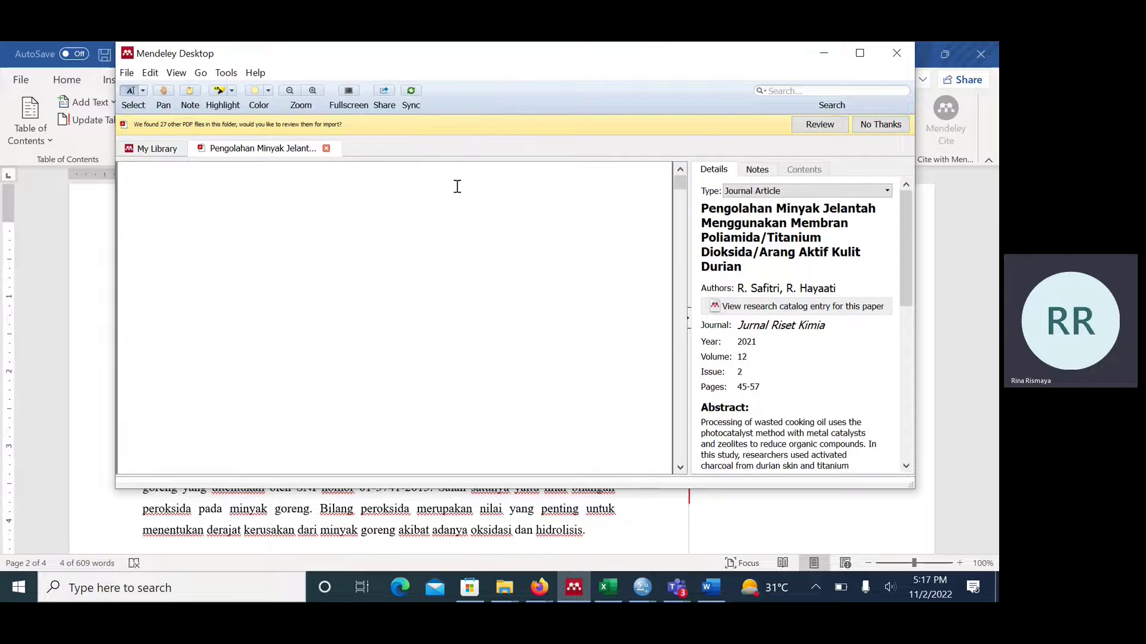
left_click(769, 289)
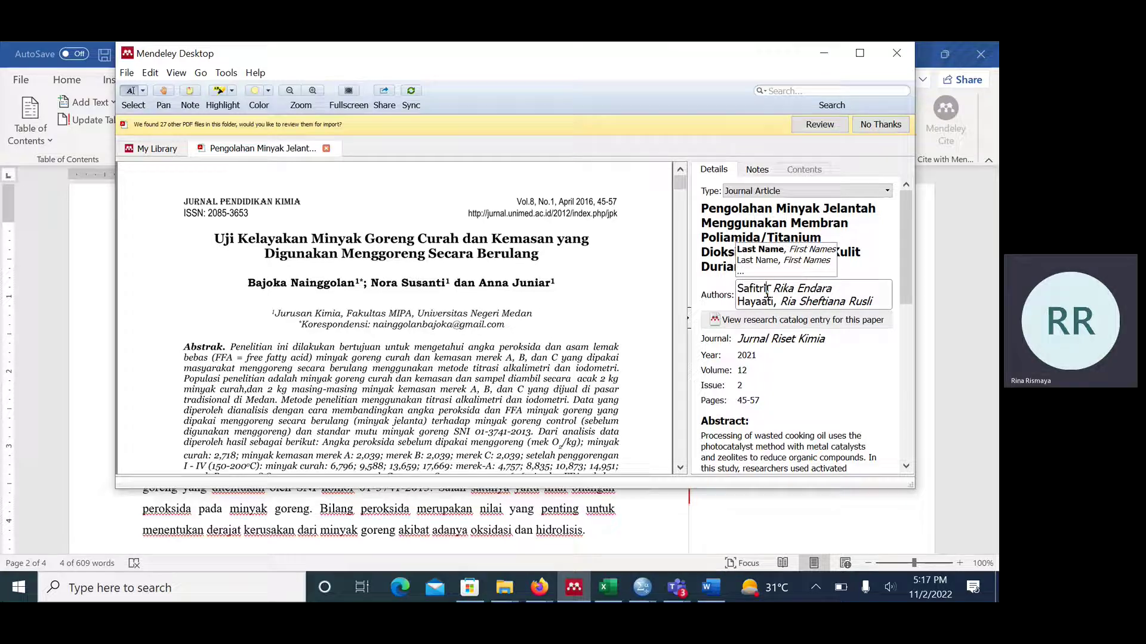
left_click_drag(767, 290, 734, 288)
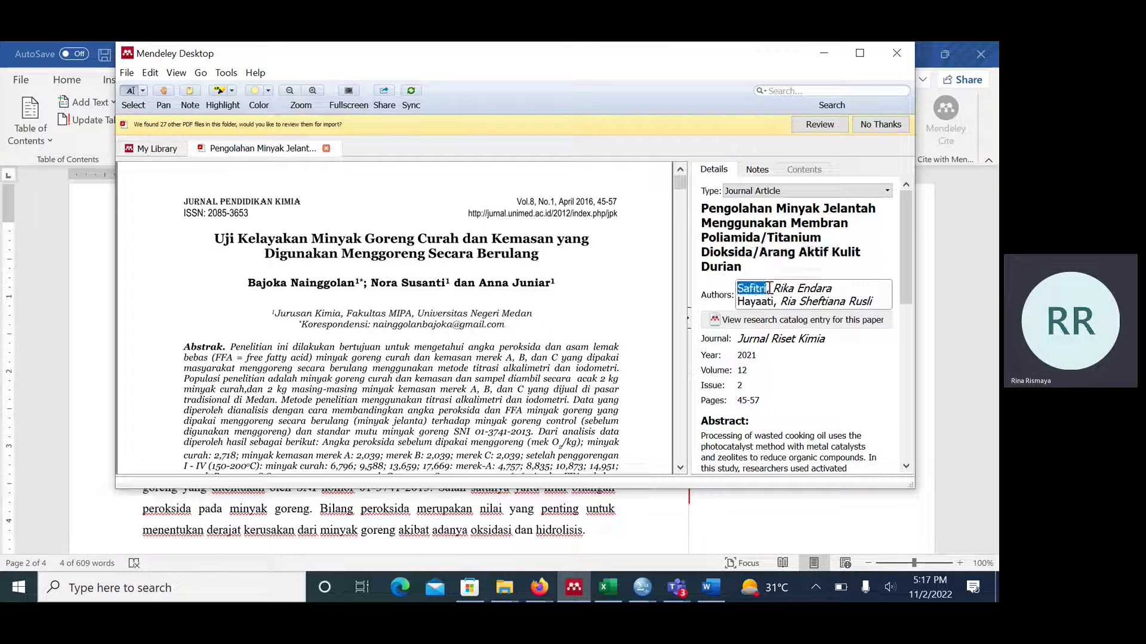
left_click(739, 289)
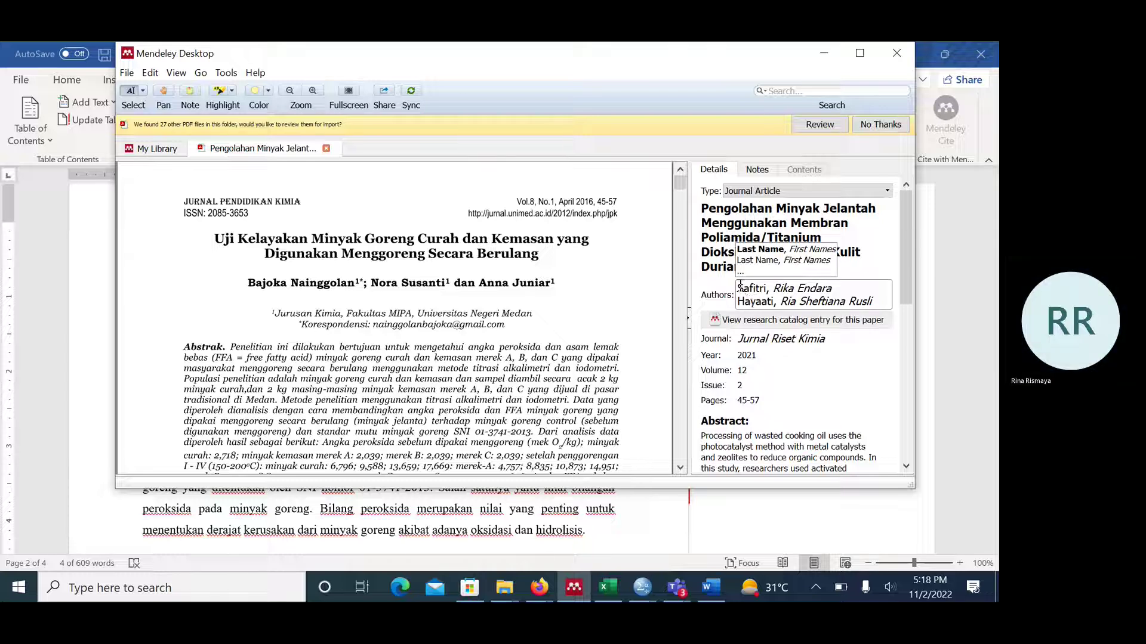
type("Bajoka")
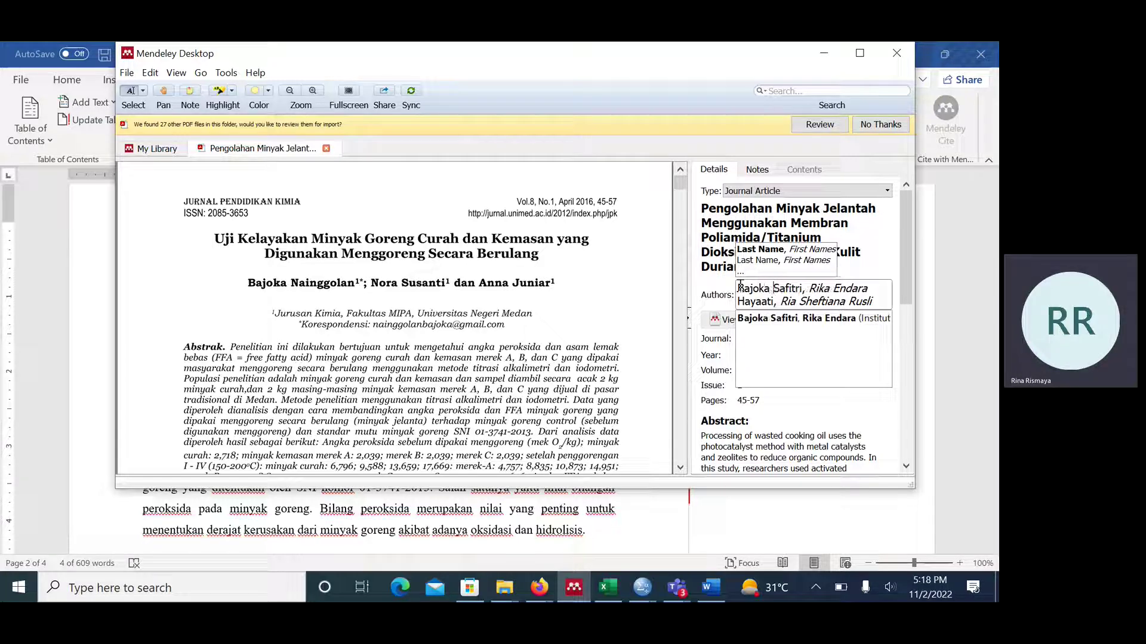
type("Nain")
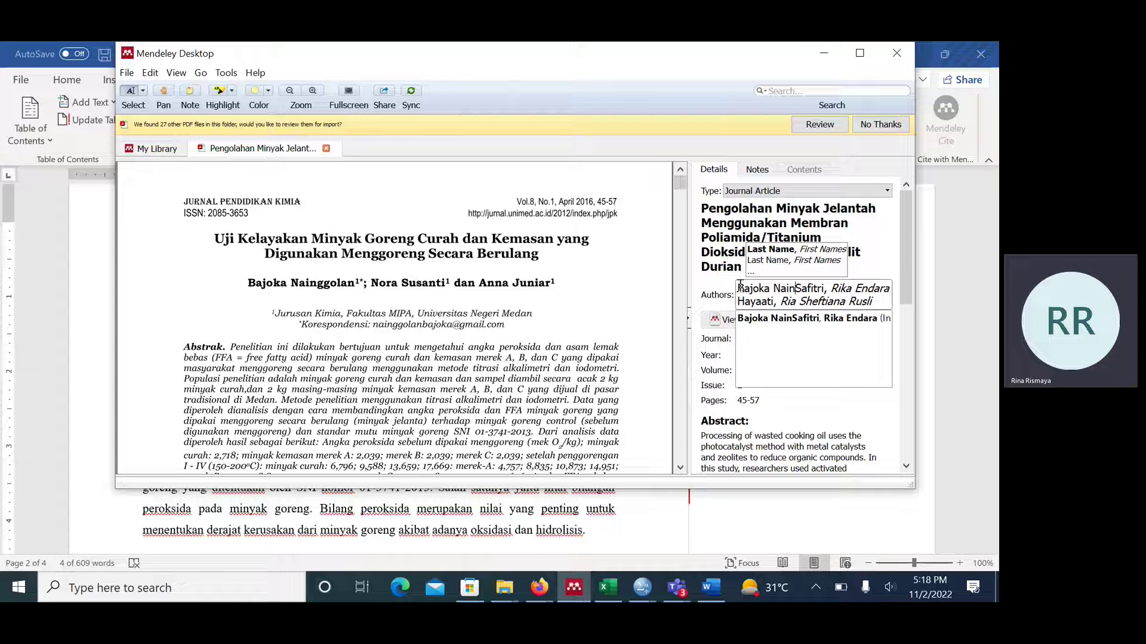
type("ggolan")
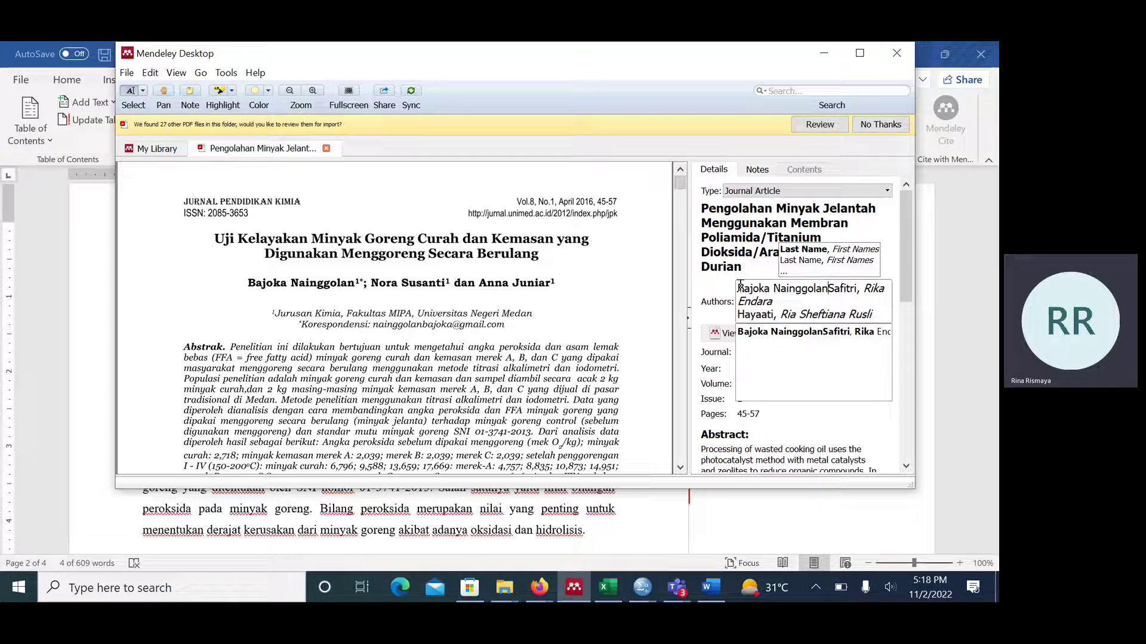
key("Return")
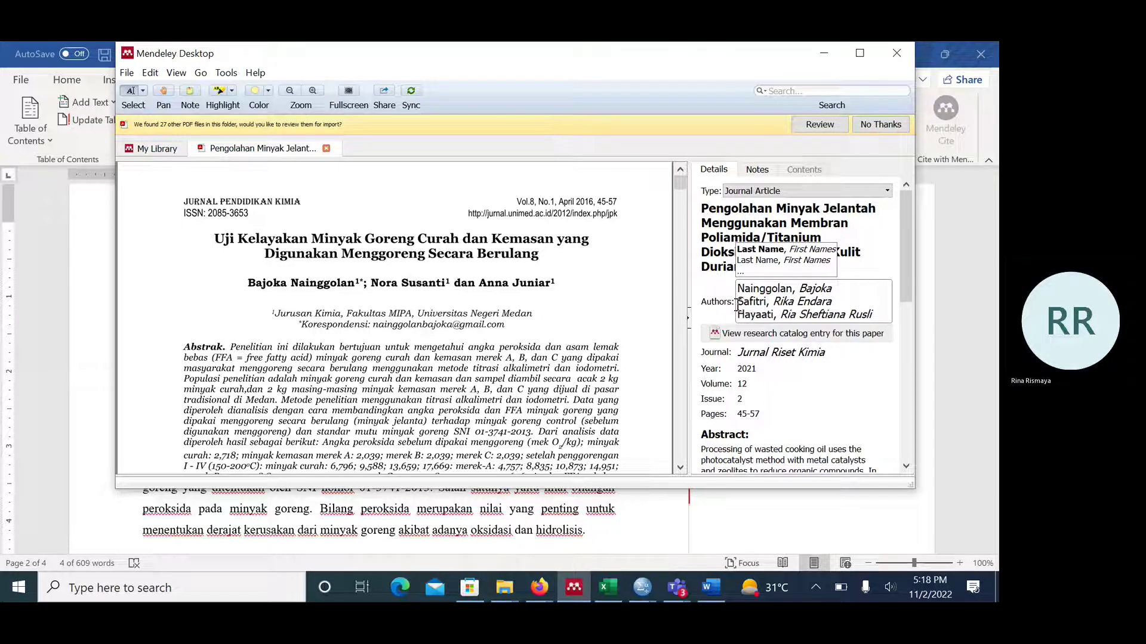
- Replace the two leftover authors in the paper's Authors details with the second author named in the PDF
mouse_move(737, 303)
left_mouse_down()
mouse_move(882, 320)
mouse_move(739, 306)
left_mouse_up()
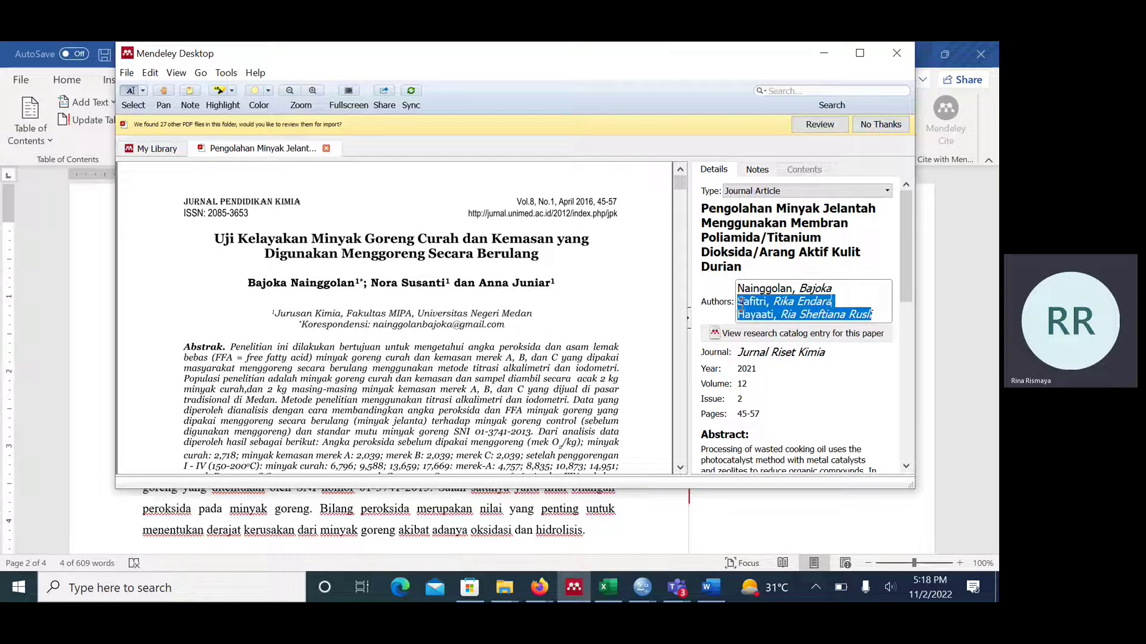
type("Nor")
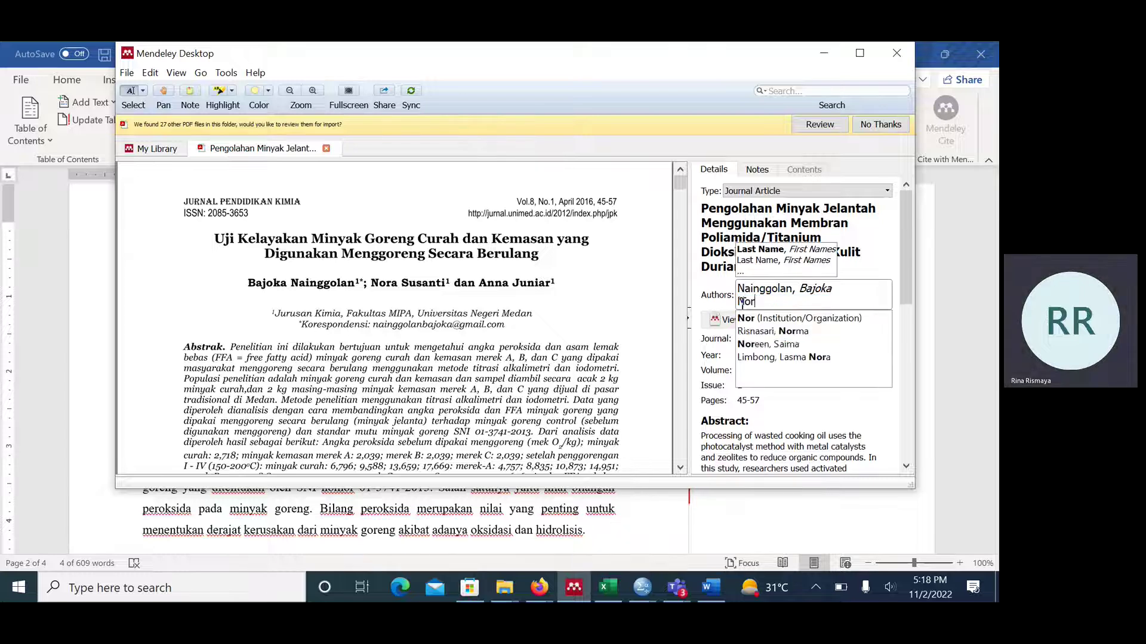
type("a Susanto")
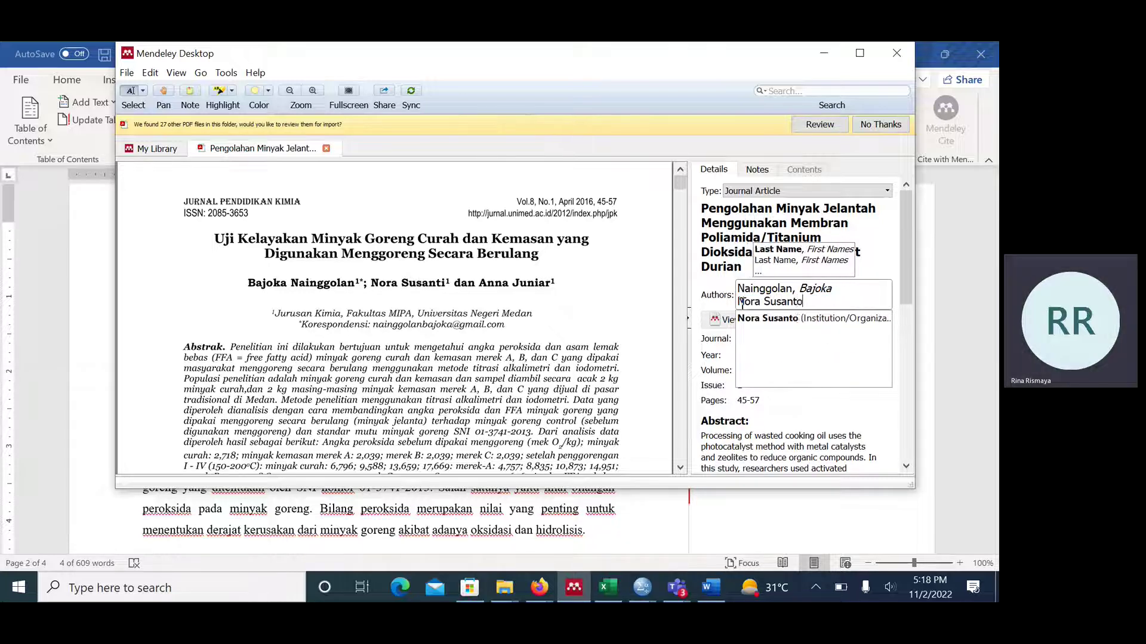
key("BackSpace")
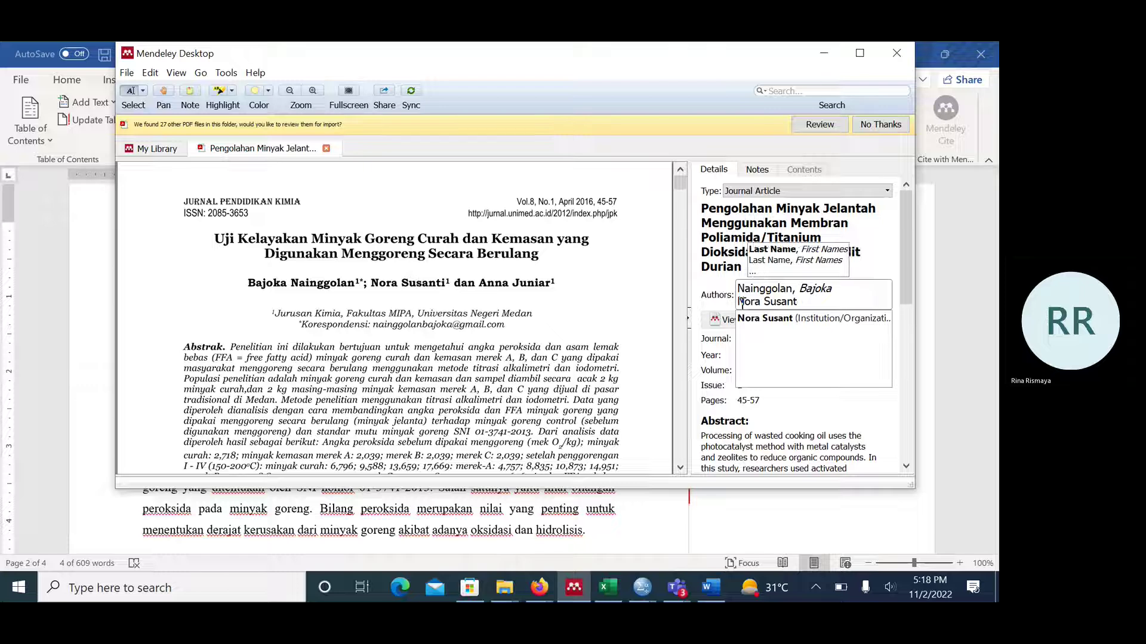
type("i")
key("Return")
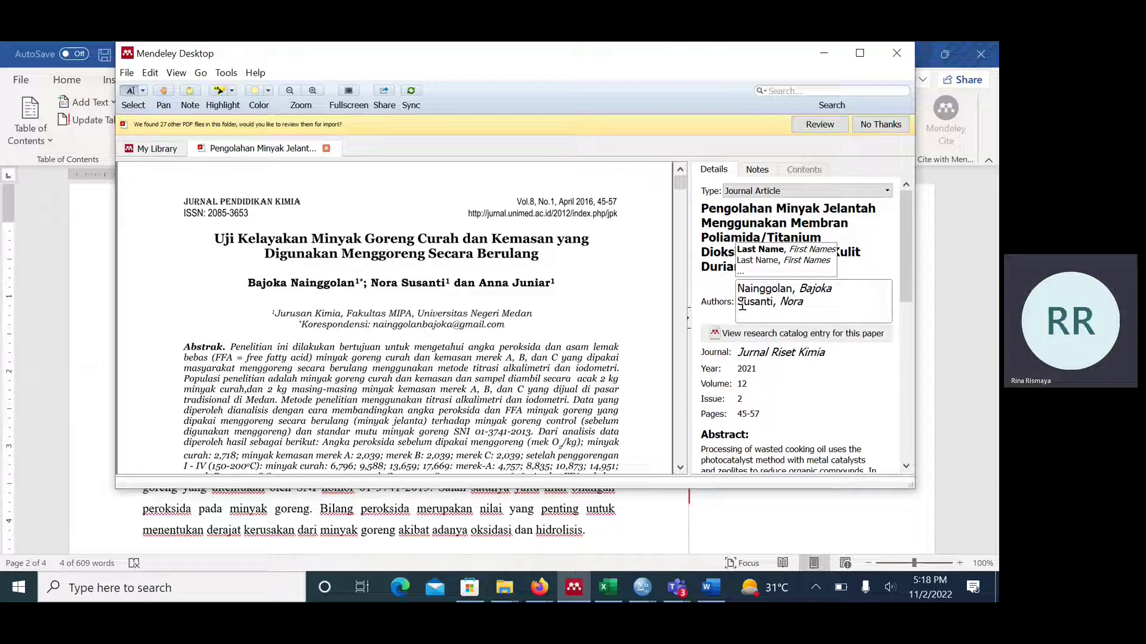
- Add the third author named in the PDF as the final entry of the paper's Authors details
type("Ann")
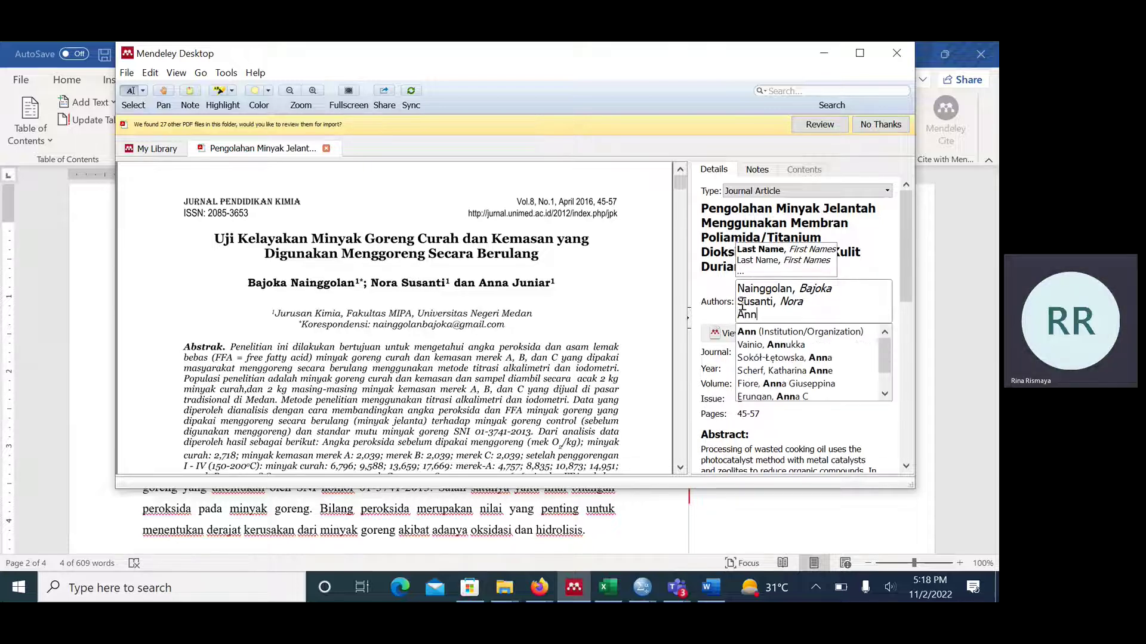
type("a Jan")
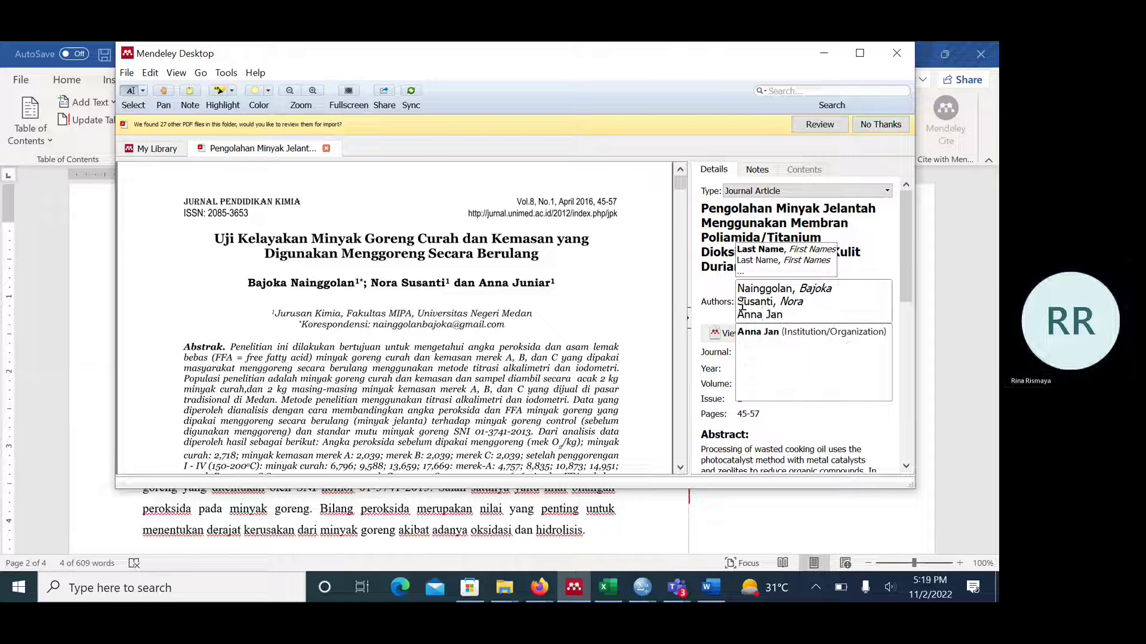
key("BackSpace")
key("BackSpace")
type("uniar")
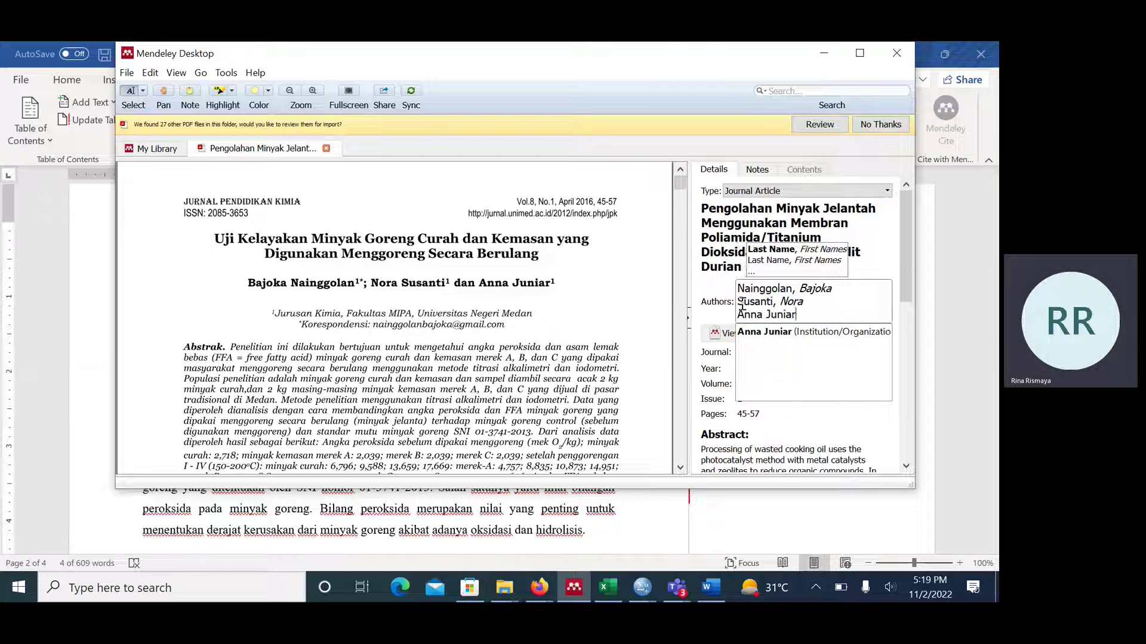
key("Return")
key("BackSpace")
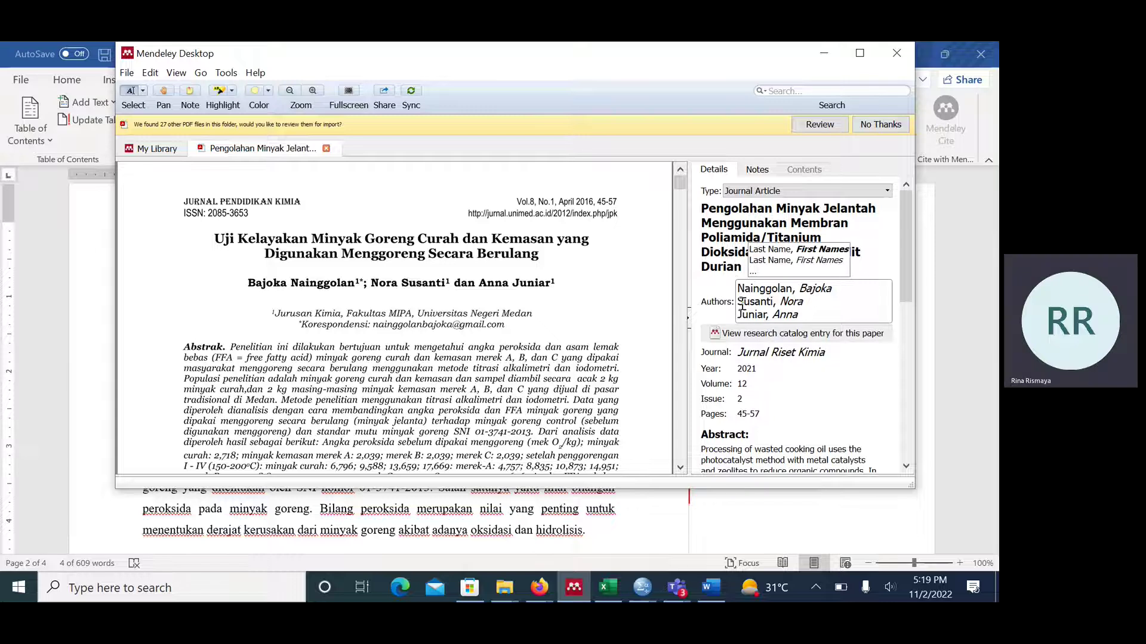
left_click(713, 406)
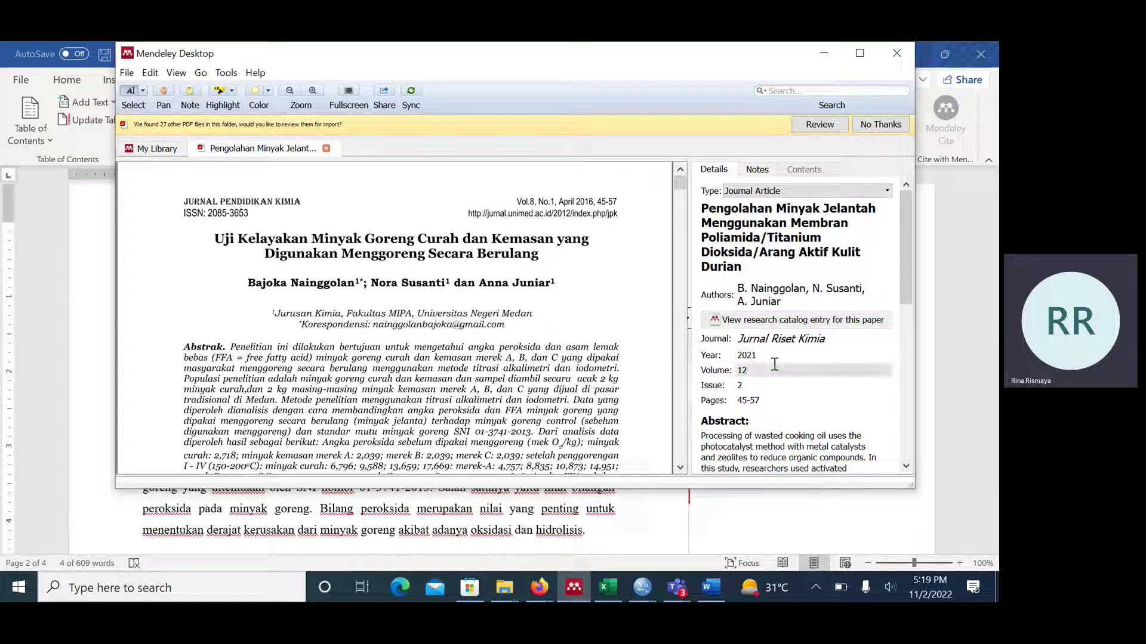
- Change the paper's journal name to Jurnal Pendidikan Kimia
left_click(793, 338)
left_click_drag(793, 339, 770, 338)
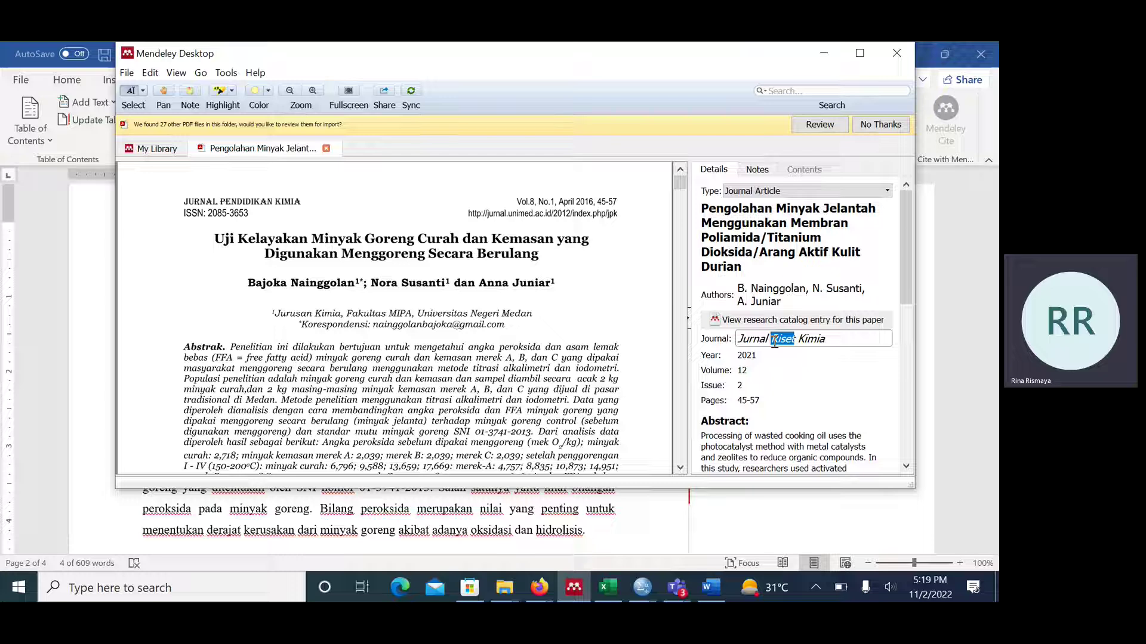
key("BackSpace")
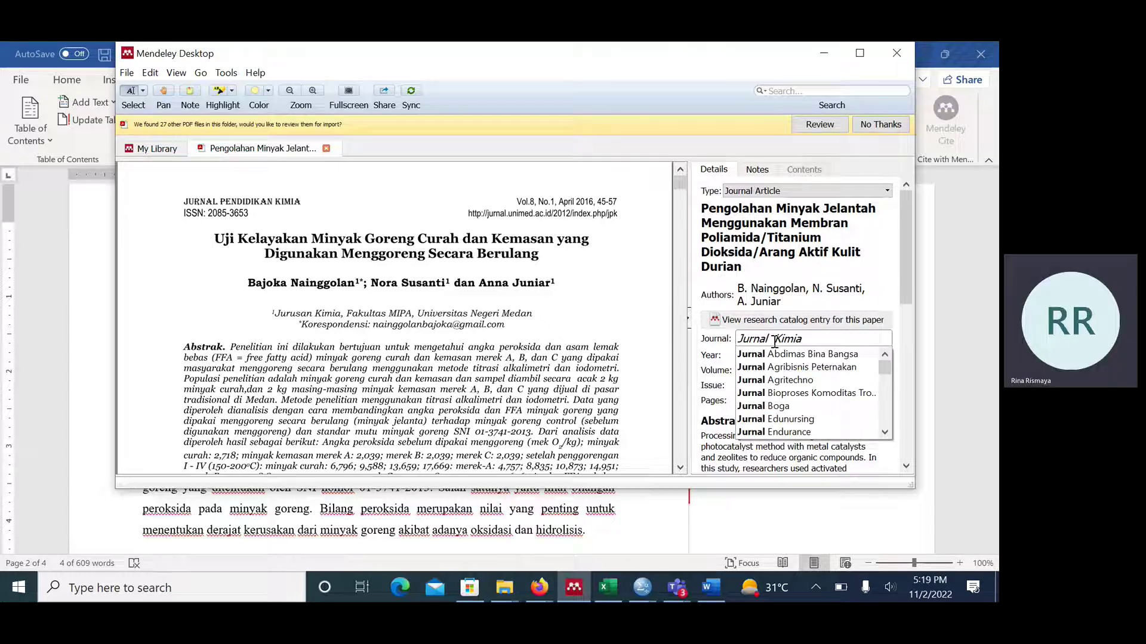
type("Pend")
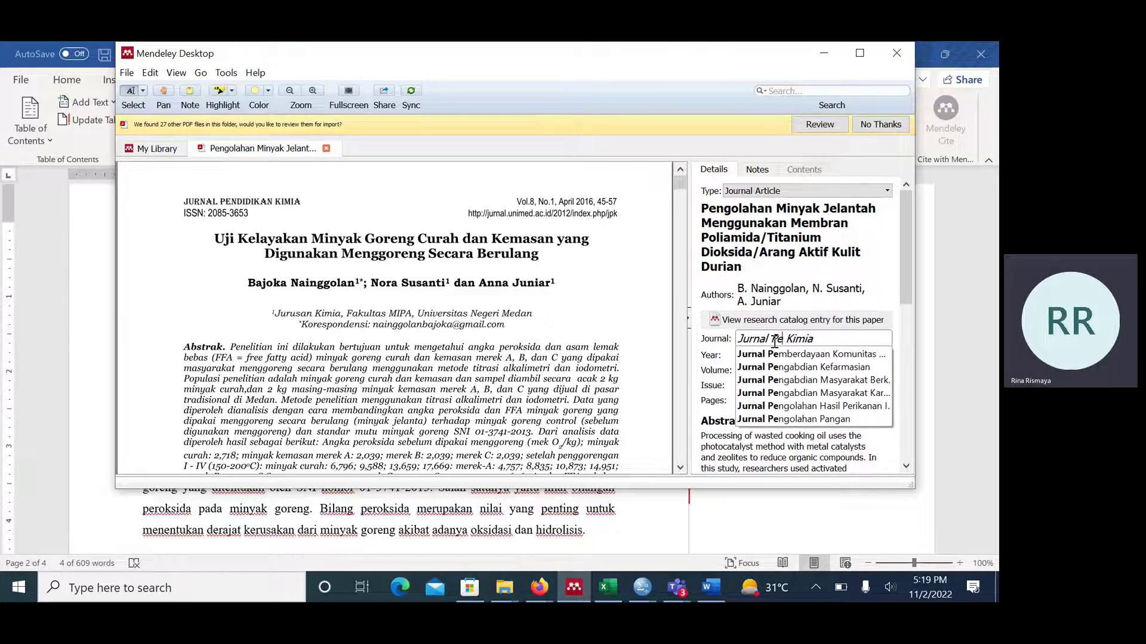
type("o")
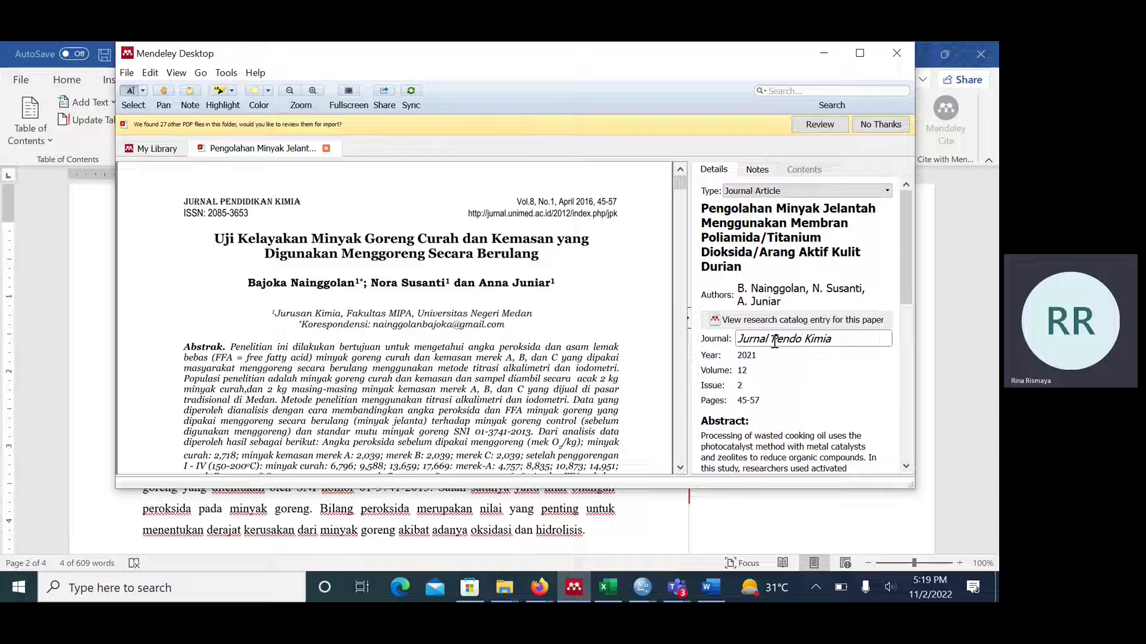
key("BackSpace")
type("idikanm")
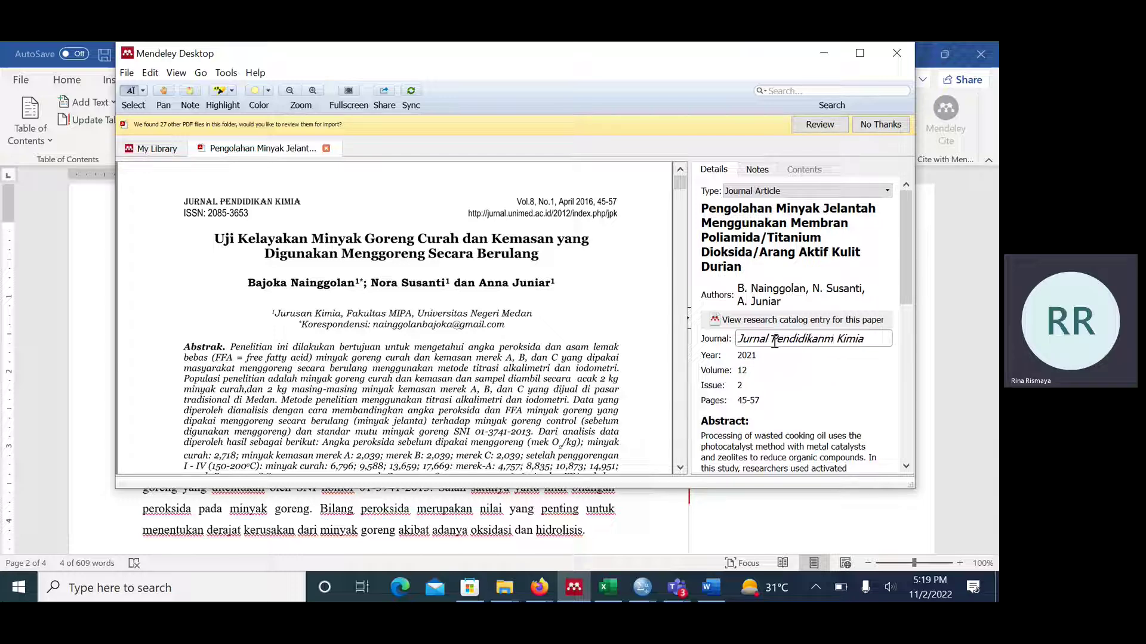
key("BackSpace")
key("Delete")
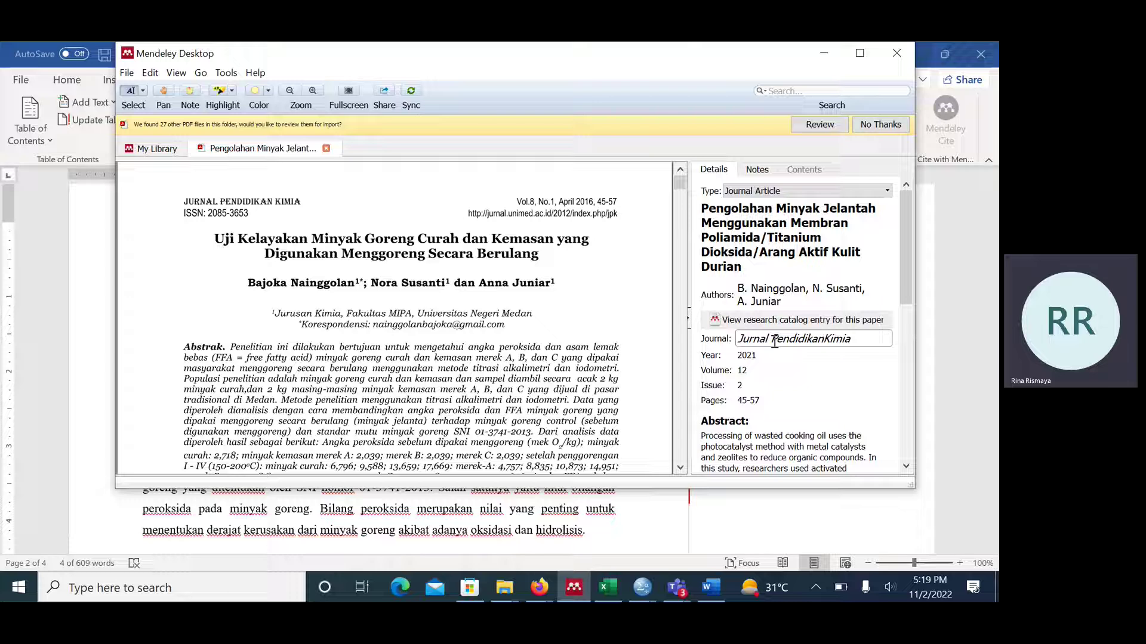
key("BackSpace")
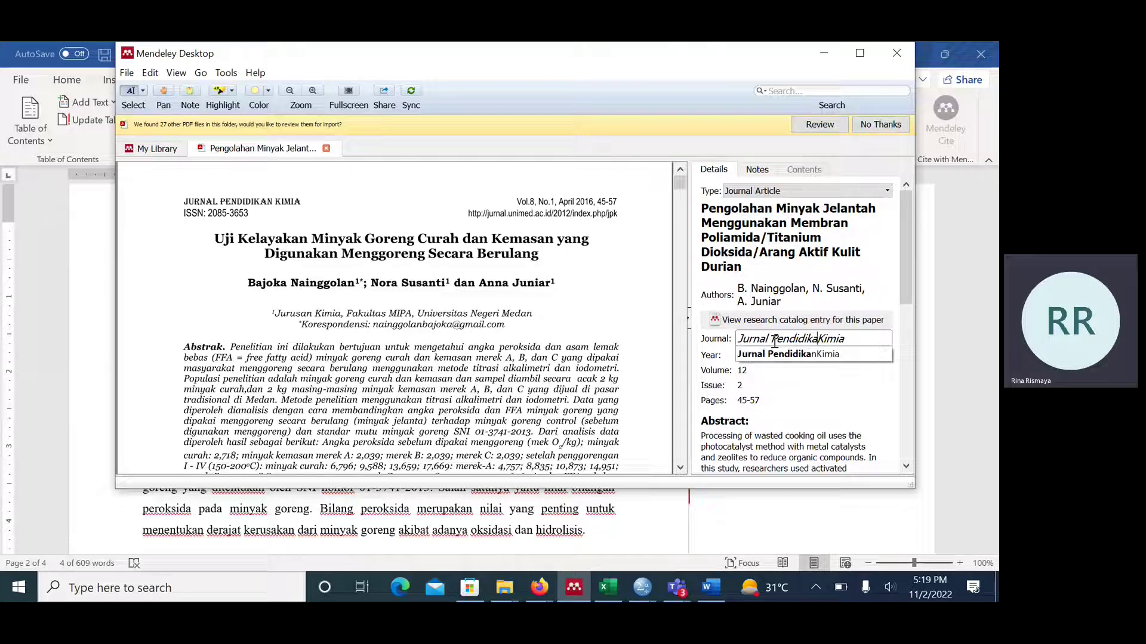
type("Kimia")
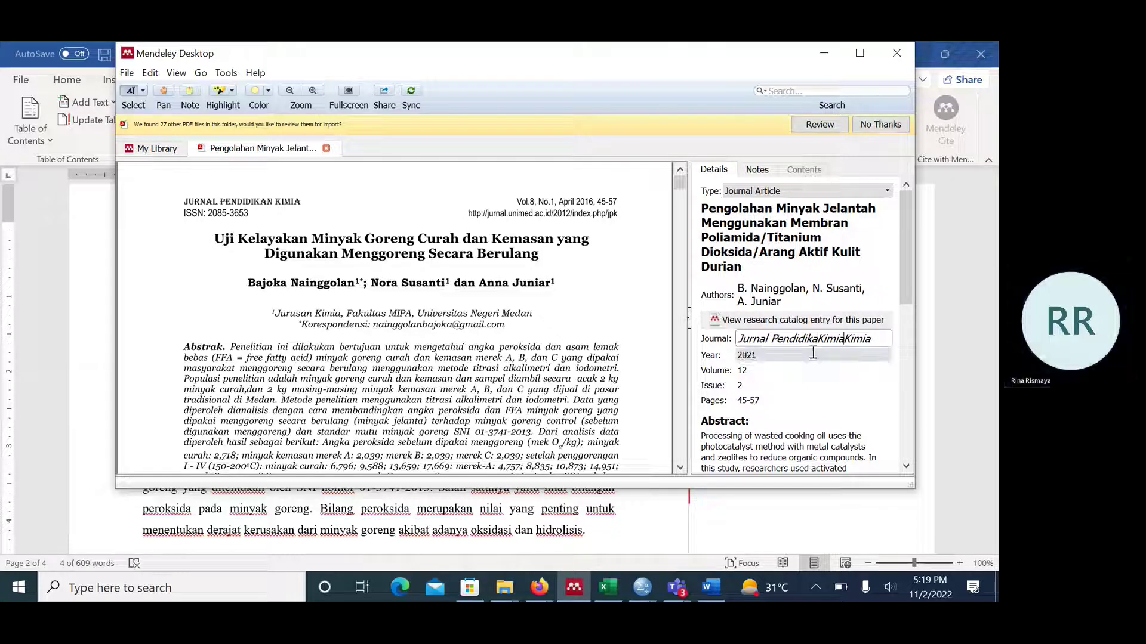
left_click_drag(876, 339, 845, 339)
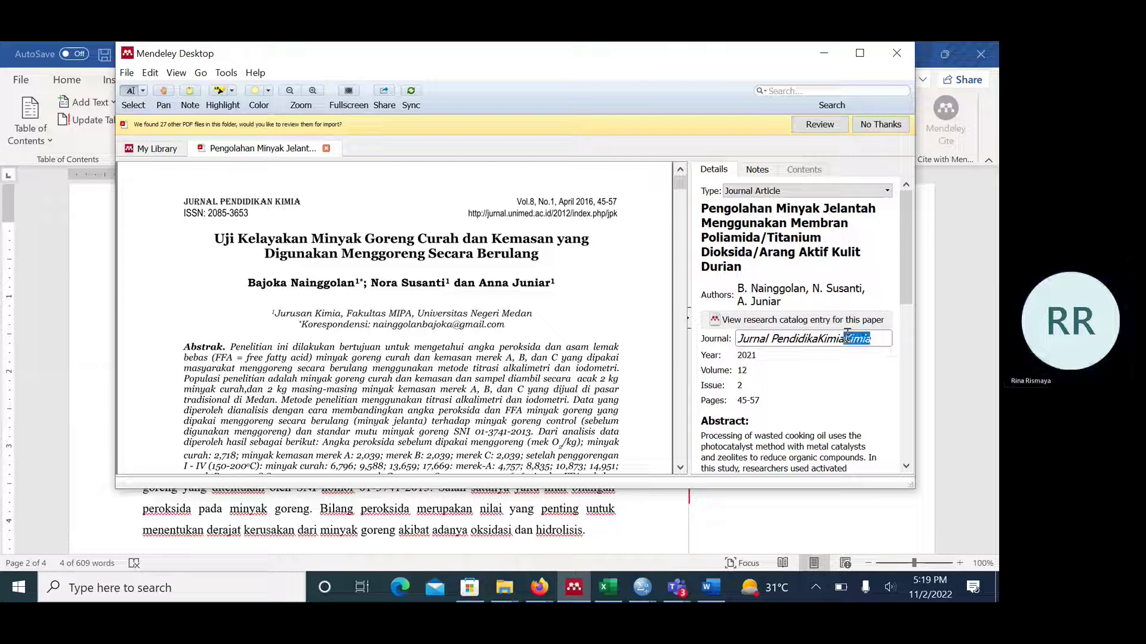
key("BackSpace")
left_click(818, 337)
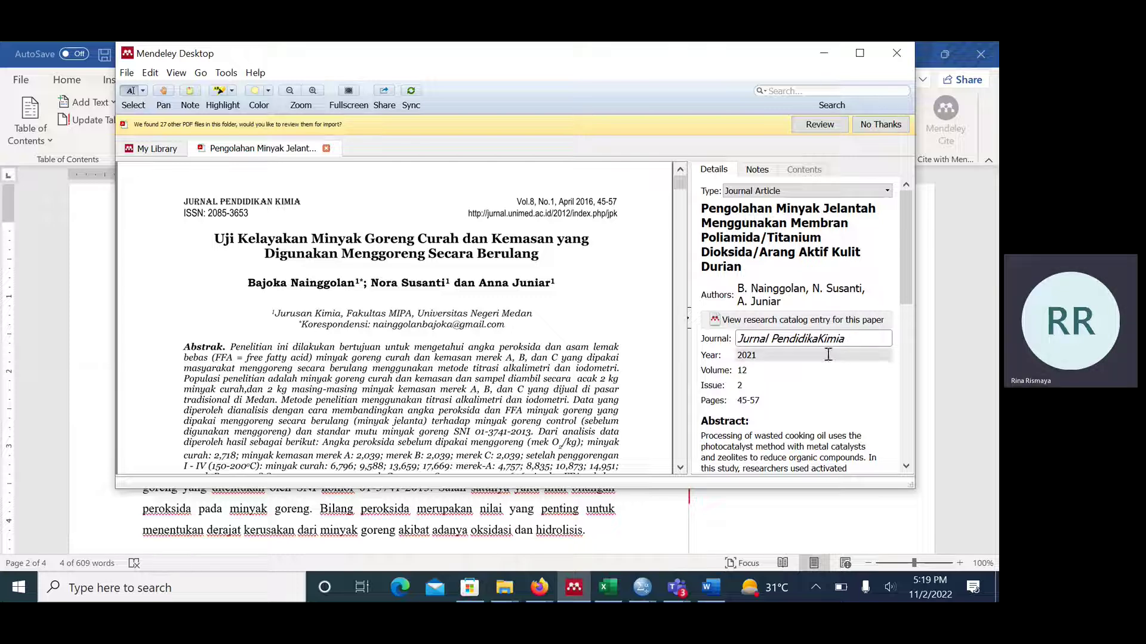
type("n")
left_click(641, 357)
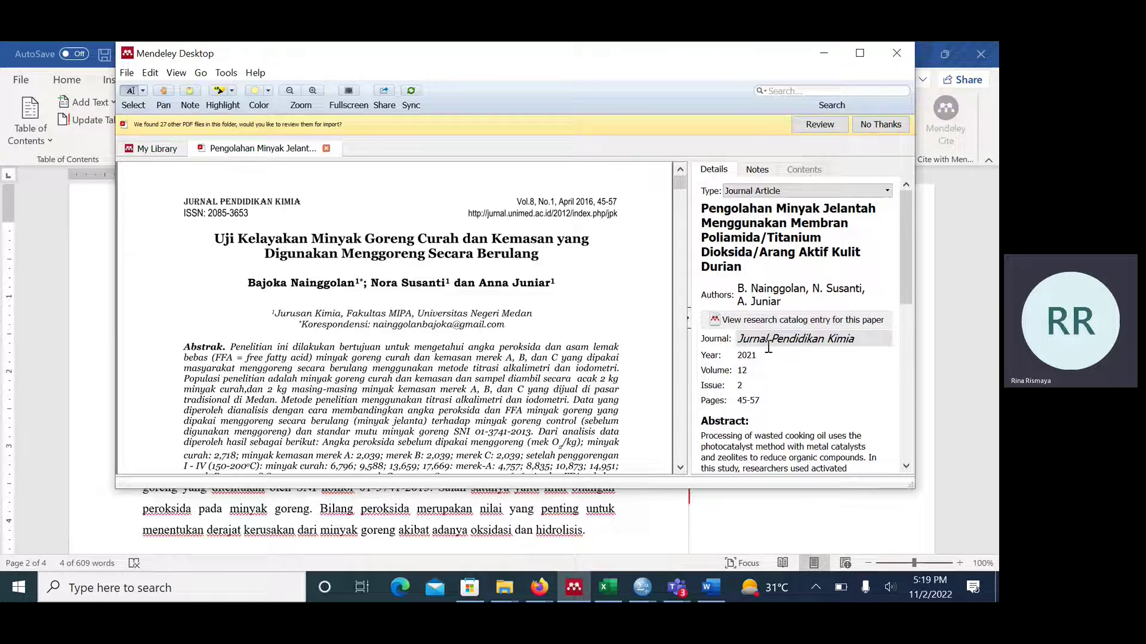
- Set the paper's publication year to 2016
left_click_drag(759, 355, 751, 361)
key("BackSpace")
key("BackSpace")
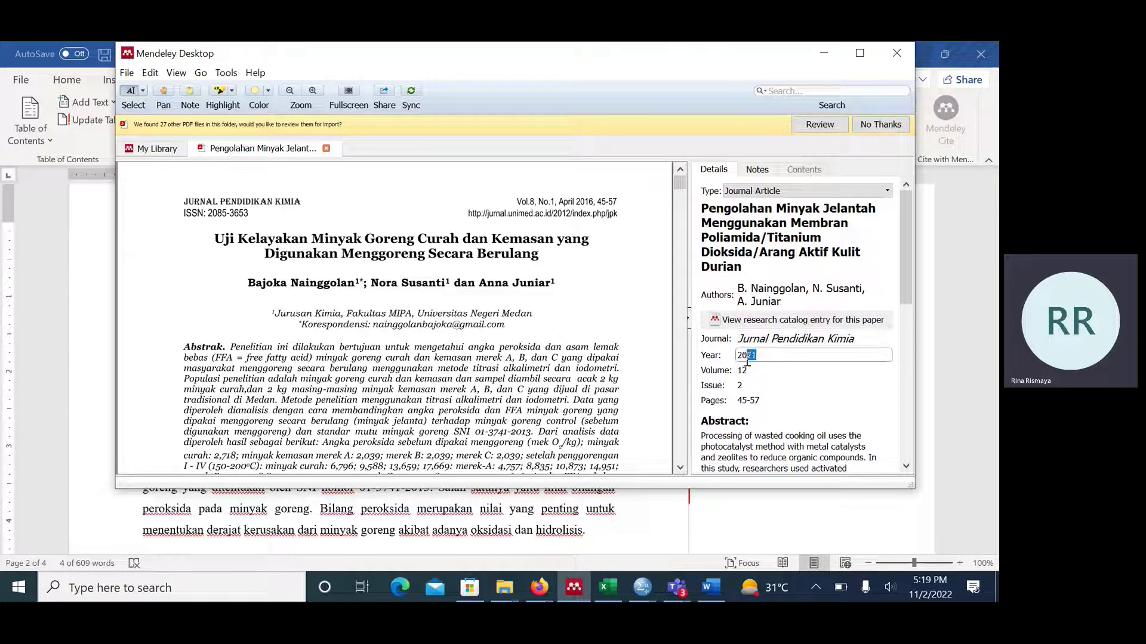
type("16")
- Set the paper's volume to 8 and its issue to 1
left_click(770, 371)
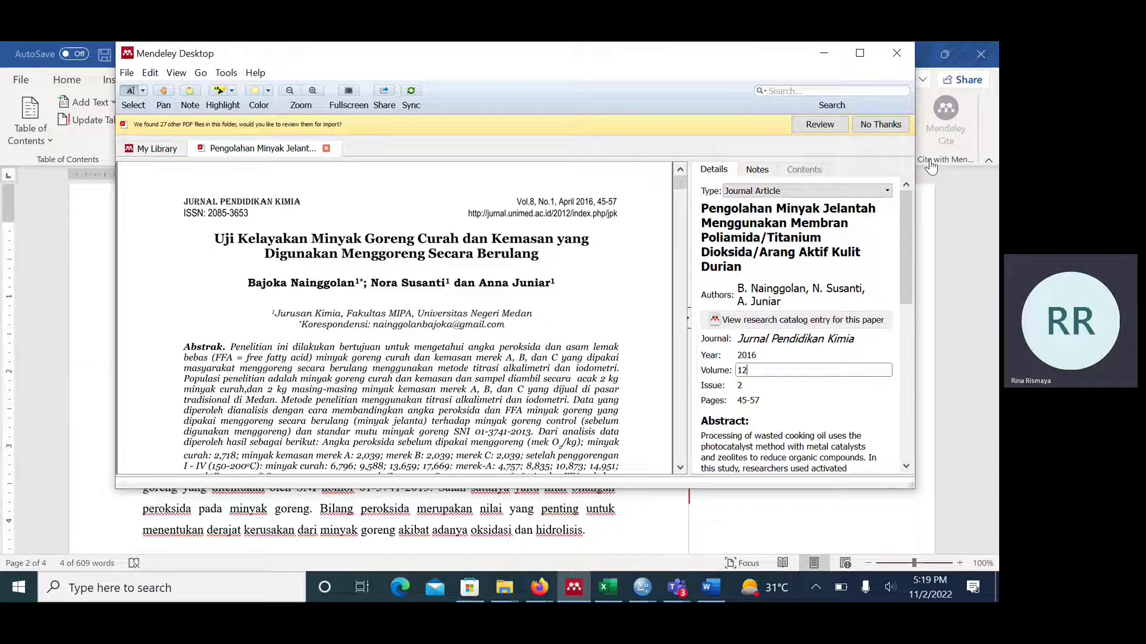
left_click(945, 150)
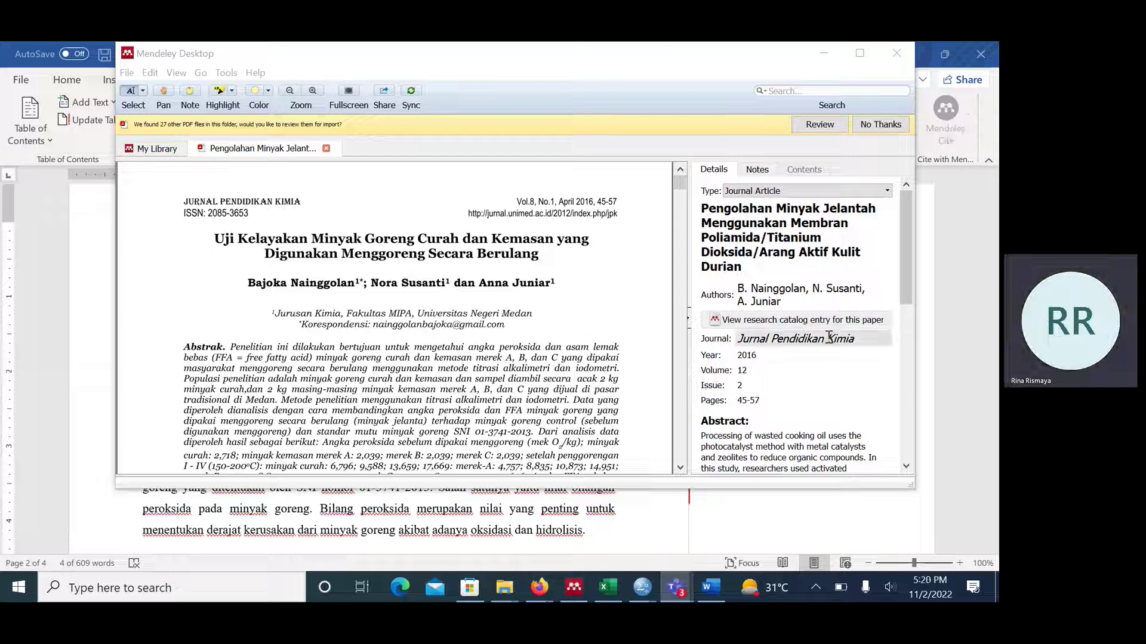
left_click(756, 371)
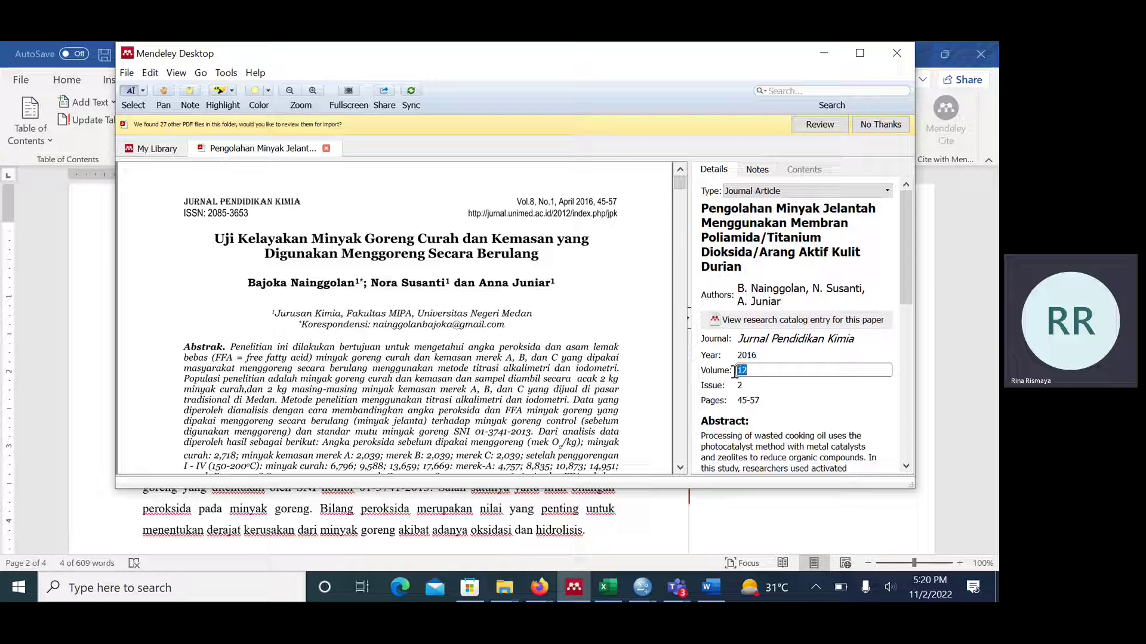
type("8")
left_click(741, 385)
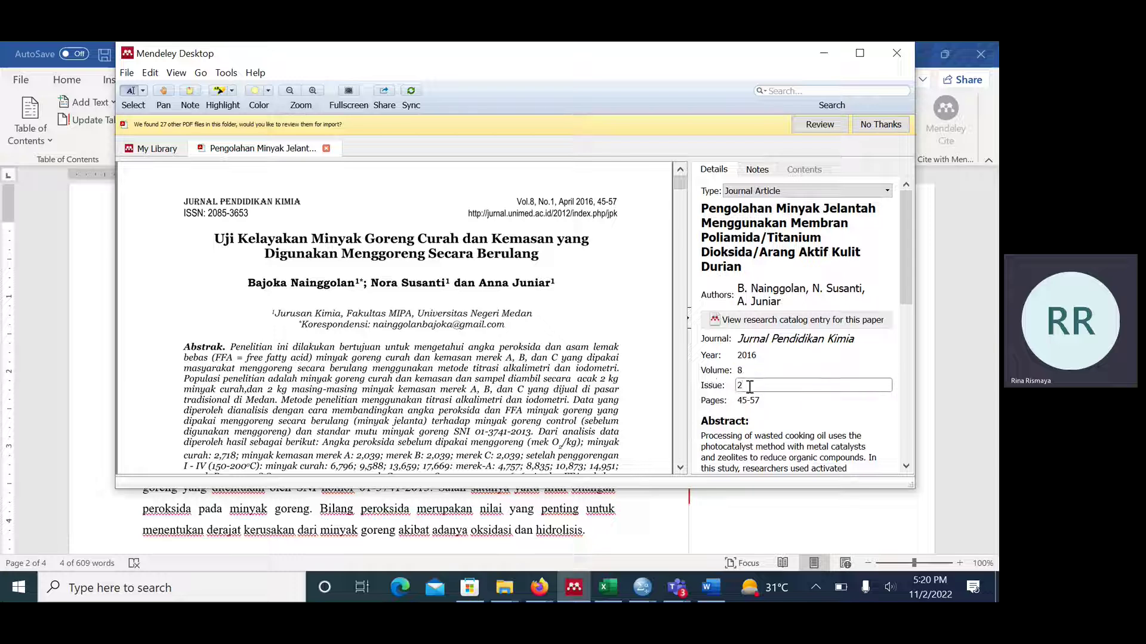
key("BackSpace")
type("1")
left_click(768, 400)
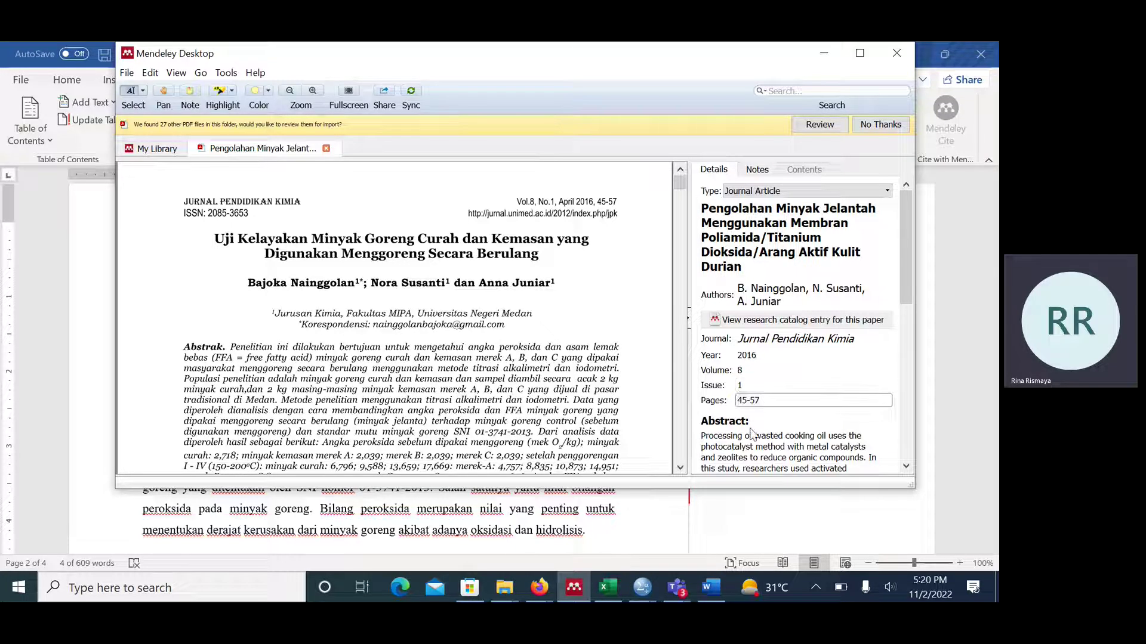
- Close the corrected paper, switch to the KARIL document in Word and refresh its Mendeley citations
scroll(776, 439, "down", 5)
scroll(780, 439, "down", 4)
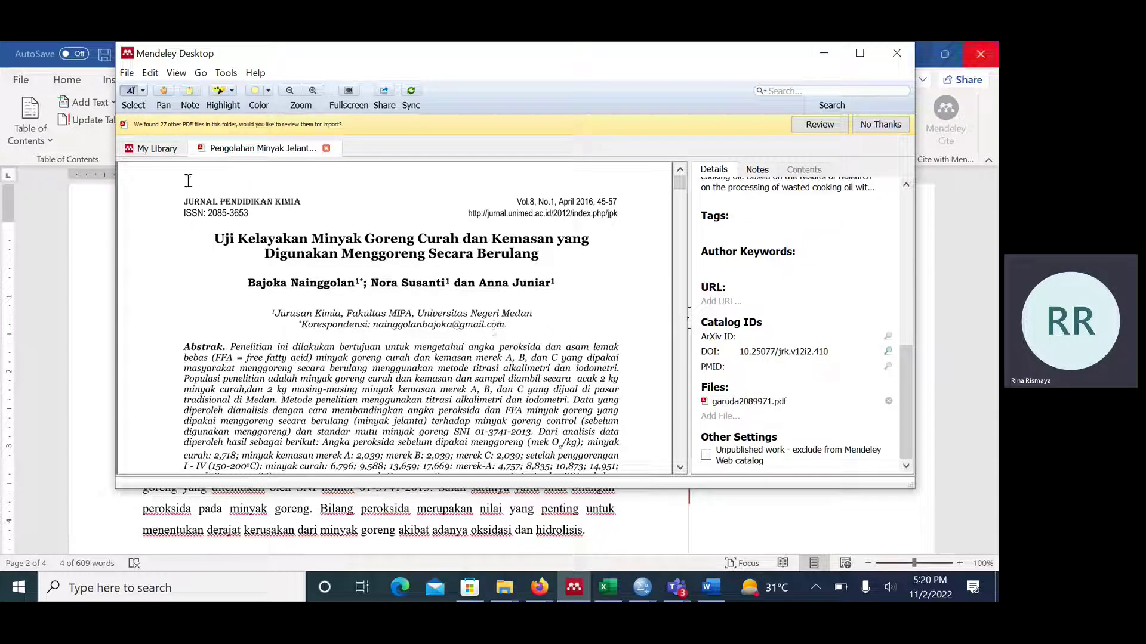
left_click(327, 149)
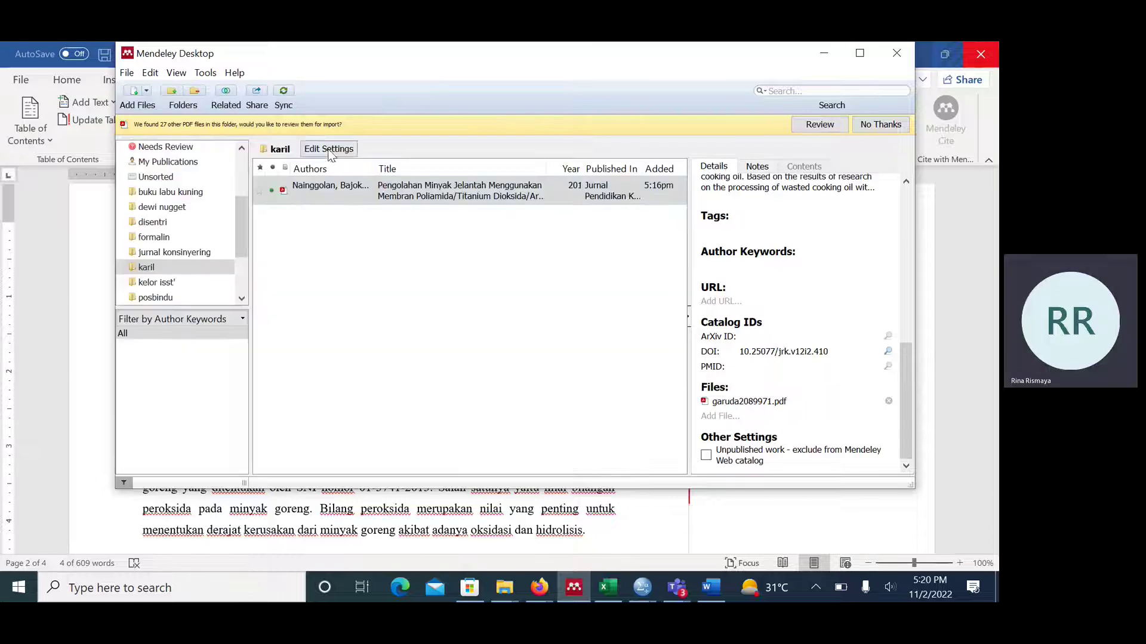
left_click(554, 535)
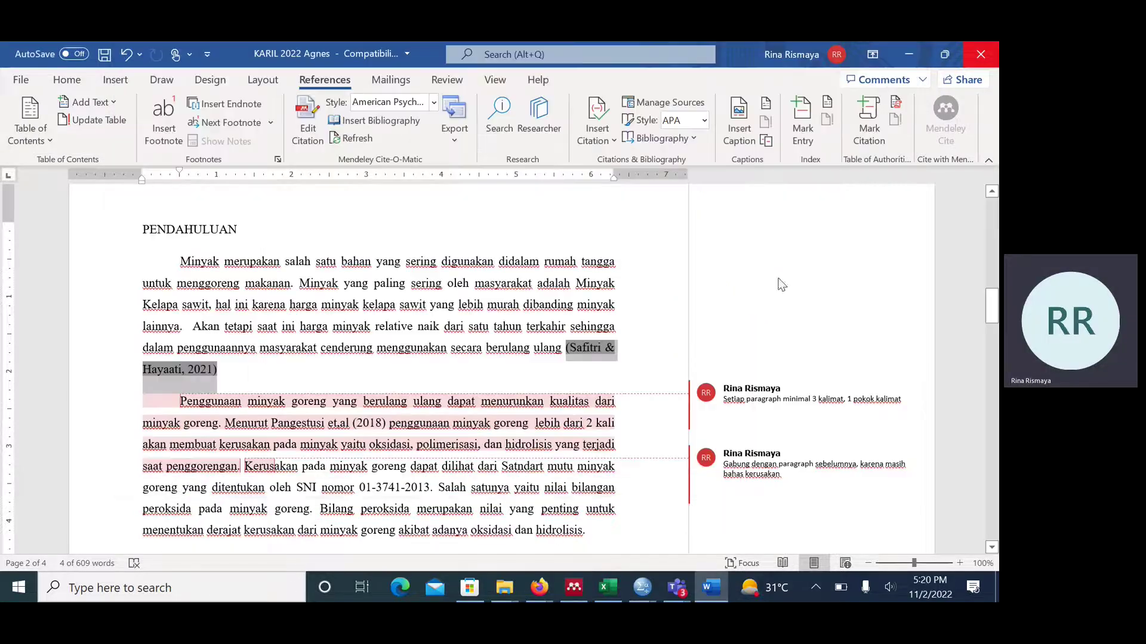
left_click(349, 139)
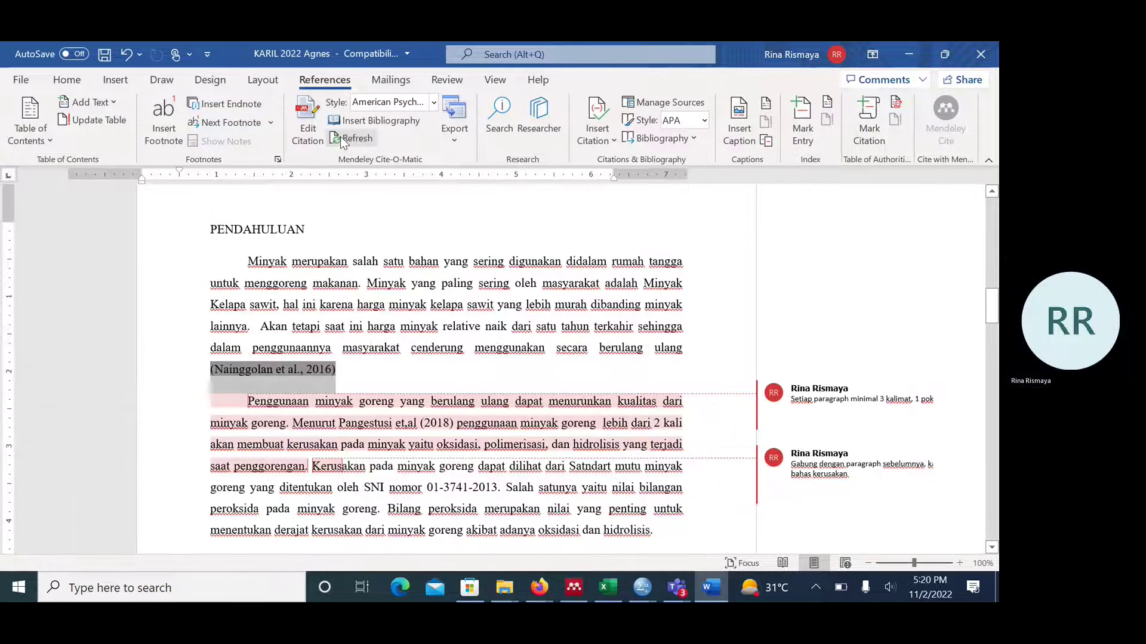
- Select the in-text citation ending the first PENDAHULUAN paragraph and switch the Mendeley citation style to Vancouver
left_click(192, 374)
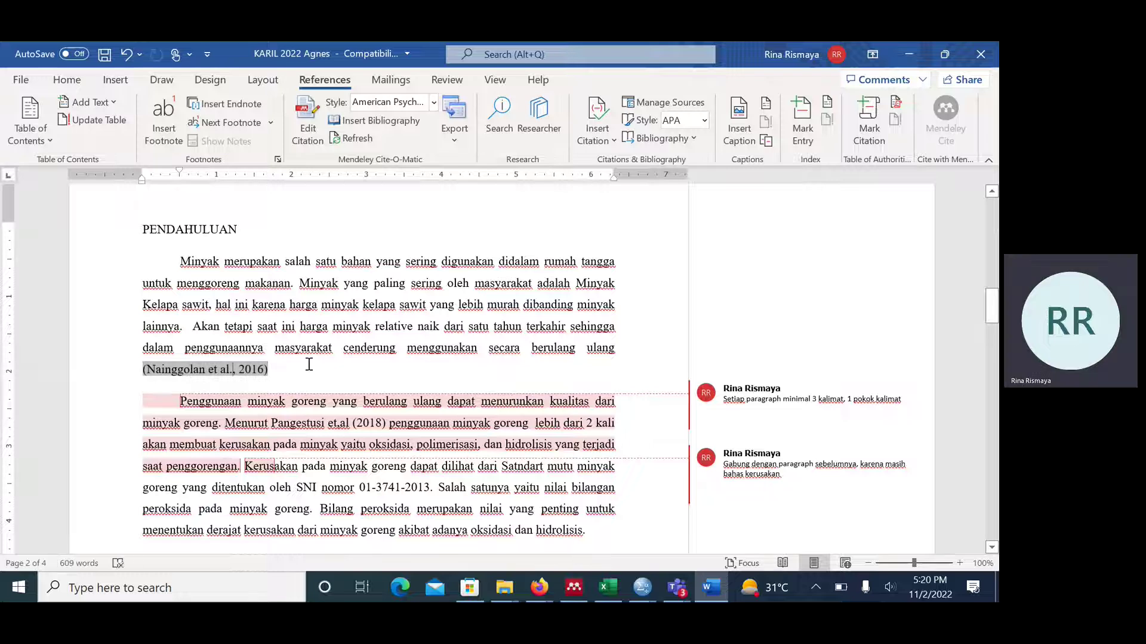
left_click(136, 373)
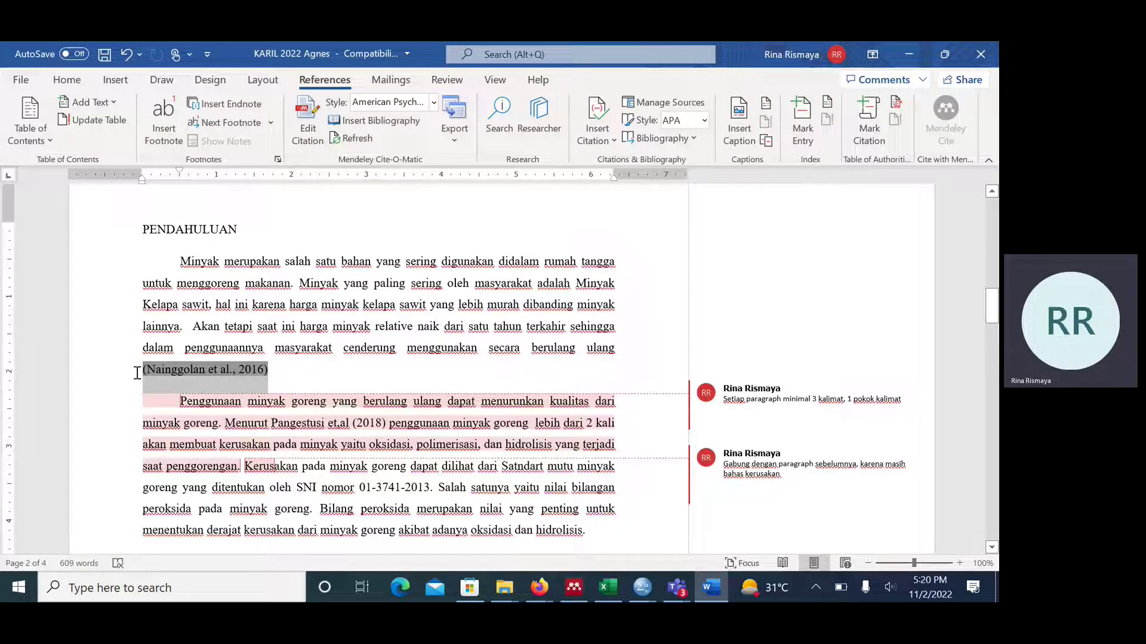
left_click_drag(136, 373, 303, 356)
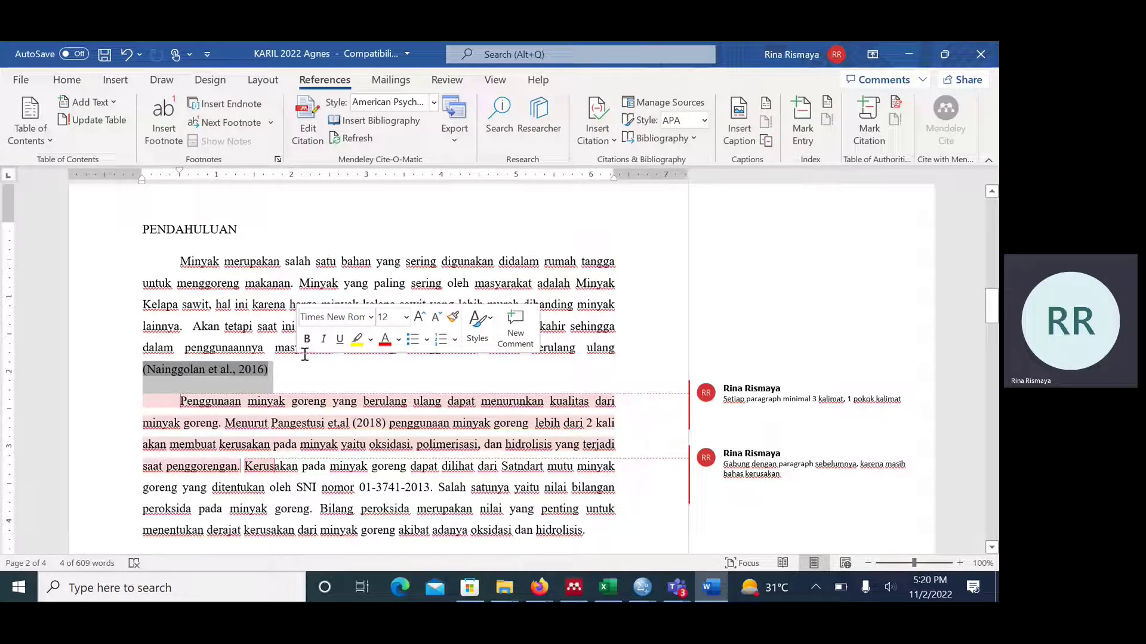
left_click(433, 102)
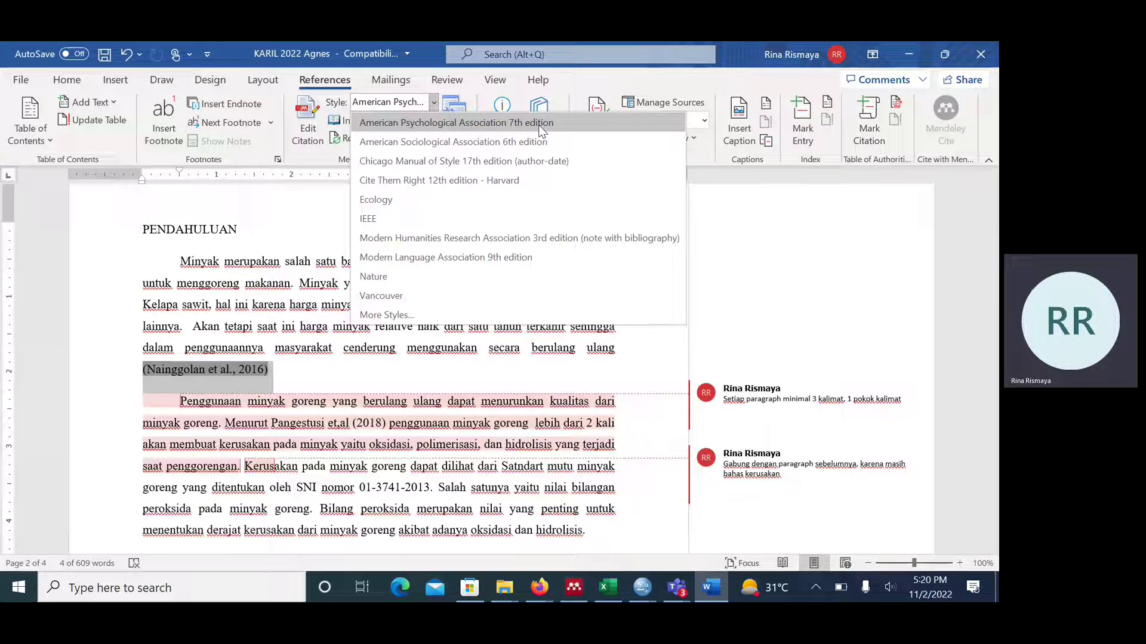
left_click(399, 297)
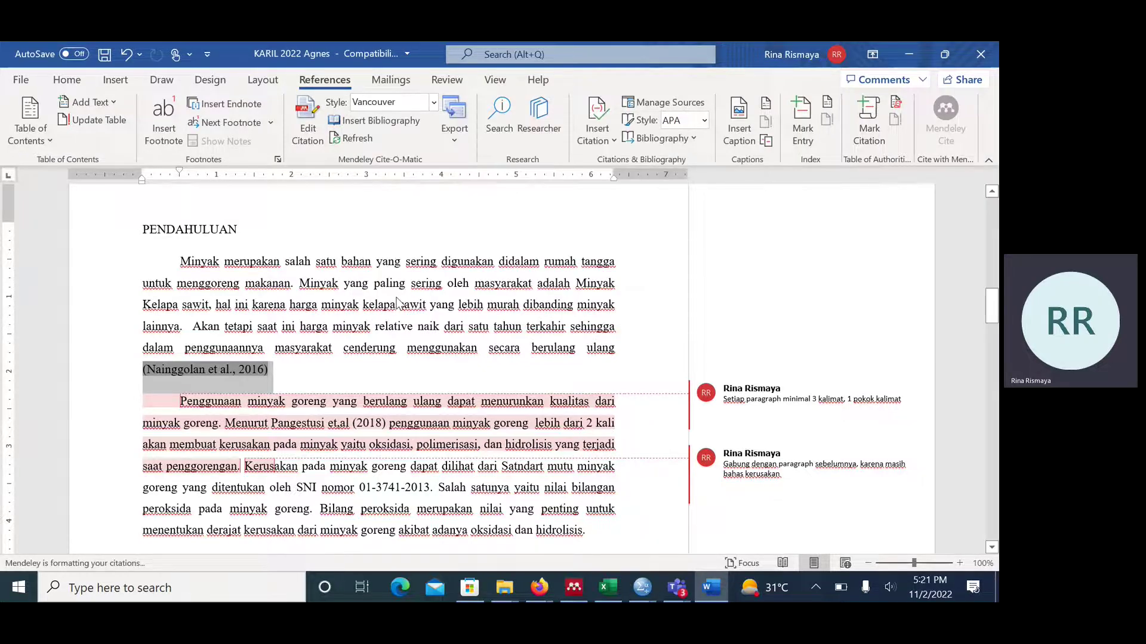
left_click(580, 349)
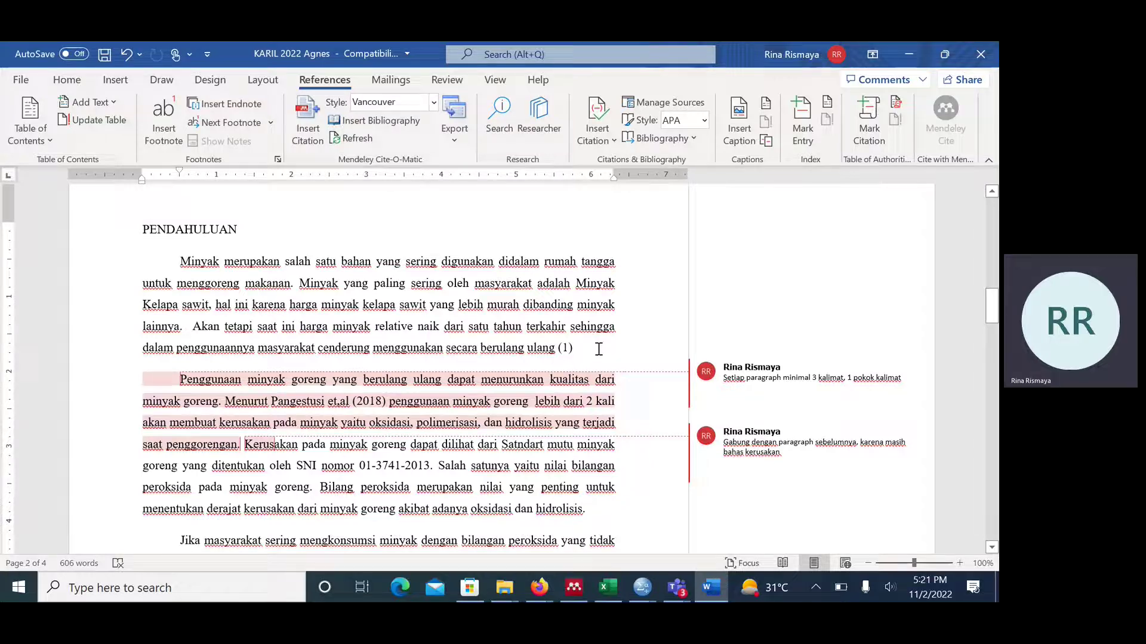
scroll(382, 379, "down", 3)
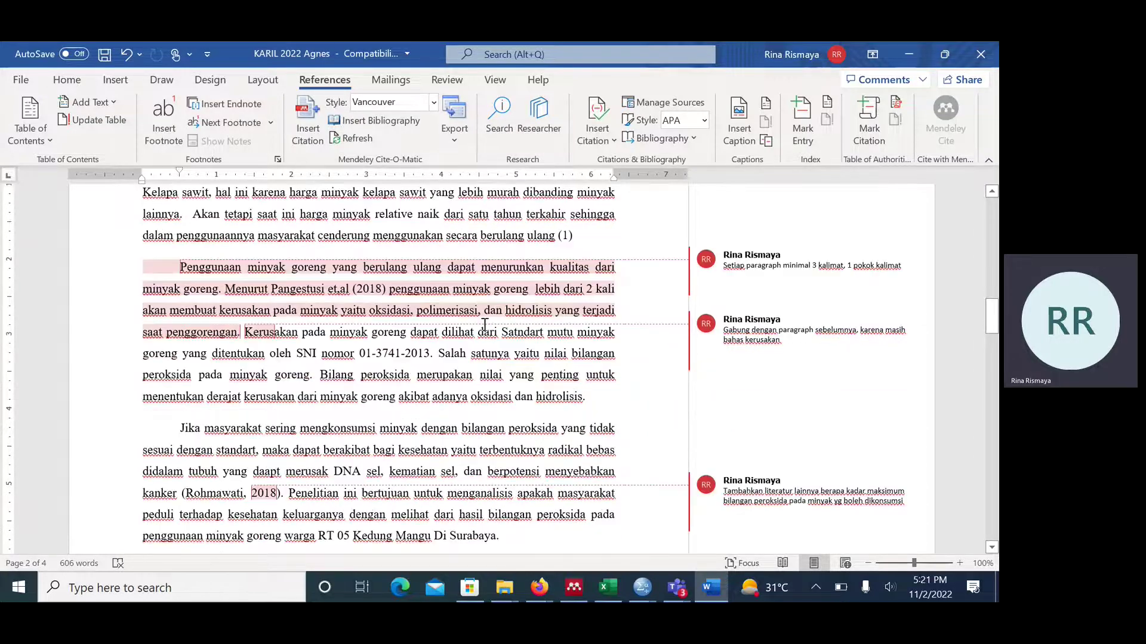
scroll(484, 325, "up", 3)
- Switch the Mendeley citation style to IEEE and check the citation at the end of the first PENDAHULUAN paragraph
left_click(556, 347)
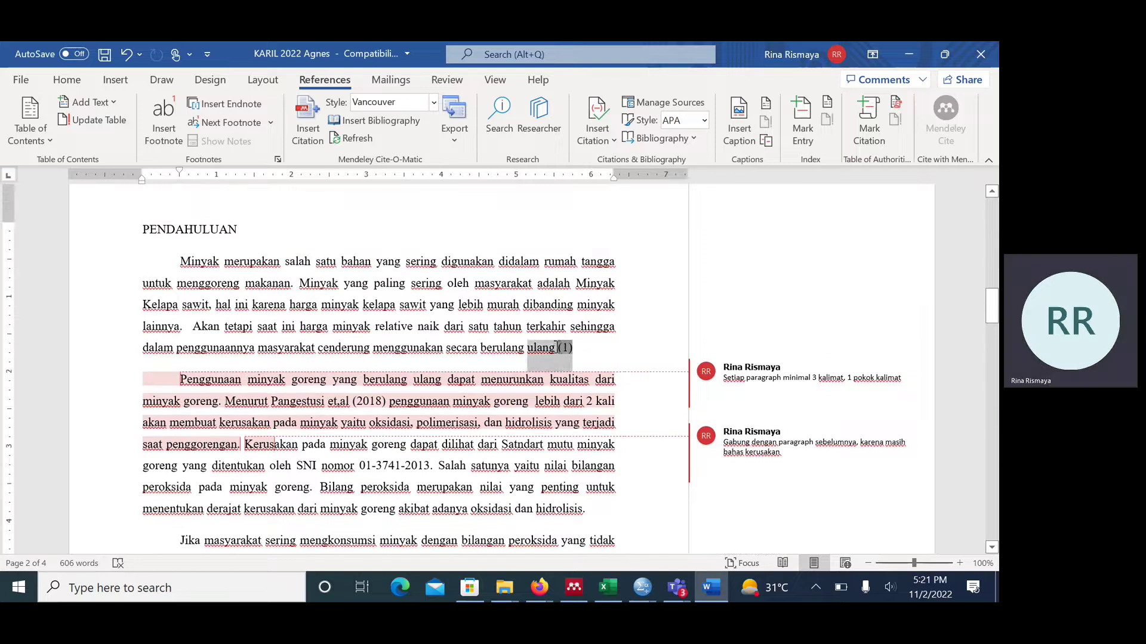
left_click(561, 347)
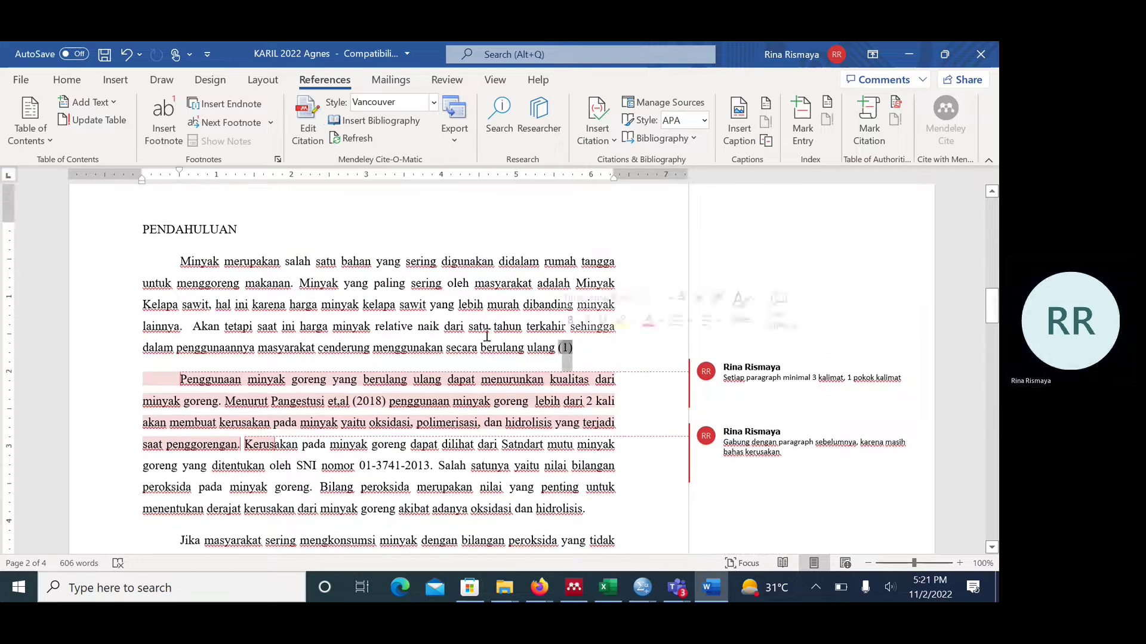
left_click(435, 103)
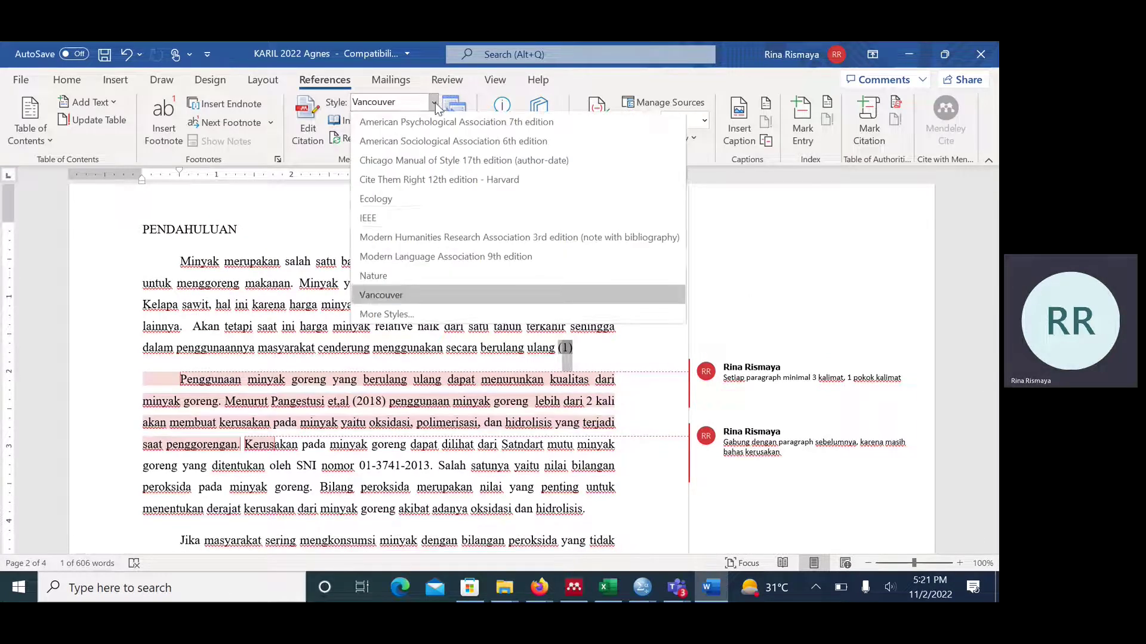
left_click(398, 219)
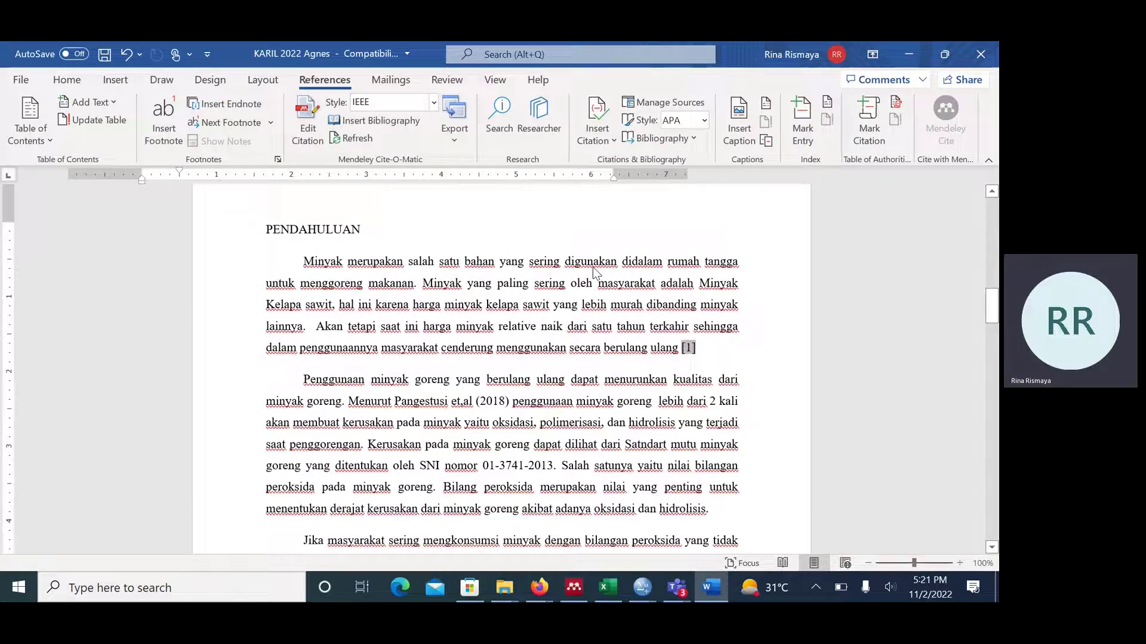
left_click(596, 344)
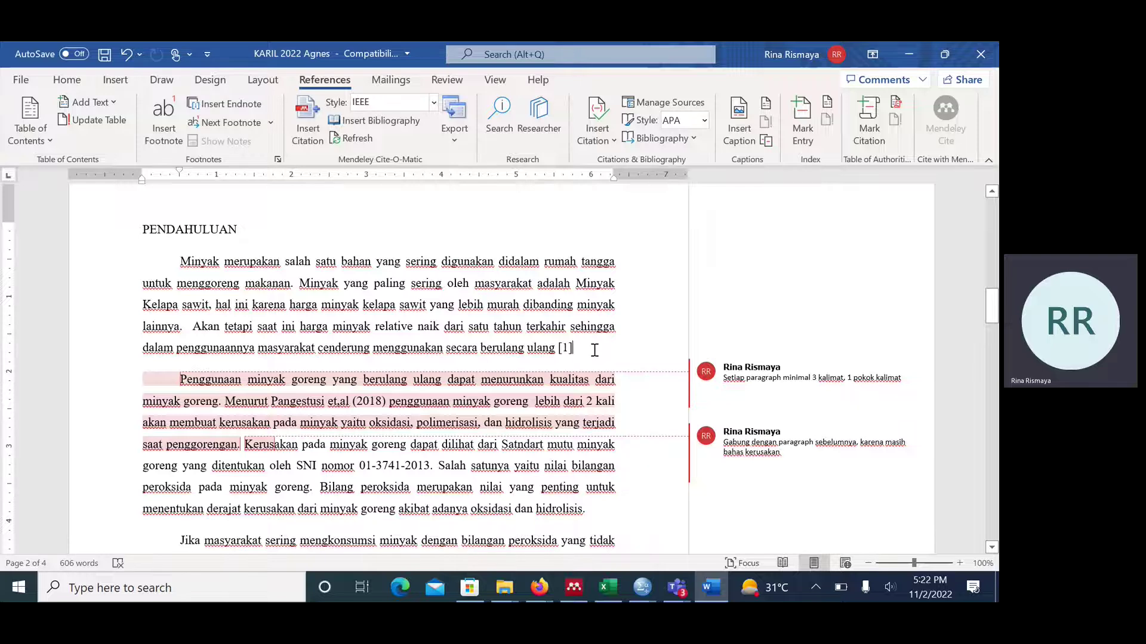
scroll(595, 350, "down", 1)
scroll(546, 324, "up", 1)
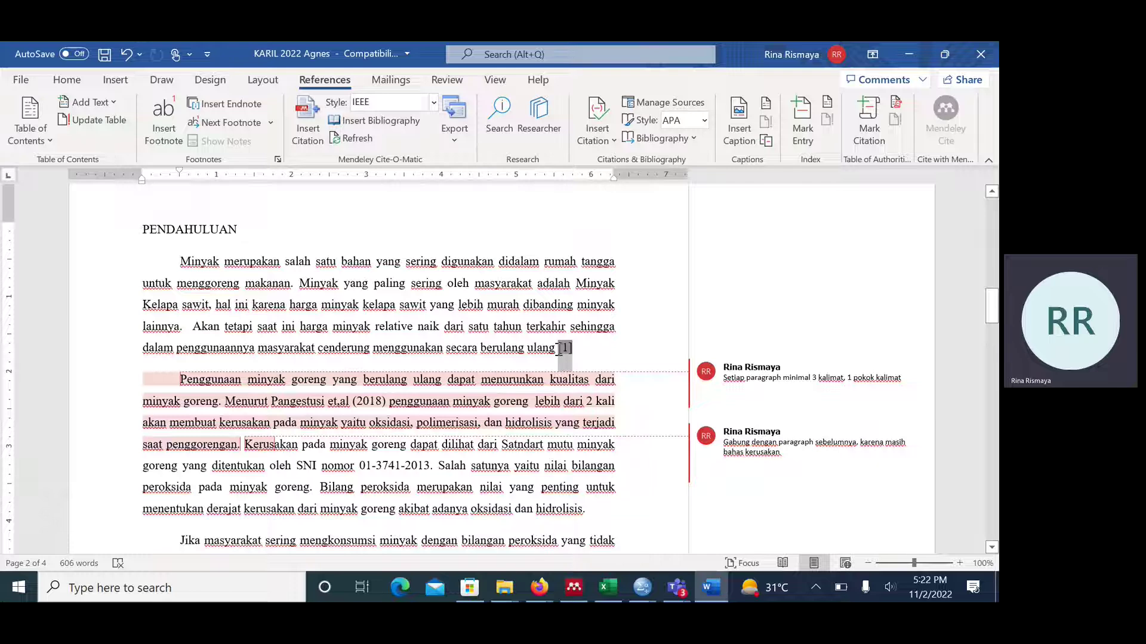
left_click_drag(557, 348, 580, 353)
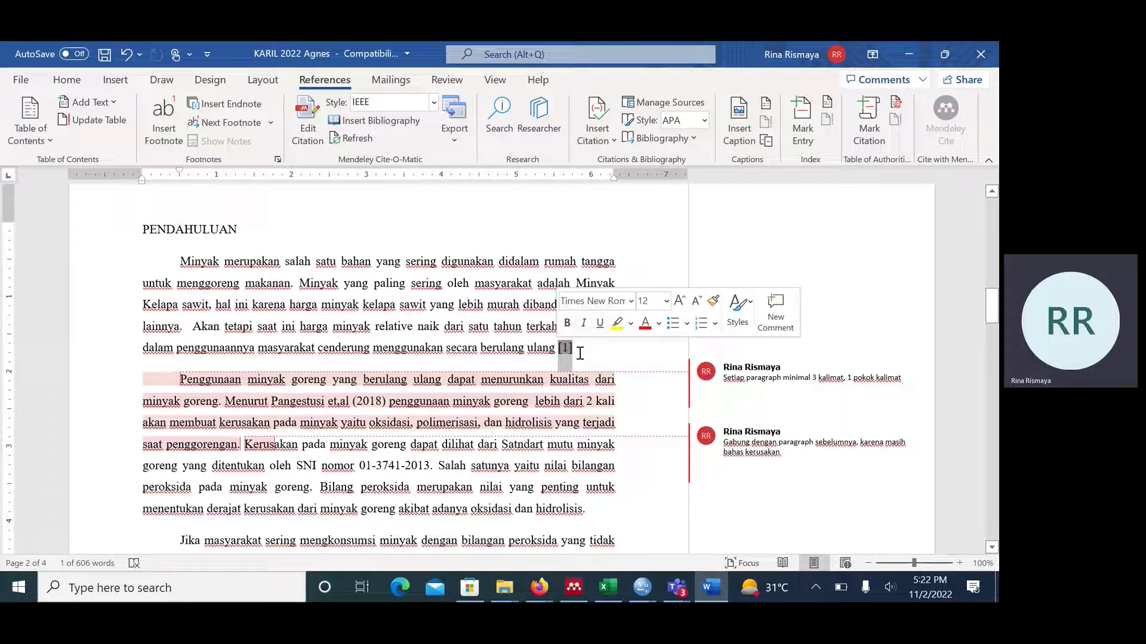
left_click(579, 353)
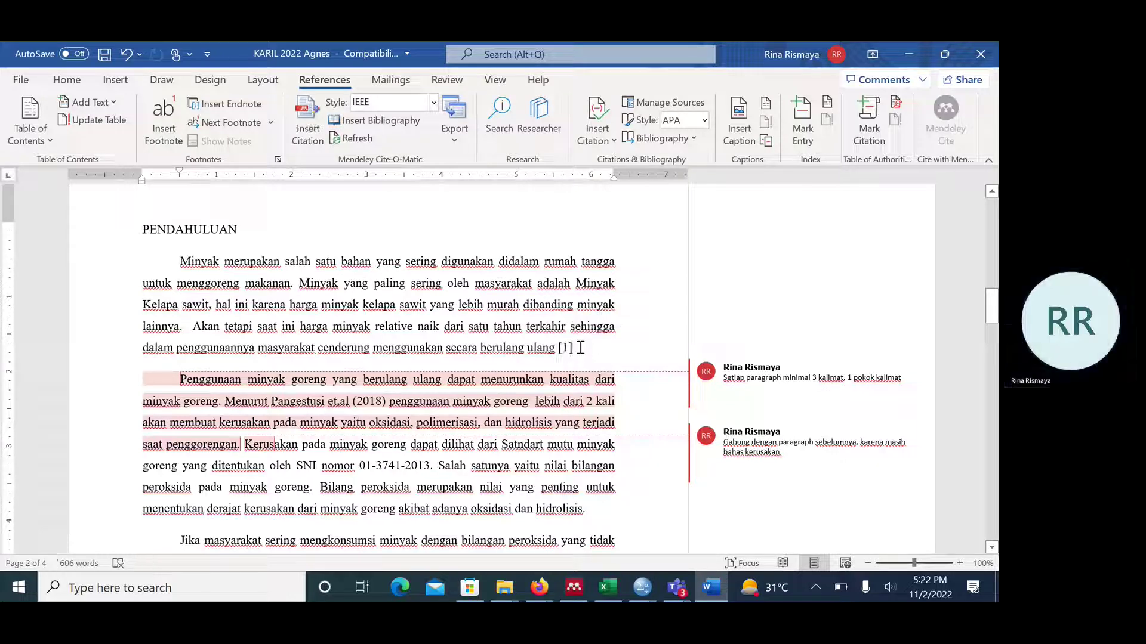
left_click_drag(579, 353, 558, 348)
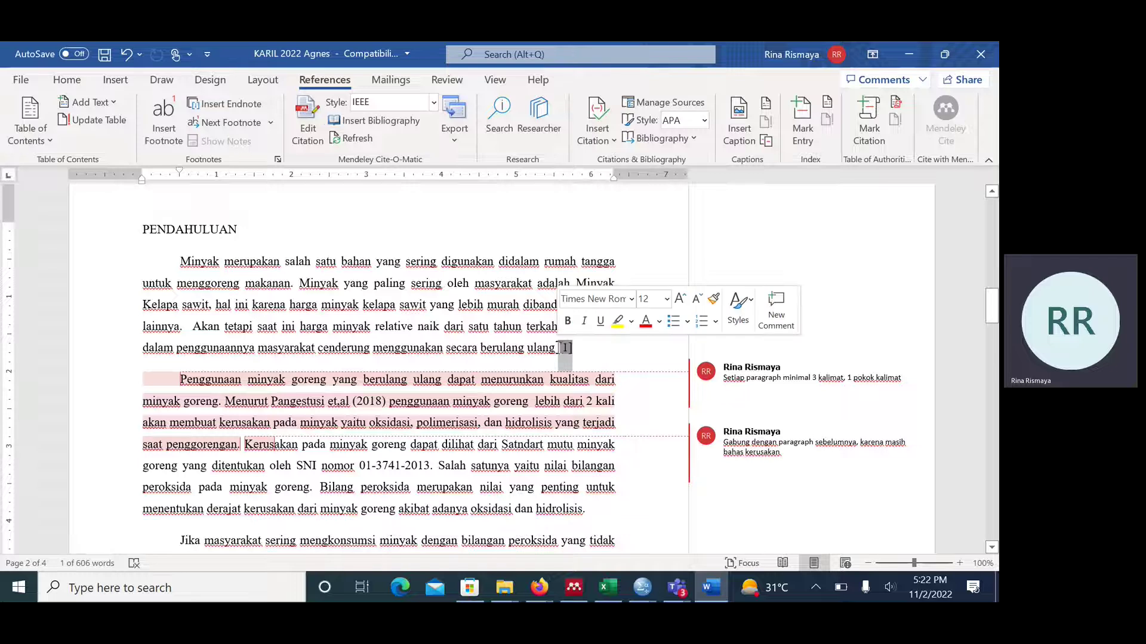
left_click(574, 352)
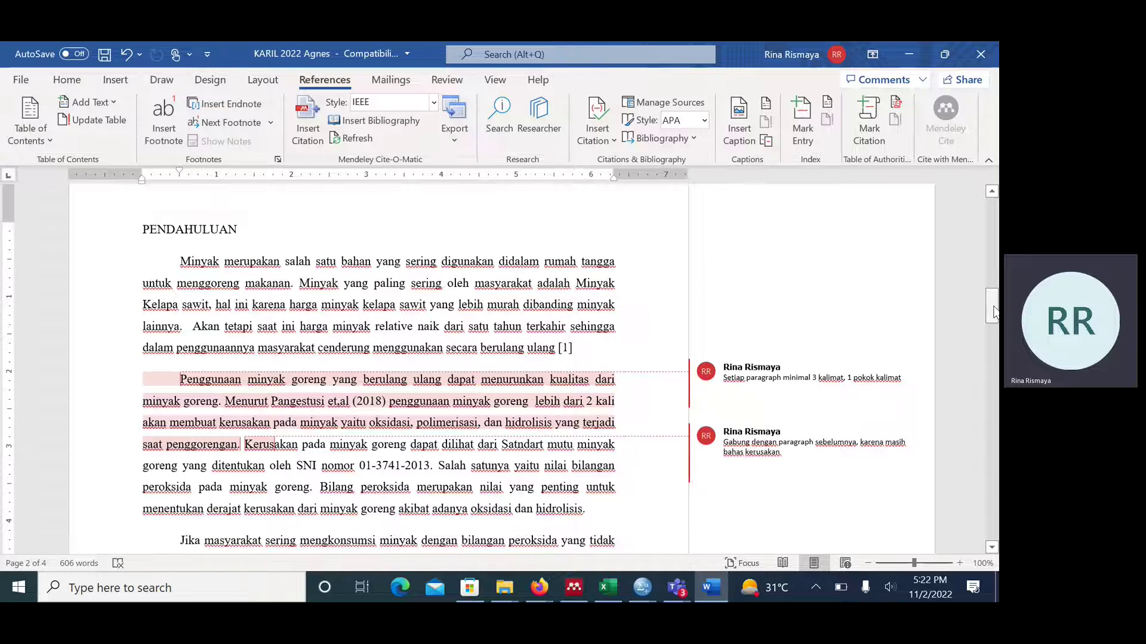
- Add the heading Daftar Pustaka below the Perhitungan Bilangan Peroksida formula at the end of the document, followed by an empty line
left_click_drag(994, 312, 993, 535)
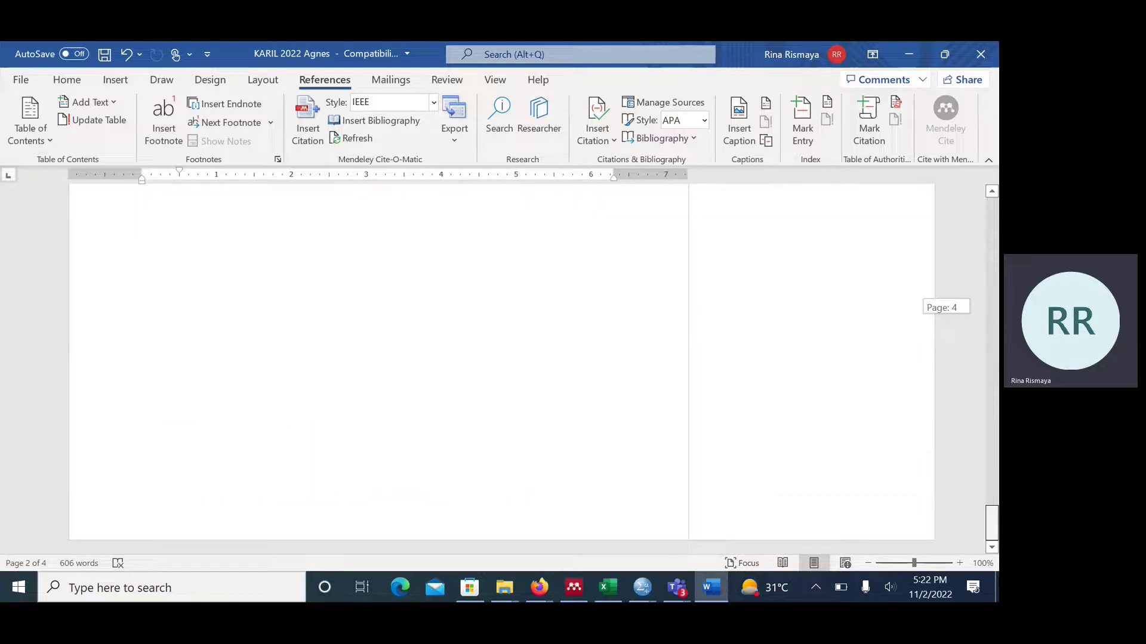
scroll(305, 257, "up", 10)
scroll(552, 430, "down", 5)
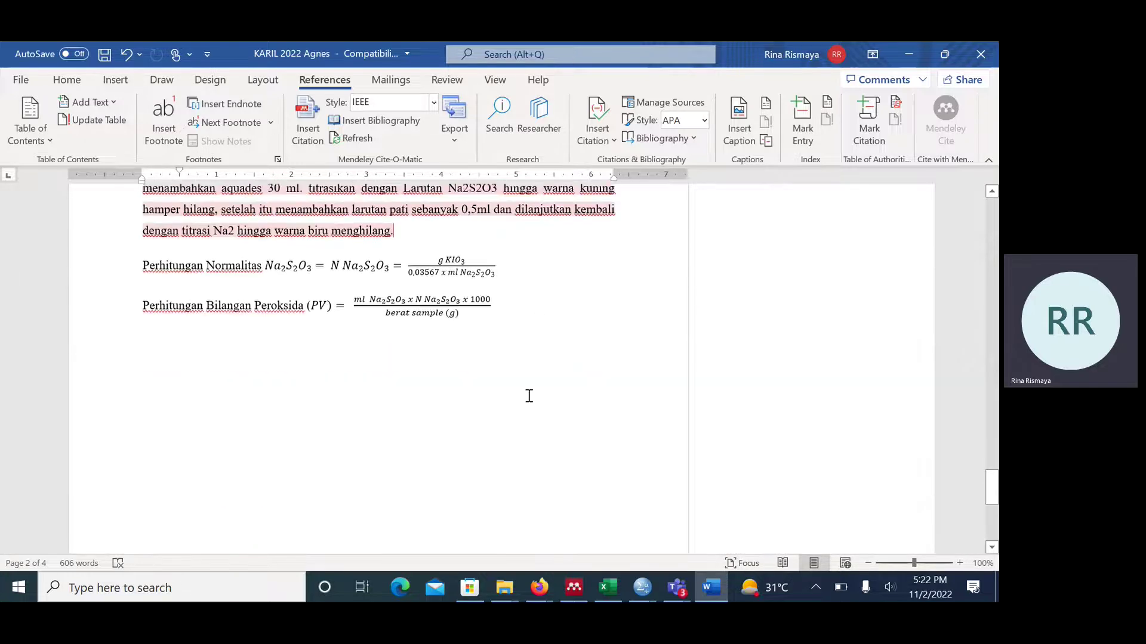
left_click(540, 310)
key("Return")
key("Return")
key("Return")
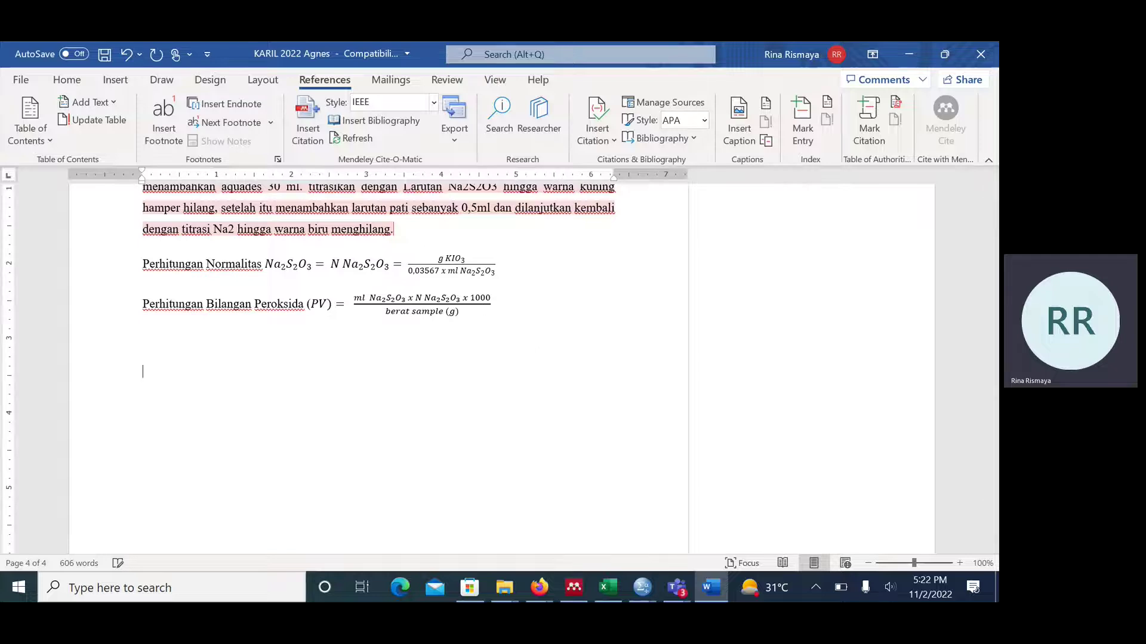
type("Pe")
key("BackSpace")
key("BackSpace")
key("BackSpace")
type("Daftar Pustaka")
key("Return")
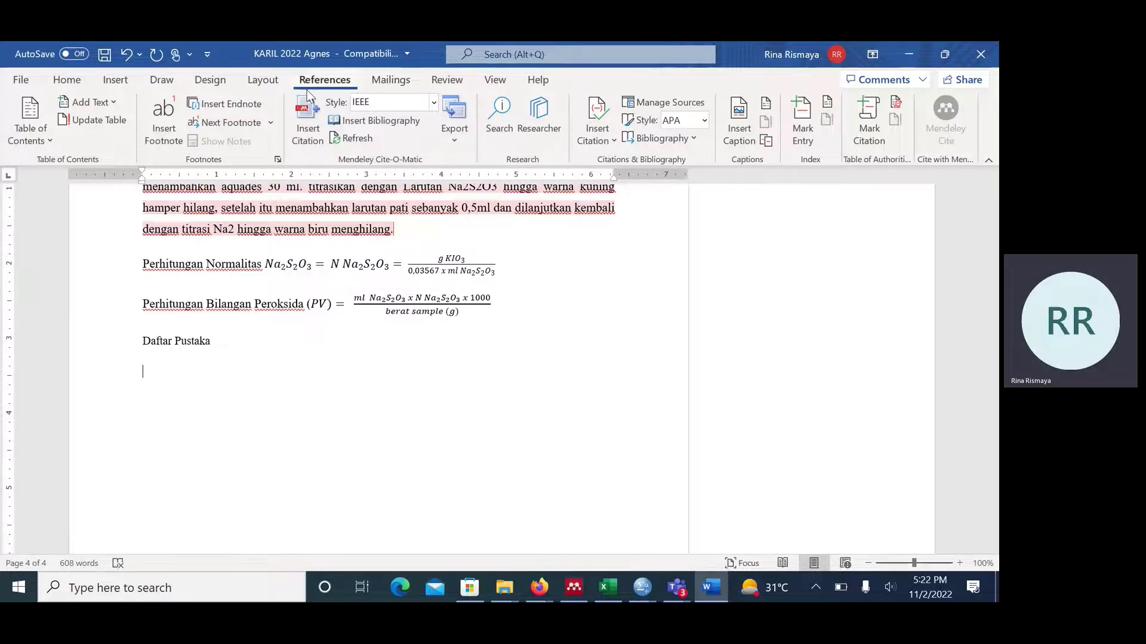
- Insert the Mendeley bibliography under the Daftar Pustaka heading
double_click(321, 82)
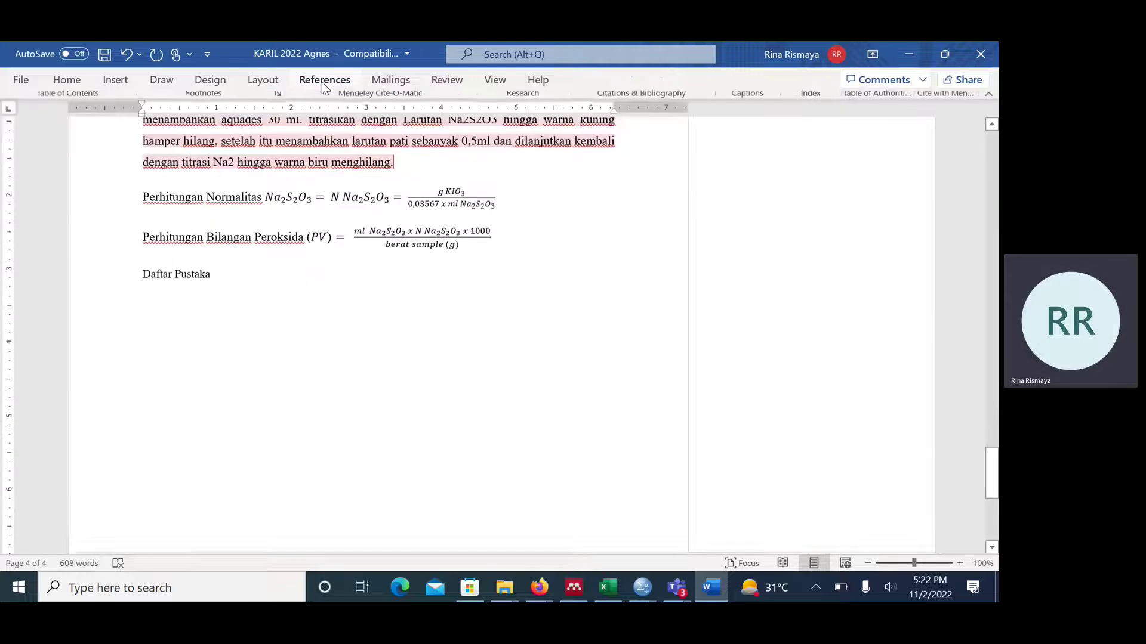
left_click(321, 81)
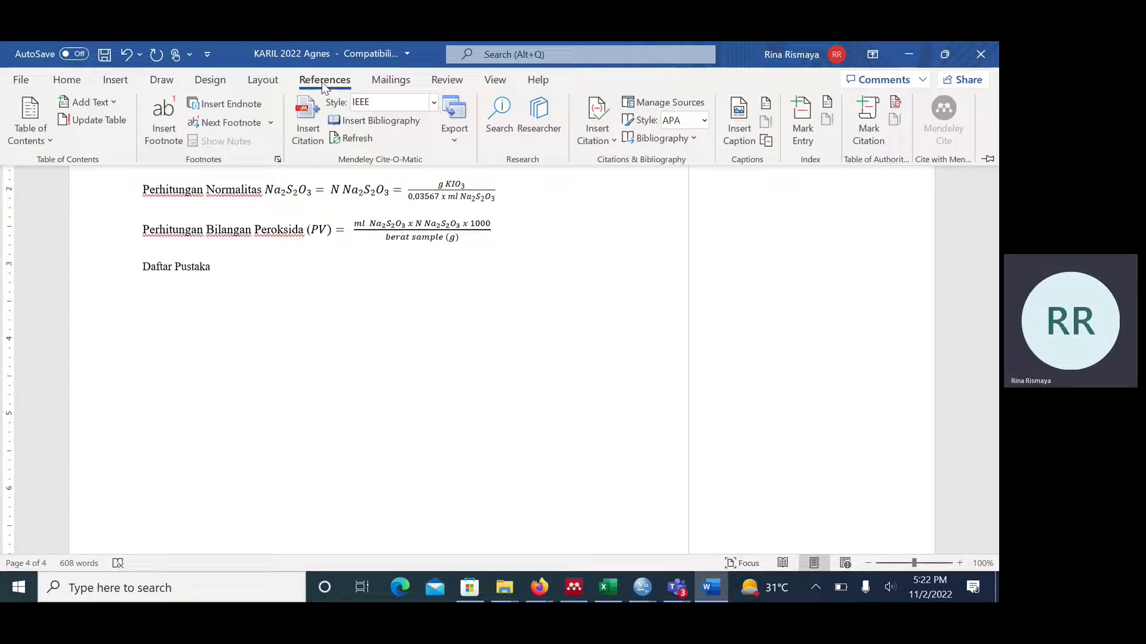
left_click(346, 121)
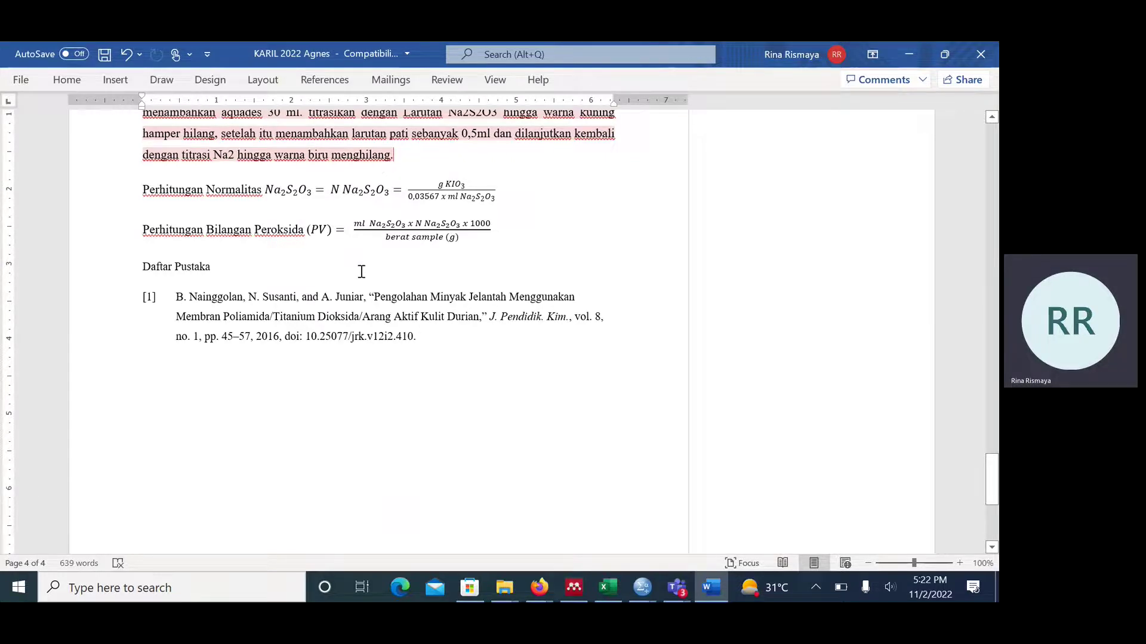
- Change the Mendeley citation style to American Psychological Association 7th edition and refresh the citations and bibliography
scroll(360, 272, "up", 5)
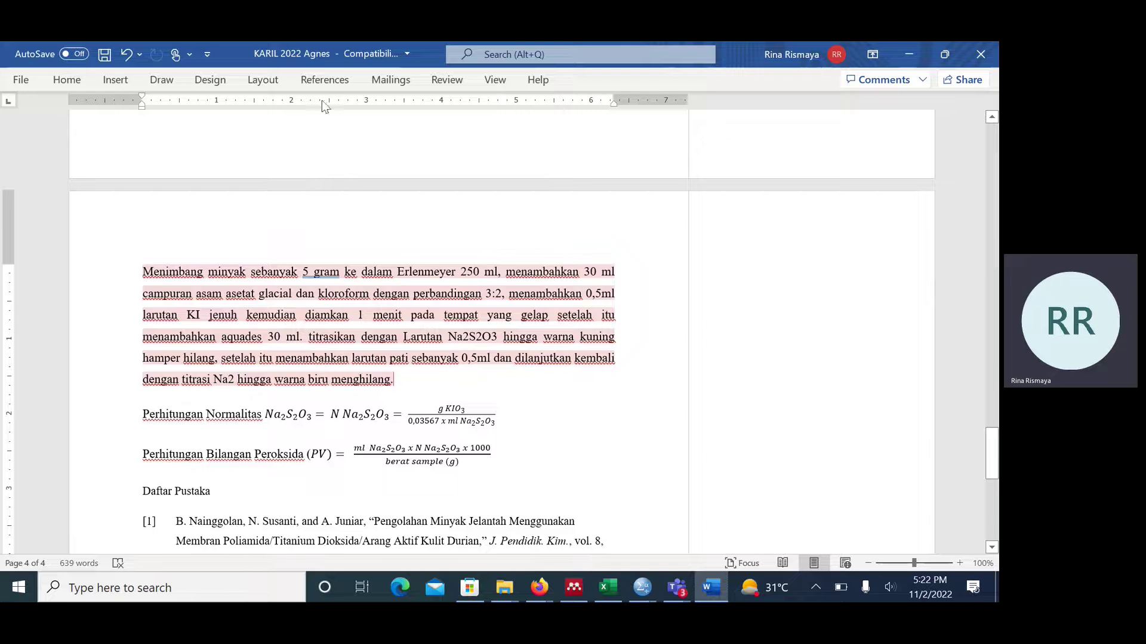
left_click(324, 79)
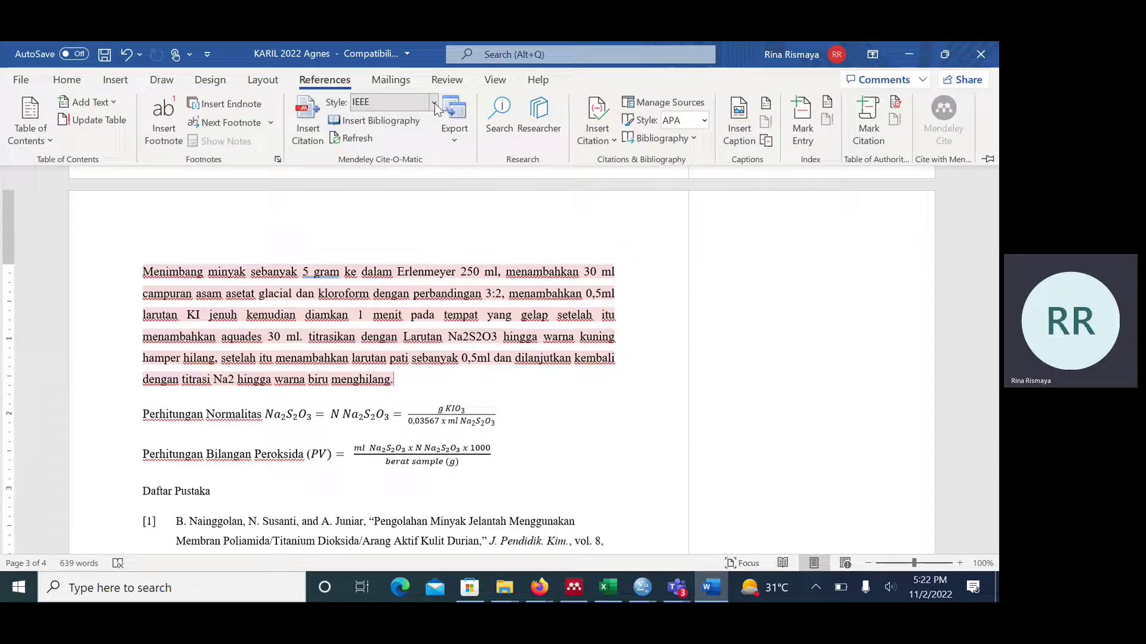
left_click(434, 102)
left_click(421, 121)
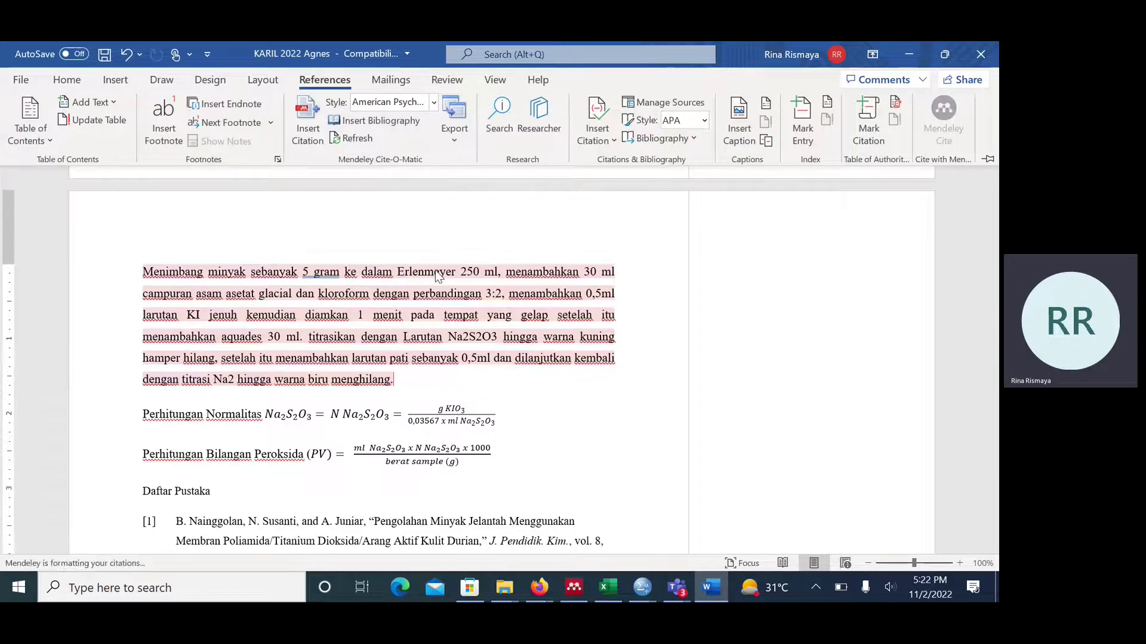
left_click(357, 137)
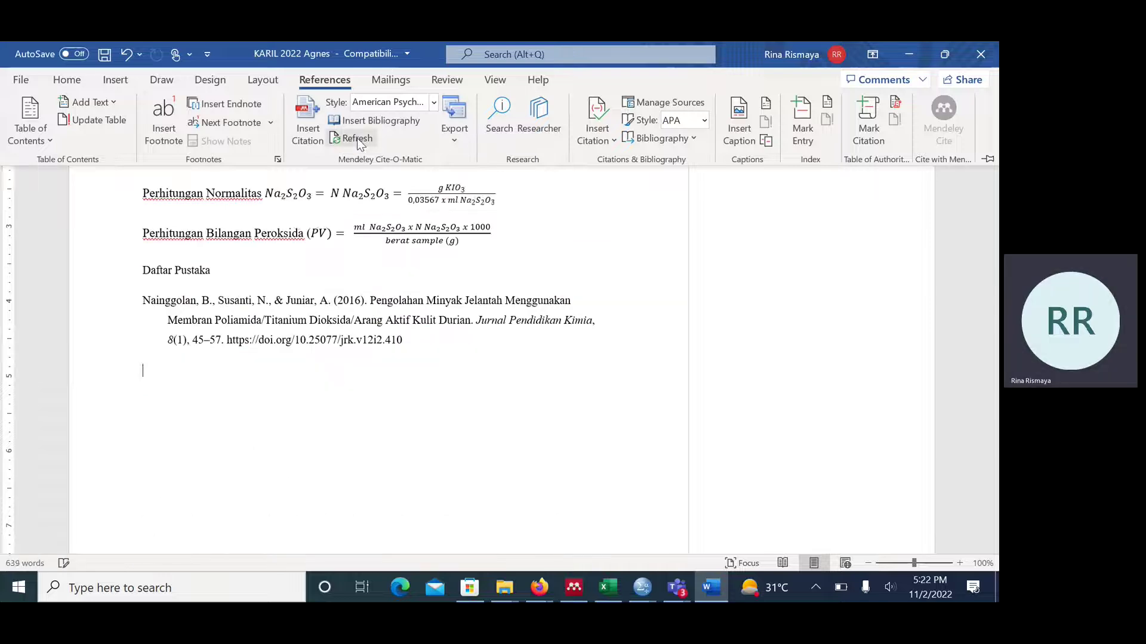
scroll(293, 174, "down", 1)
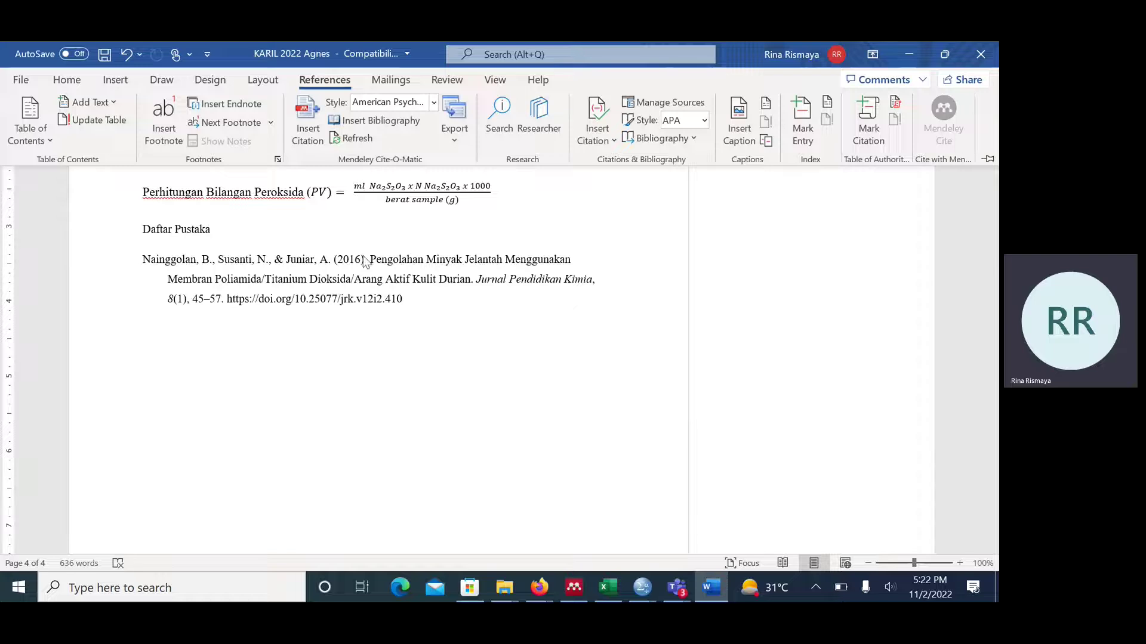
key("ctrl+F1")
- Justify the bibliography entry under Daftar Pustaka and return to the beginning of the document
left_click(416, 312)
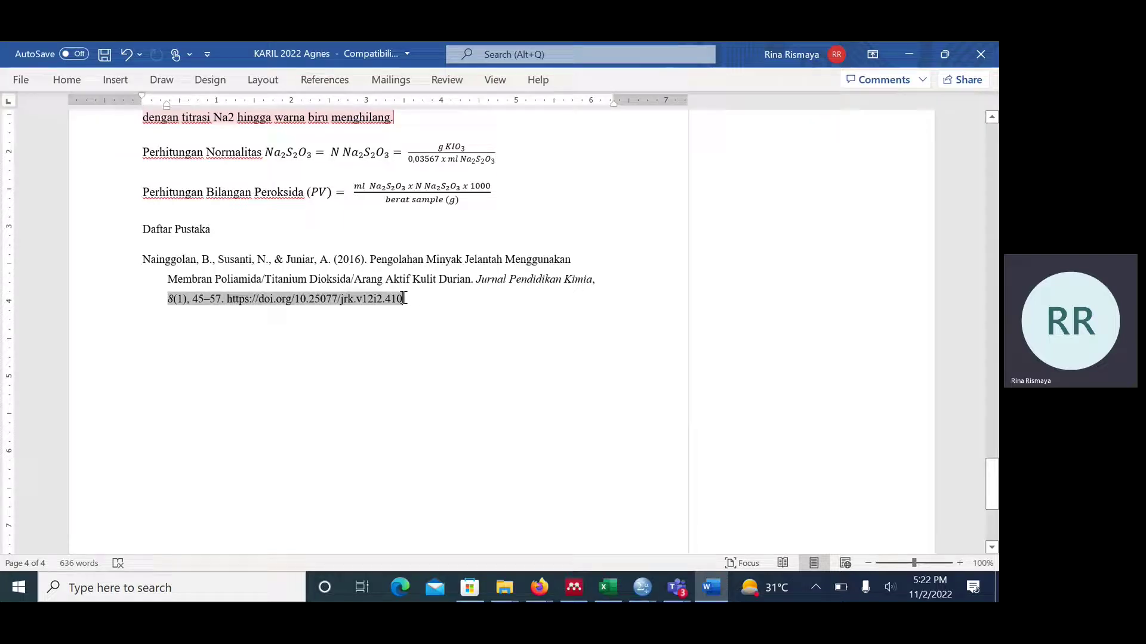
left_click(607, 278)
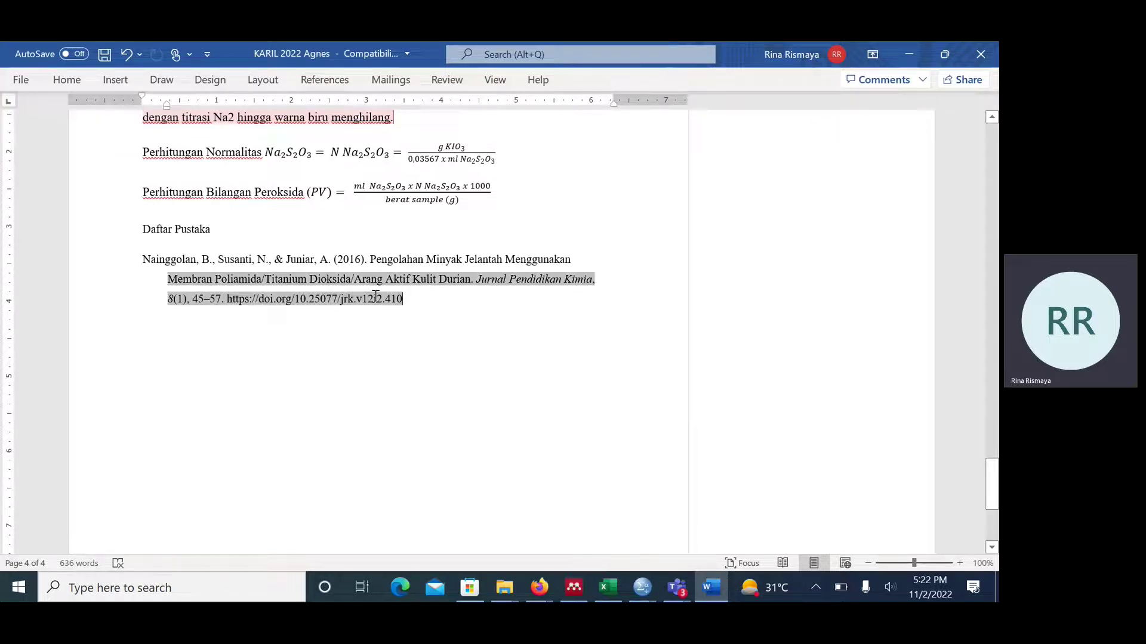
left_click_drag(379, 295, 133, 263)
left_click(67, 79)
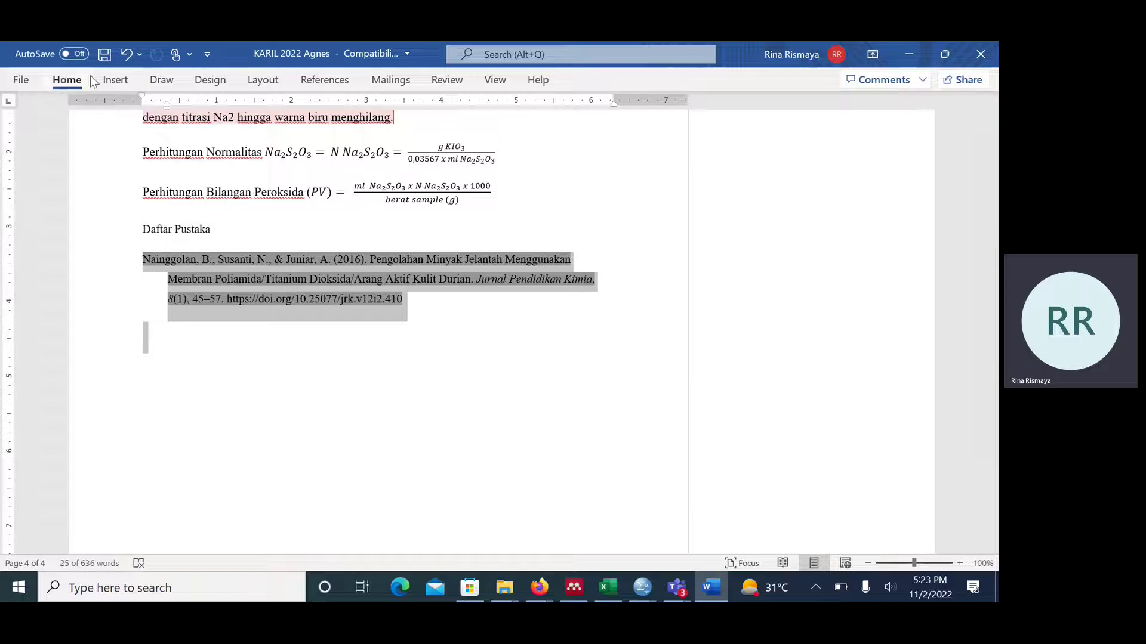
left_click(348, 135)
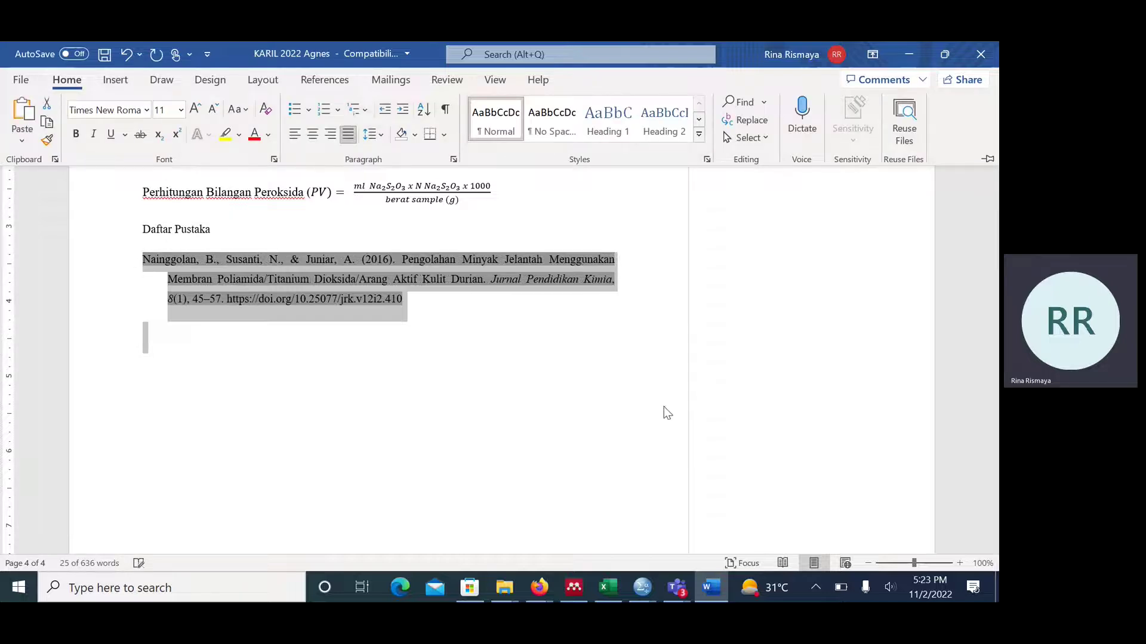
left_click(520, 332)
left_click(449, 306)
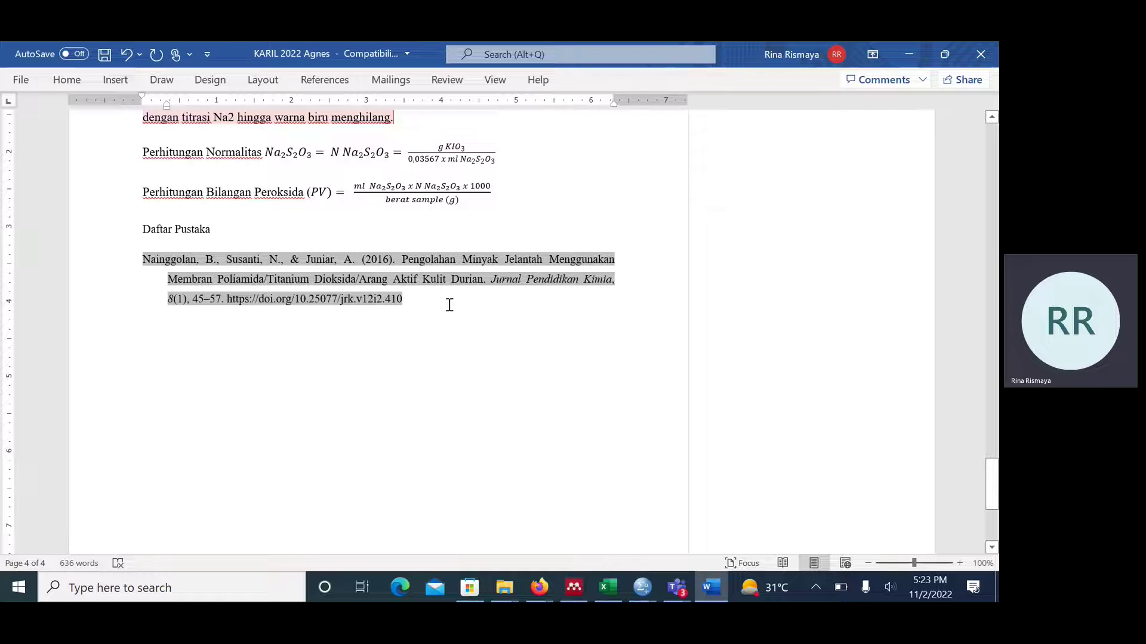
left_click_drag(991, 484, 992, 152)
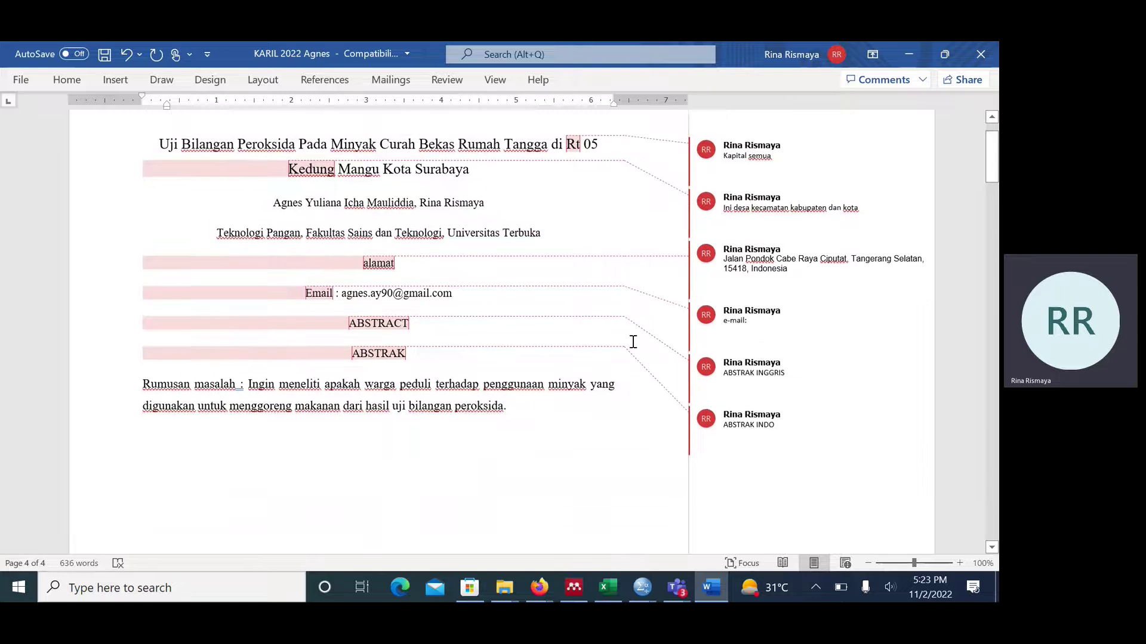
- Copy the hand-typed 2018 citation from the paragraph beginning Penggunaan minyak goreng and paste it after the 2016 citation ending the preceding paragraph
scroll(621, 387, "down", 10)
scroll(618, 425, "down", 2)
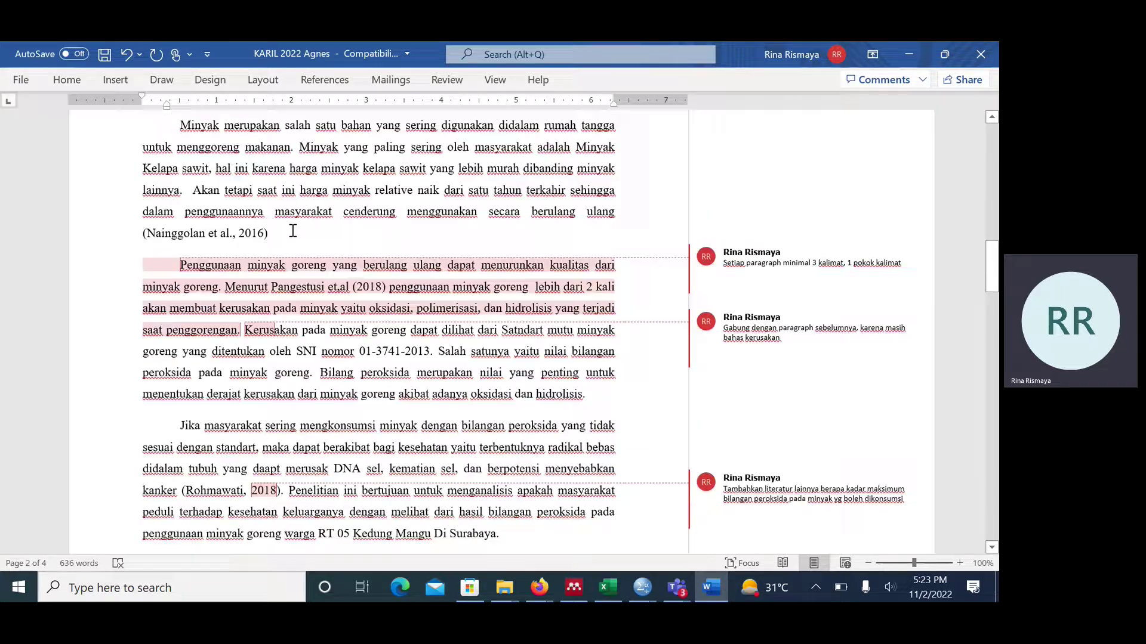
left_click(292, 231)
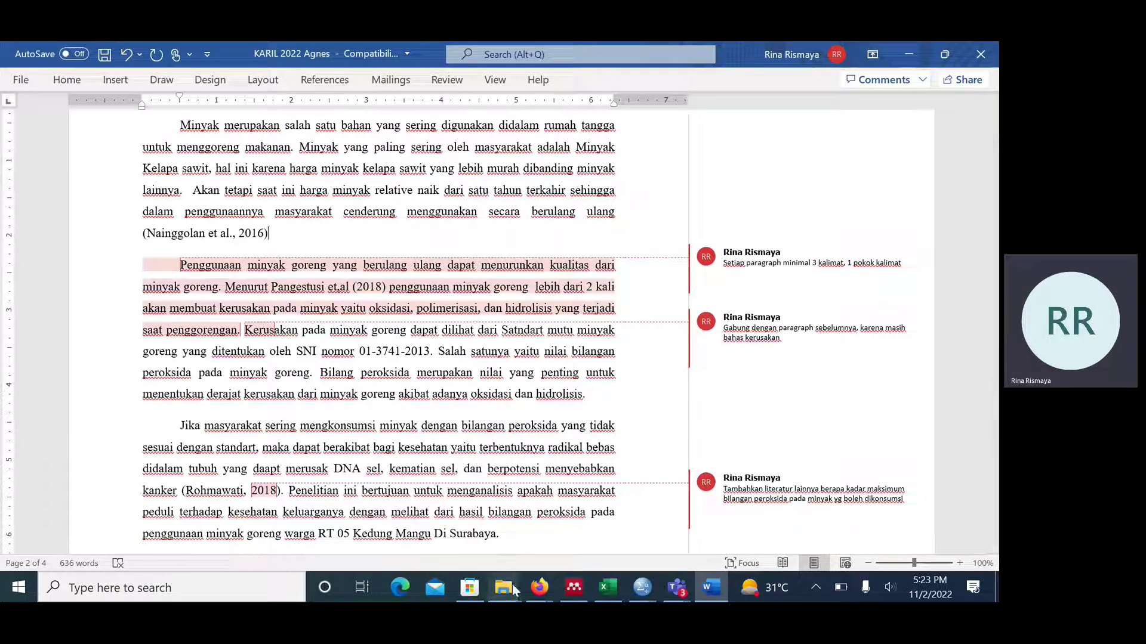
double_click(275, 287)
left_click_drag(369, 287, 386, 287)
key("ctrl+c")
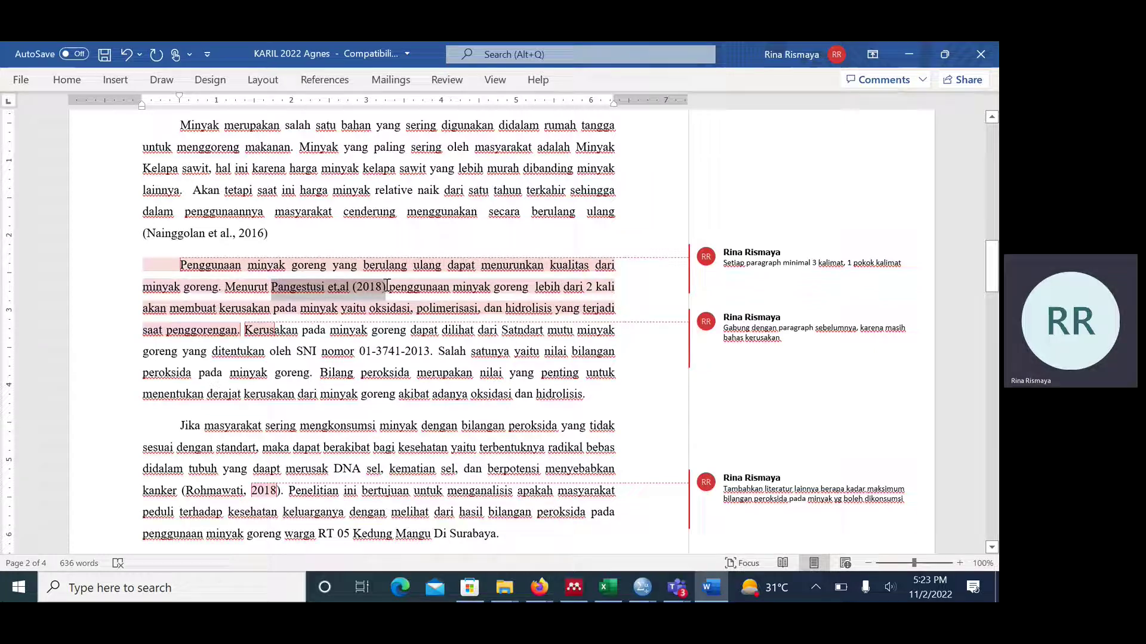
left_click(309, 231)
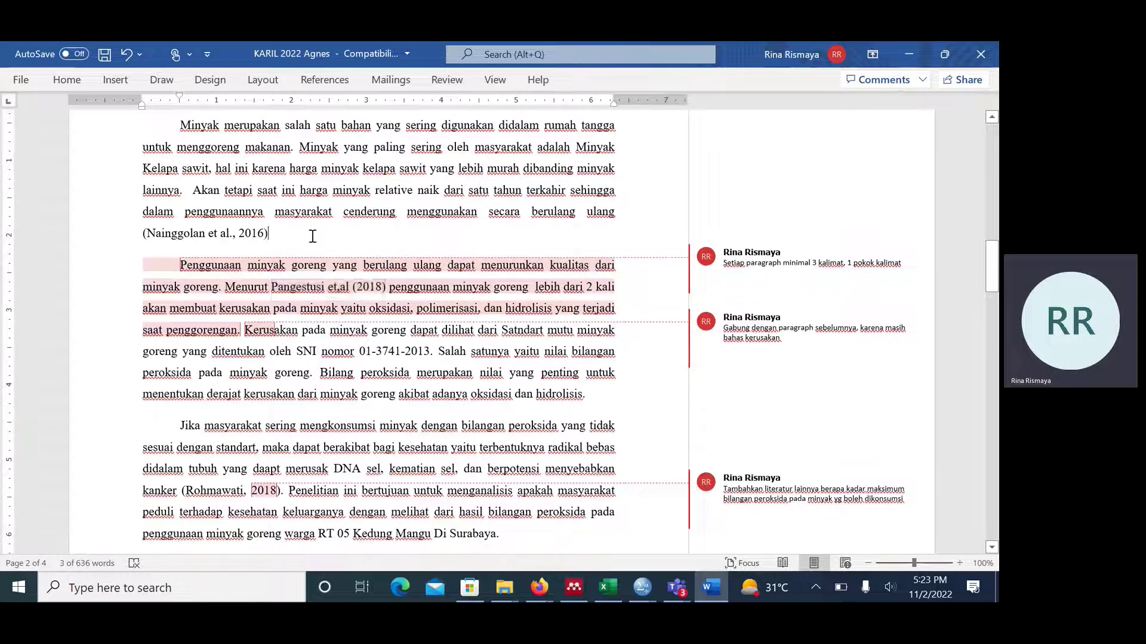
key("ctrl+v")
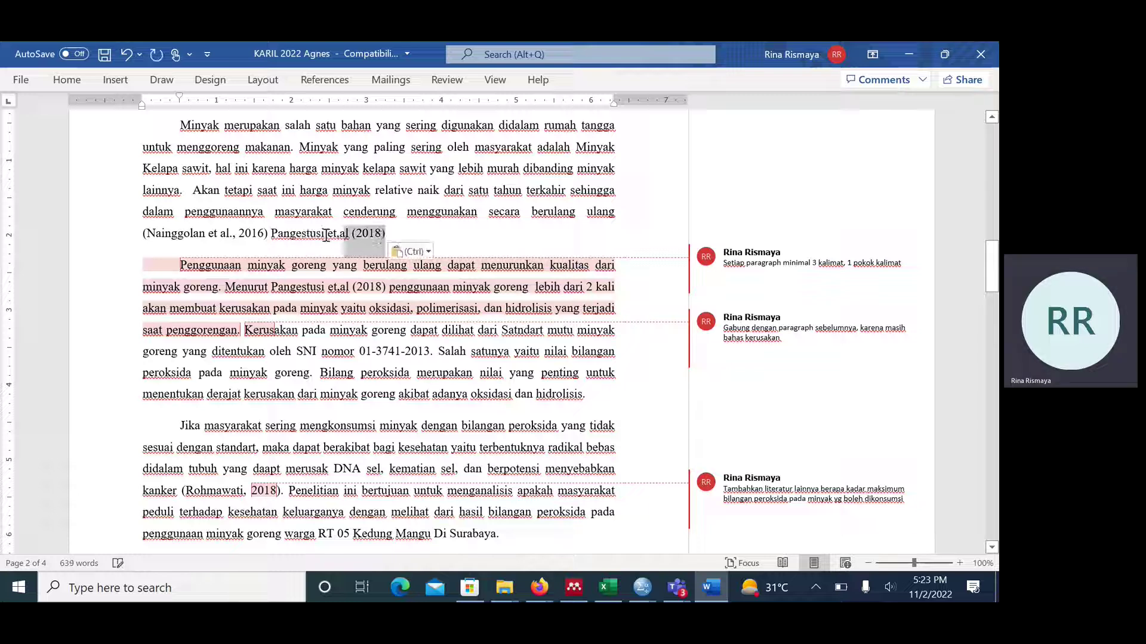
left_click(298, 235)
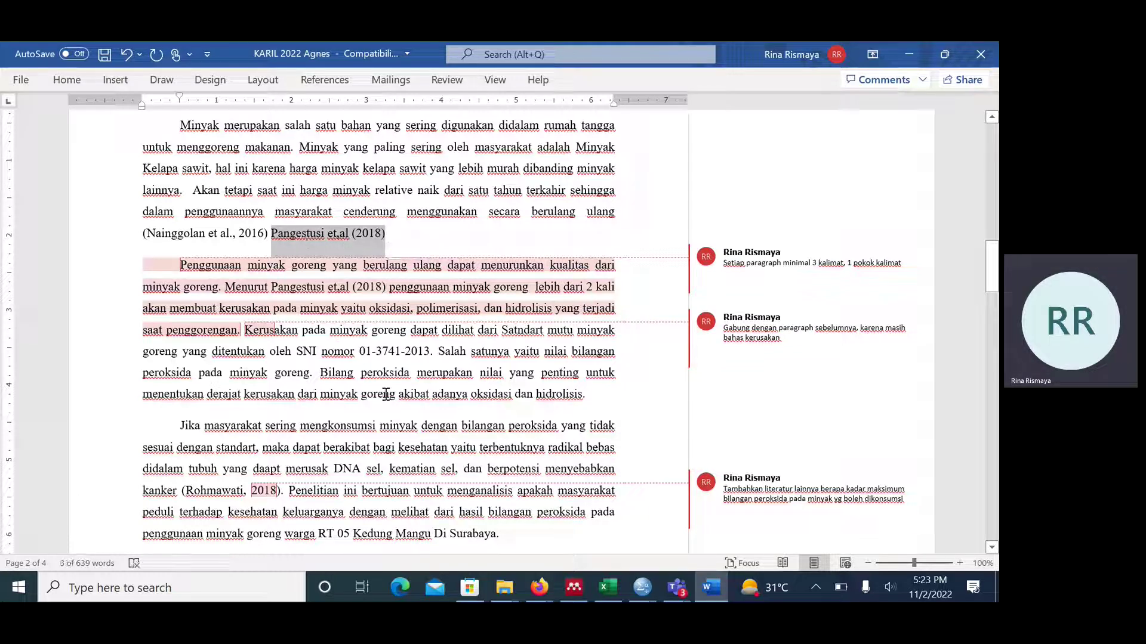
- Switch to Firefox, return to the Google Scholar results and search for the copied 2018 citation
mouse_move(538, 588)
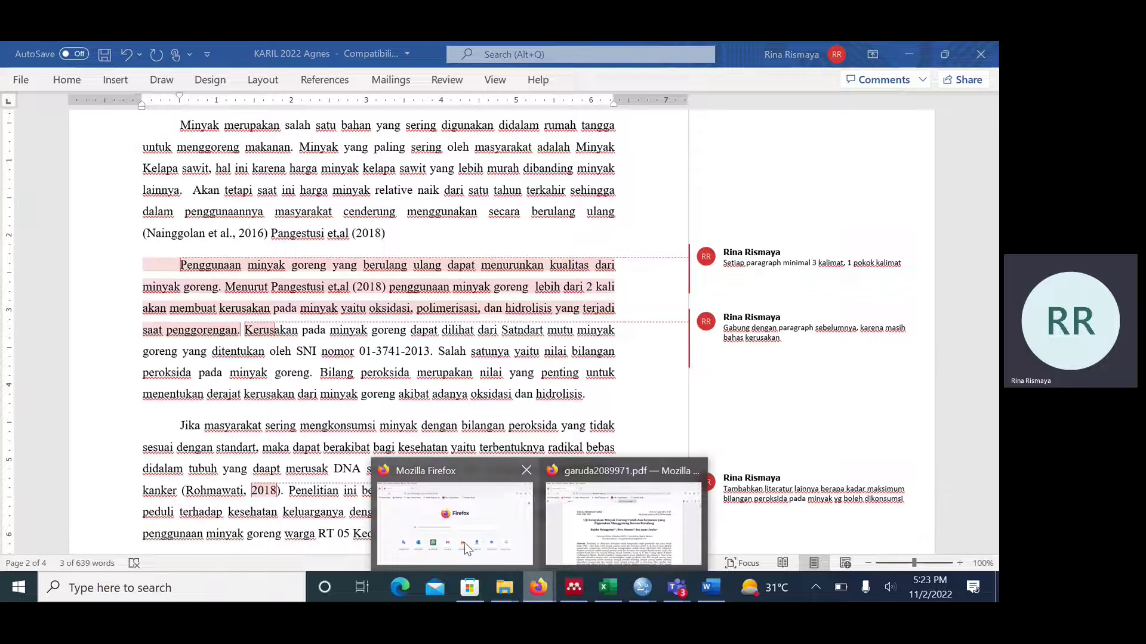
left_click(465, 542)
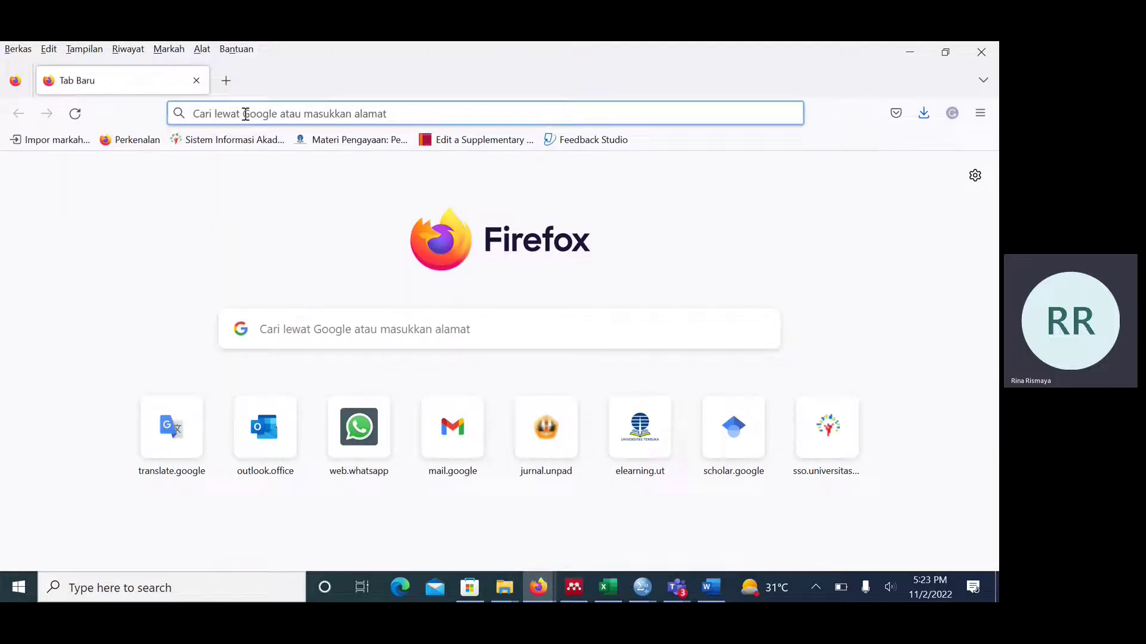
left_click(538, 587)
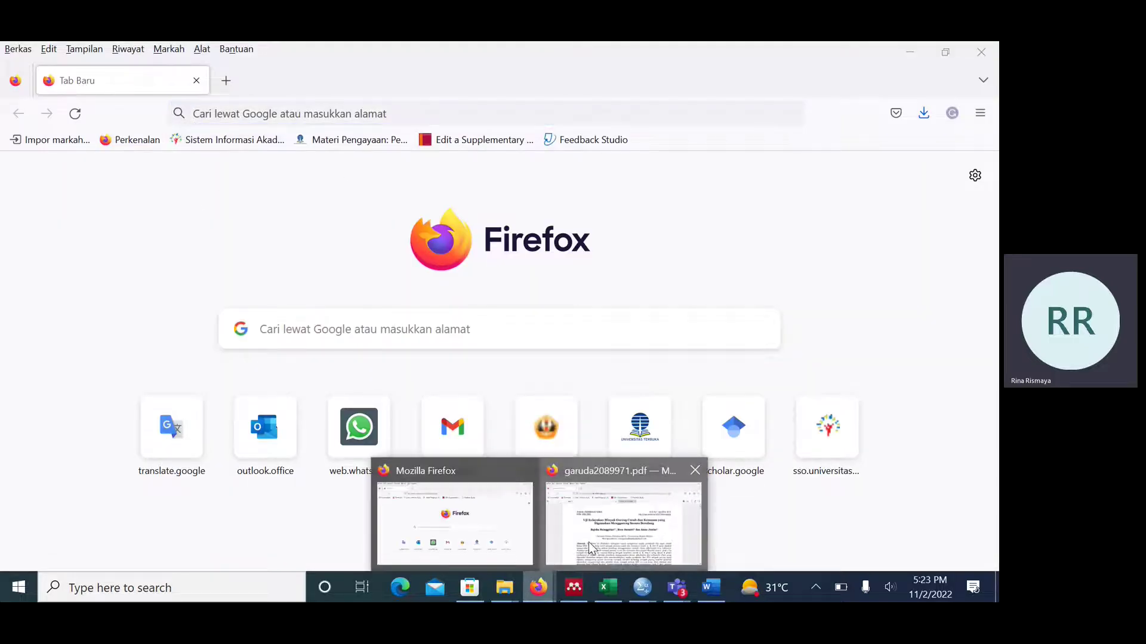
left_click(590, 547)
key("alt+Left")
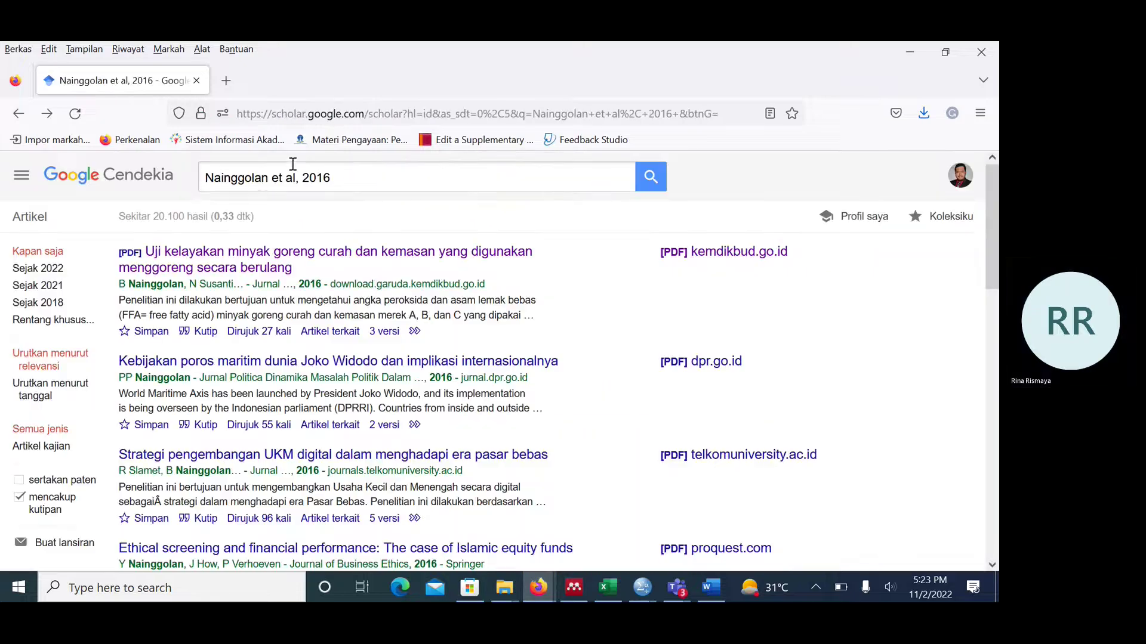
left_click_drag(345, 179, 132, 188)
type("Pangestusi et,al (2018)")
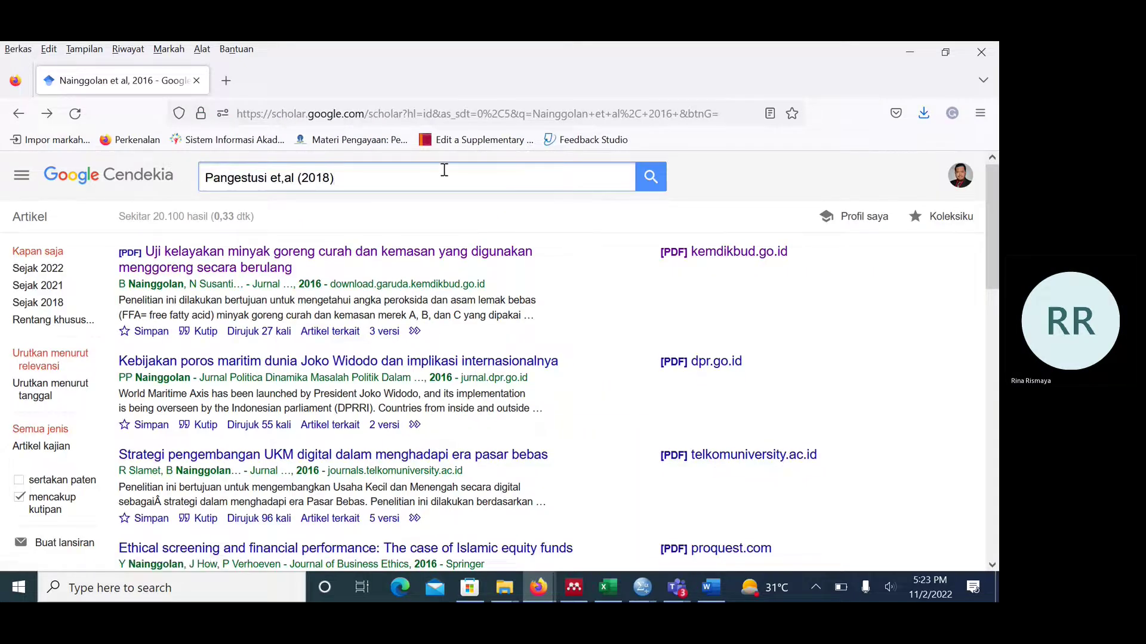
key("Return")
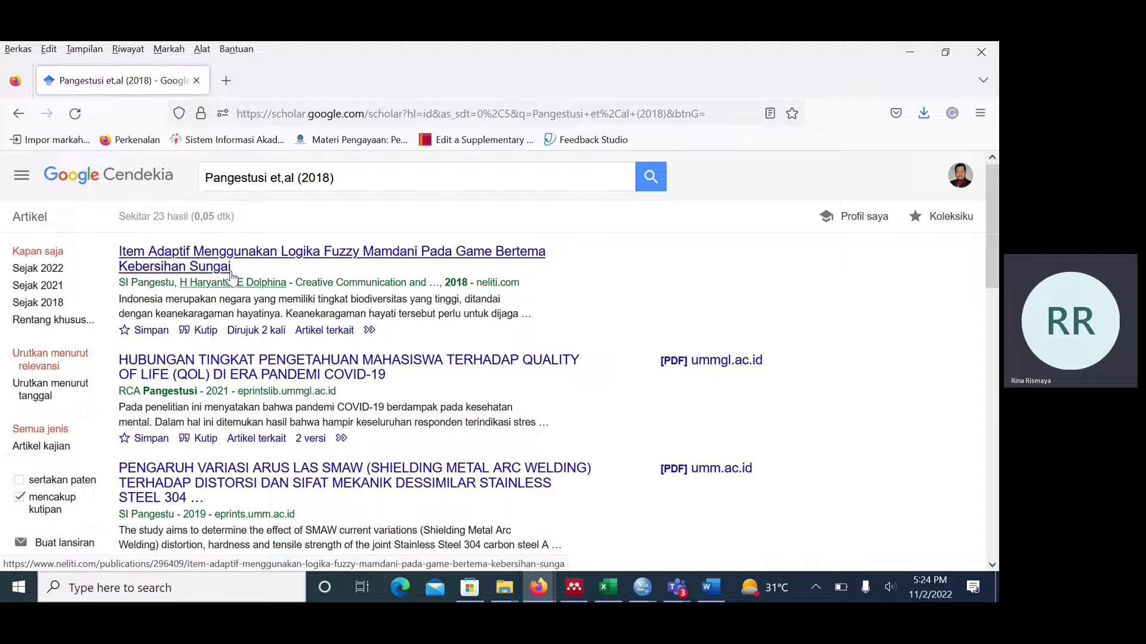
- Export the citation of the first search result in RefMan format and open the downloaded RIS file to import it into Mendeley
left_click(205, 333)
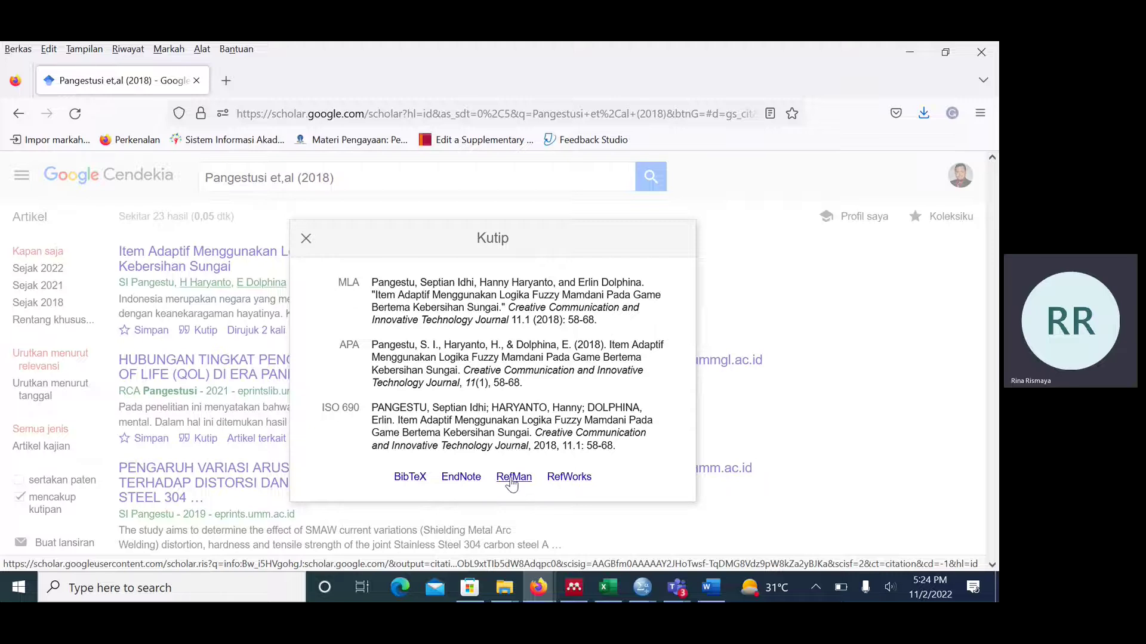
left_click(511, 483)
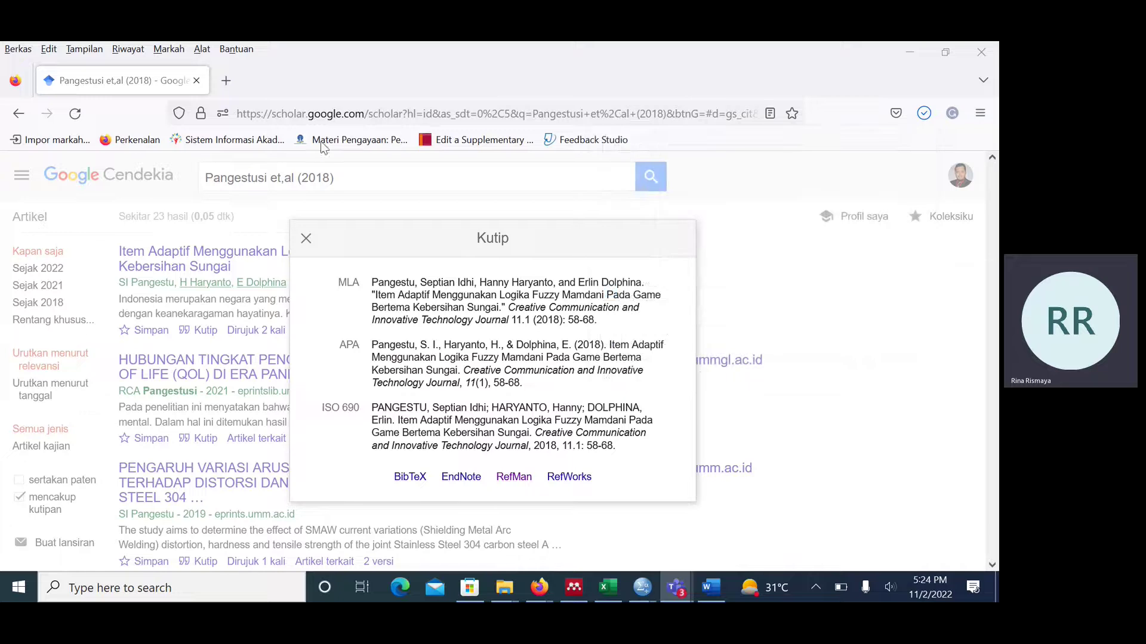
left_click(925, 114)
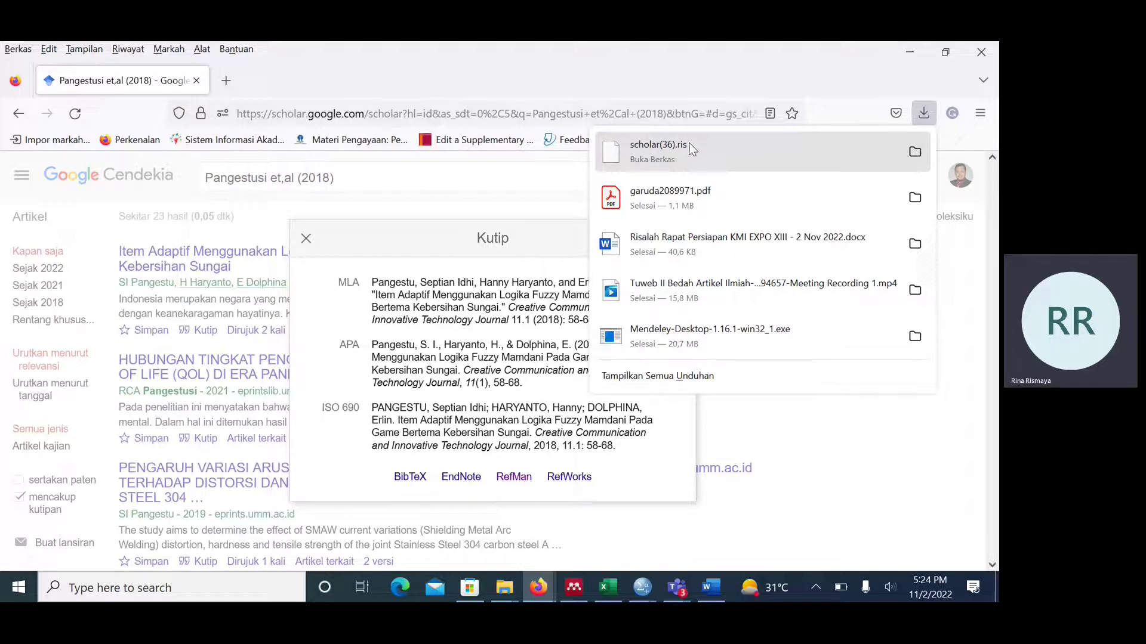
left_click(674, 214)
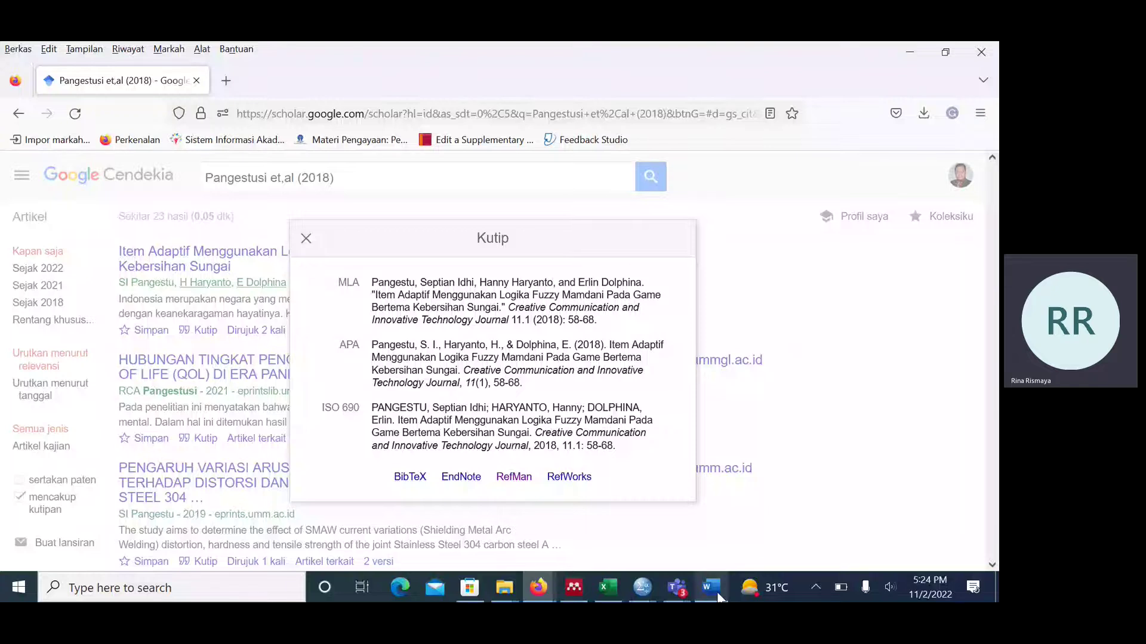
- Return to Word and replace the pasted 2018 citation with a Mendeley citation of the imported article from the karil folder
left_click(718, 594)
left_click(360, 282)
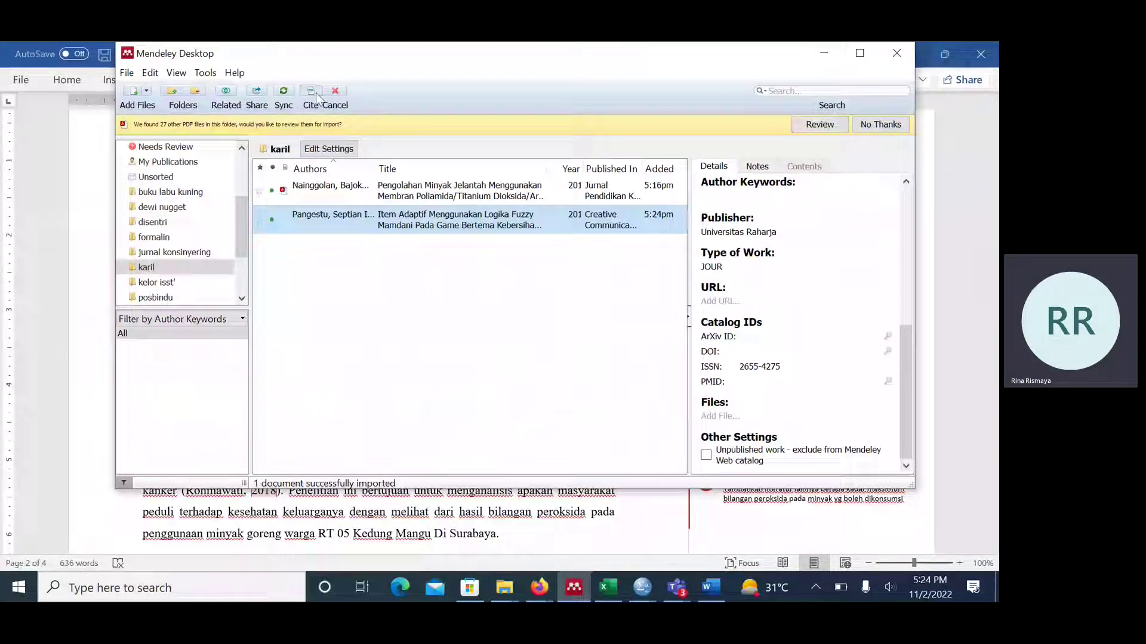
left_click(311, 92)
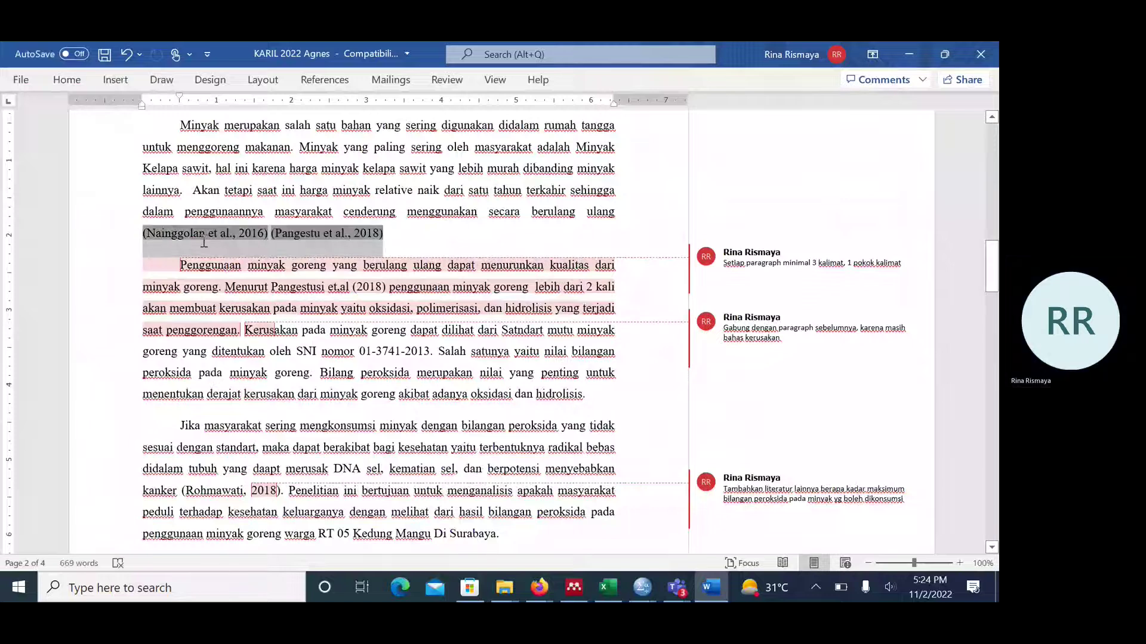
- Merge the adjacent 2016 and 2018 Mendeley citations at the end of the paragraph into one combined citation
left_click(405, 237)
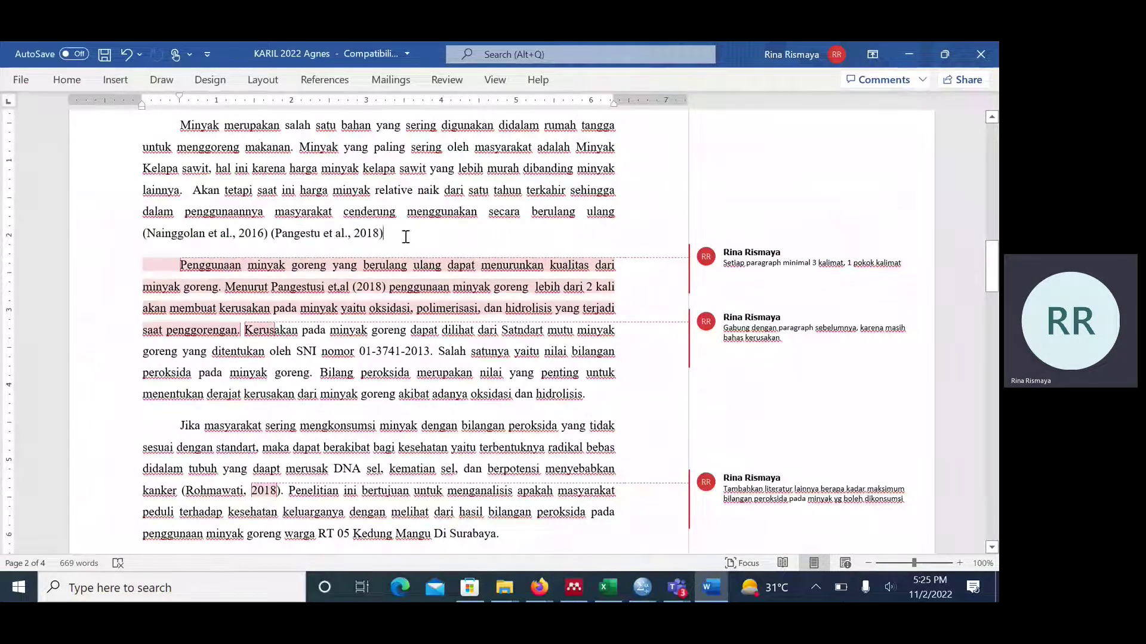
double_click(394, 235)
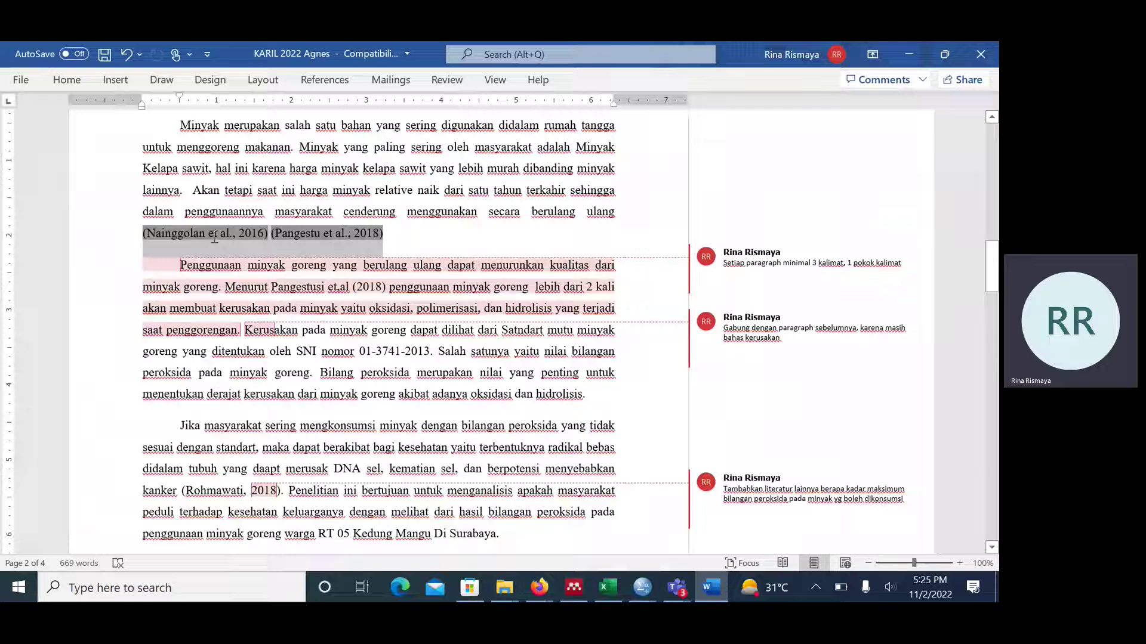
left_click(435, 236)
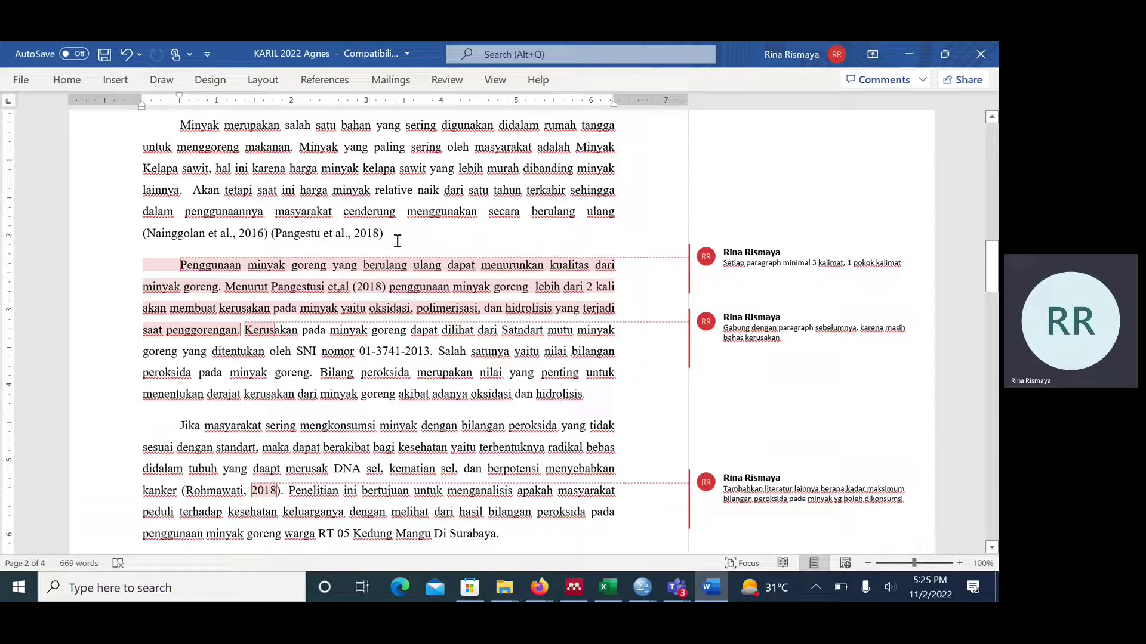
left_click_drag(144, 233, 404, 230)
left_click(411, 234)
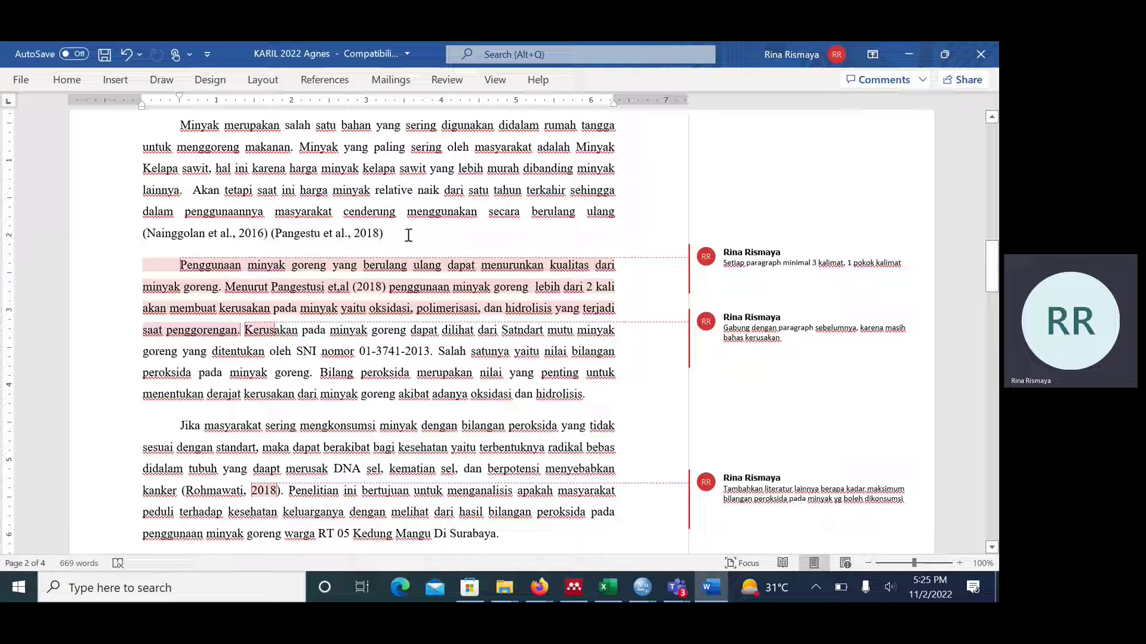
left_click(122, 234)
left_click(94, 236)
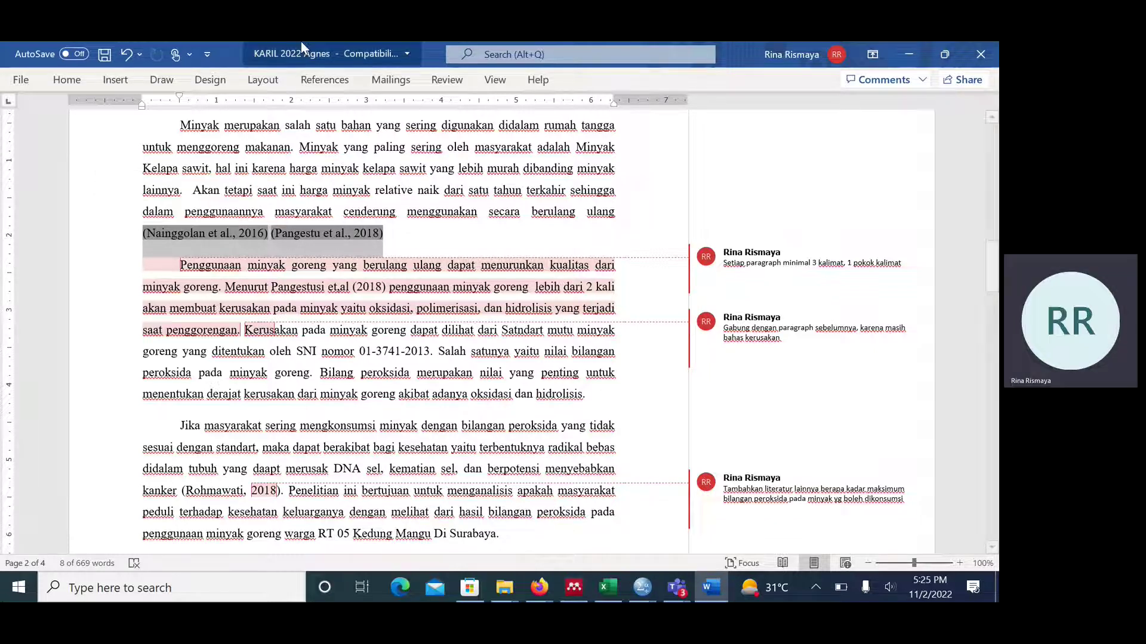
left_click(344, 234)
left_click_drag(416, 234, 149, 235)
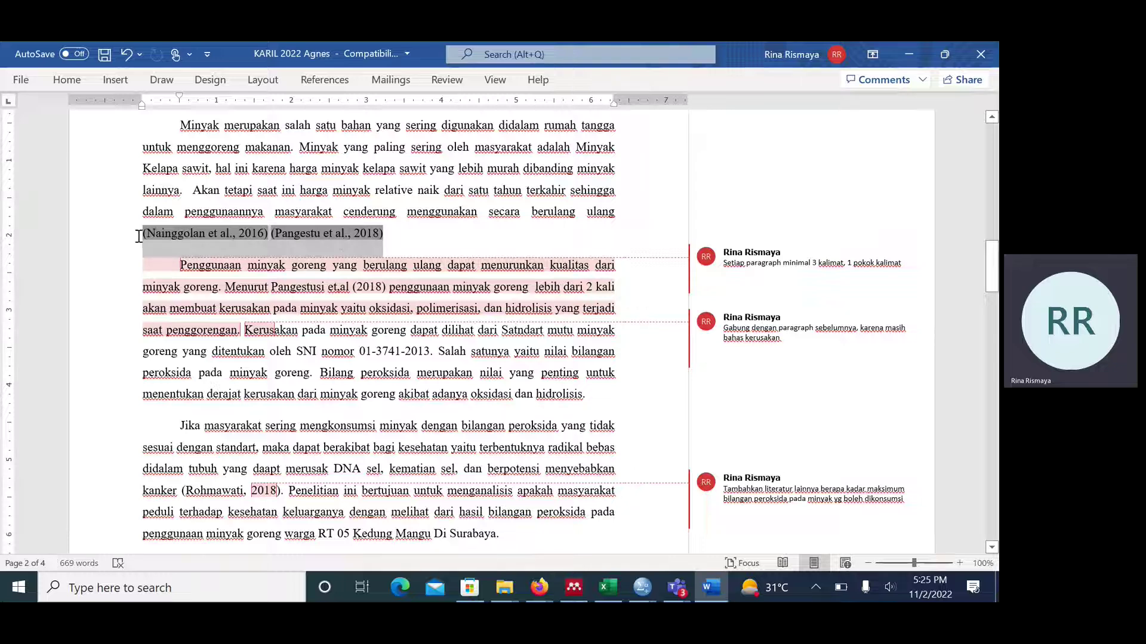
left_click(409, 233)
left_click(328, 81)
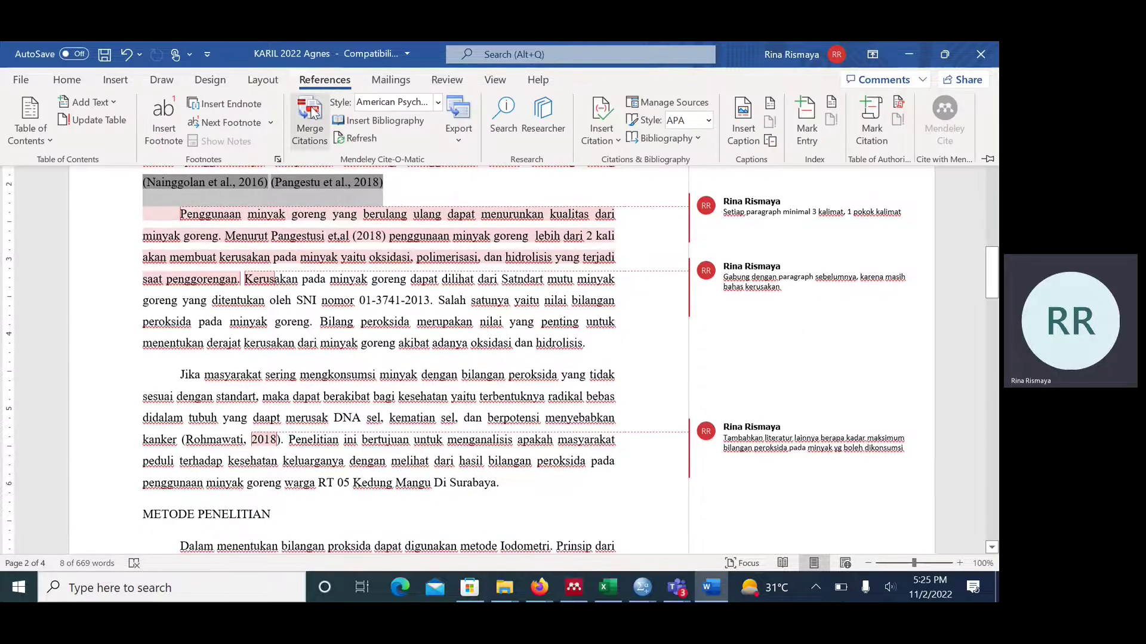
left_click(311, 111)
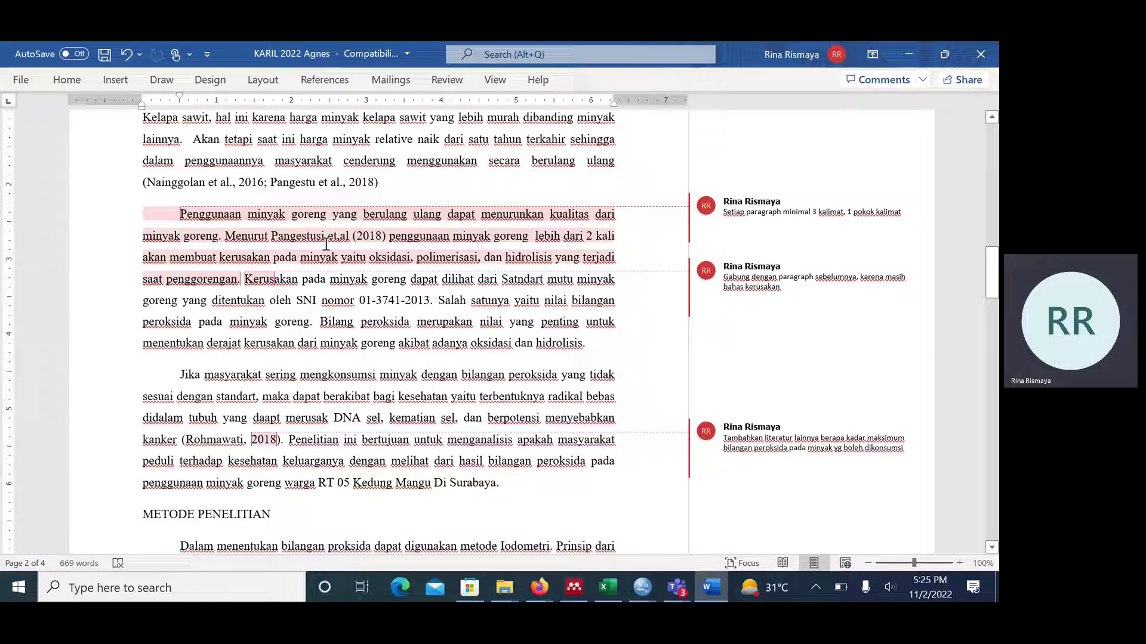
- Review the hand-typed 2018 citation in the sentence beginning Menurut, and check the author names on the source article's Neliti page
left_click_drag(230, 238, 367, 253)
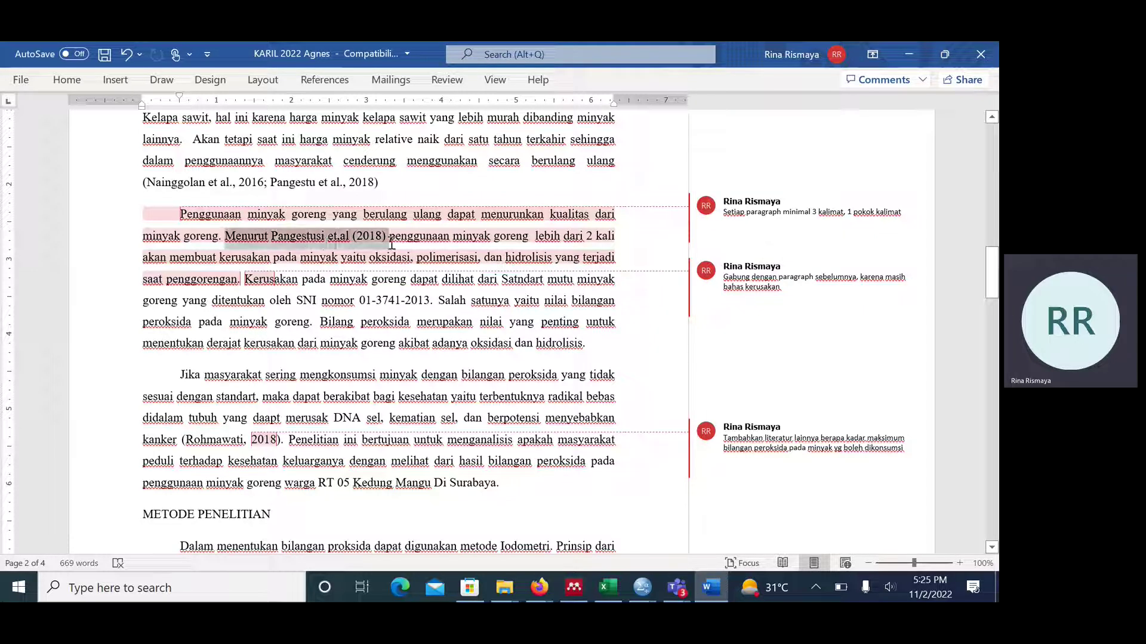
left_click(321, 235)
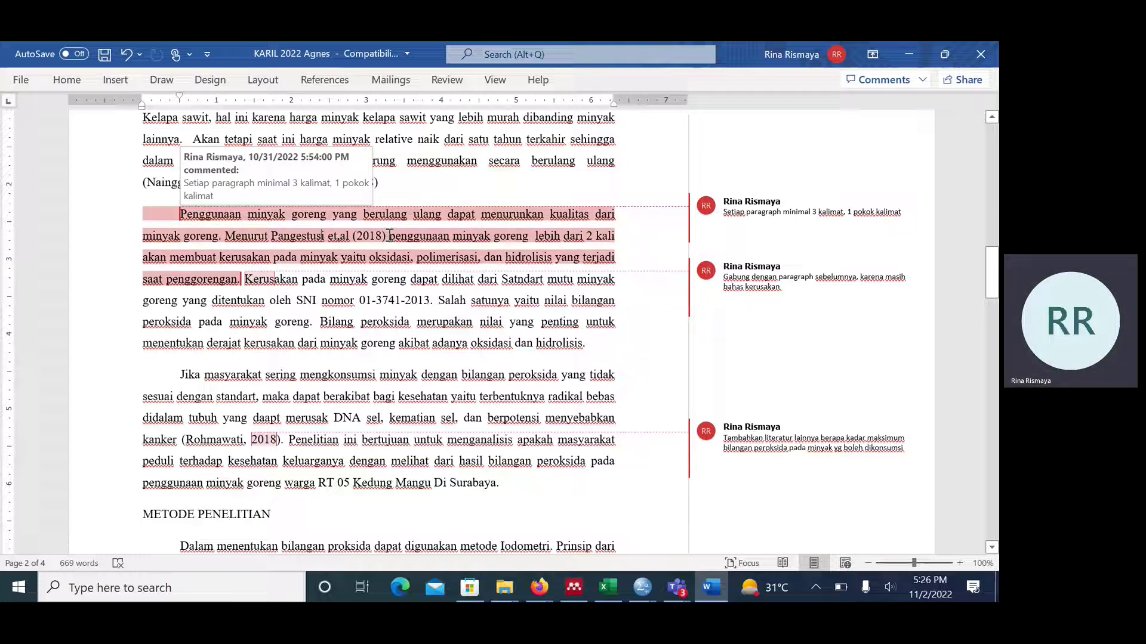
left_click_drag(290, 237, 329, 237)
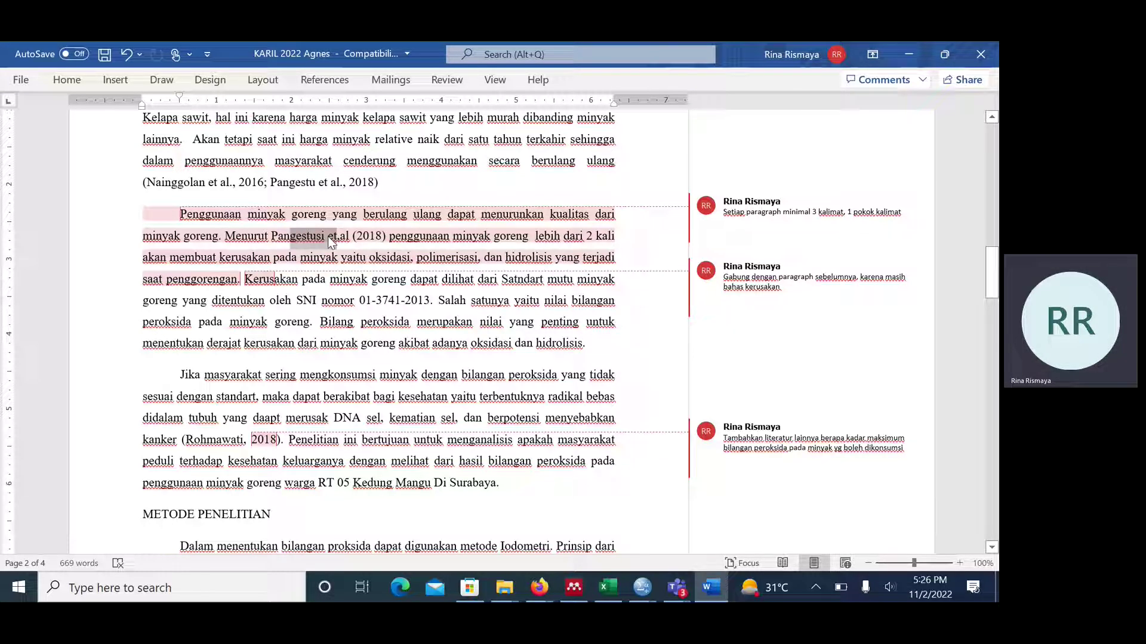
left_click(571, 596)
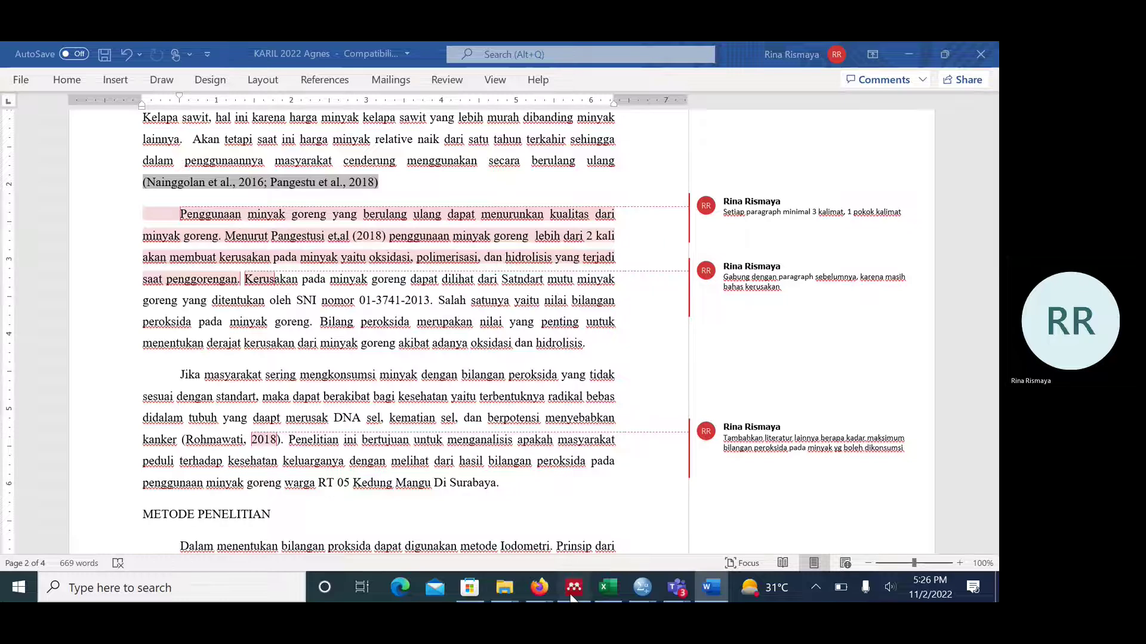
left_click(571, 597)
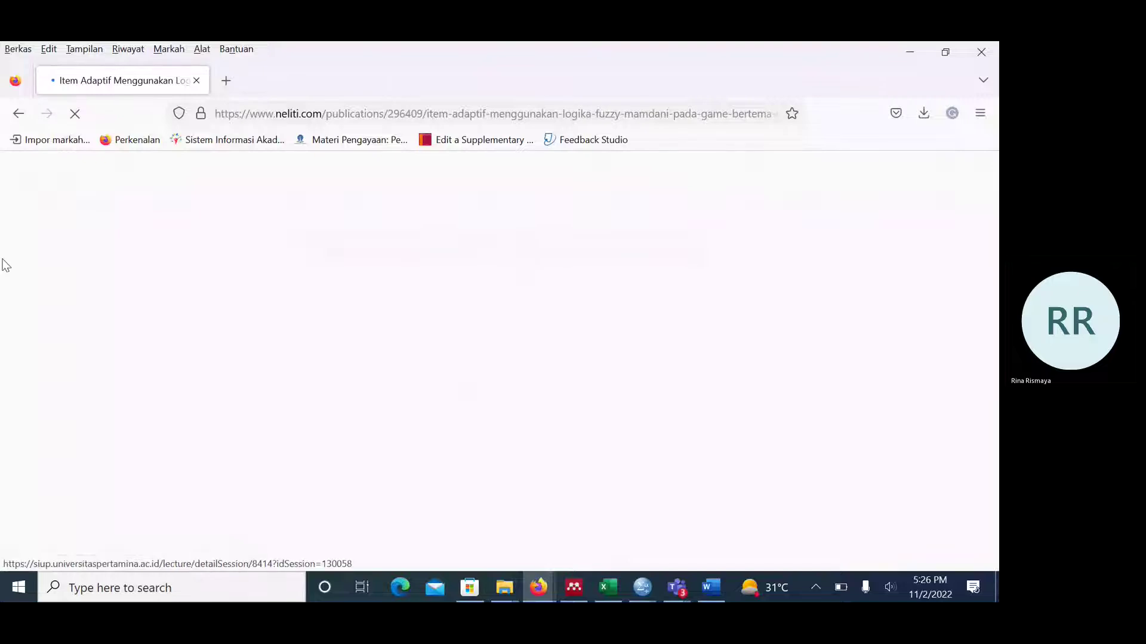
left_click(18, 114)
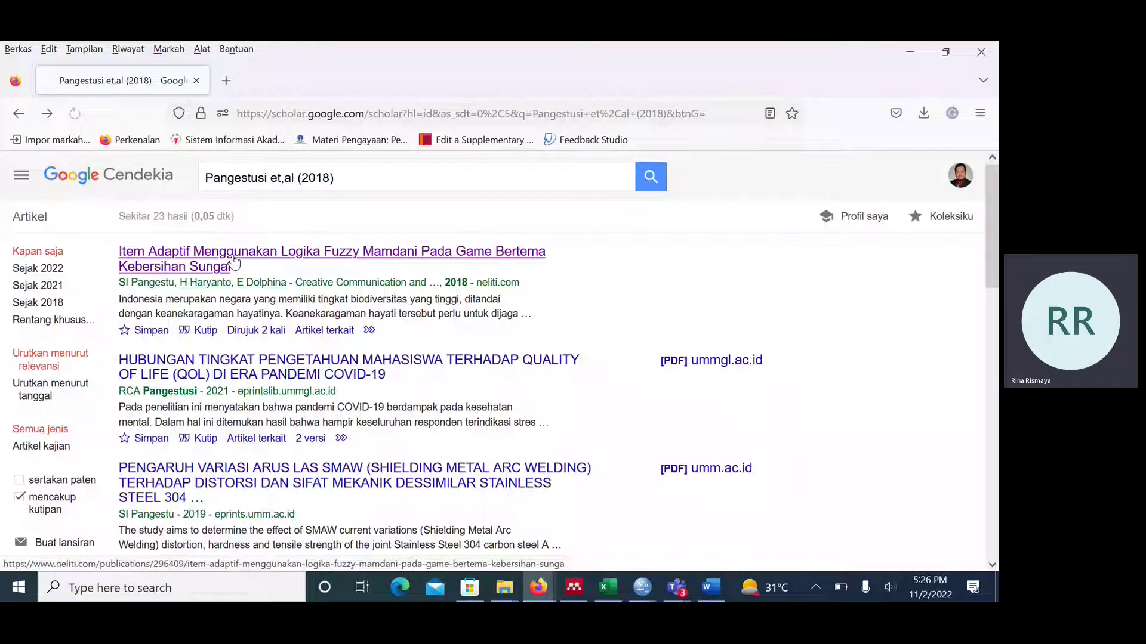
left_click(233, 262)
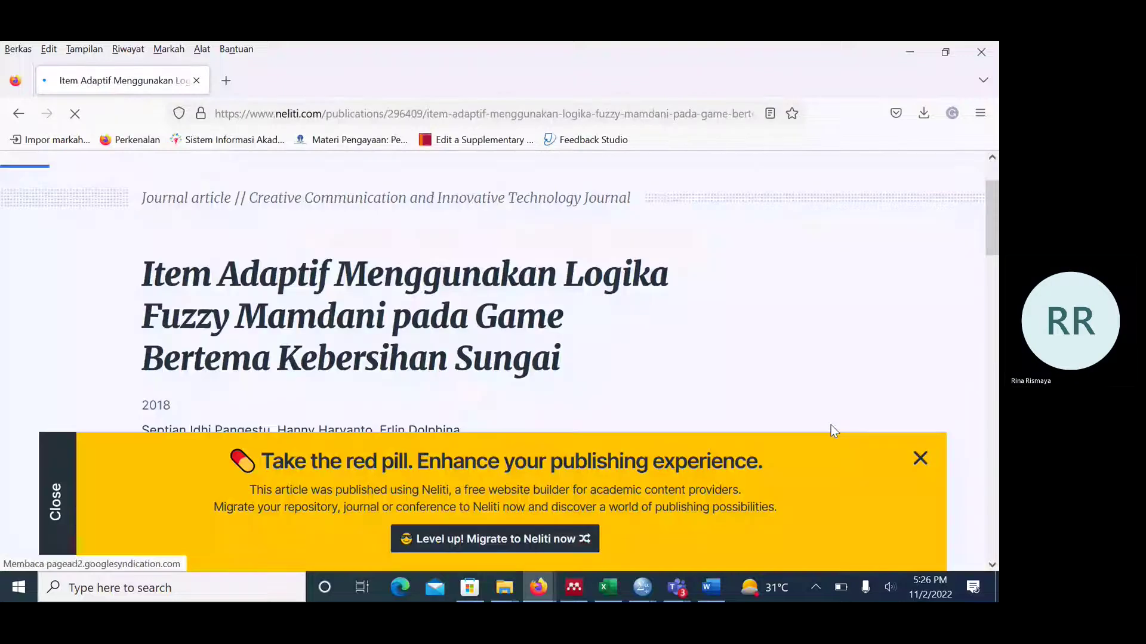
left_click_drag(142, 350, 281, 352)
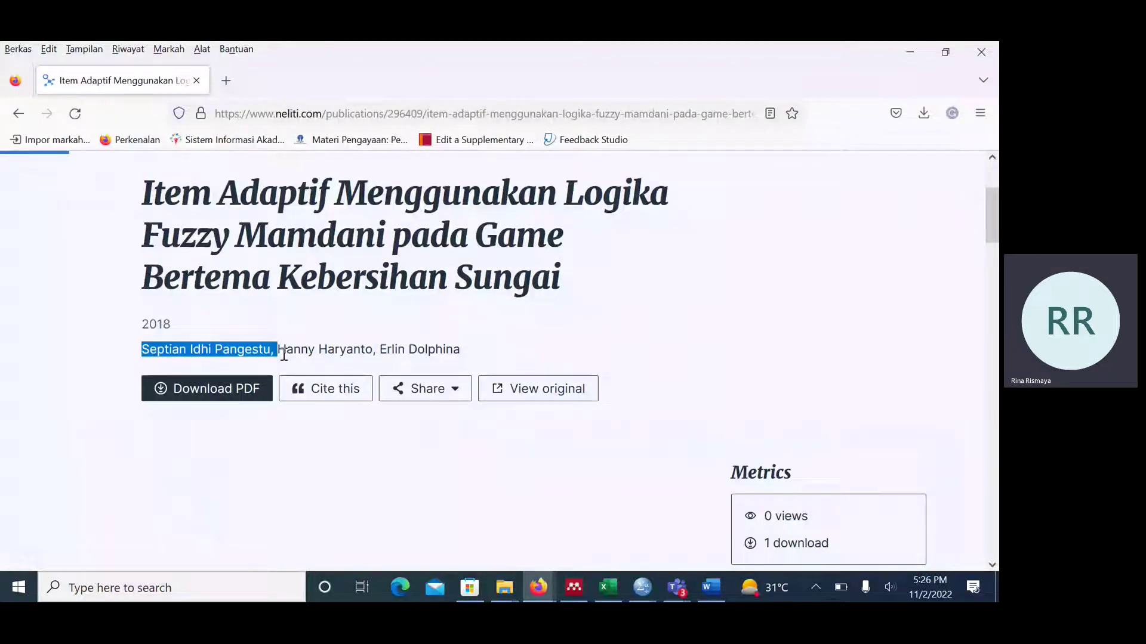
left_click(360, 350)
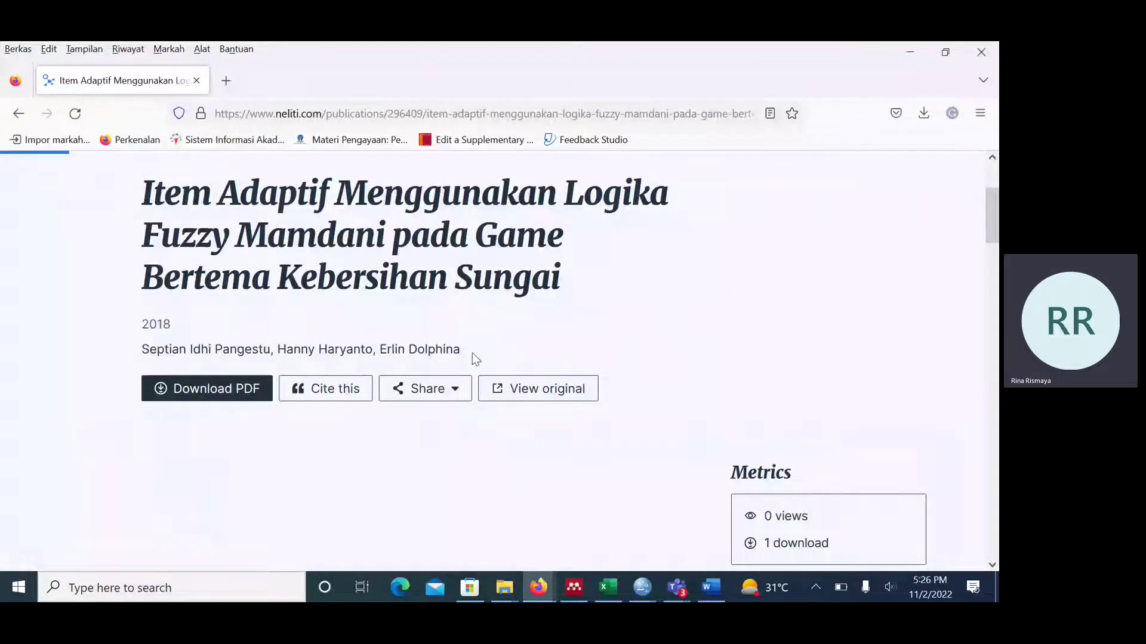
- Compare the Neliti article's title, year and authors with the 2018 citation and the cooking oil paragraphs in Word
left_click_drag(471, 353, 409, 353)
left_click(220, 324)
left_click_drag(141, 192, 496, 239)
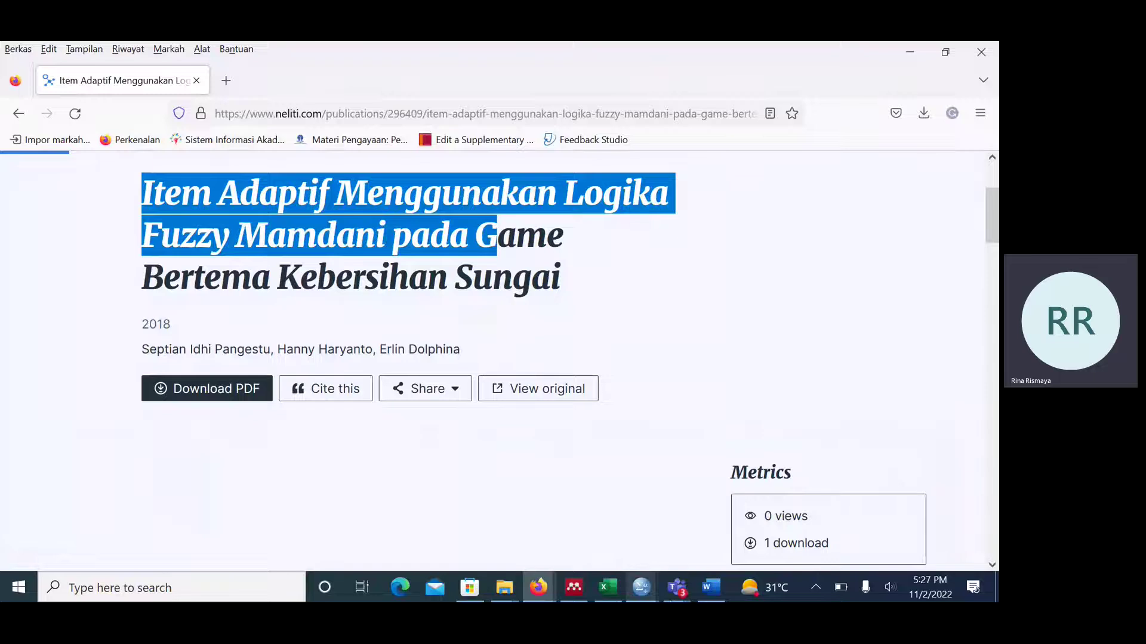
left_click(720, 593)
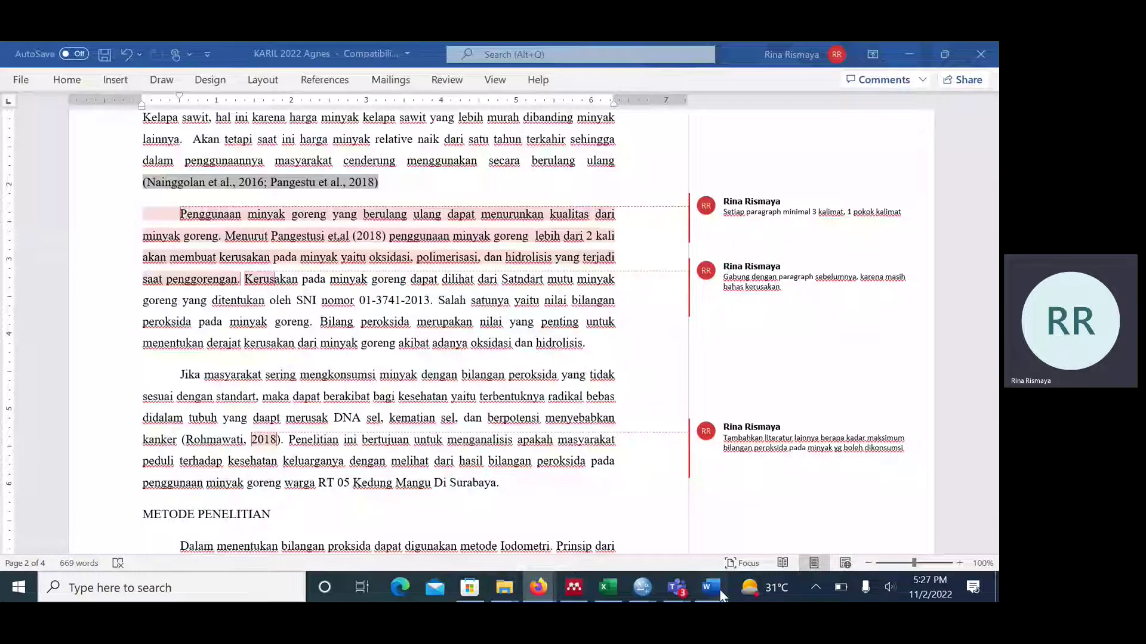
scroll(537, 507, "up", 2)
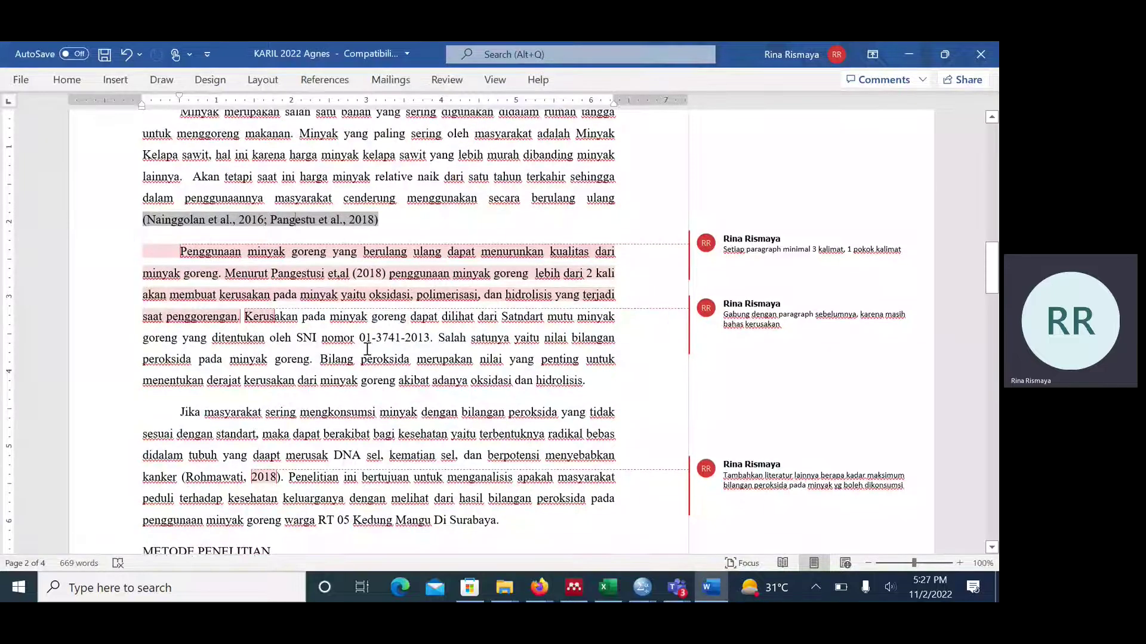
mouse_move(538, 588)
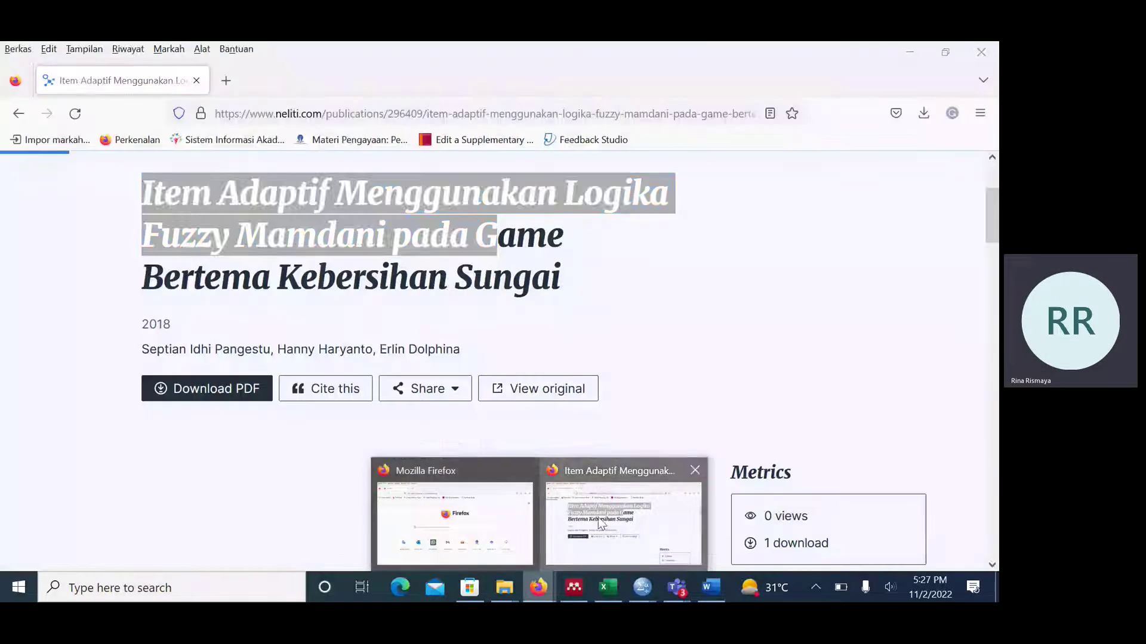
left_click(623, 525)
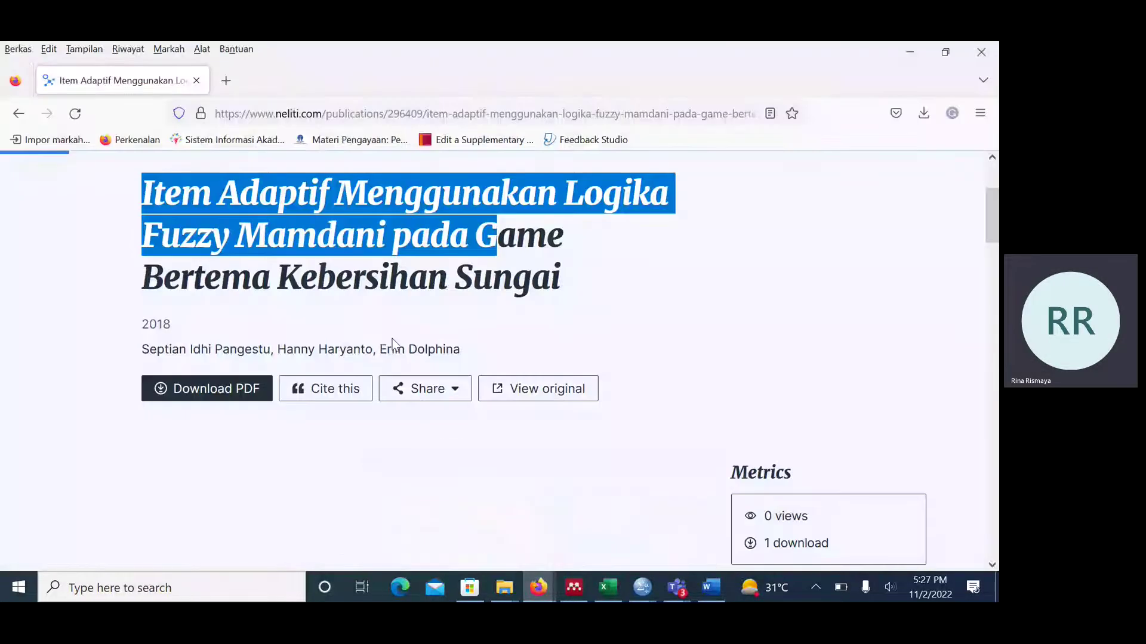
left_click(394, 283)
scroll(593, 450, "up", 3)
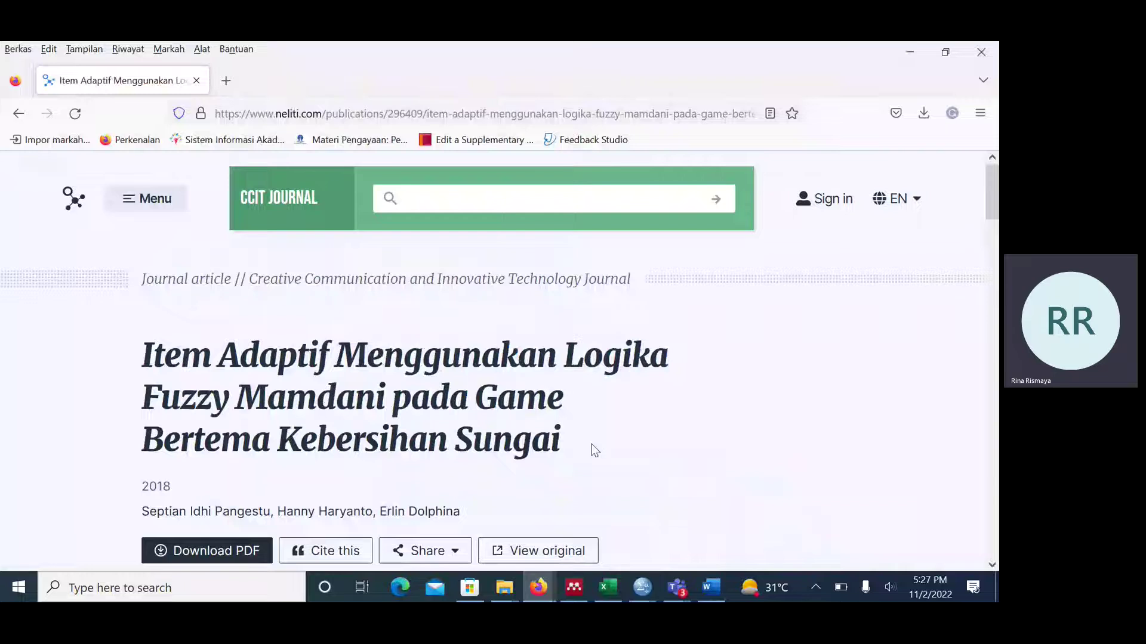
- Return to the Google Scholar results and scan them for a 2018 source that fits the cooking oil topic
left_click(18, 114)
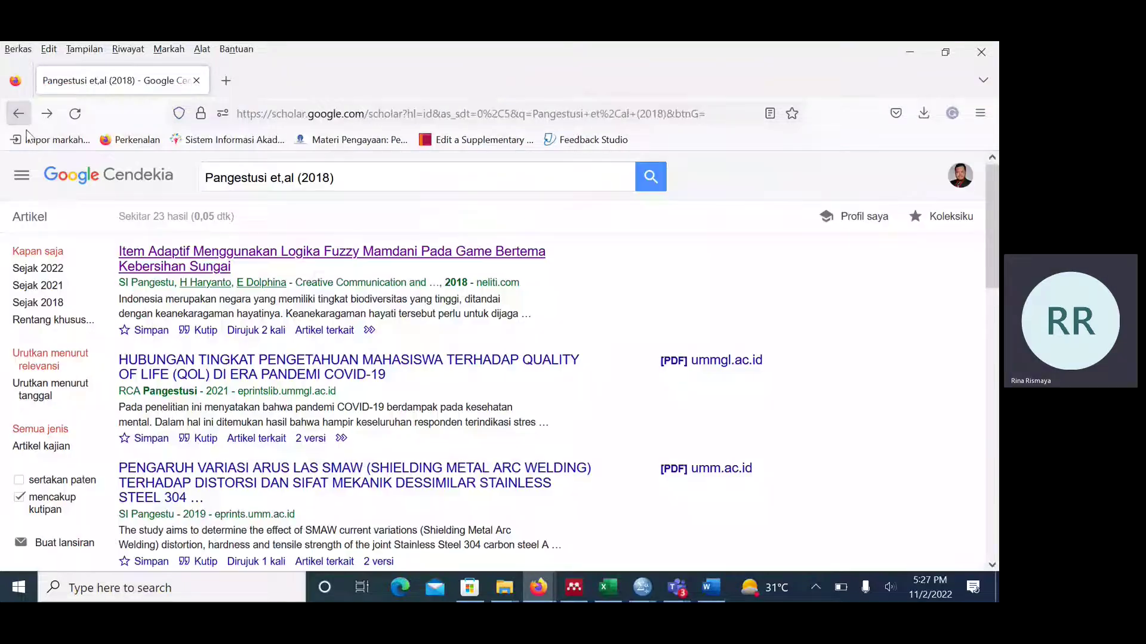
scroll(386, 439, "down", 3)
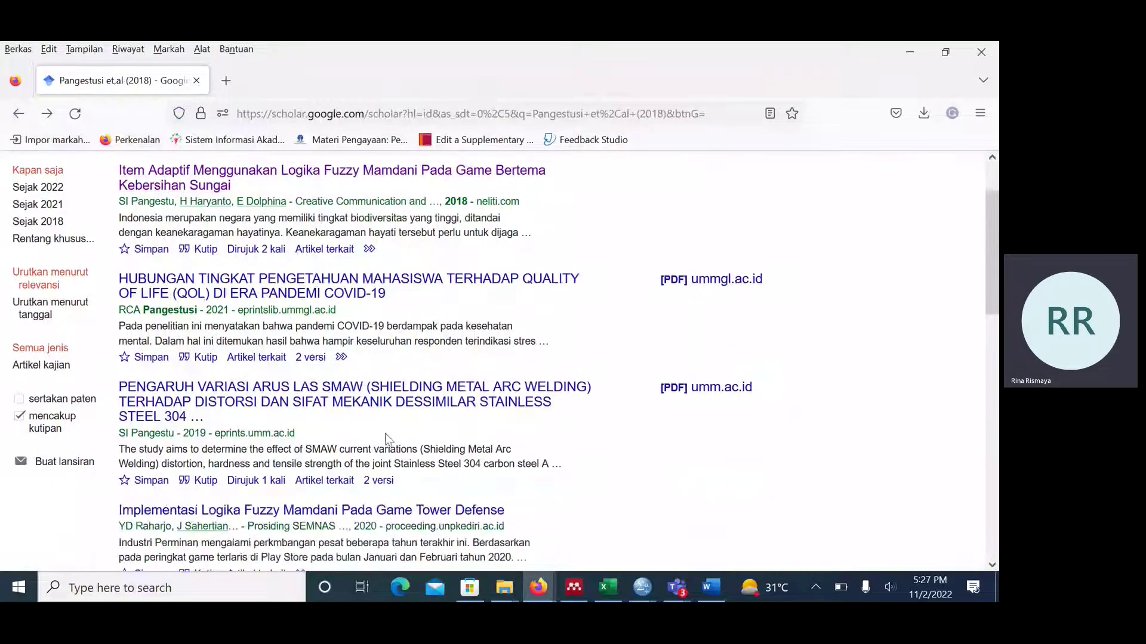
scroll(385, 438, "down", 5)
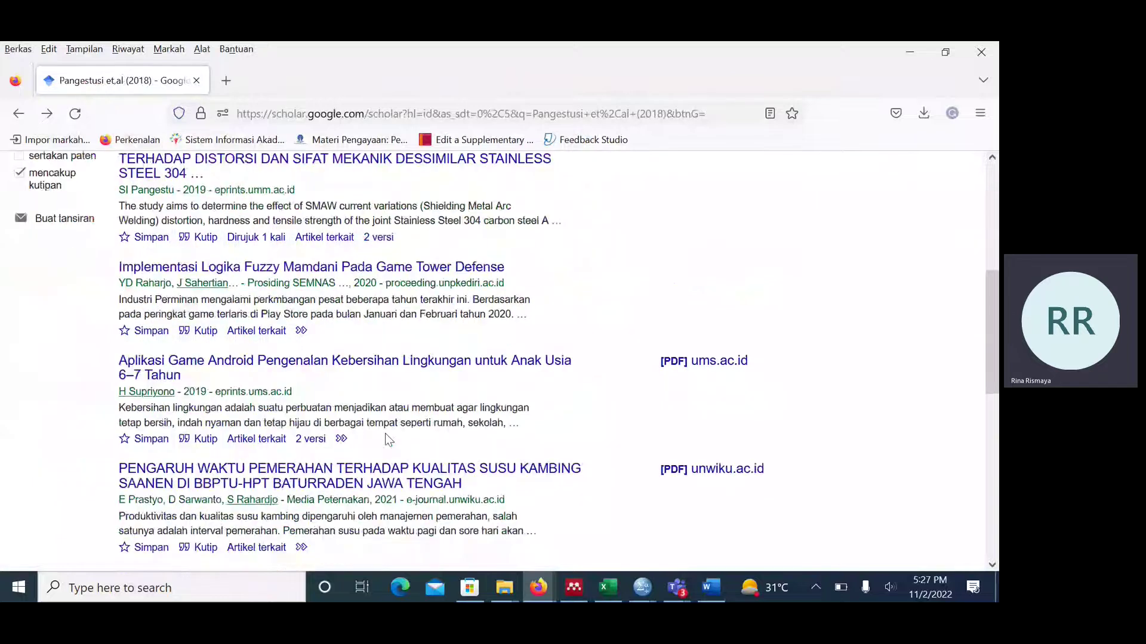
scroll(385, 439, "down", 3)
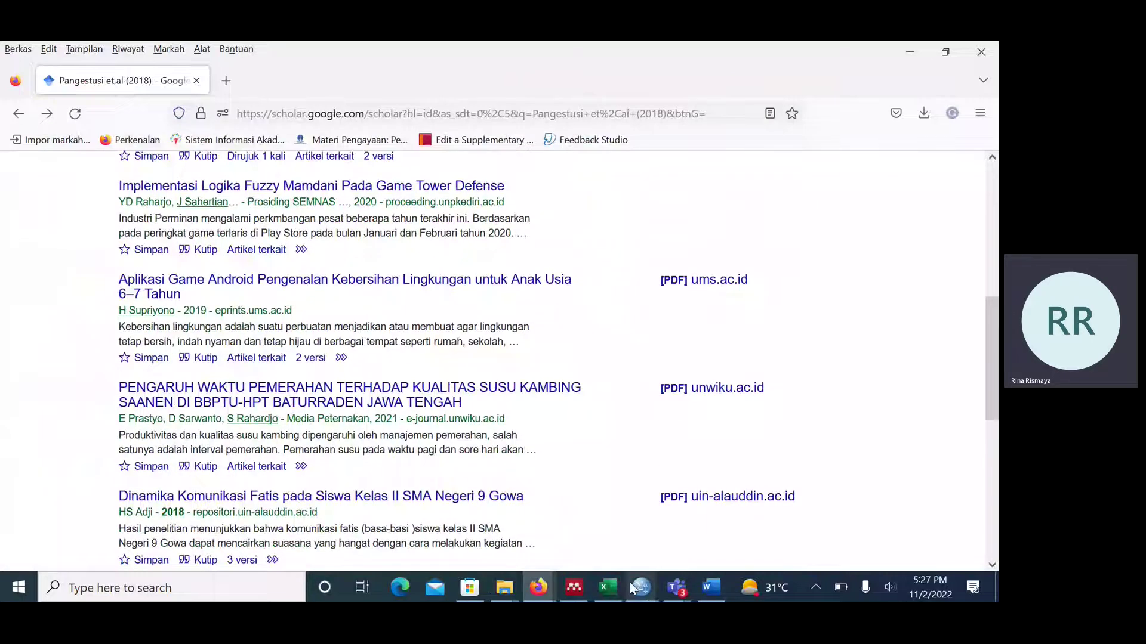
scroll(352, 218, "up", 10)
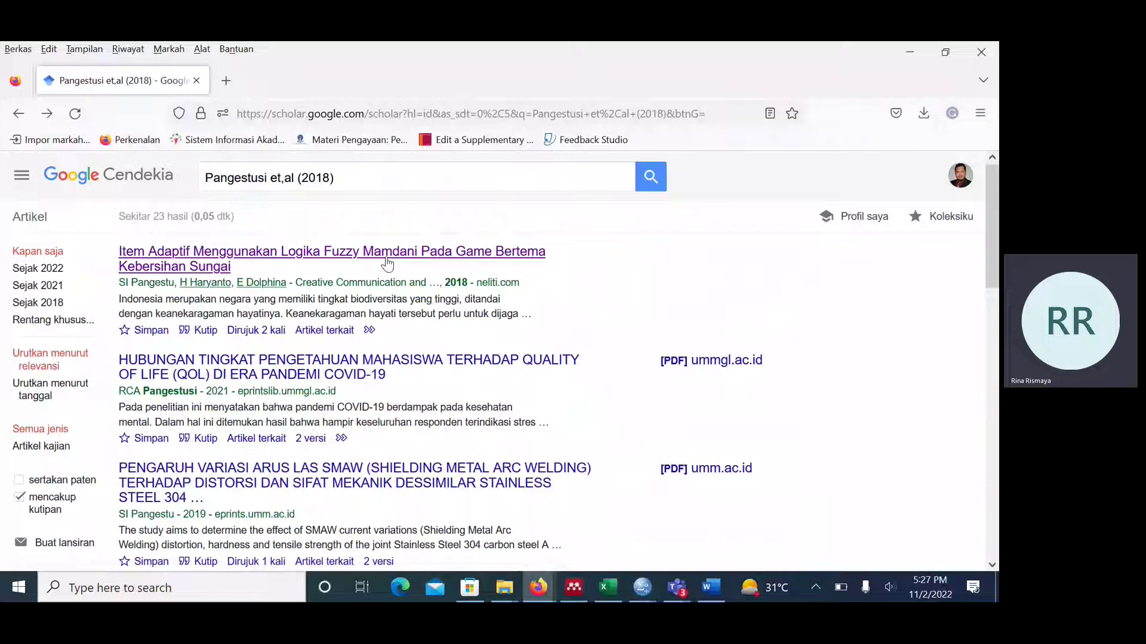
- Search Google Scholar with "minyak oksidasi" added and the suggested author spelling, and open the first result, the 2018 Kandungan Peroksida Minyak Goreng article
left_click(360, 184)
type("minyak oksidasi")
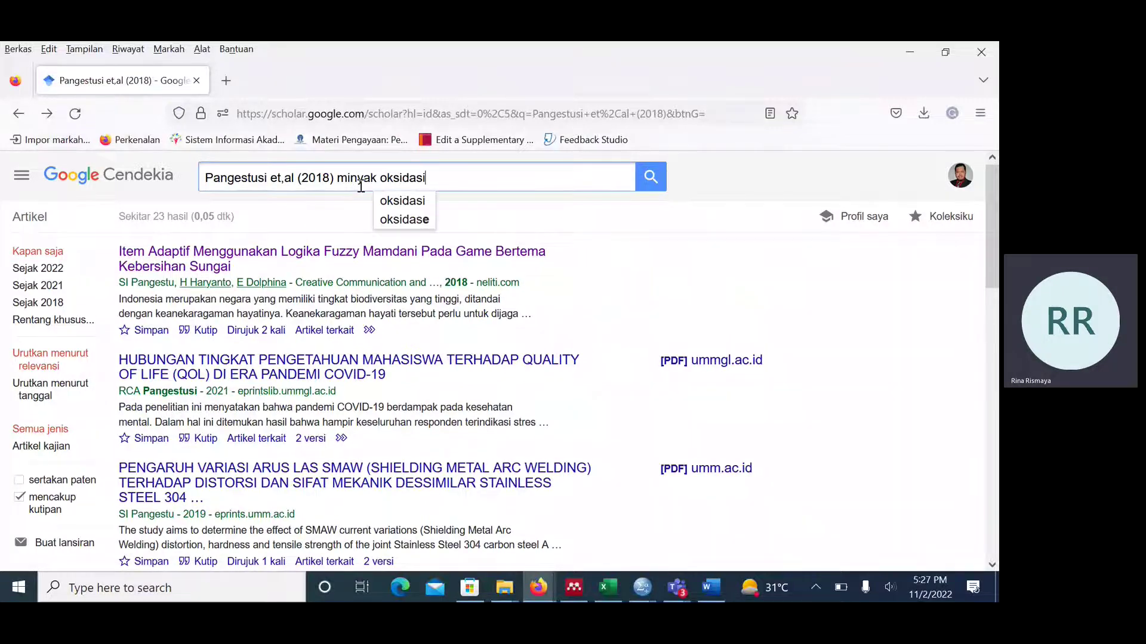
key("Return")
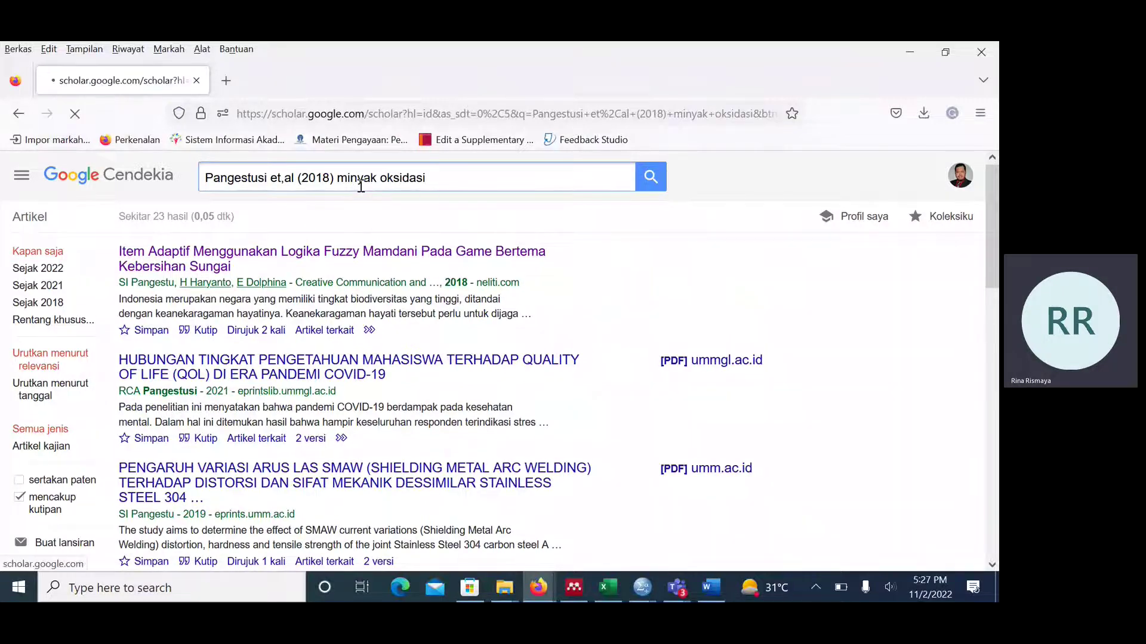
left_click(363, 260)
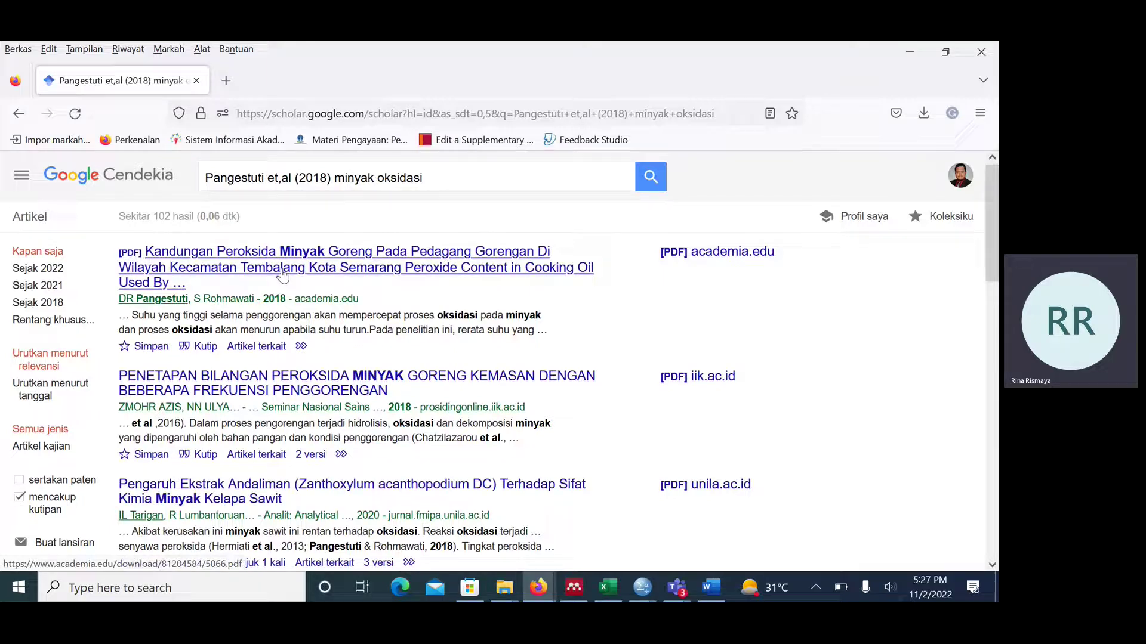
left_click(346, 276)
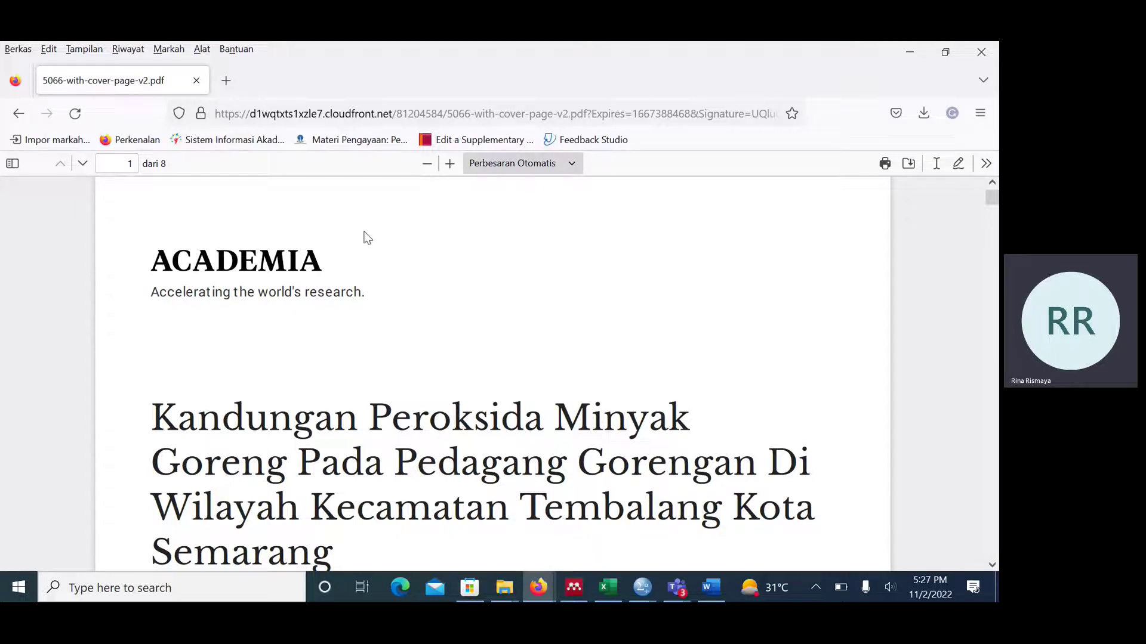
- Examine the article PDF's title, authors and abstract to check that it matches the cited content
scroll(418, 409, "down", 5)
scroll(415, 405, "down", 10)
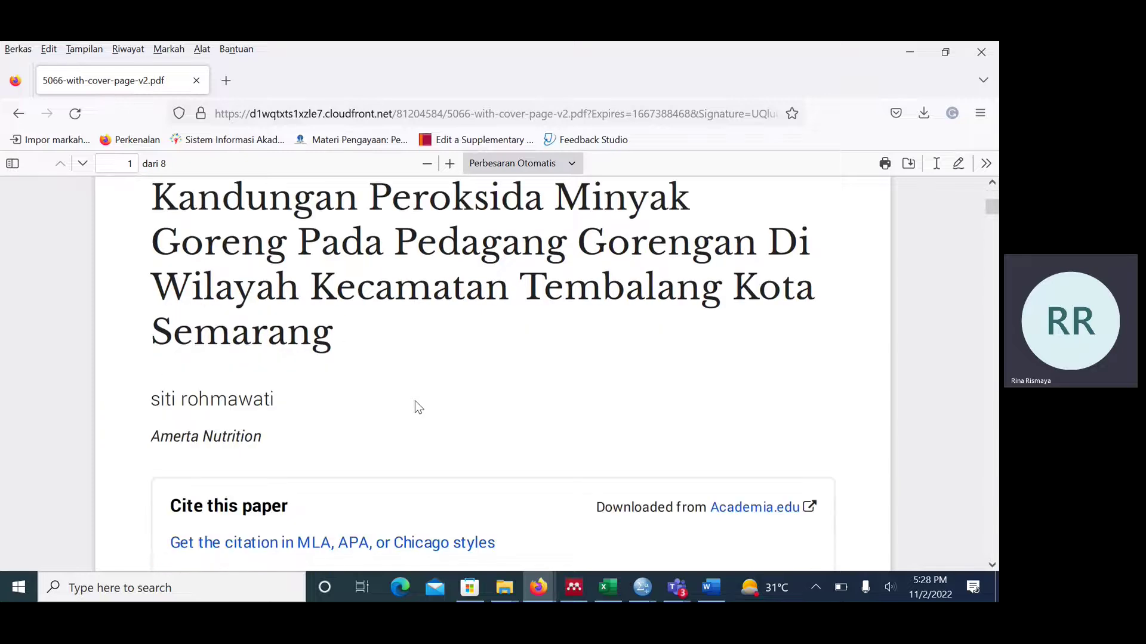
scroll(413, 396, "down", 12)
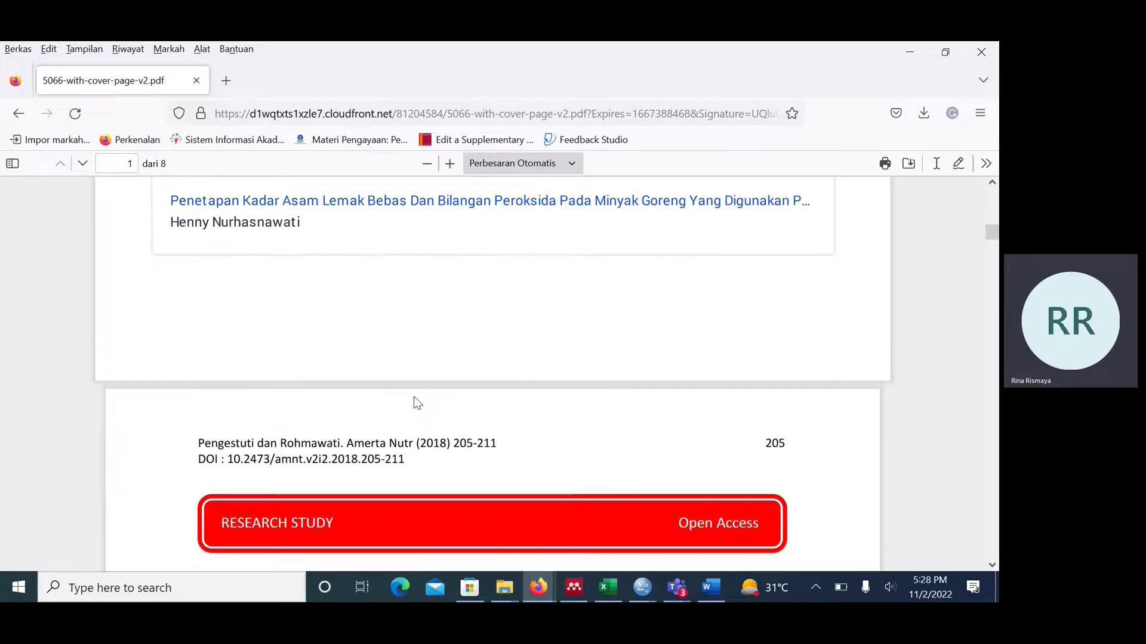
scroll(414, 397, "down", 5)
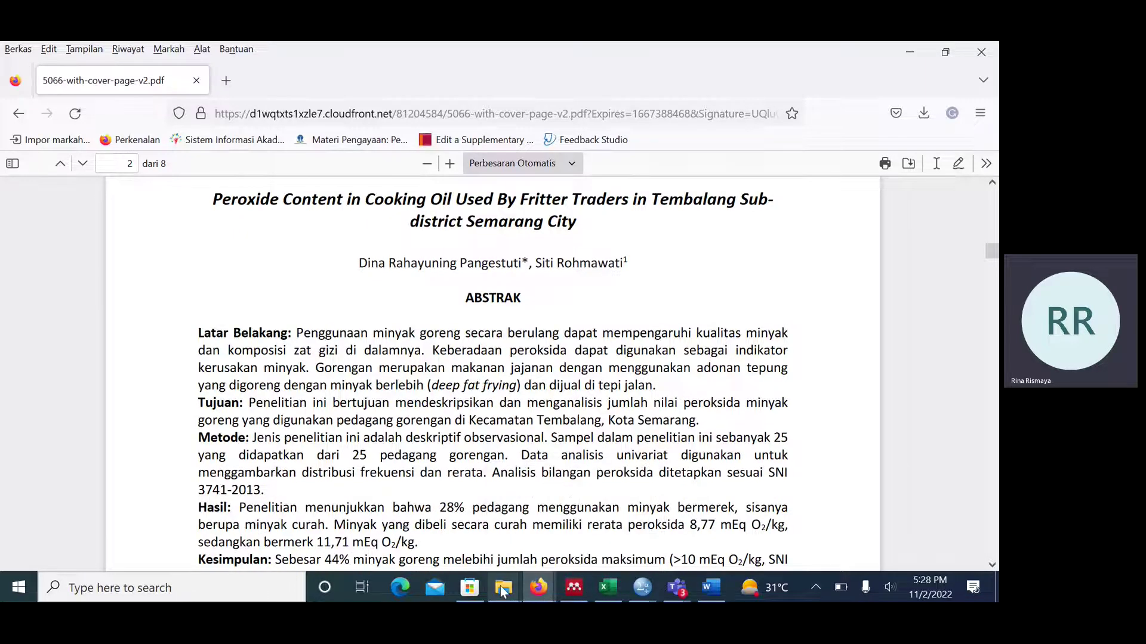
mouse_move(504, 589)
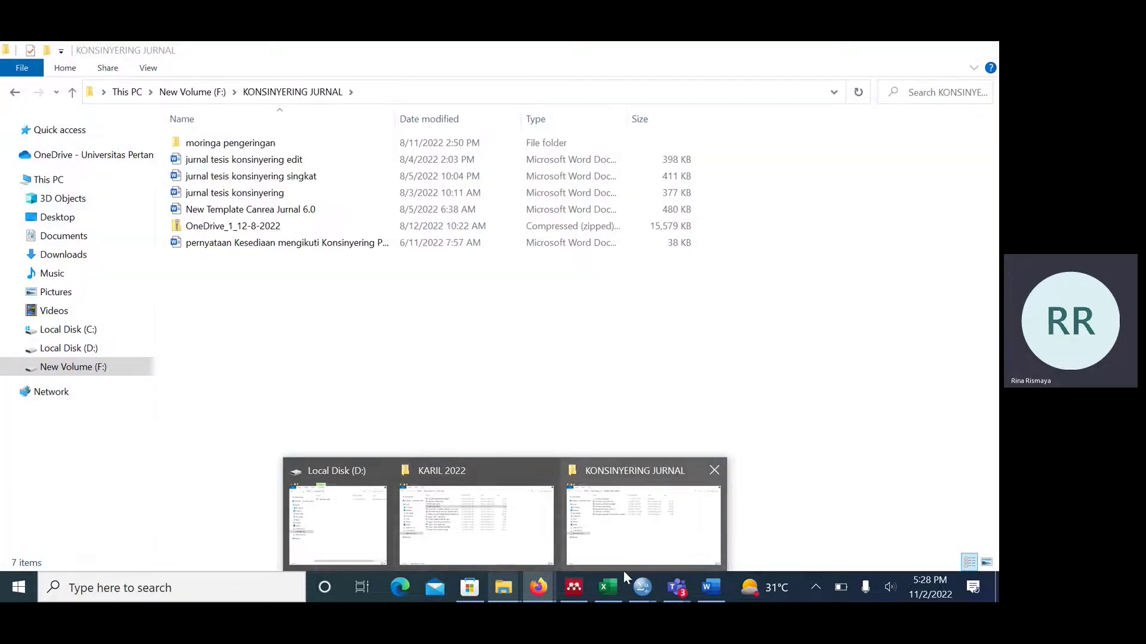
mouse_move(571, 597)
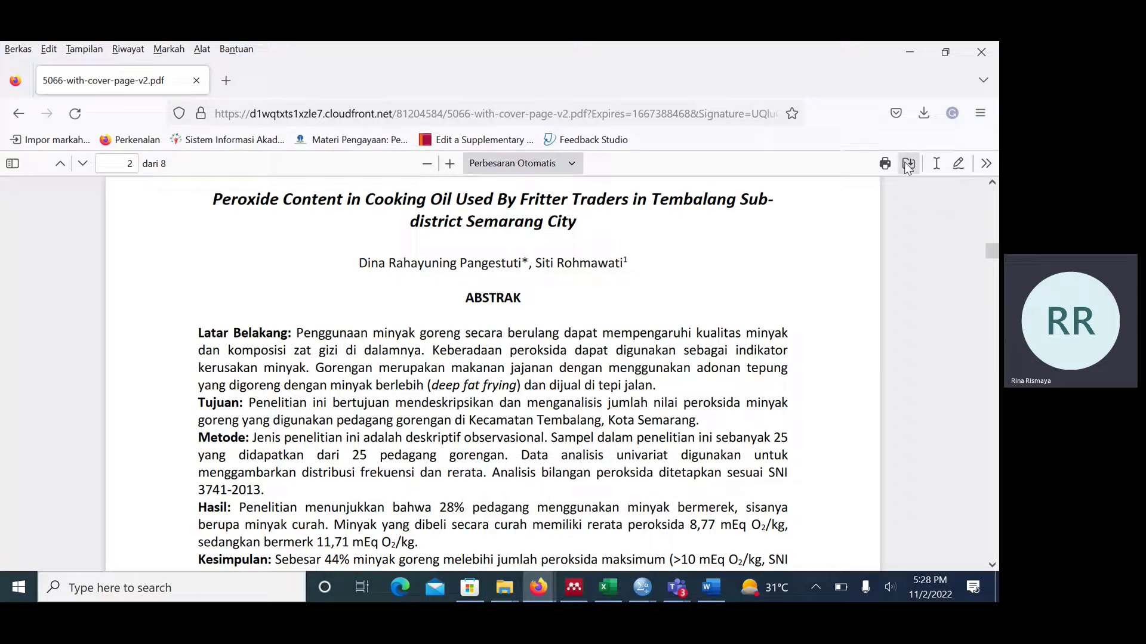
left_click(924, 120)
left_click(909, 163)
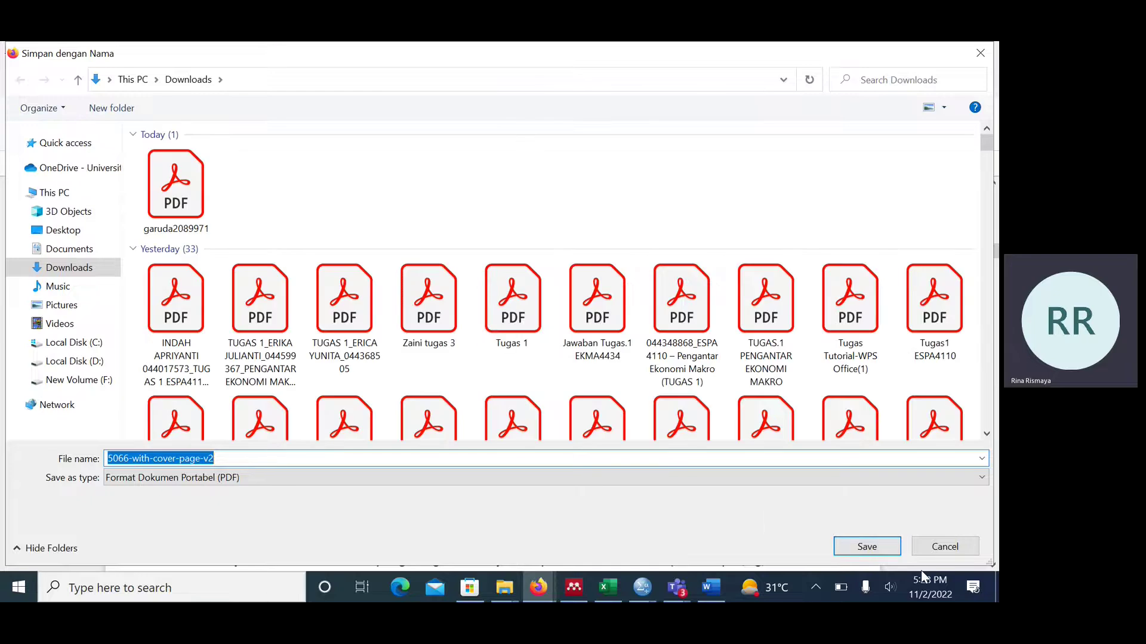
left_click(944, 547)
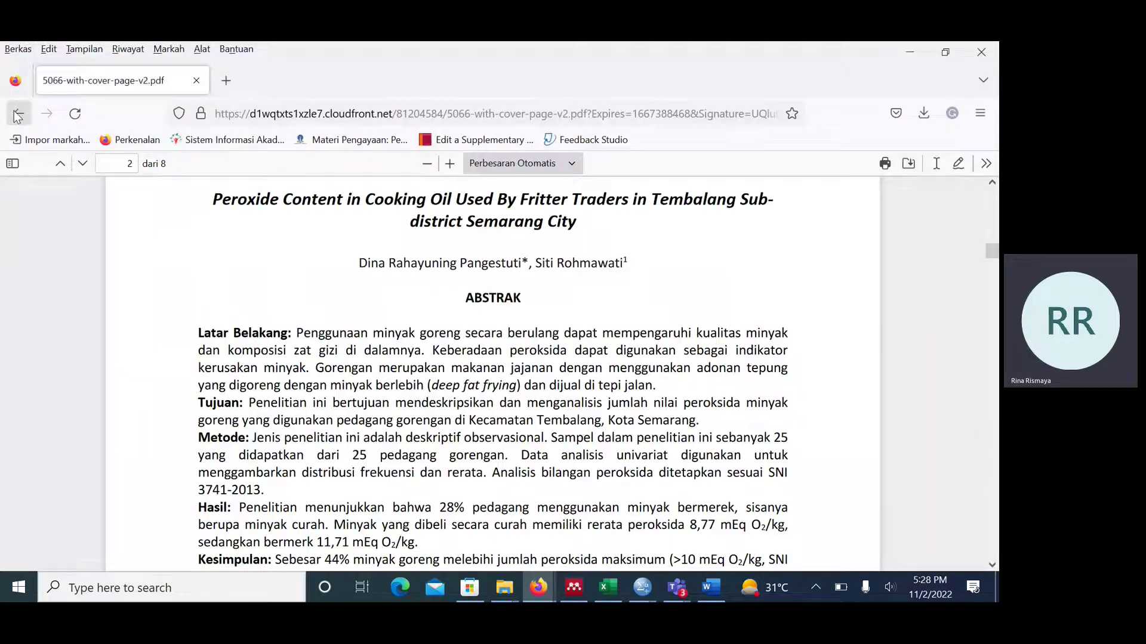
- Export the Kandungan Peroksida article's citation from Google Scholar in RefMan format and import the downloaded RIS file into Mendeley's karil folder
key("alt+Left")
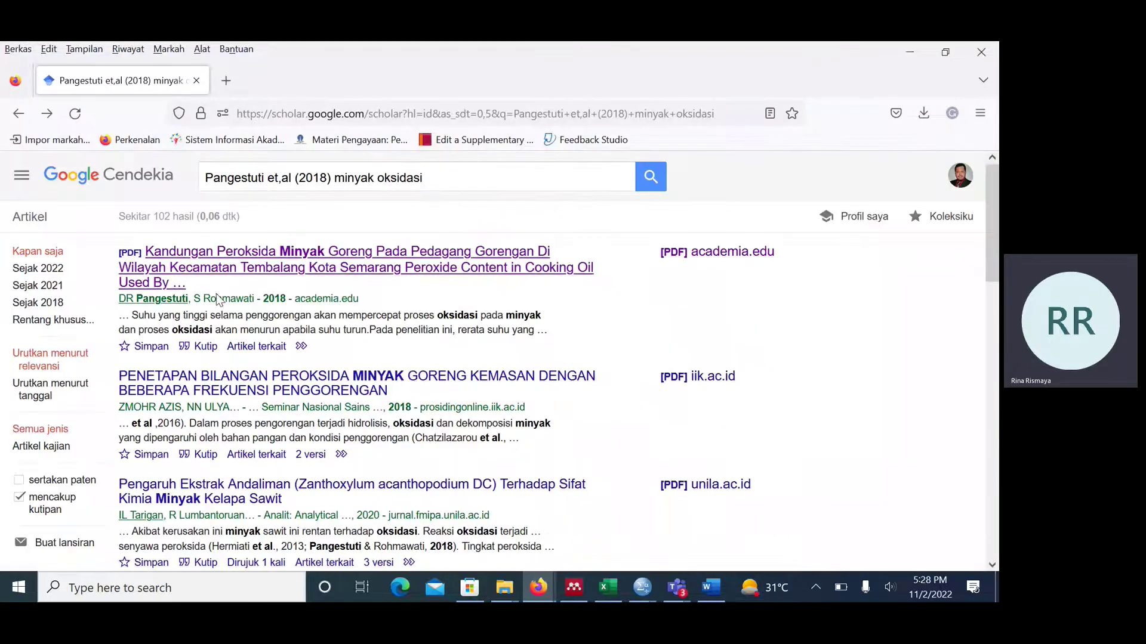
left_click(213, 352)
left_click(515, 496)
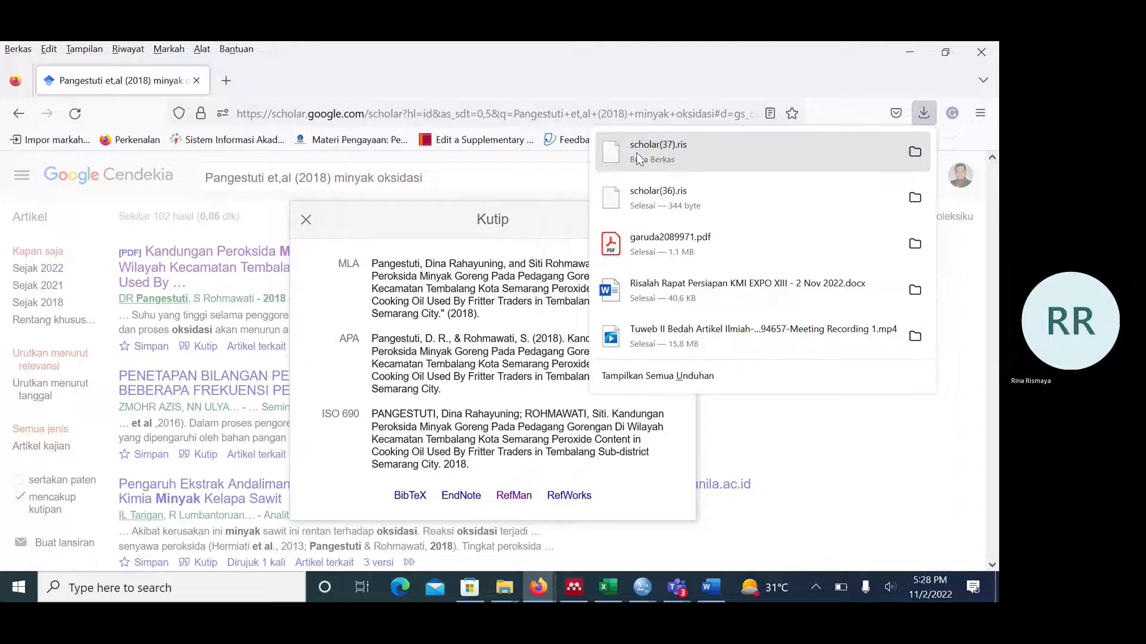
left_click_drag(636, 153, 421, 278)
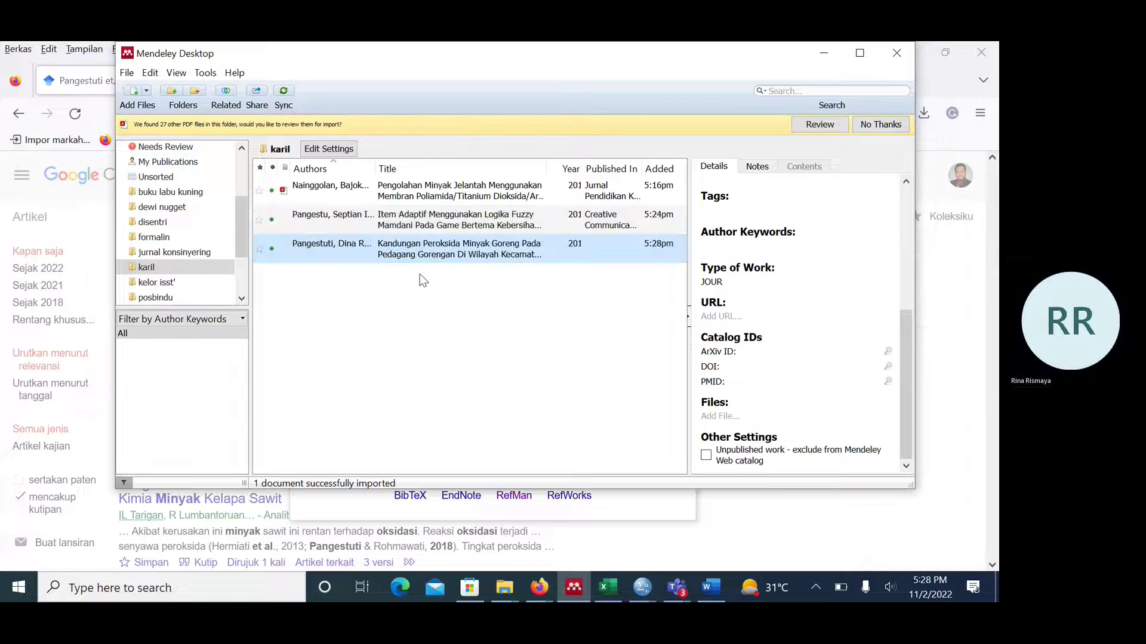
- In Word, delete the 2018 source from the combined citation and insert a Mendeley citation of the Kandungan Peroksida article in its place
left_click(712, 587)
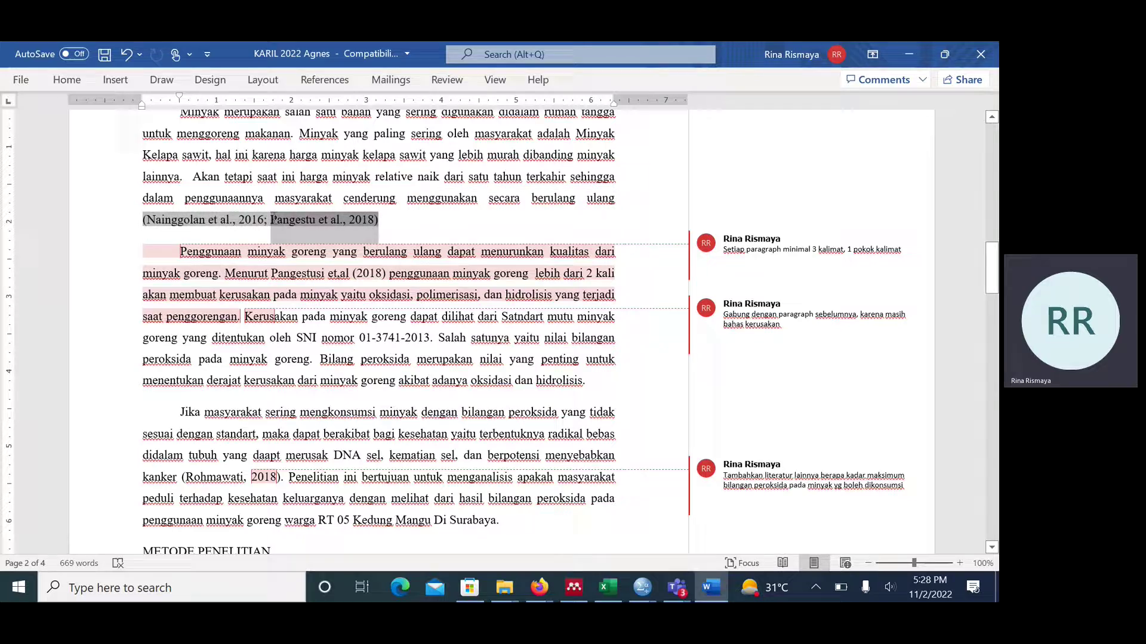
key("BackSpace")
left_click(502, 358)
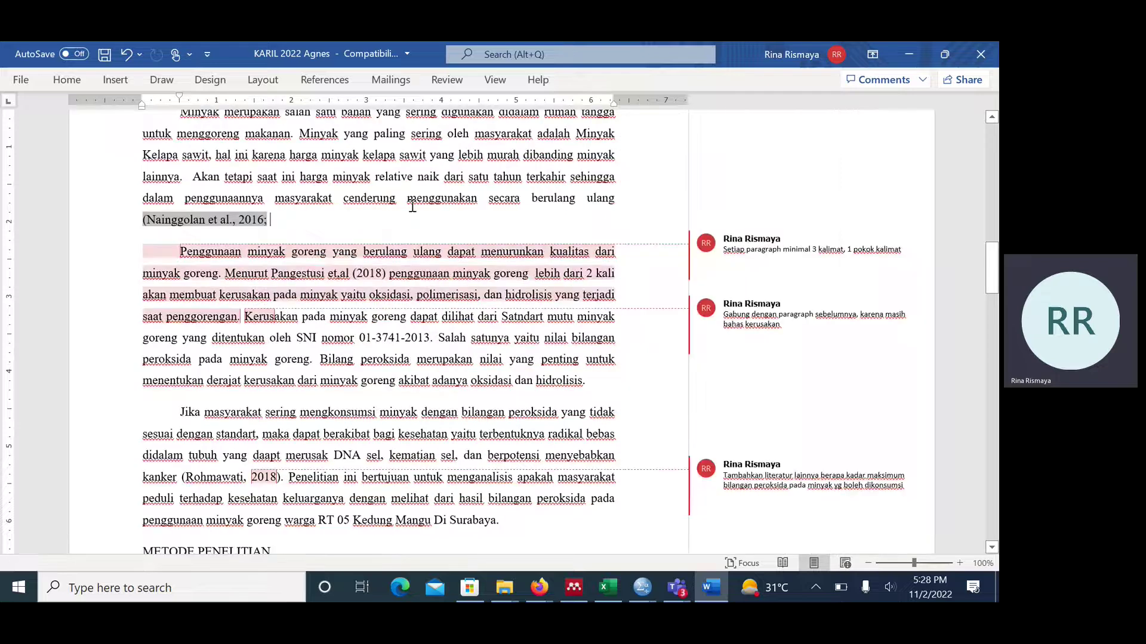
left_click(325, 79)
left_click(309, 114)
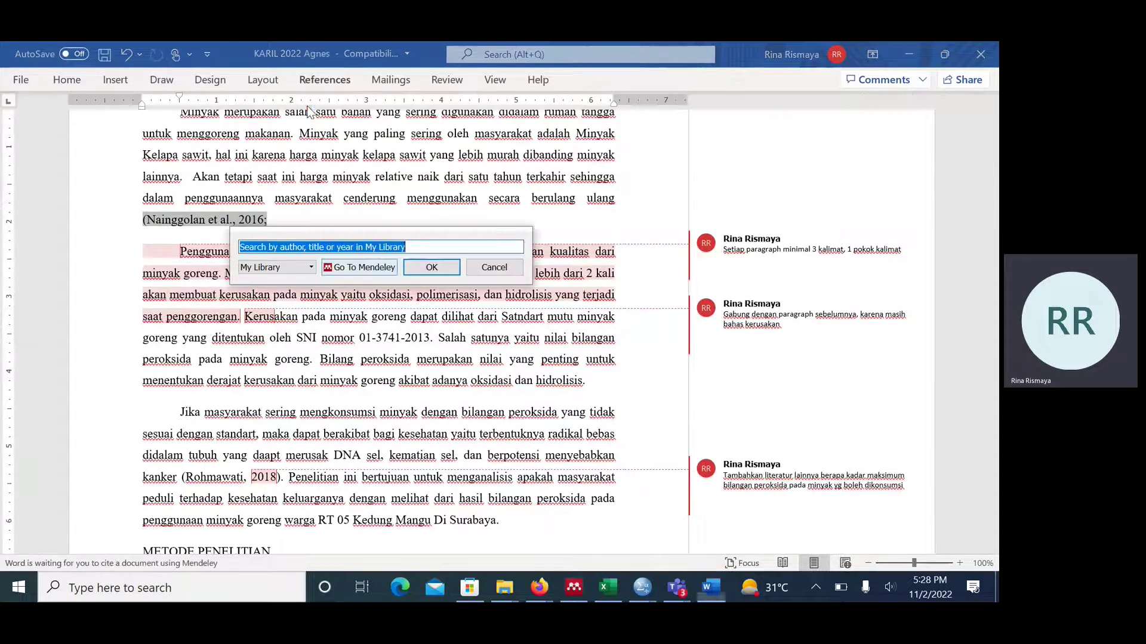
left_click(360, 267)
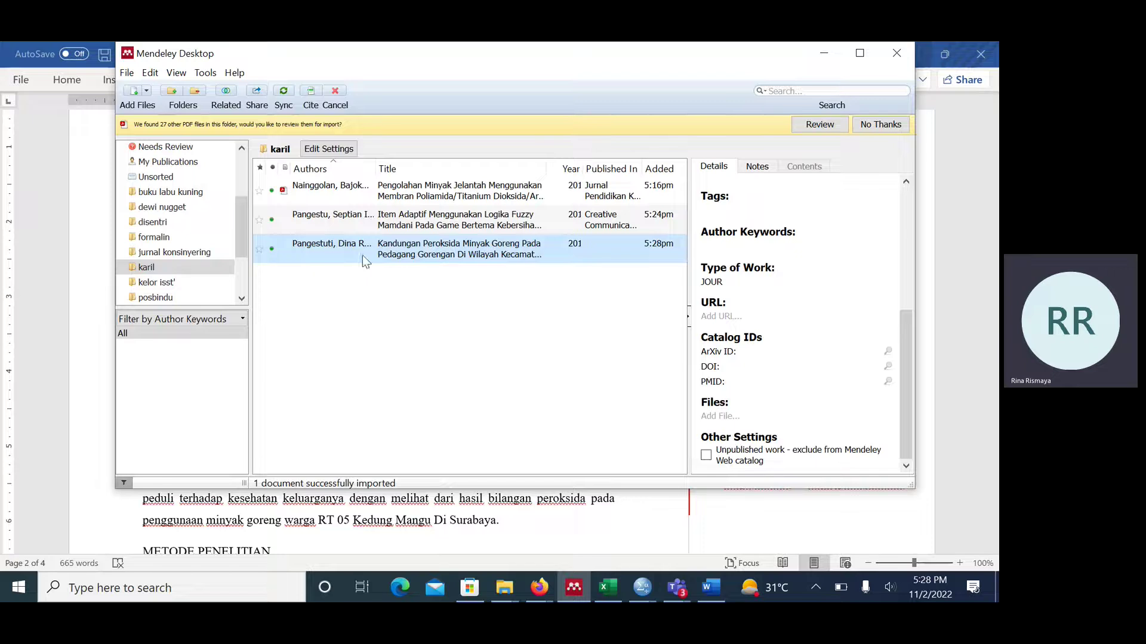
left_click(310, 92)
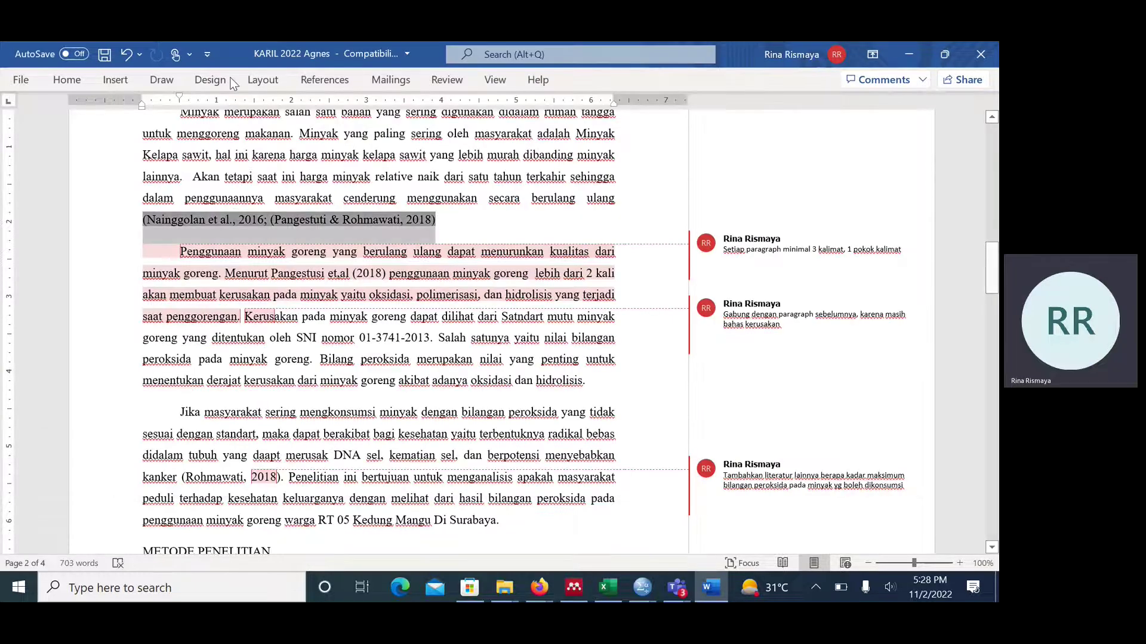
- Merge the adjacent Mendeley citations at the paragraph's end and delete the unrelated "et al., 2018" source from the merged citation
left_click(344, 81)
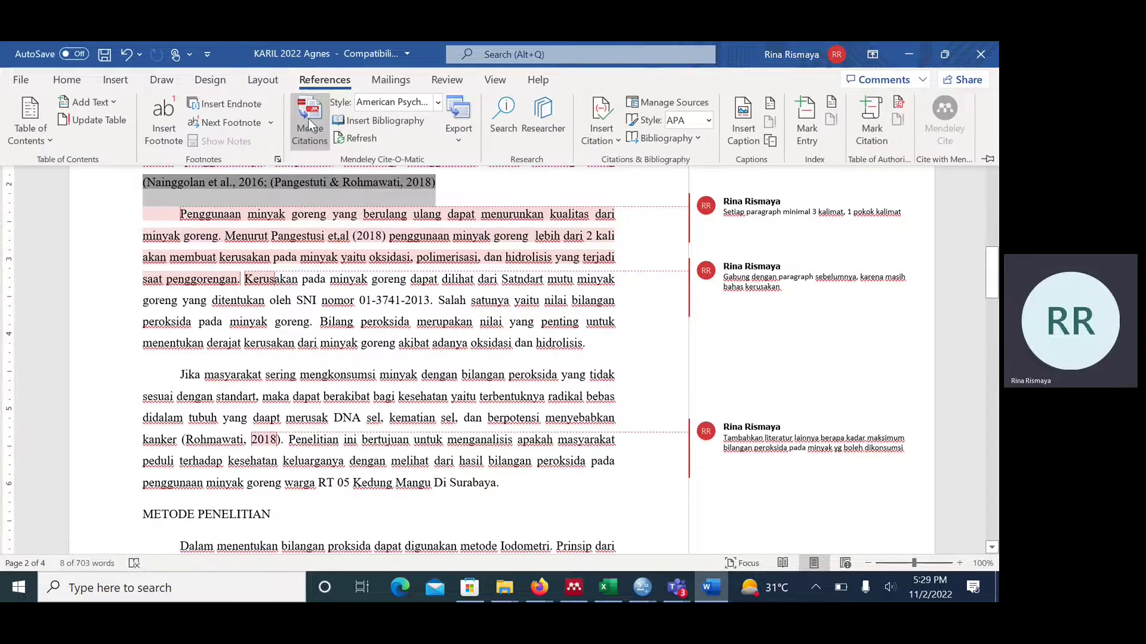
left_click(307, 118)
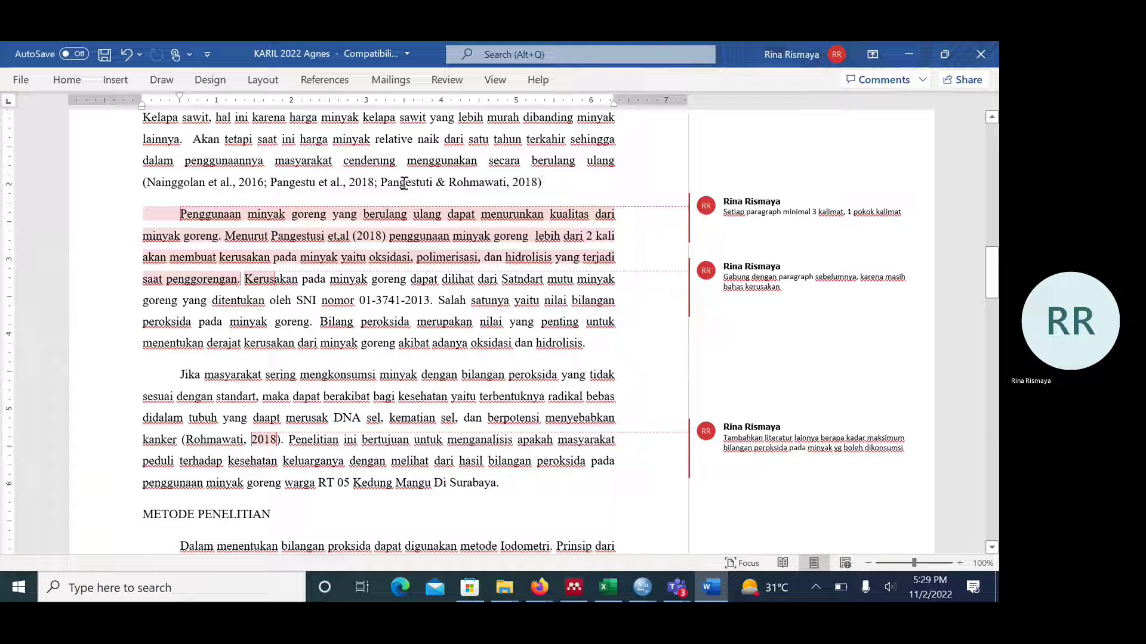
left_click_drag(377, 183, 271, 182)
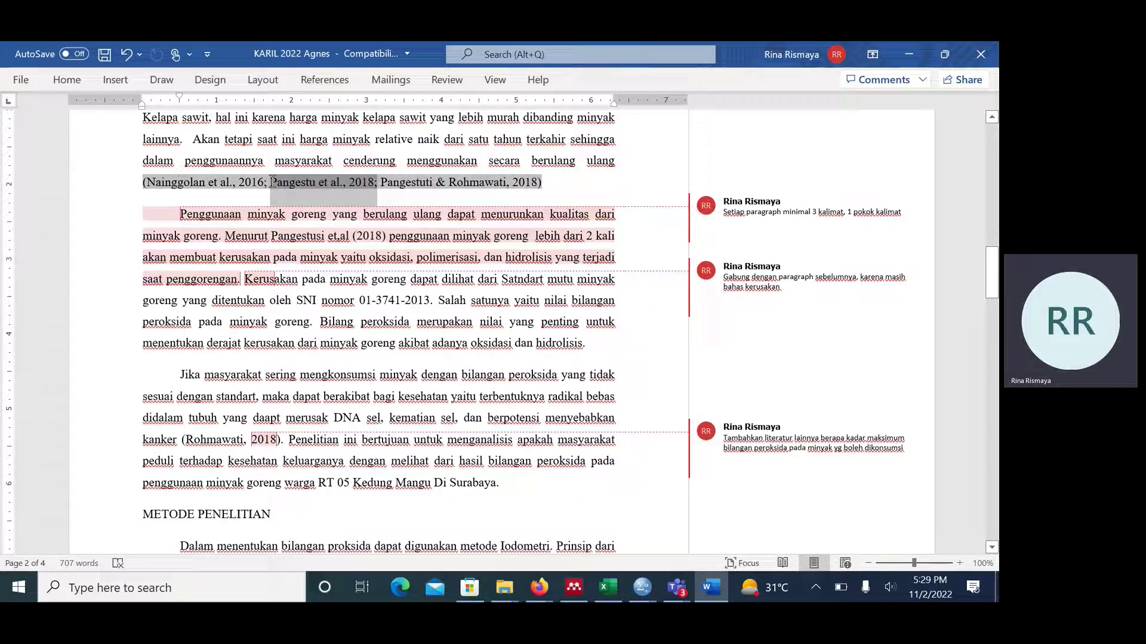
key("BackSpace")
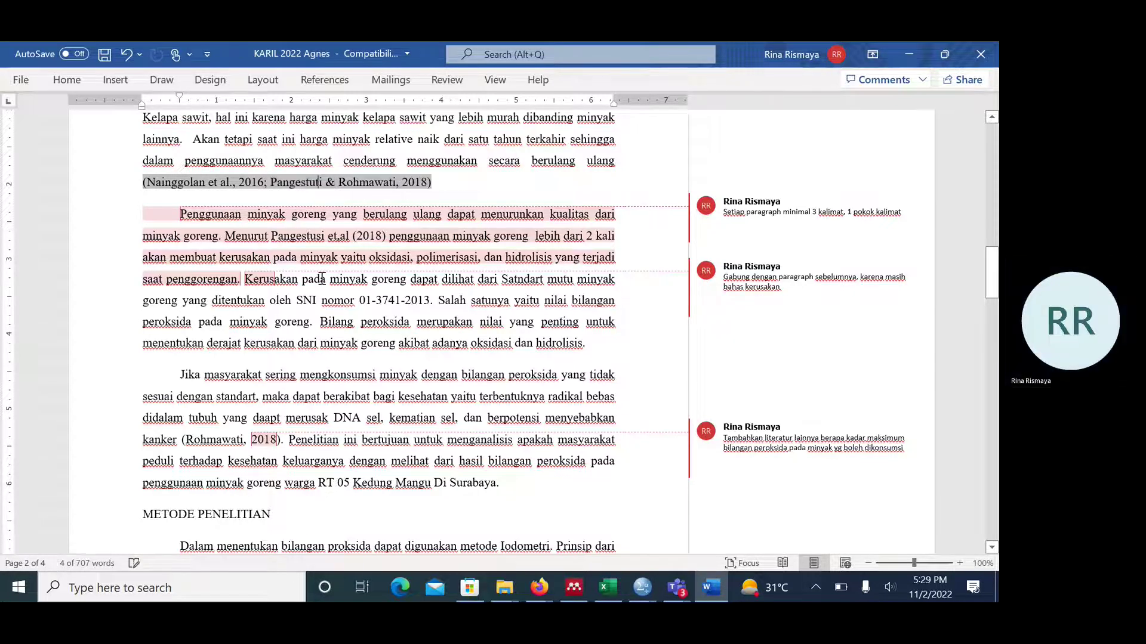
- Undo the citation edits back to the separate 2016 and 2018 Mendeley citations at the paragraph's end
key("BackSpace")
key("BackSpace")
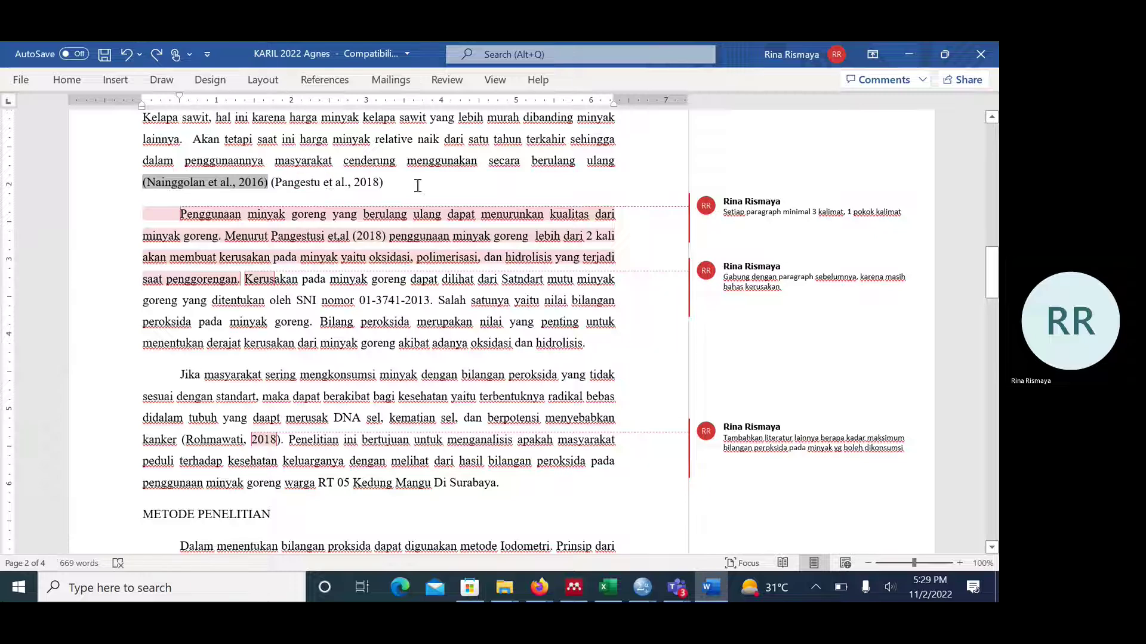
- Delete the unrelated 2018 citation at the paragraph's end and insert the Mendeley citation of the Kandungan Peroksida article in its place
left_click_drag(392, 182, 271, 185)
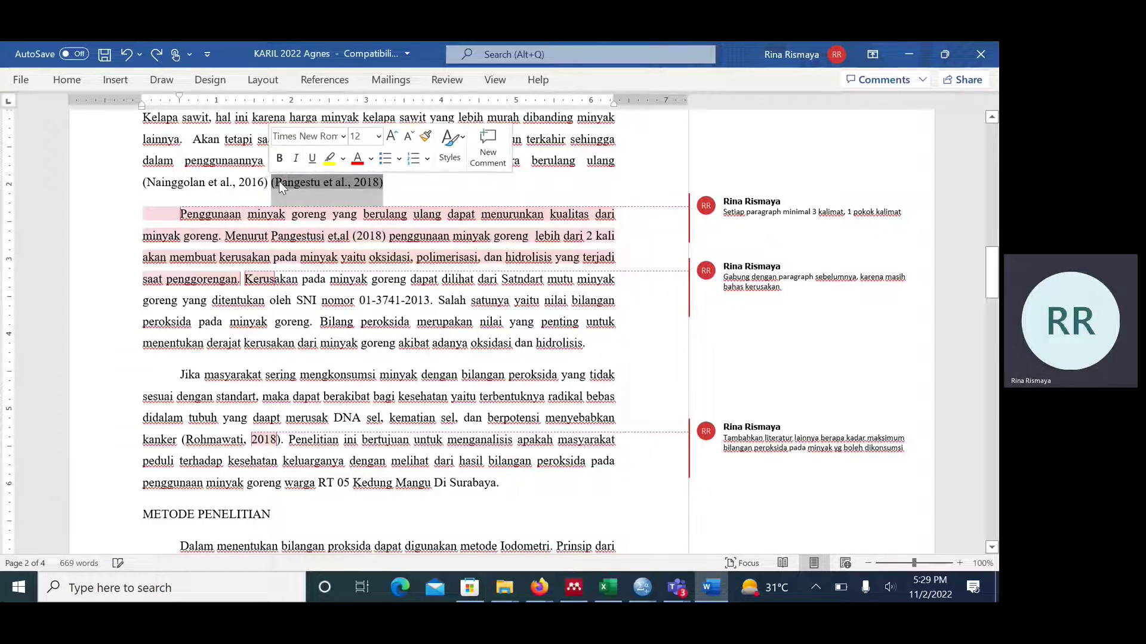
key("Delete")
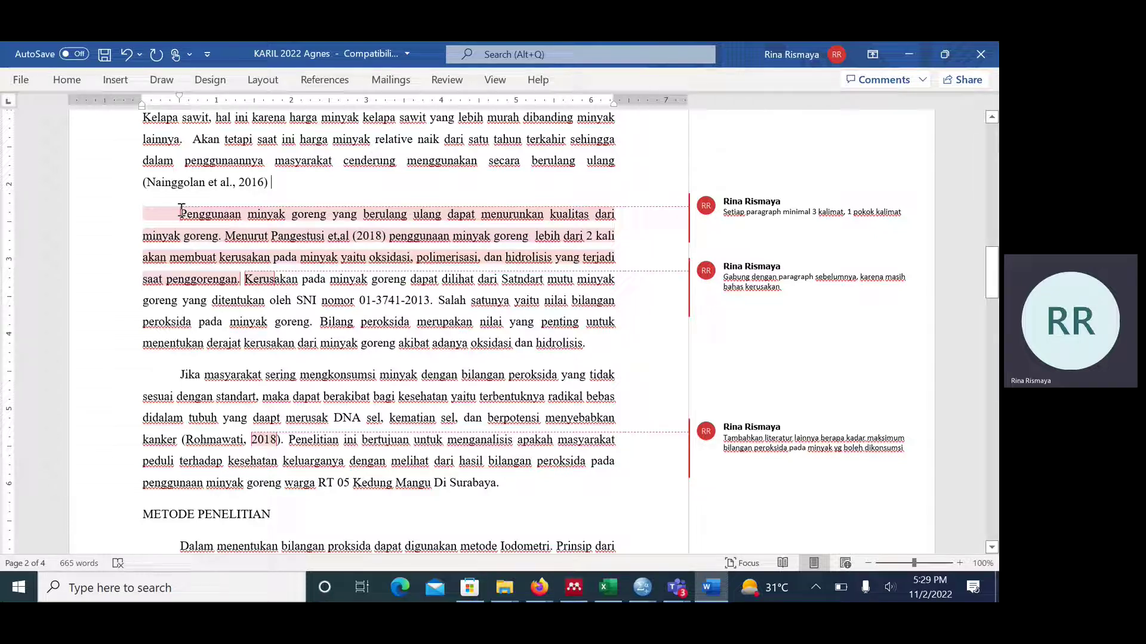
left_click(317, 83)
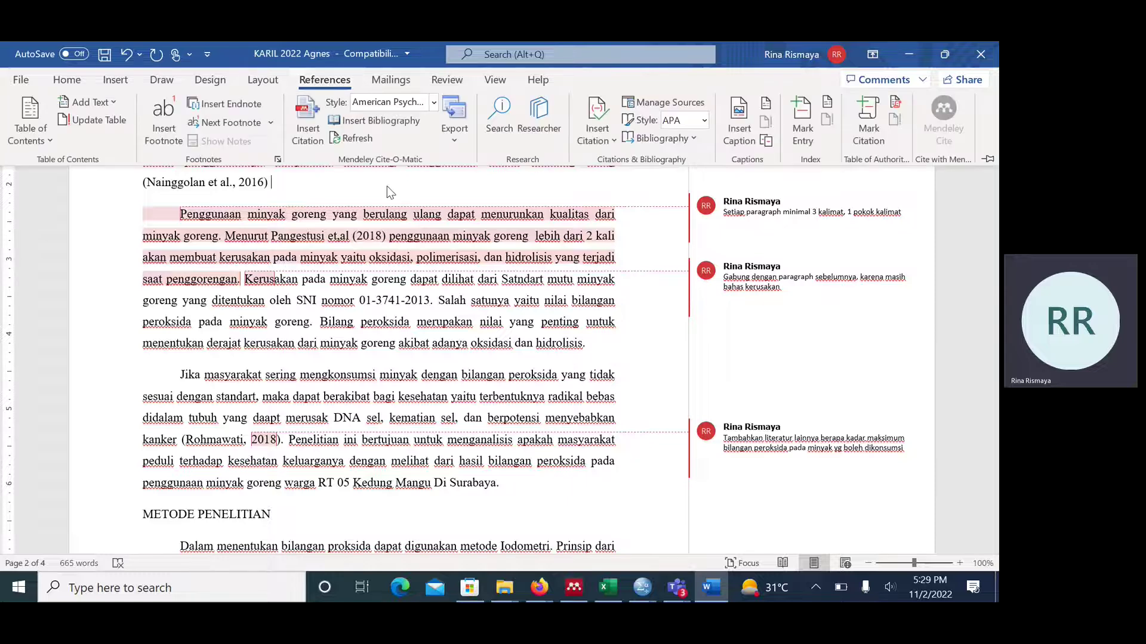
left_click(301, 123)
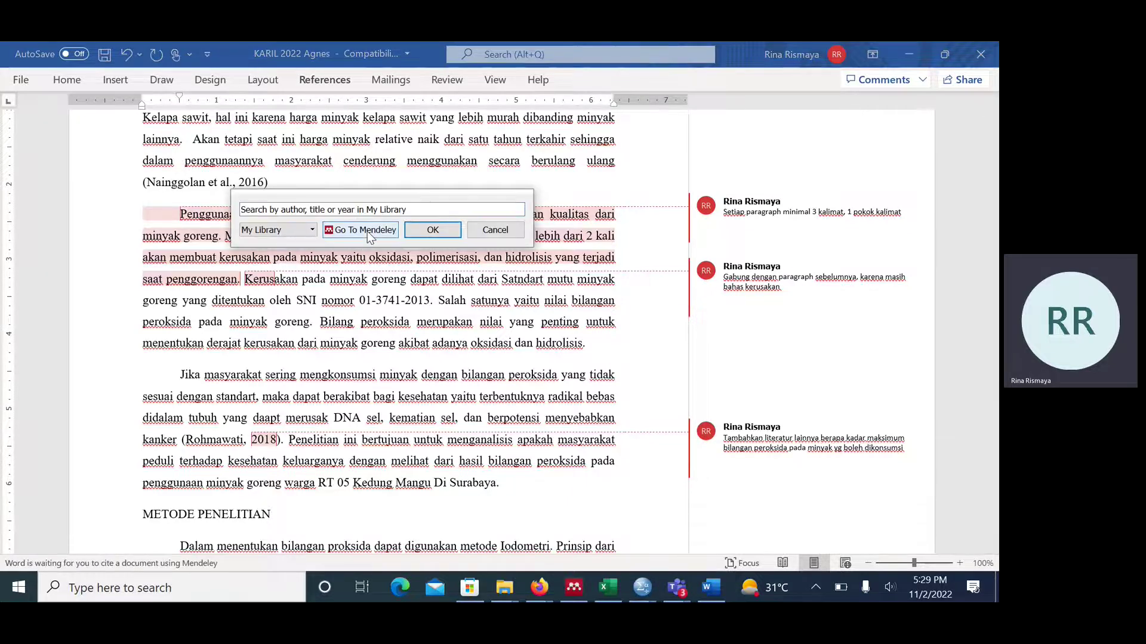
left_click(368, 232)
left_click(309, 90)
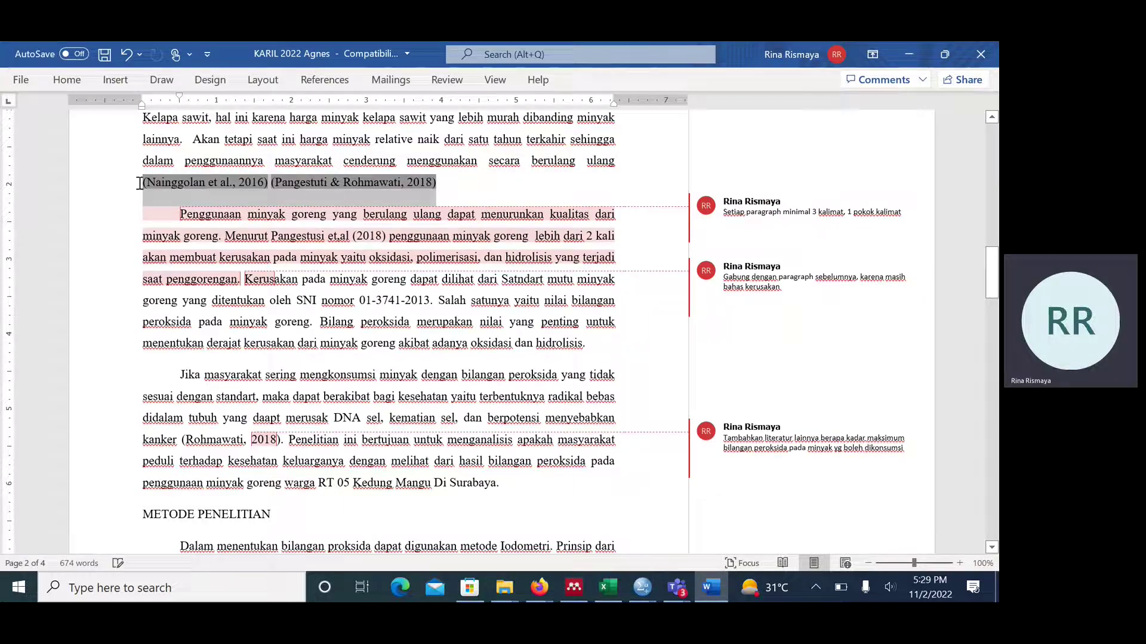
- Merge the adjacent 2016 and 2018 Mendeley citations at the paragraph's end into one citation
left_click(325, 80)
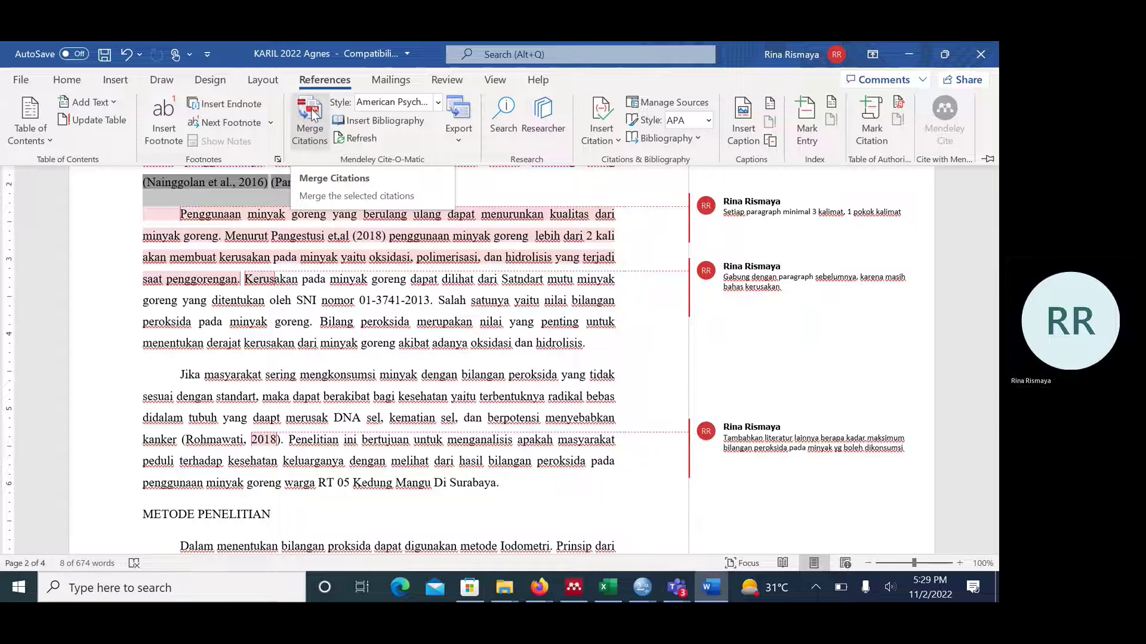
left_click(312, 113)
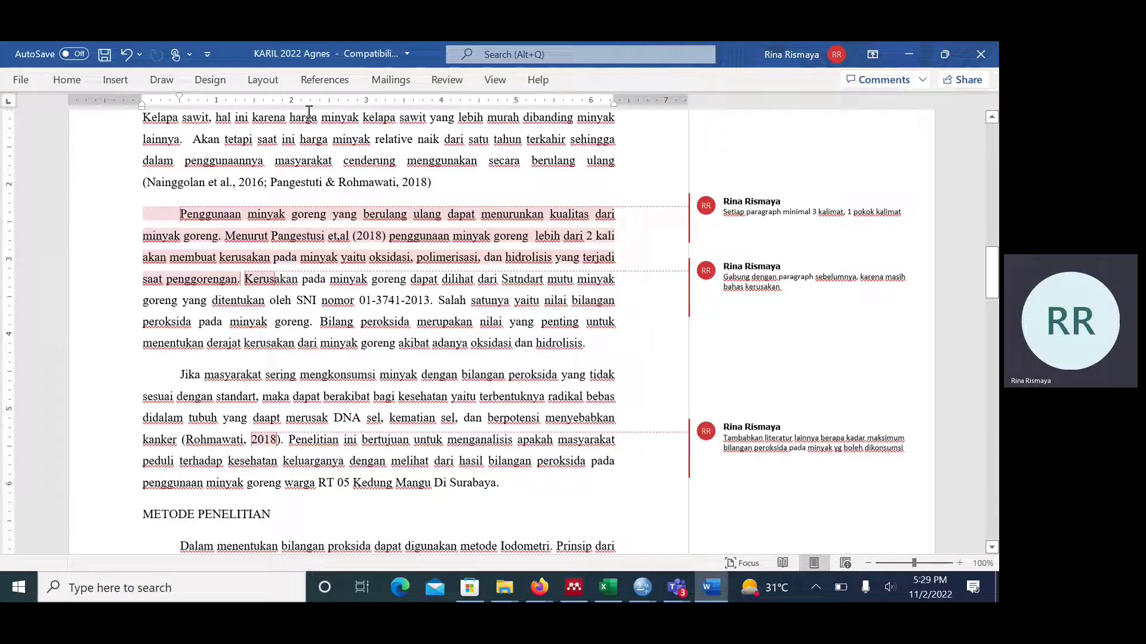
left_click(325, 79)
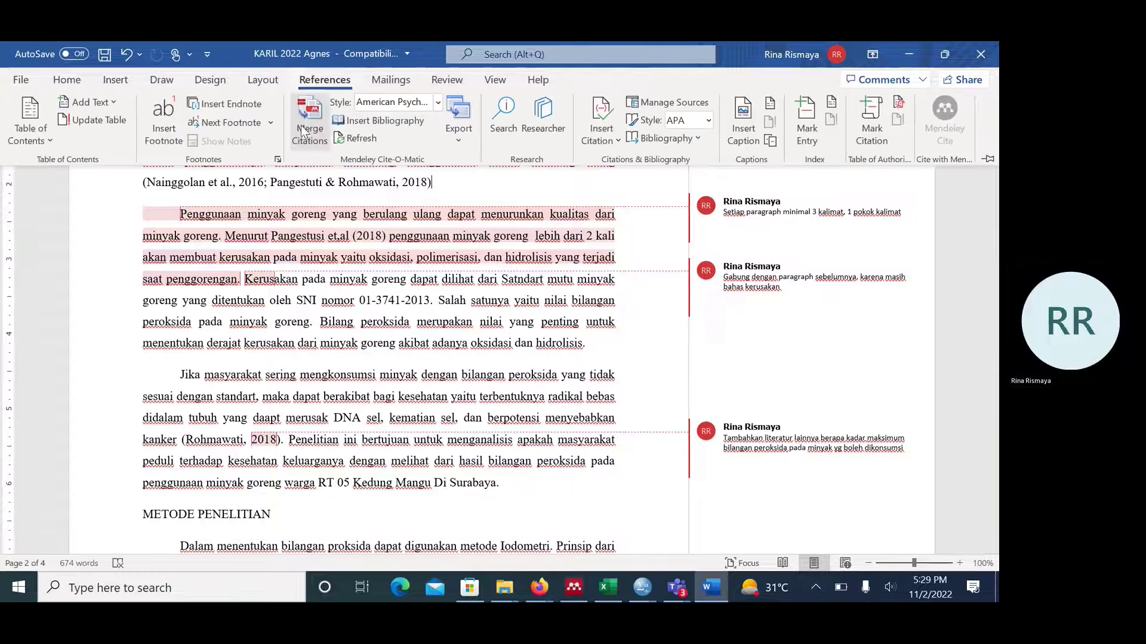
left_click(472, 195)
left_click_drag(473, 179, 426, 188)
left_click(426, 188)
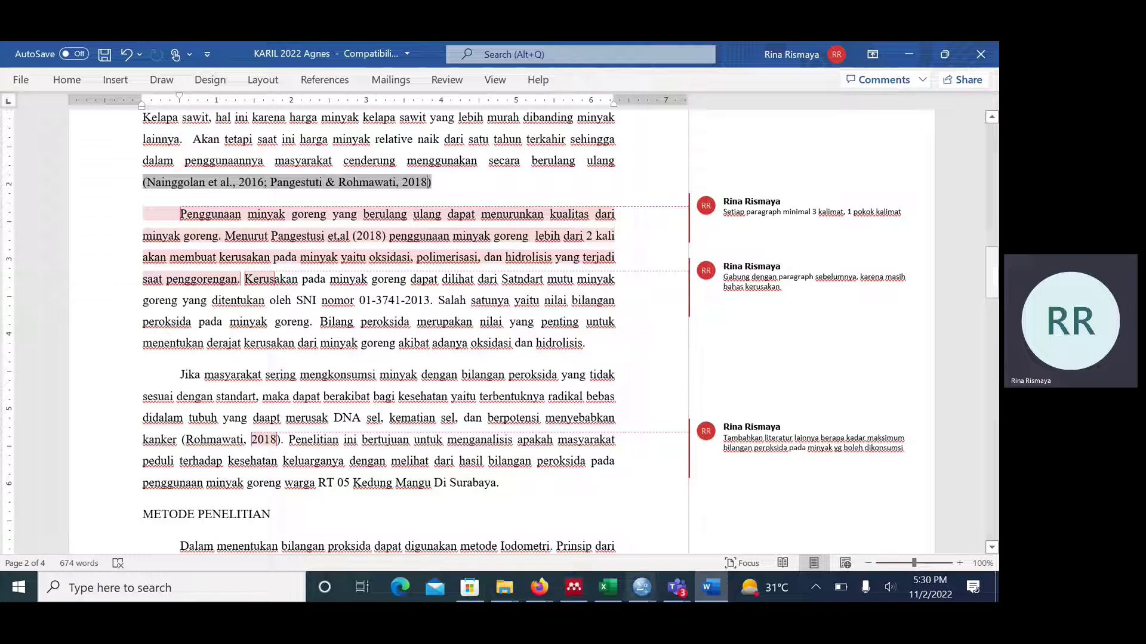
- Open the Kandungan Peroksida article's PDF from the Google Scholar results in Firefox and check its title page and authors
left_click(574, 588)
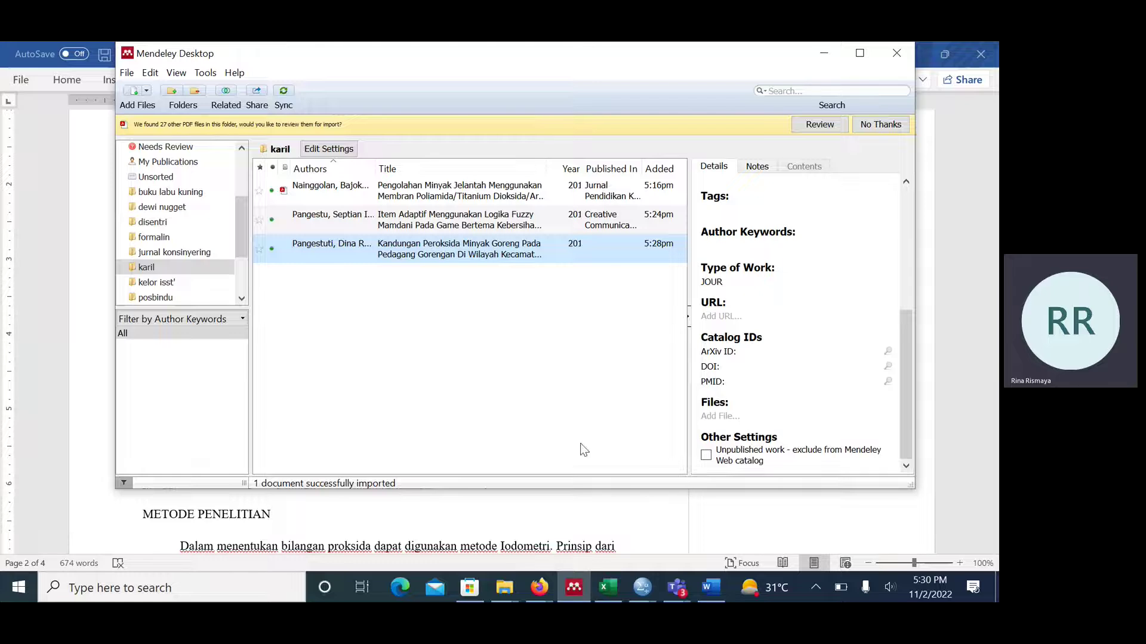
left_click(540, 589)
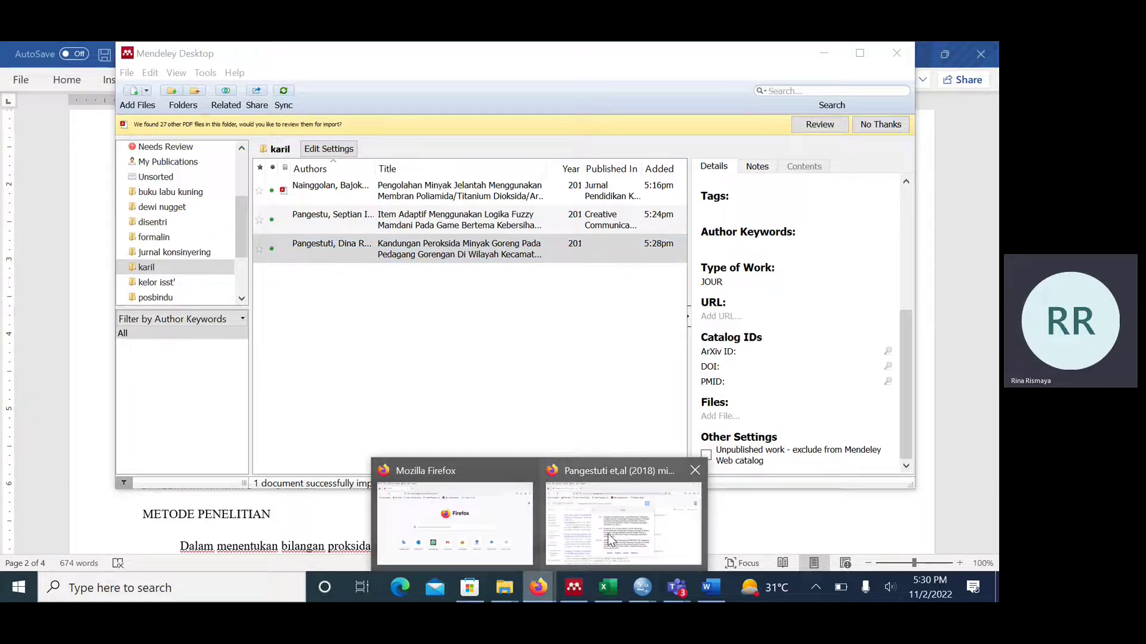
left_click(577, 539)
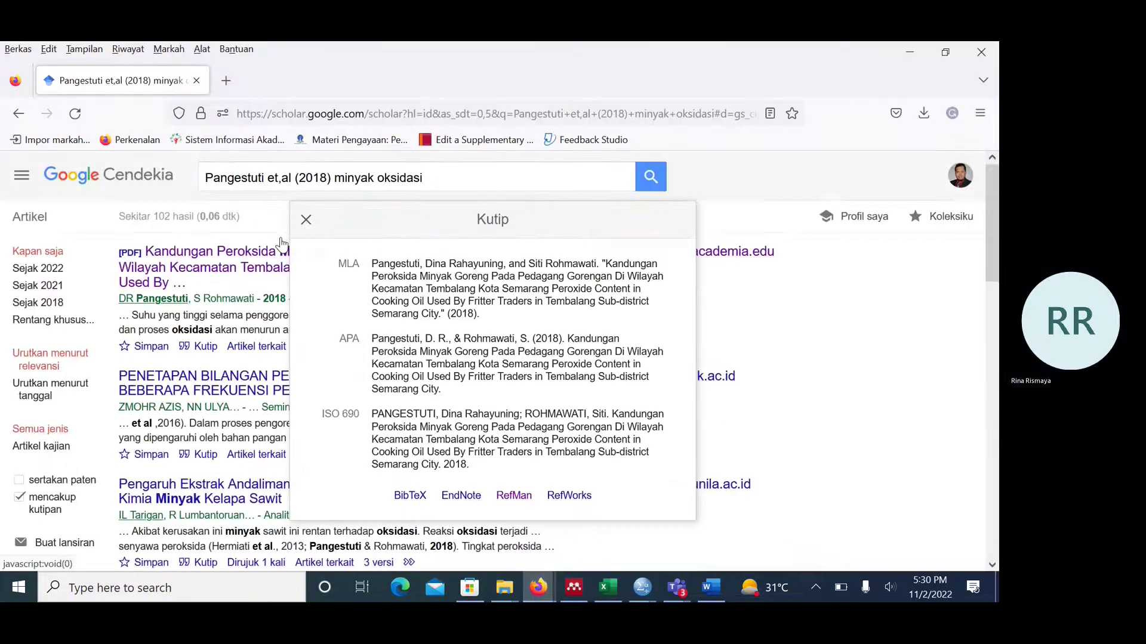
left_click(307, 220)
left_click(280, 267)
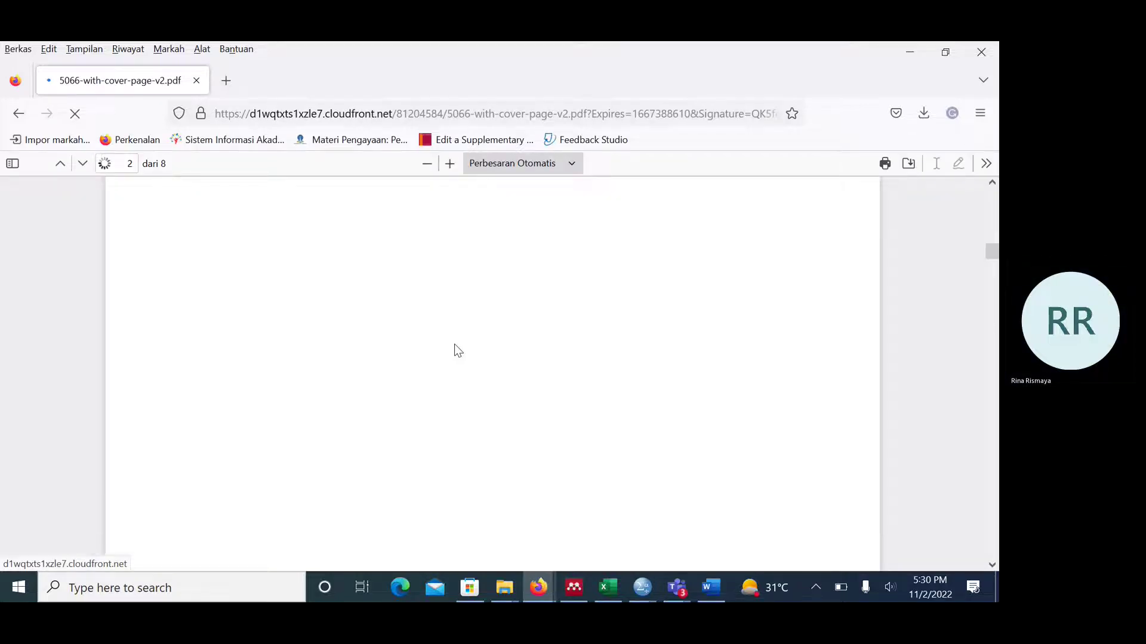
scroll(457, 349, "down", 1)
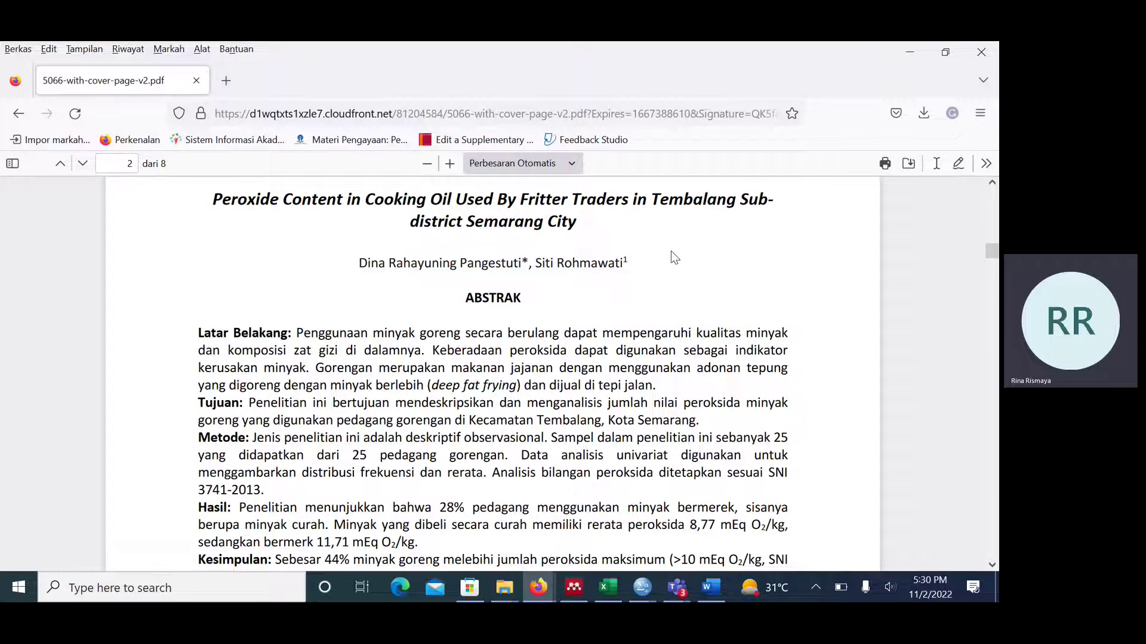
- Check the Teams meeting window and return to the KARIL paper in Word
left_click(679, 584)
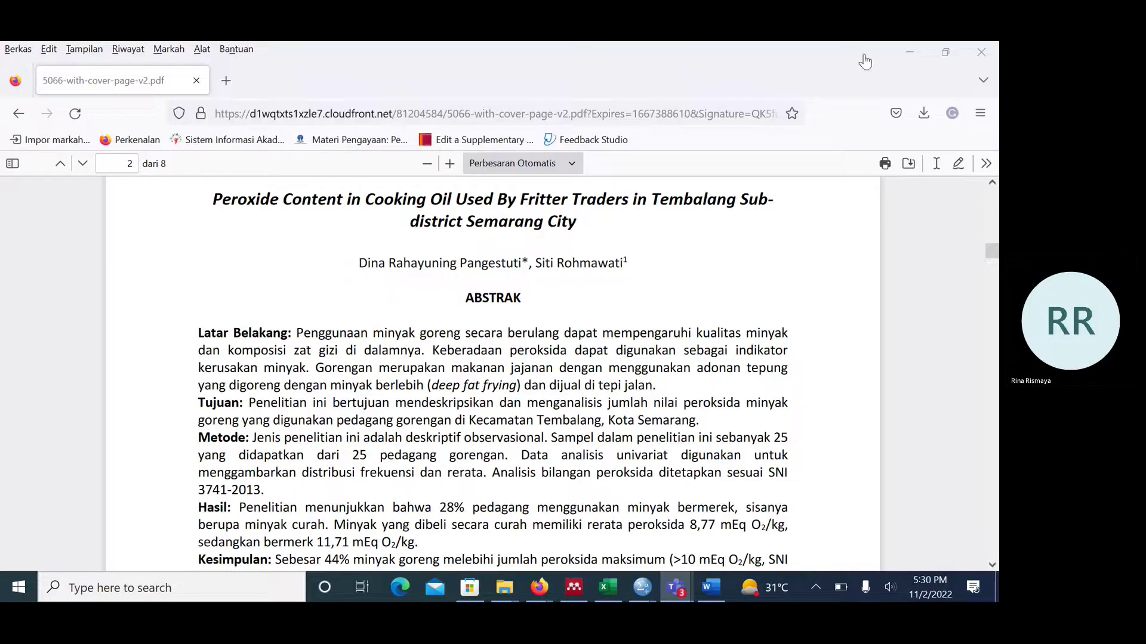
left_click(676, 587)
left_click(661, 524)
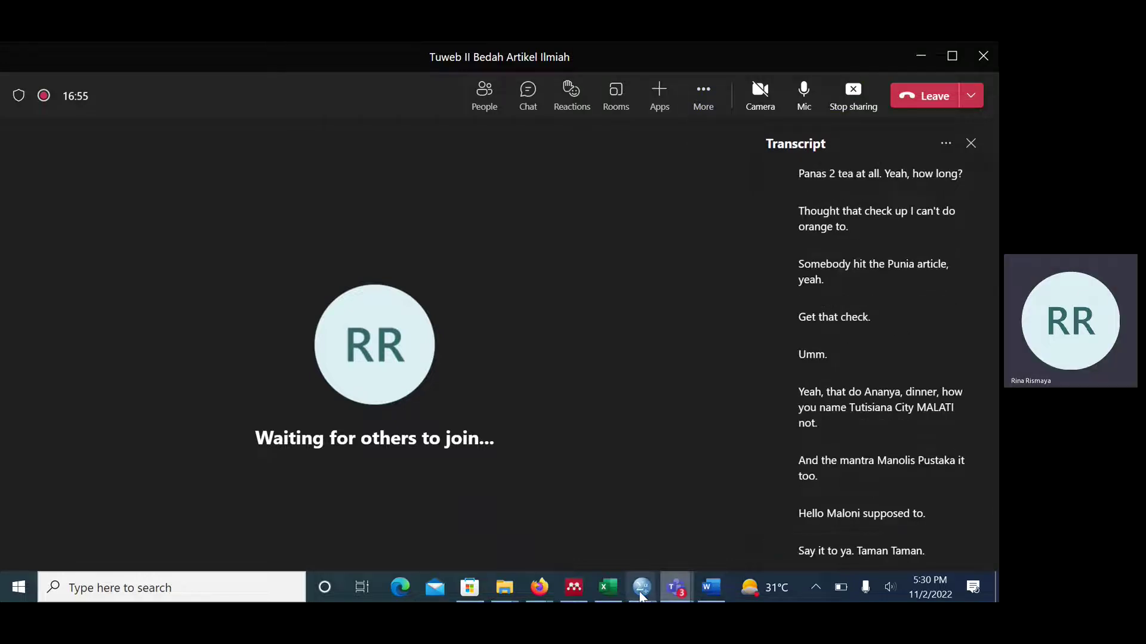
left_click(708, 591)
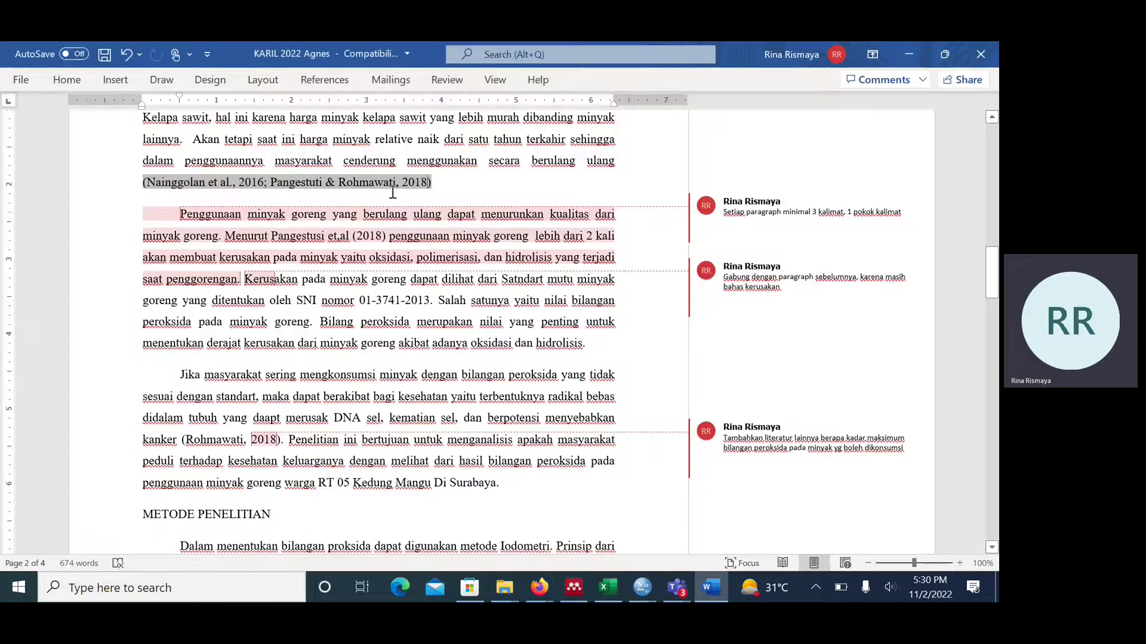
- Examine the author names and years of both sources in the merged citation at the paragraph's end
double_click(272, 182)
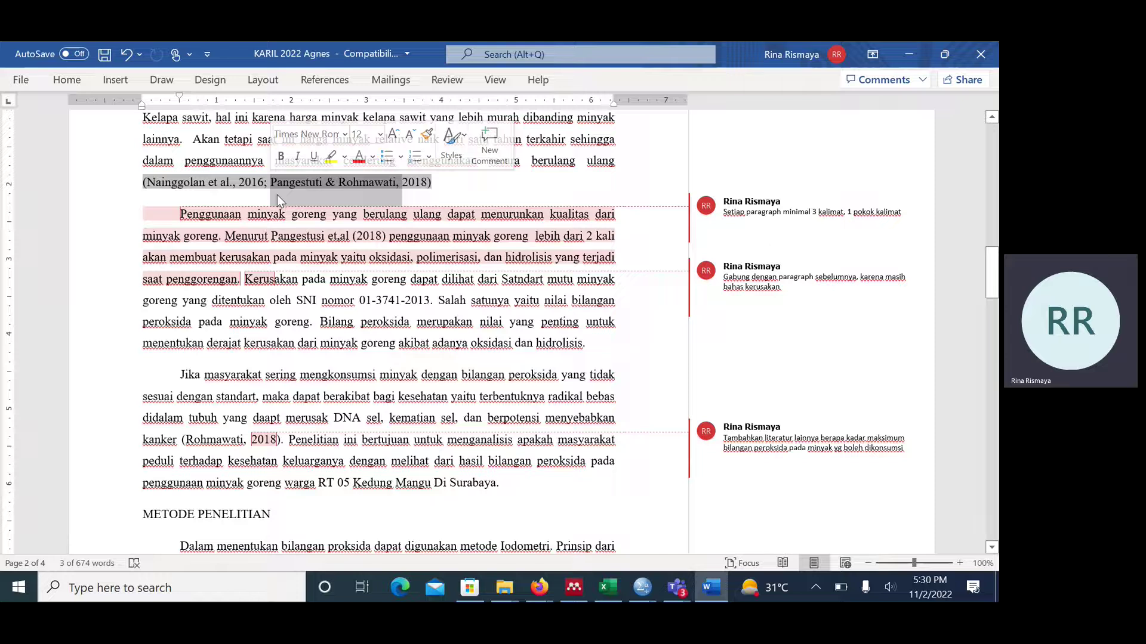
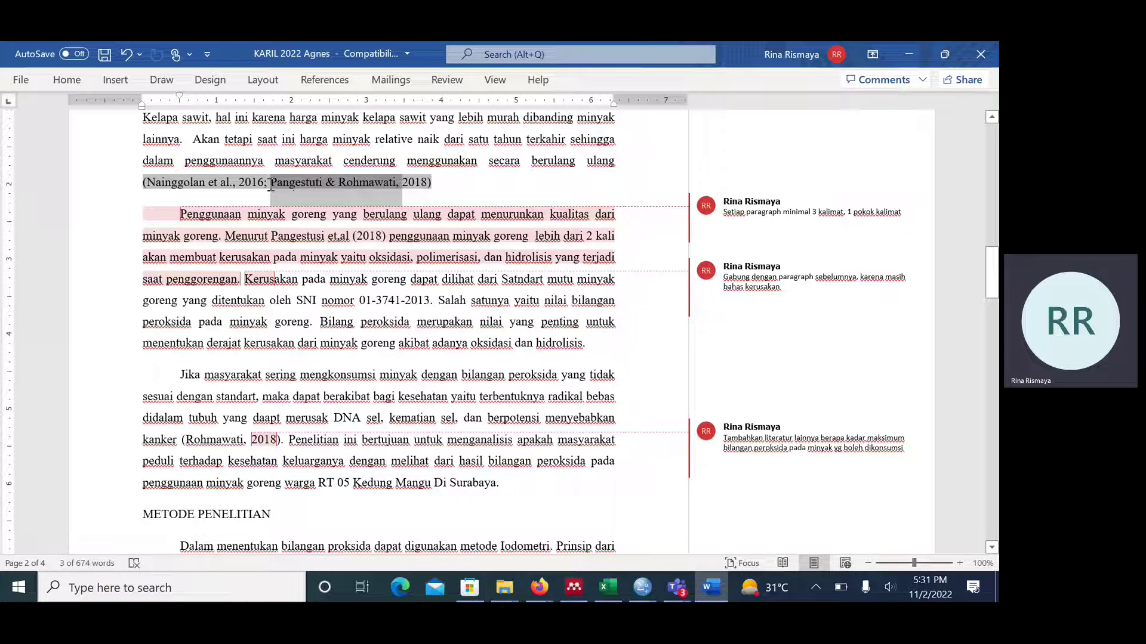
left_click_drag(270, 184, 320, 183)
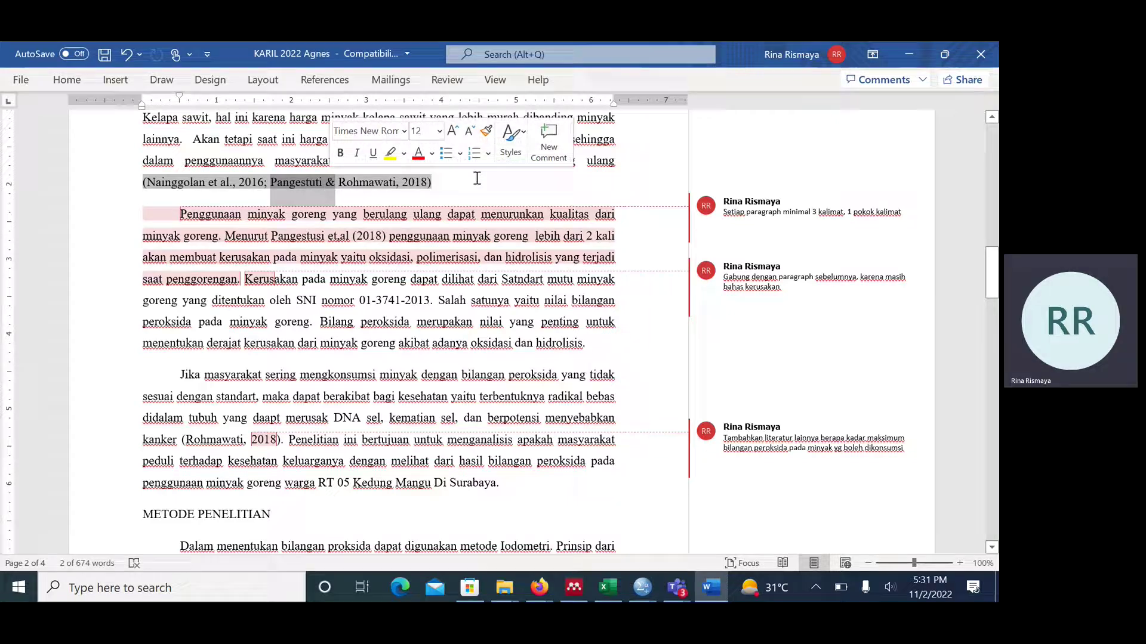
left_click_drag(475, 179, 272, 185)
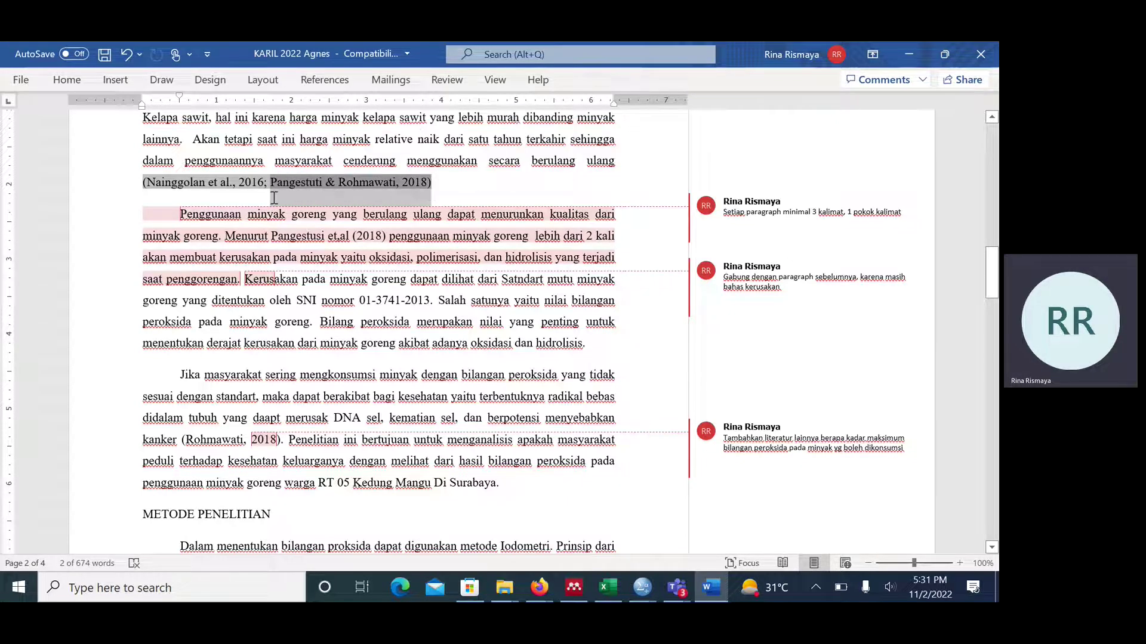
left_click(327, 242)
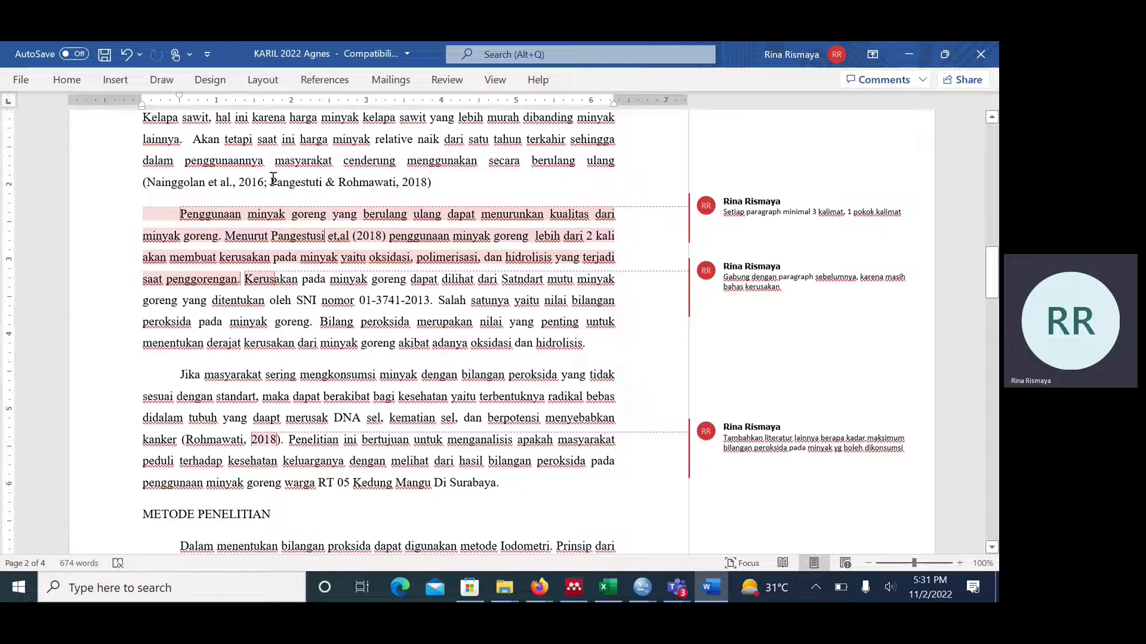
left_click(444, 179)
key("shift+Home")
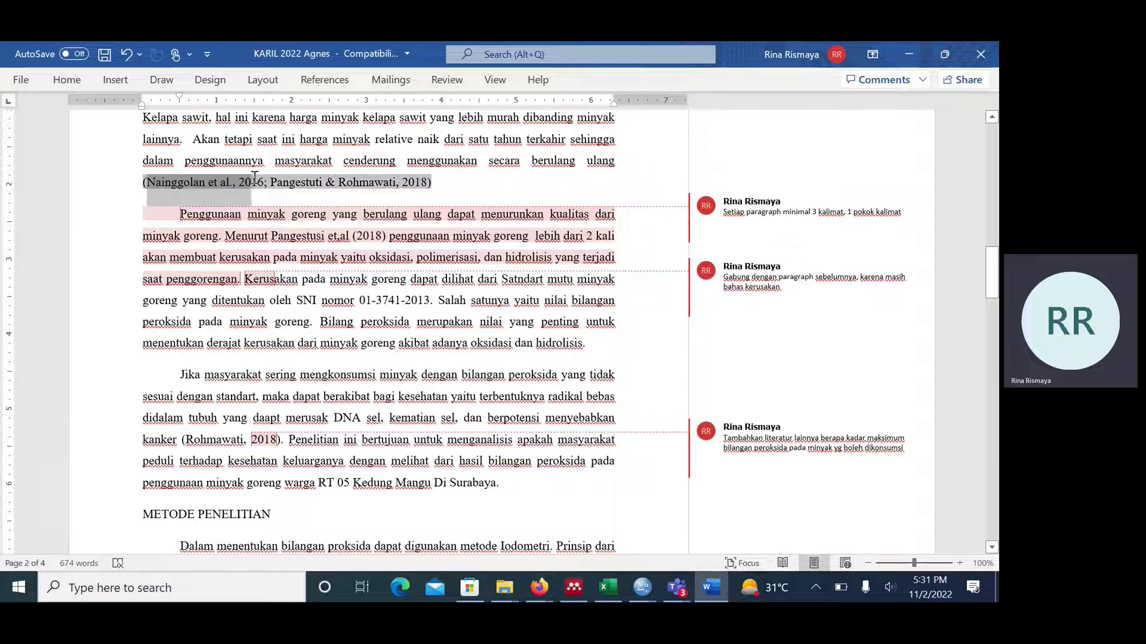
mouse_move(254, 177)
left_mouse_down()
mouse_move(271, 194)
mouse_move(247, 183)
left_mouse_up()
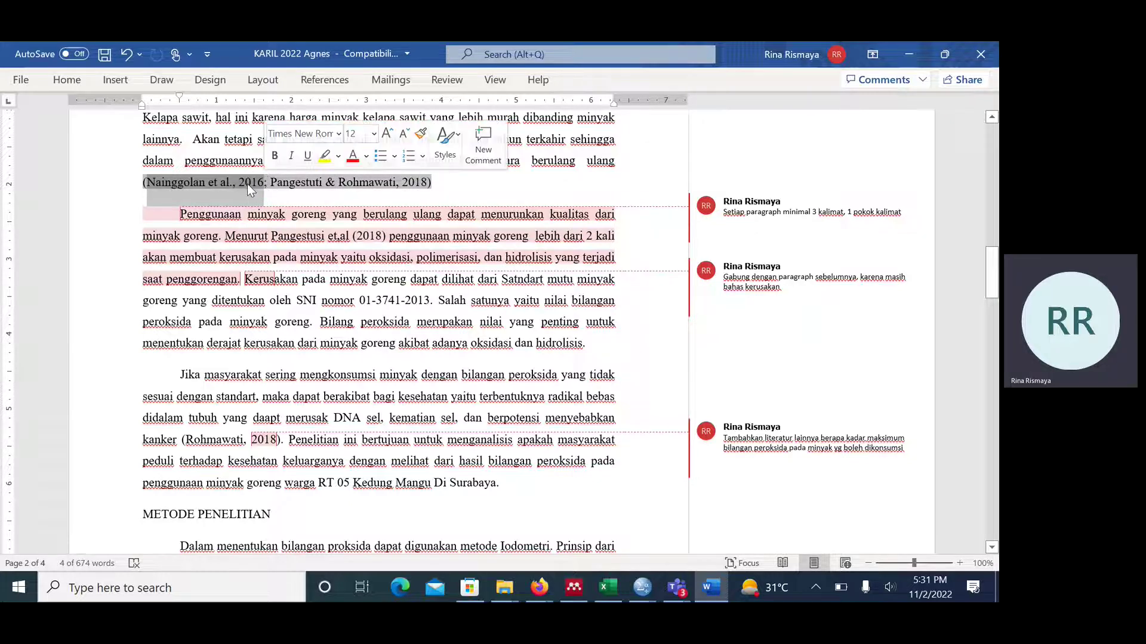
left_click(208, 183)
left_click(469, 198)
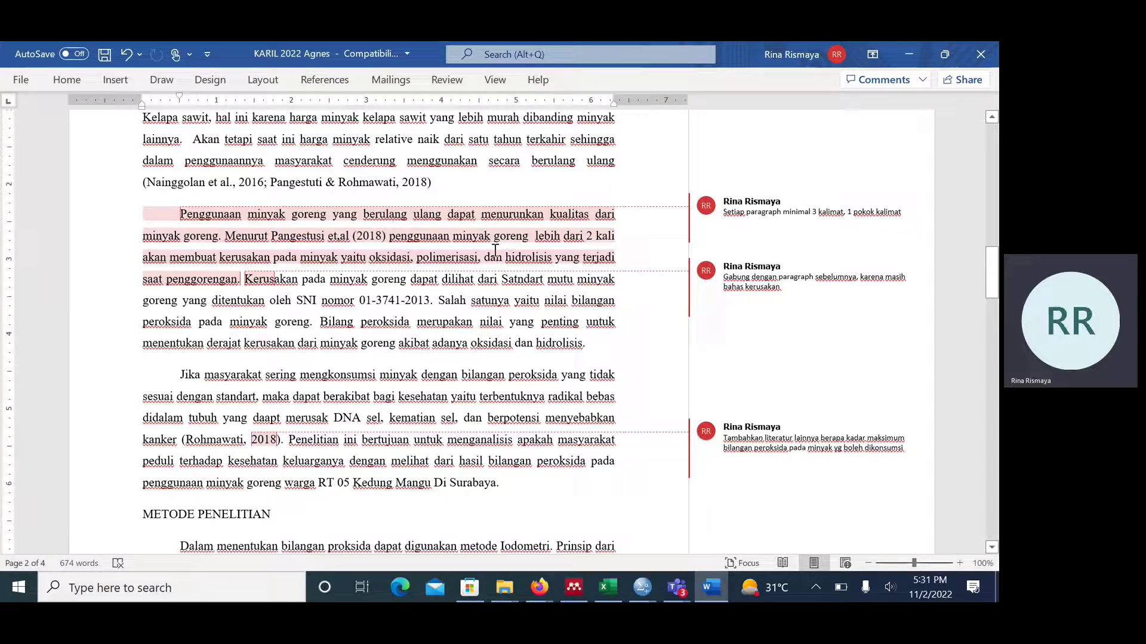
- Look through the equipment list and the Cara Kerja section of the paper
scroll(495, 250, "down", 12)
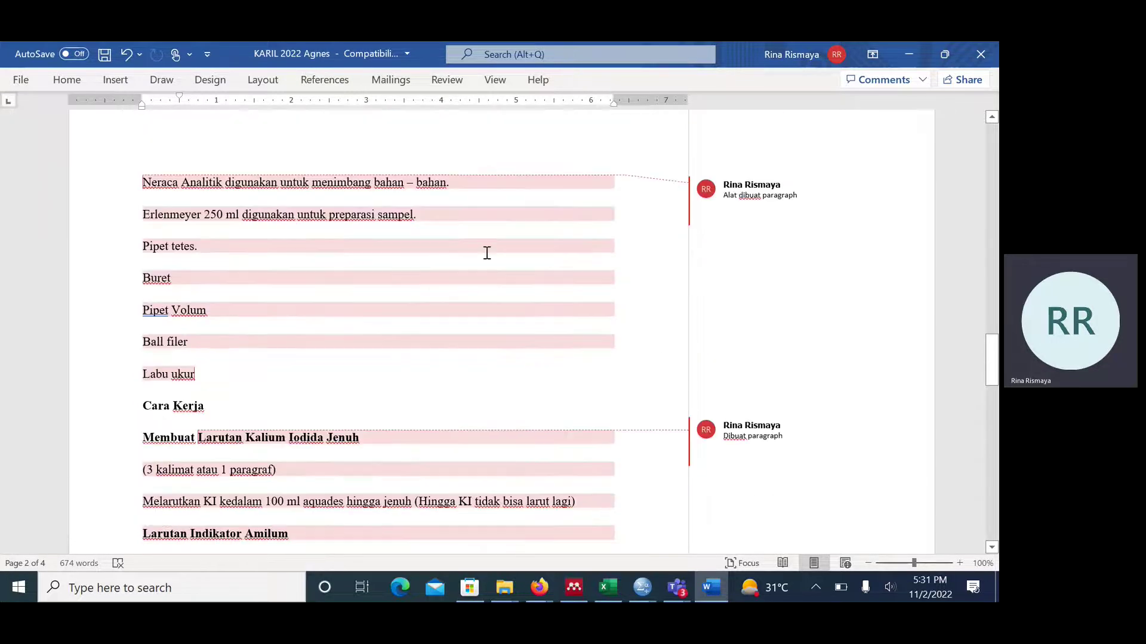
scroll(487, 253, "up", 6)
scroll(481, 243, "down", 12)
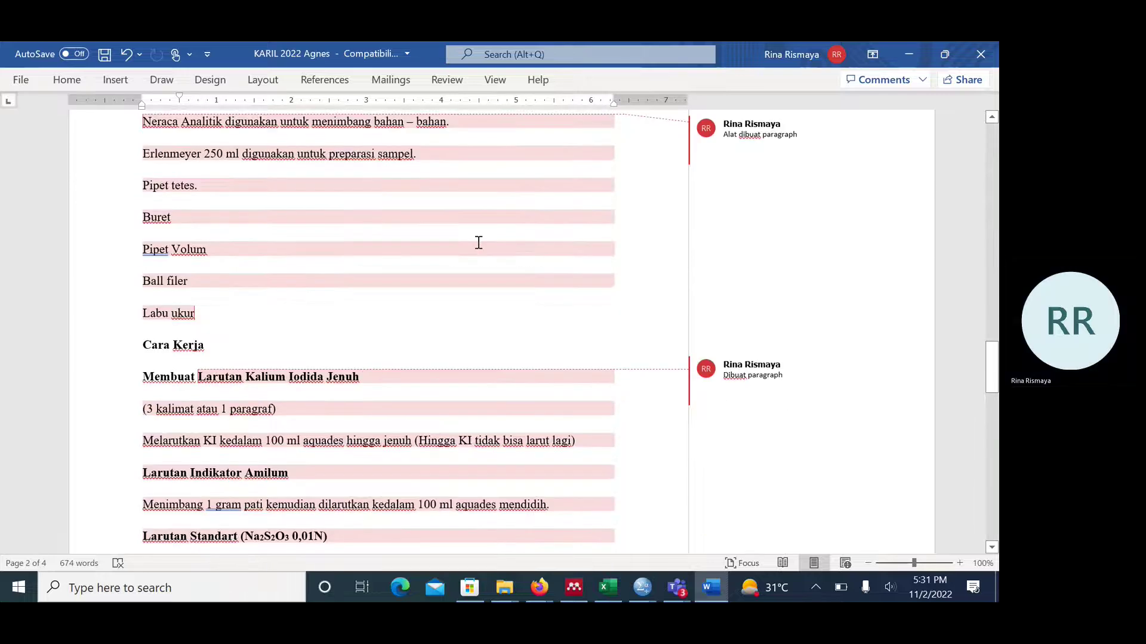
- Examine the two references listed under Daftar Pustaka at the end of the document
scroll(472, 245, "down", 20)
scroll(530, 264, "up", 2)
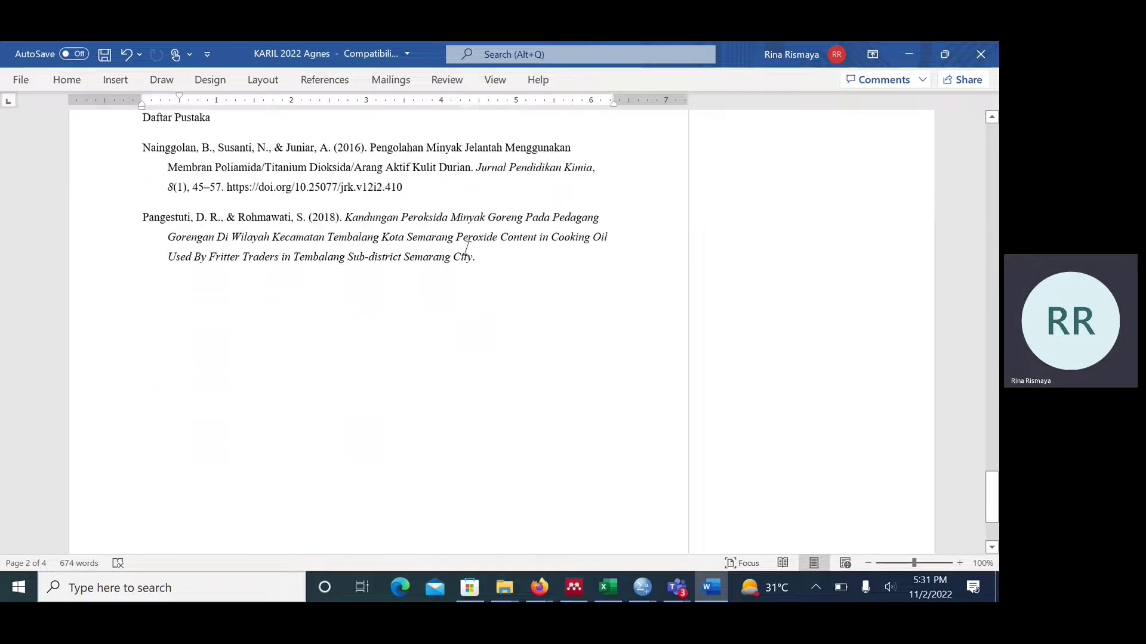
left_click_drag(530, 264, 267, 206)
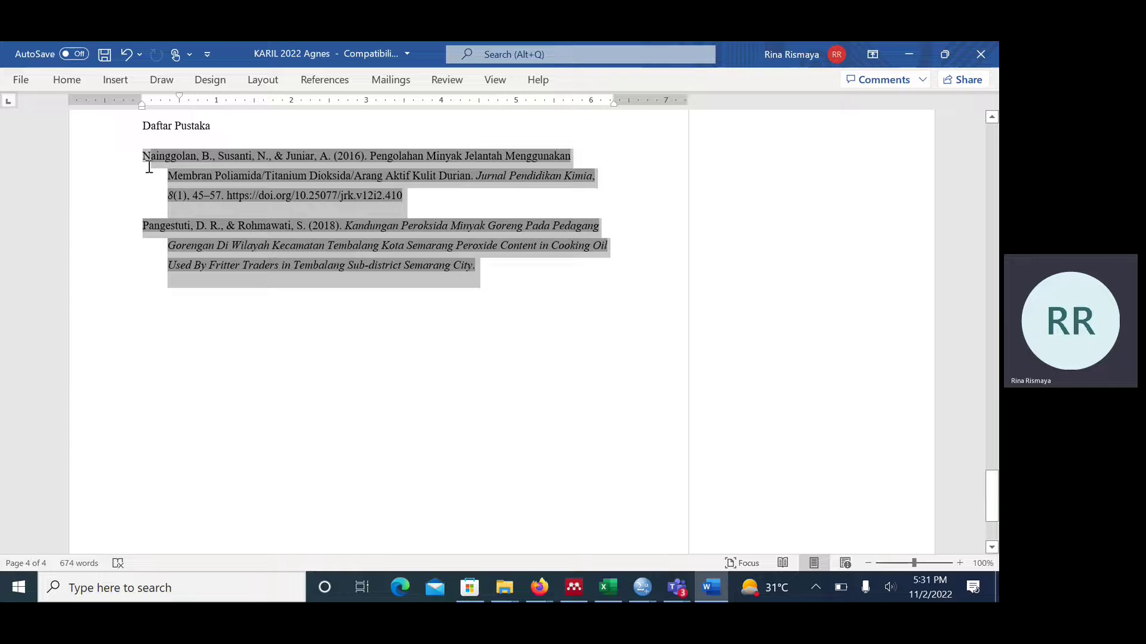
left_click_drag(149, 167, 150, 167)
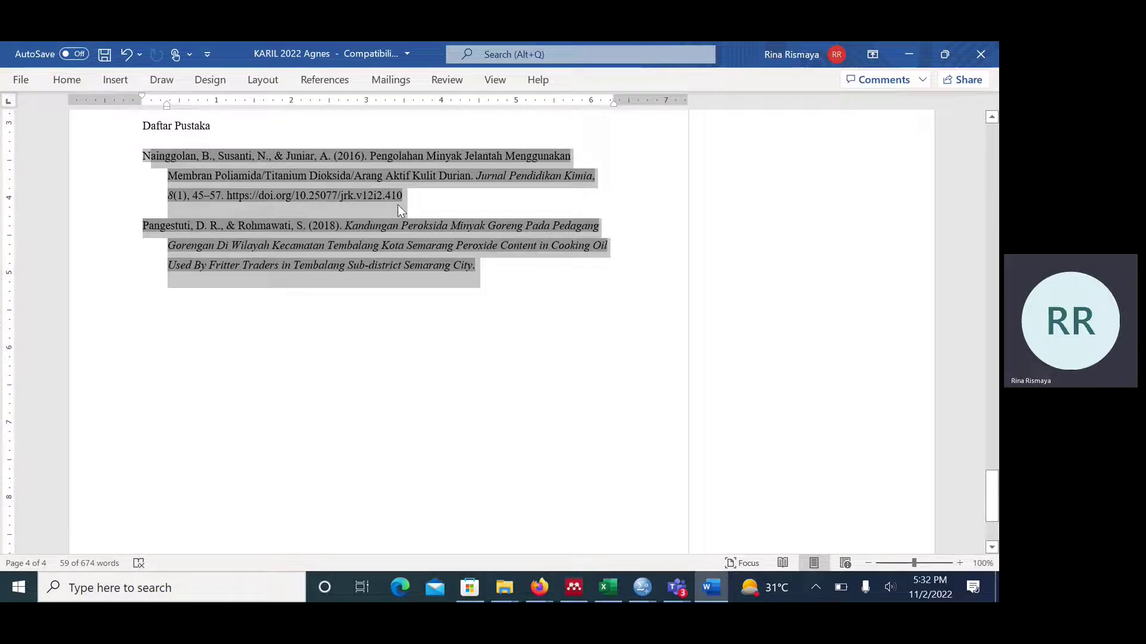
left_click(397, 206)
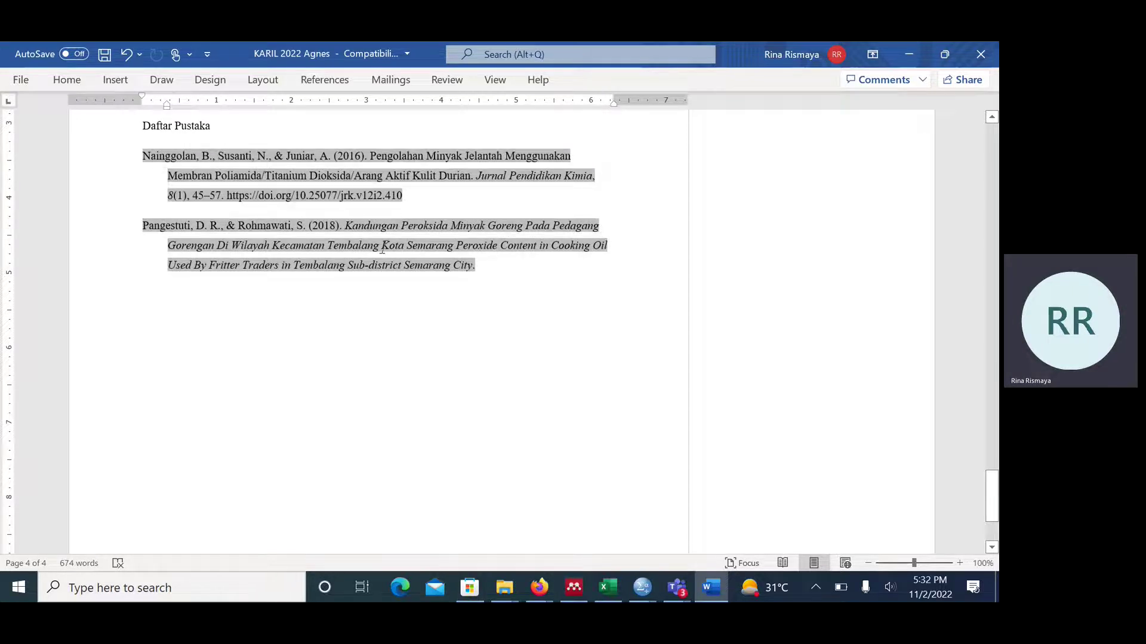
scroll(392, 225, "up", 10)
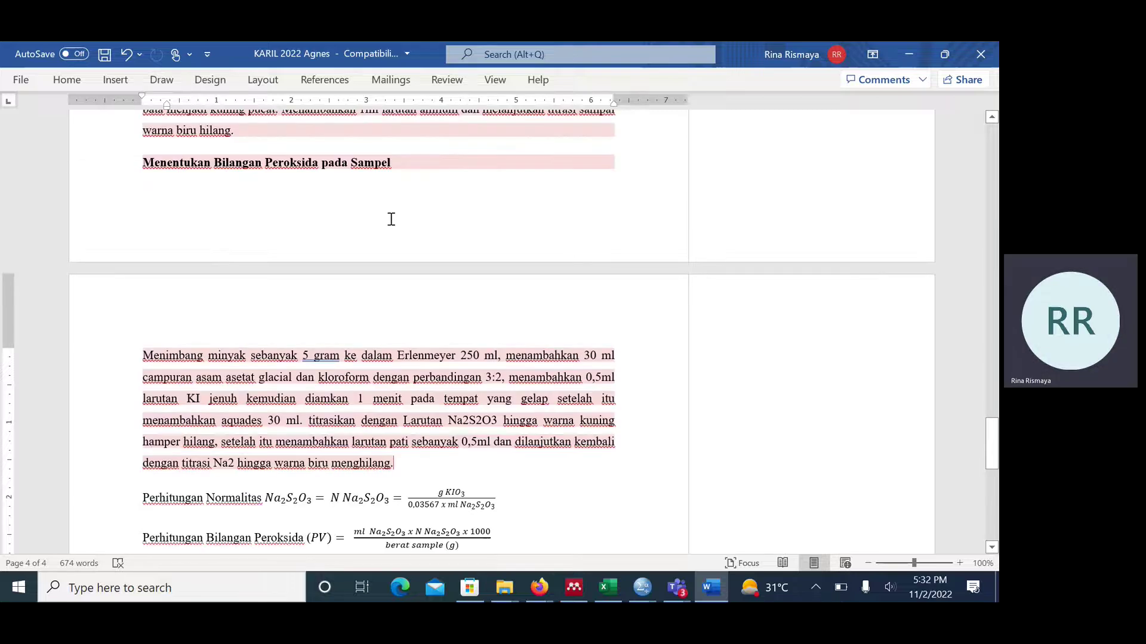
- Switch to the 5066-with-cover-page-v2.pdf window in Firefox and examine the article's cover and first page for its journal name and publication details
left_click(541, 586)
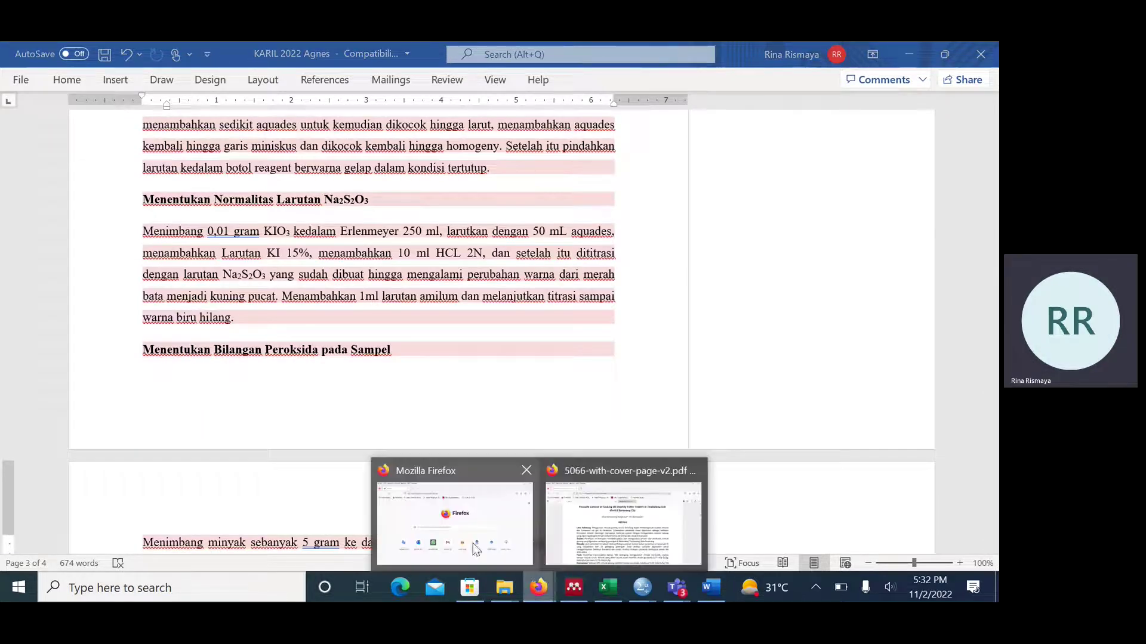
left_click(584, 532)
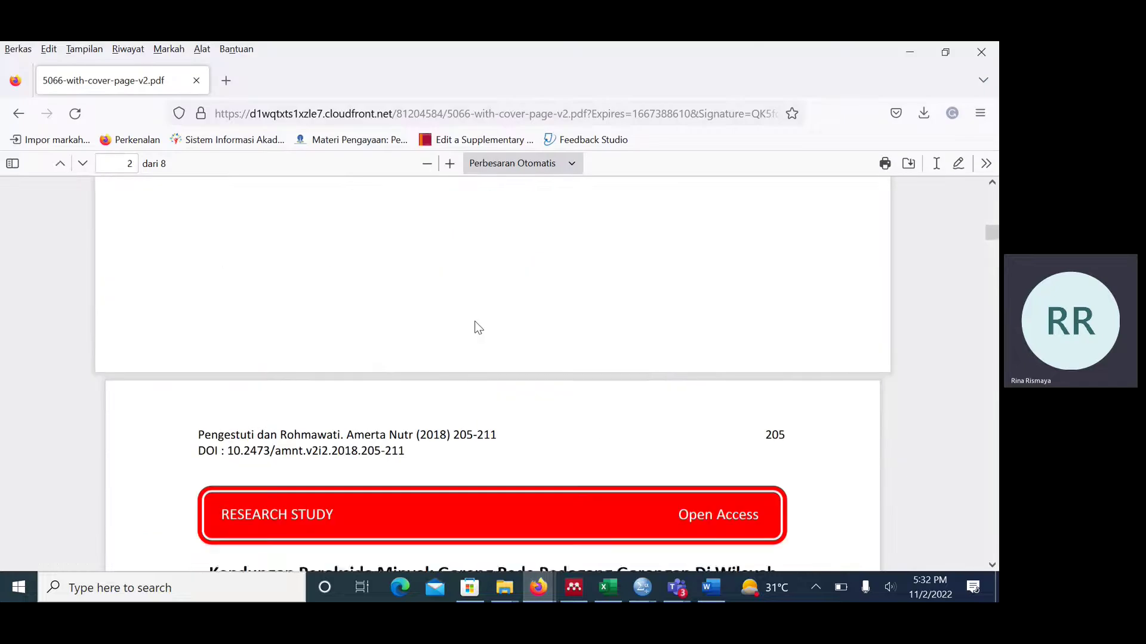
scroll(475, 320, "down", 3)
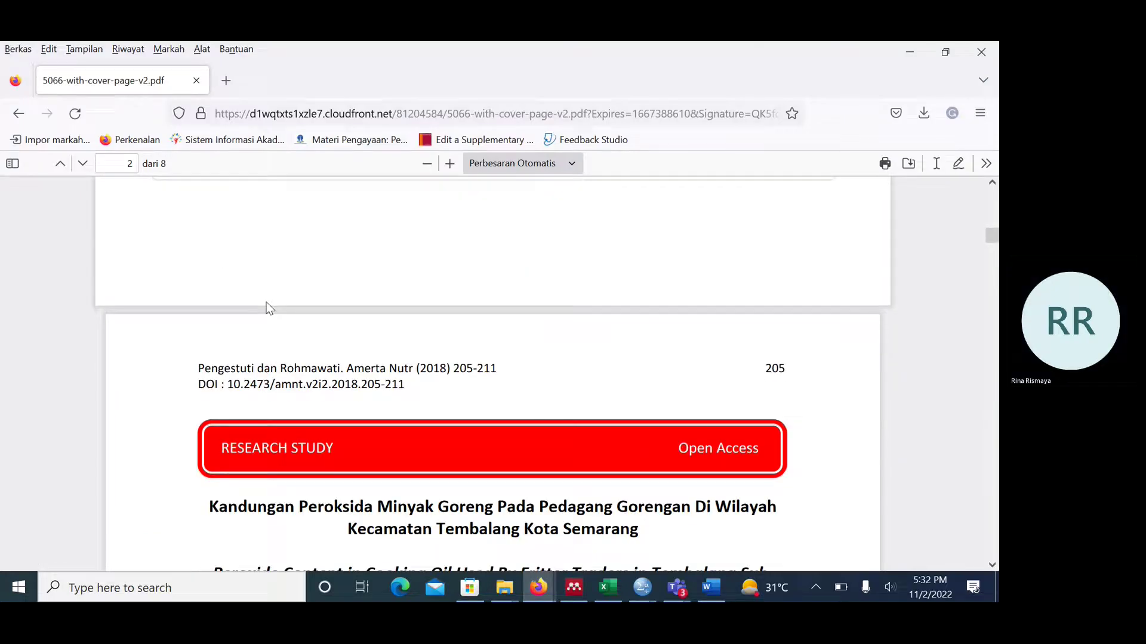
scroll(542, 484, "up", 10)
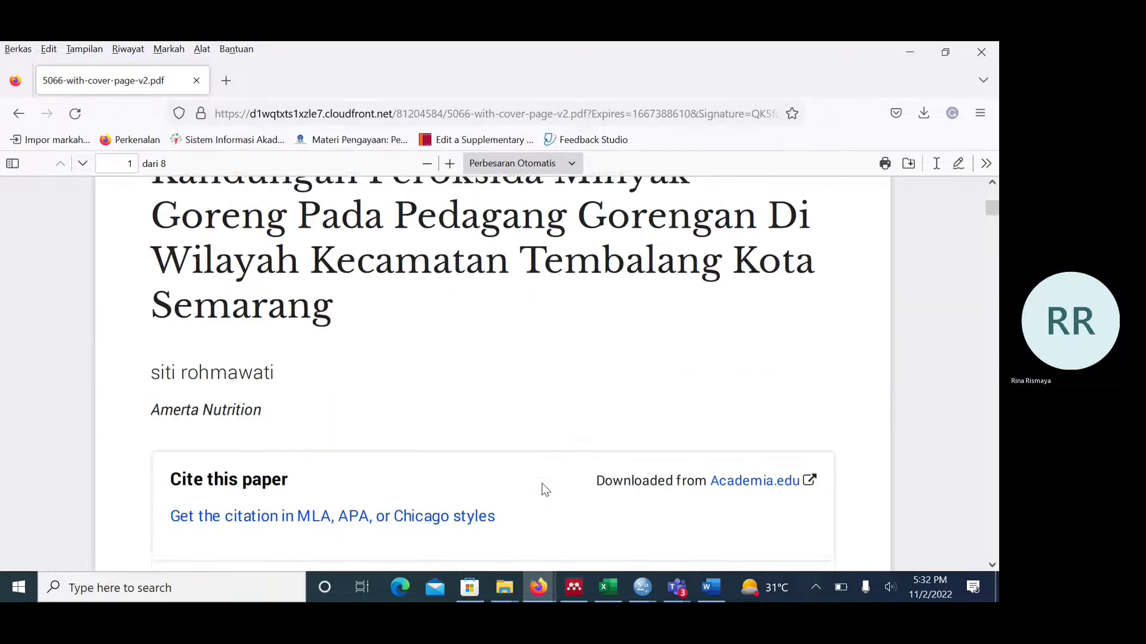
scroll(542, 484, "down", 2)
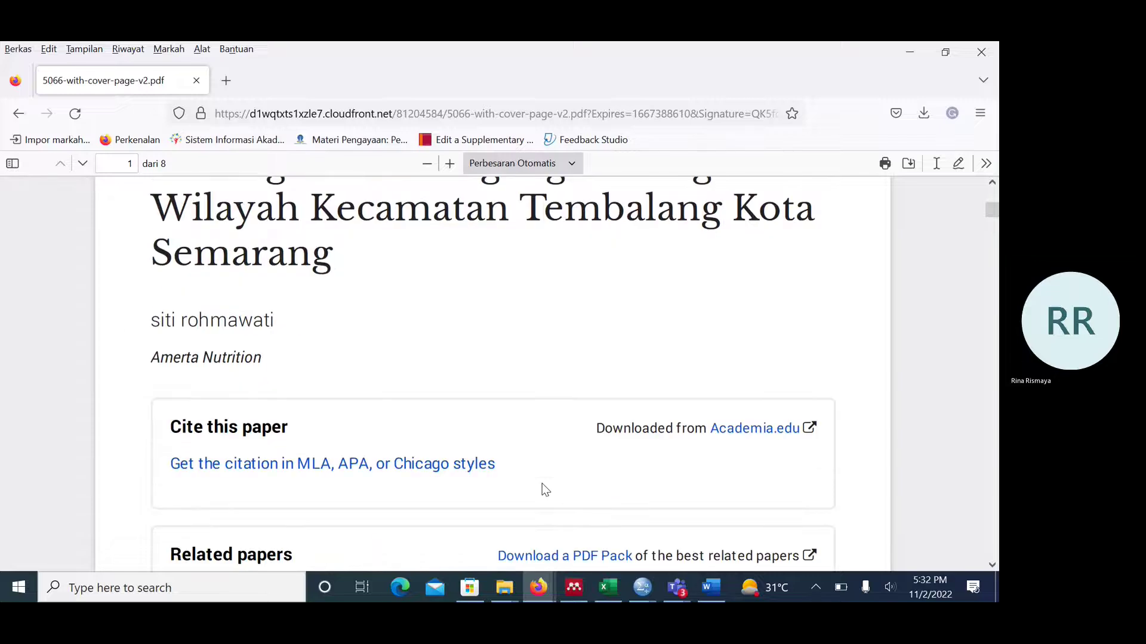
scroll(542, 484, "down", 10)
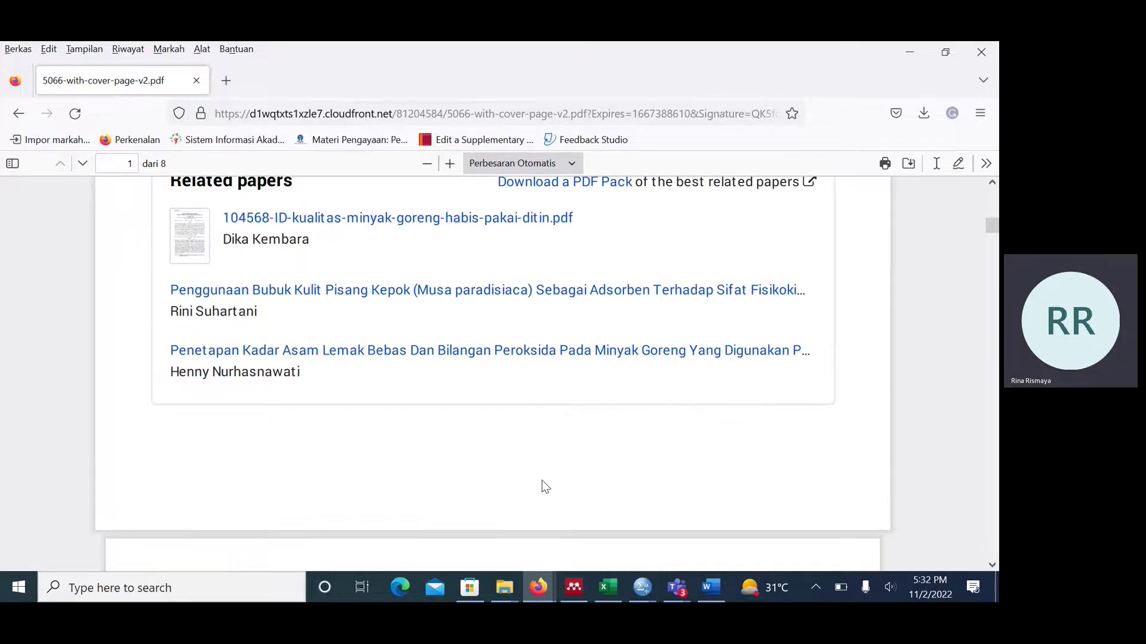
scroll(542, 484, "up", 4)
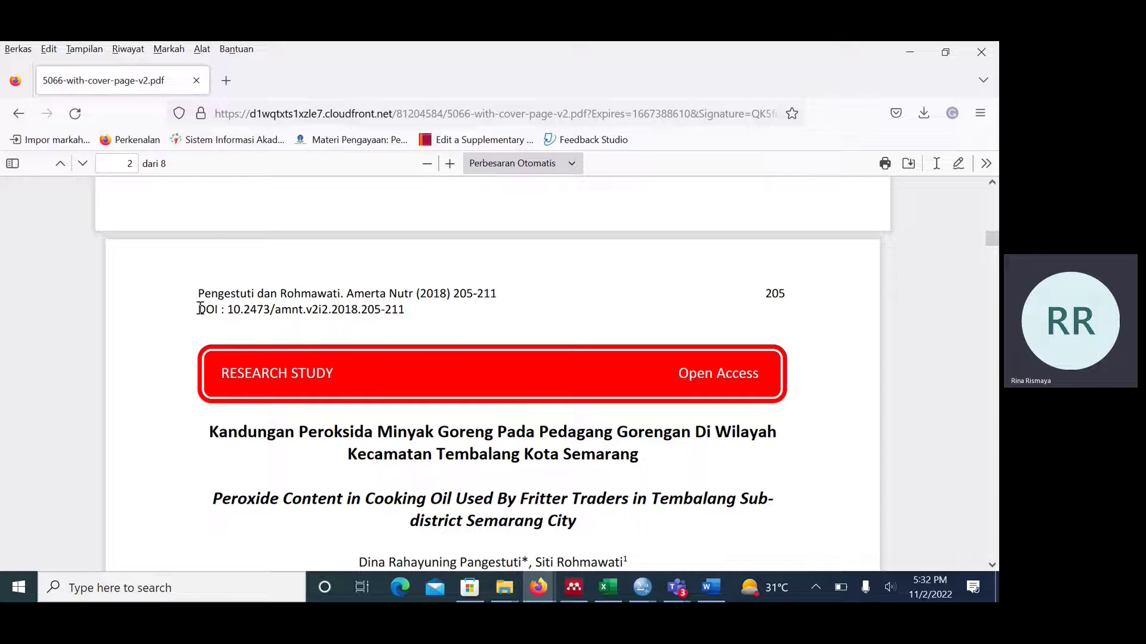
left_click_drag(348, 294, 418, 299)
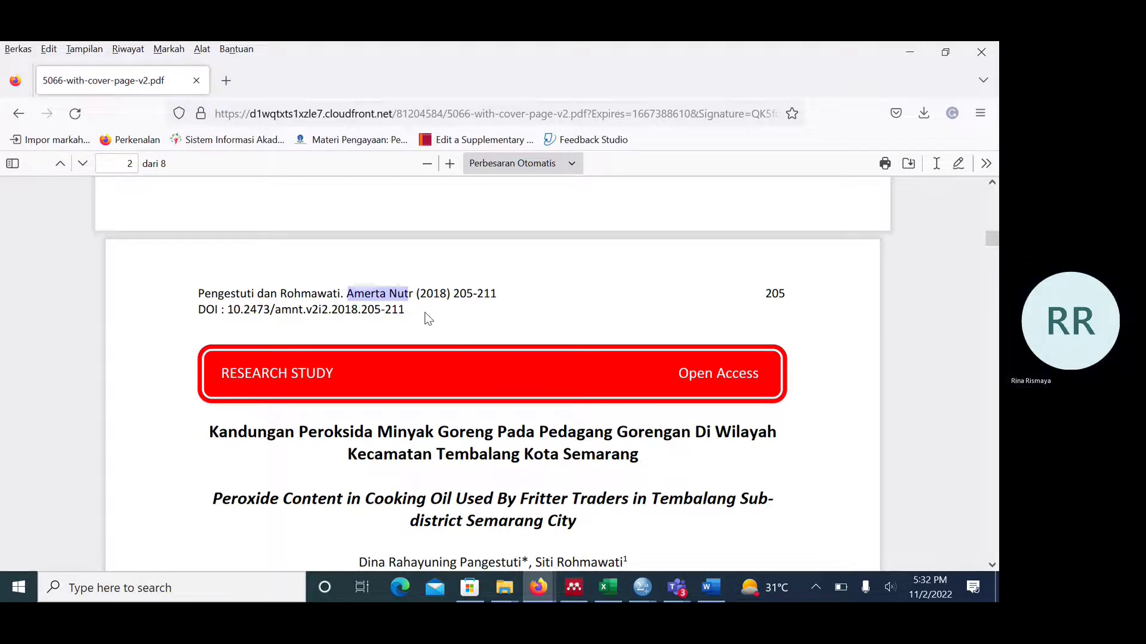
scroll(429, 319, "down", 20)
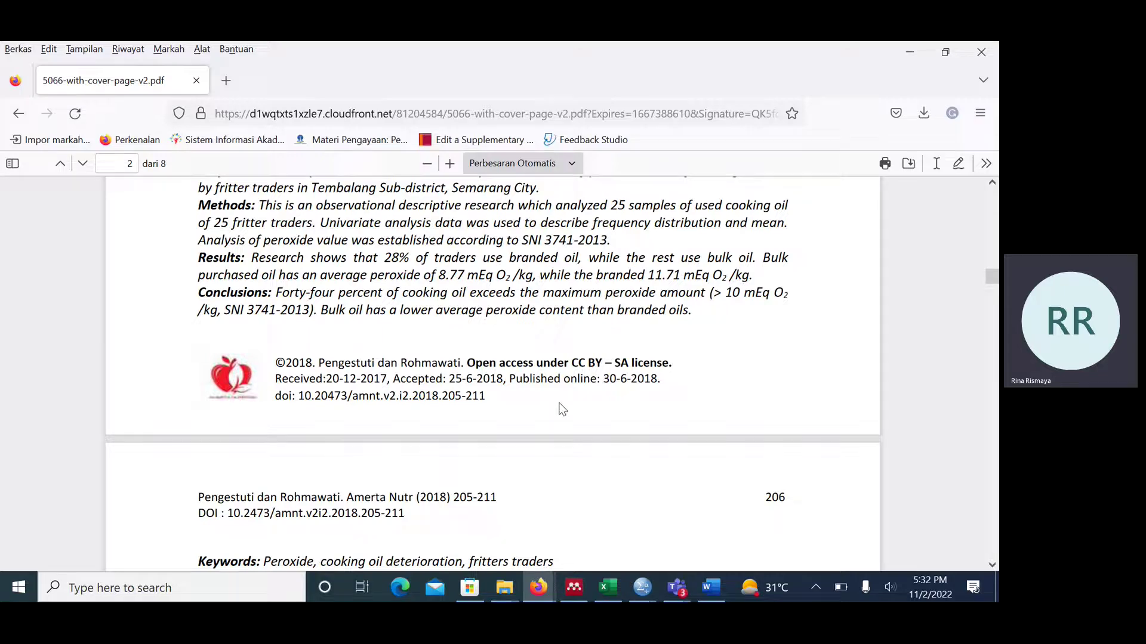
- Switch to Mendeley Desktop and set the journal of the Kandungan Peroksida Minyak Goreng entry to Amerta Nutrition
left_click(574, 588)
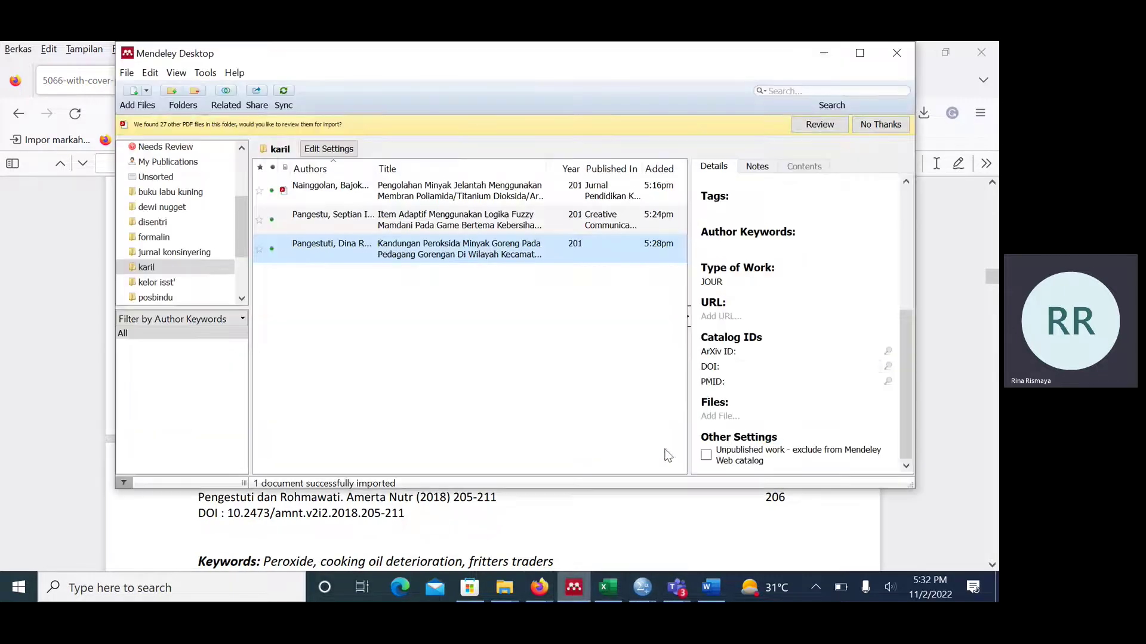
scroll(759, 298, "up", 5)
scroll(759, 298, "up", 1)
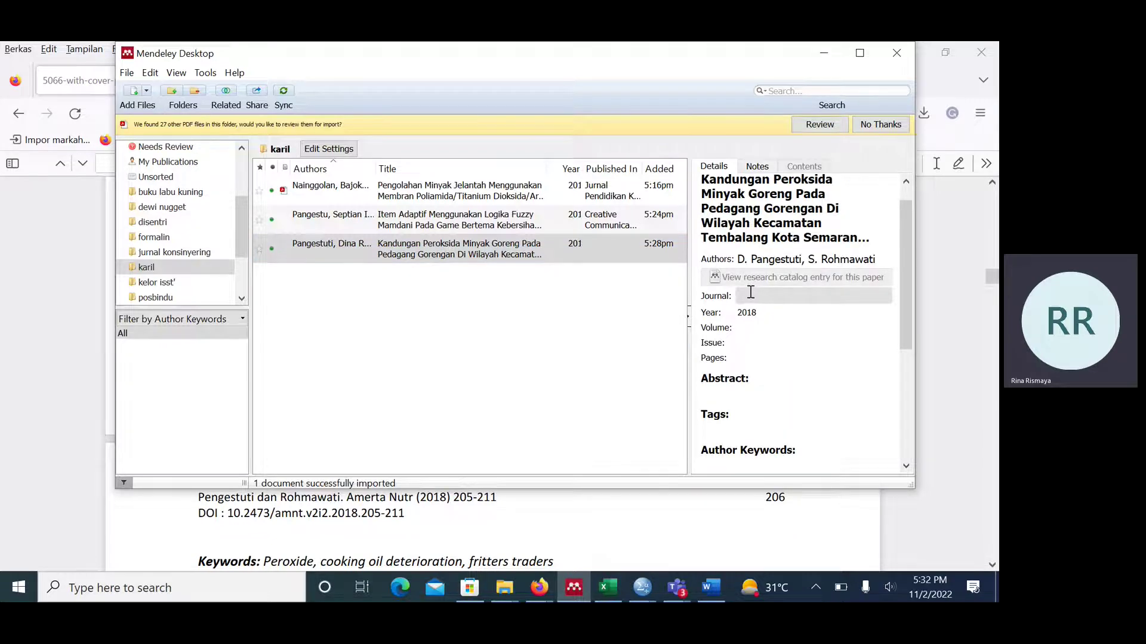
scroll(750, 293, "up", 1)
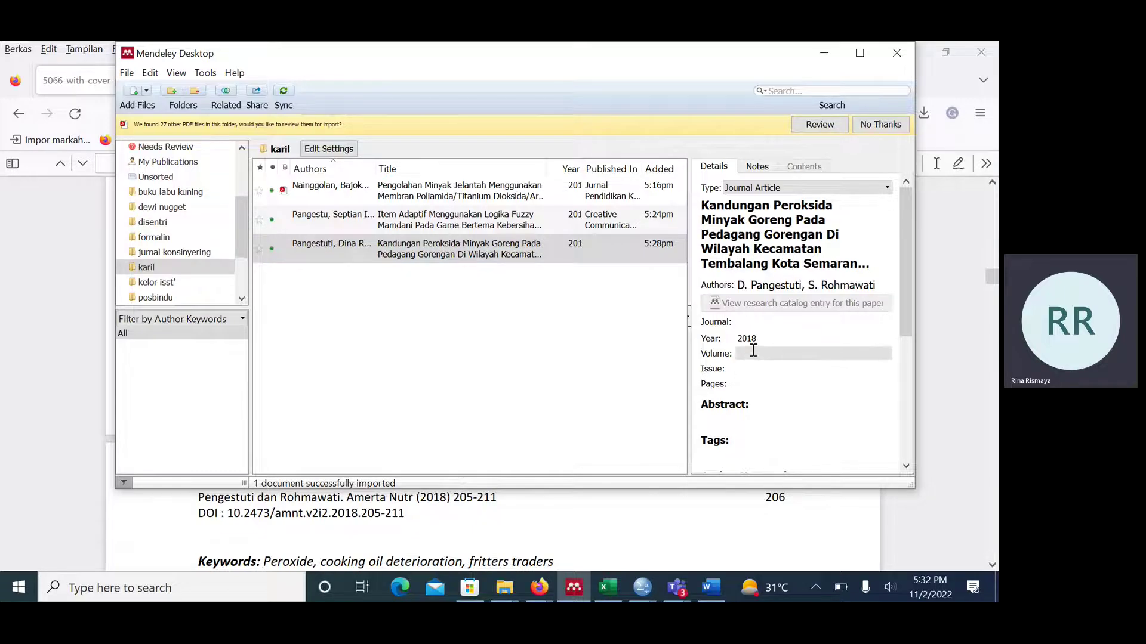
left_click(749, 322)
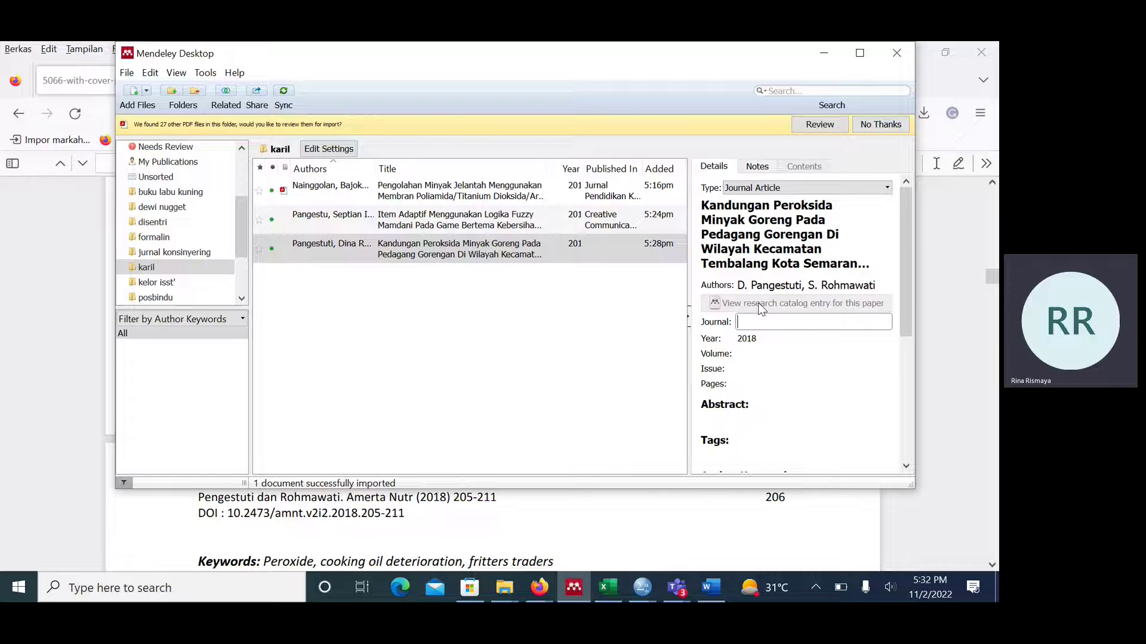
type("Amerta Nutrition")
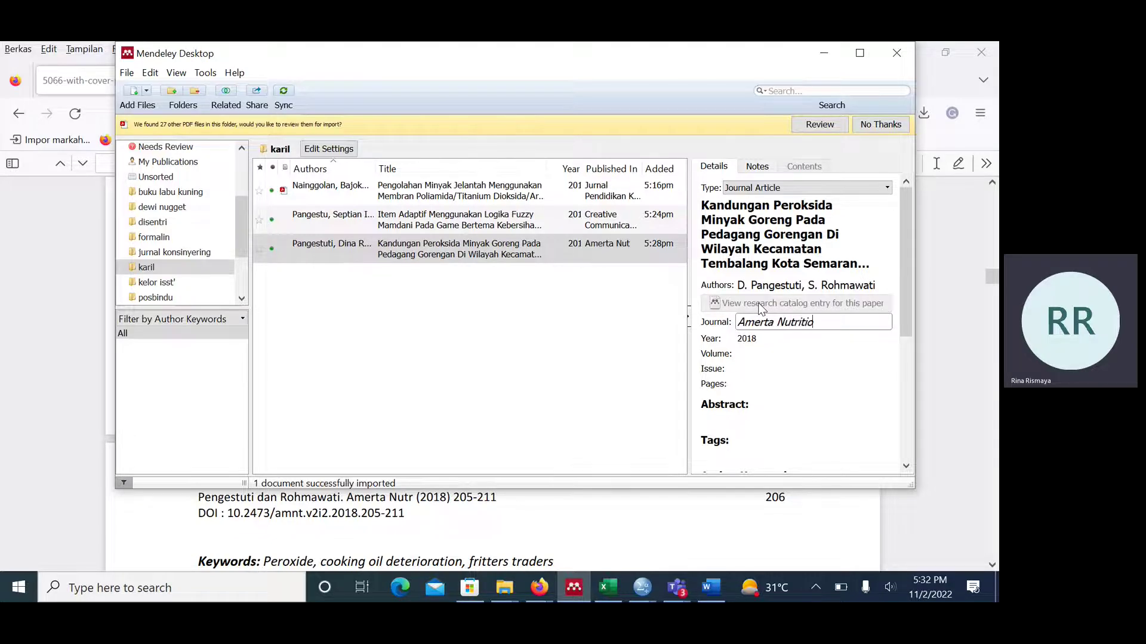
- Examine the article's page headers and opening pages in the PDF for the volume, issue and page numbers
left_click(763, 357)
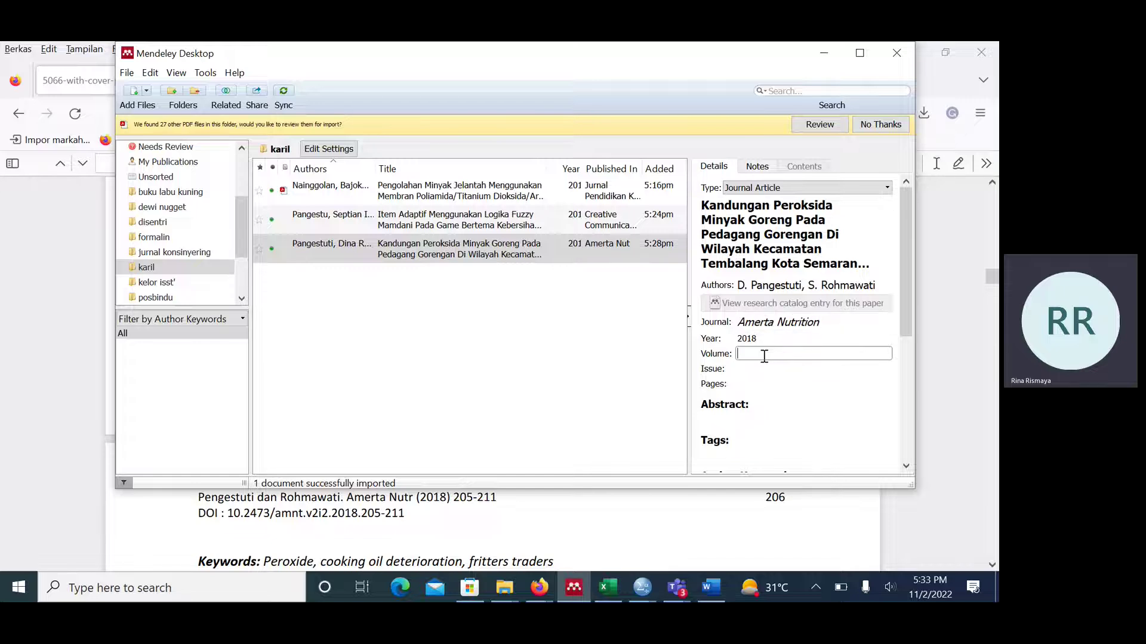
left_click_drag(554, 50, 665, 281)
scroll(814, 248, "up", 10)
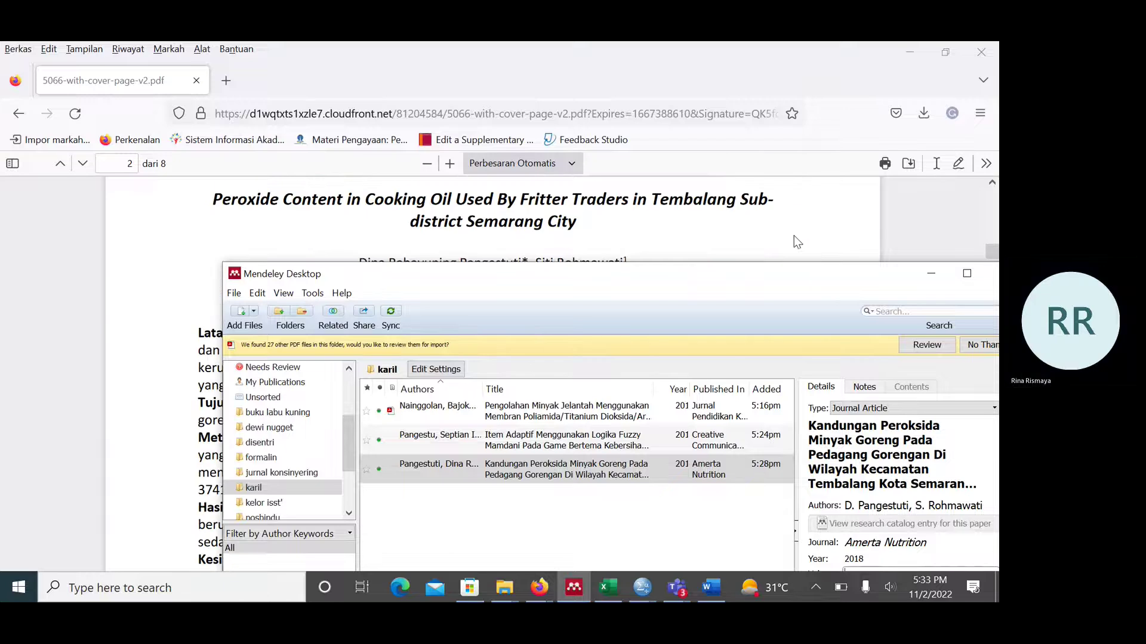
scroll(791, 228, "down", 12)
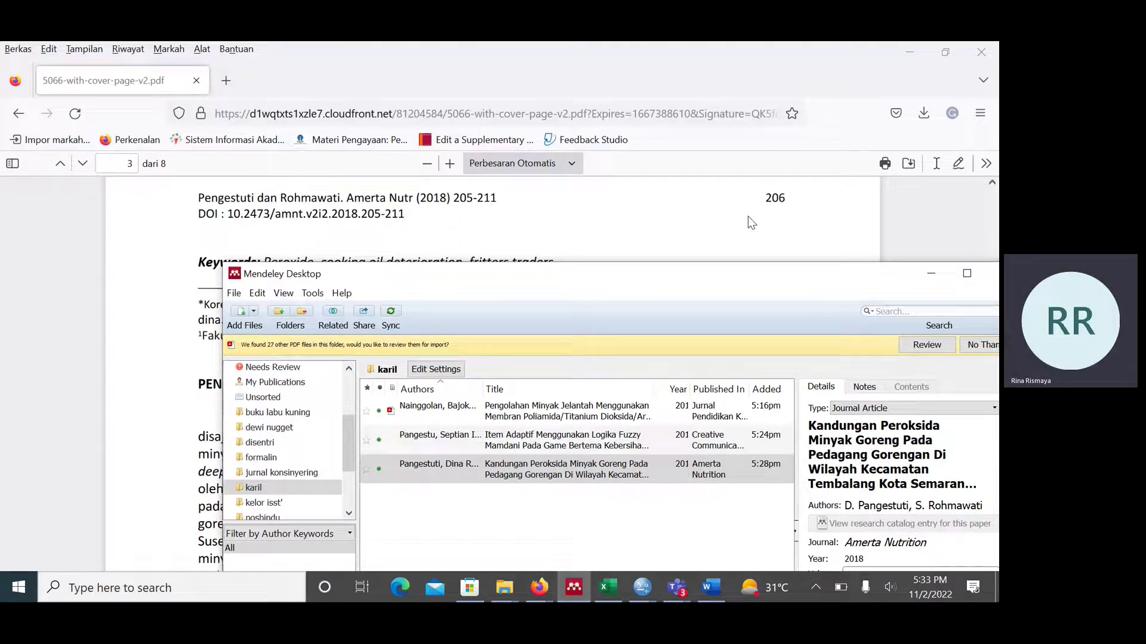
scroll(603, 224, "down", 3)
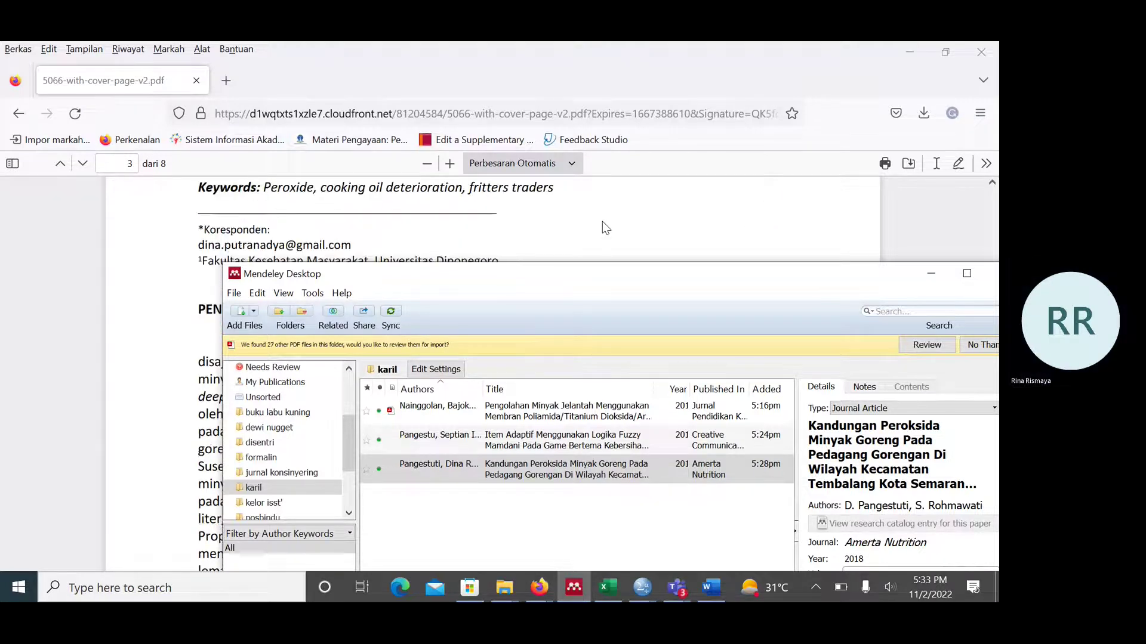
scroll(603, 221, "up", 5)
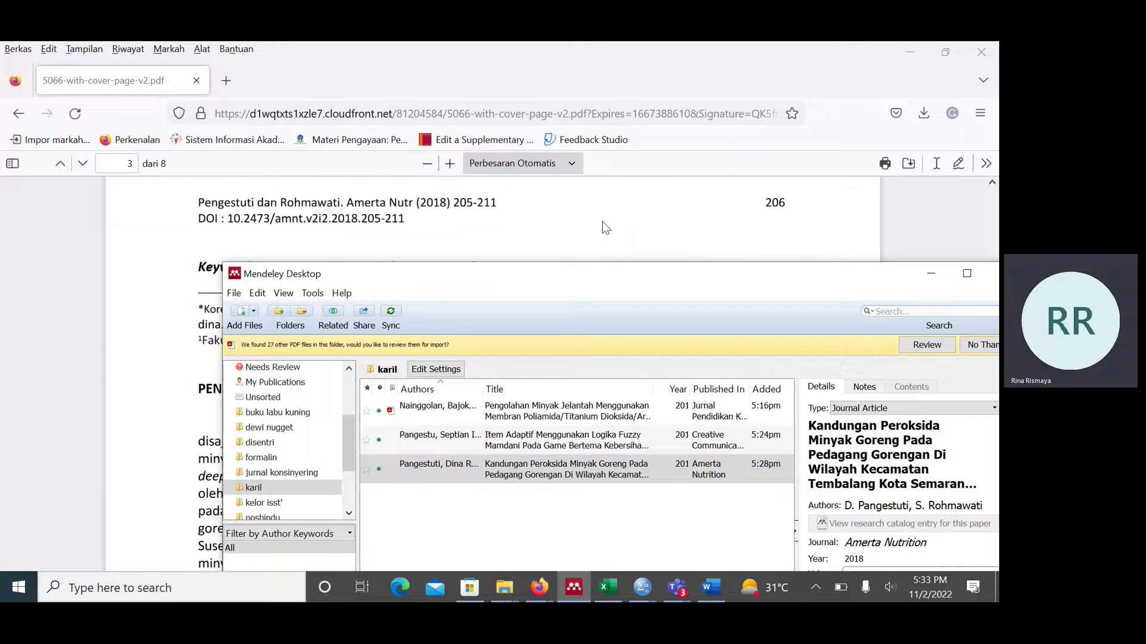
scroll(597, 248, "down", 3)
scroll(599, 248, "up", 1)
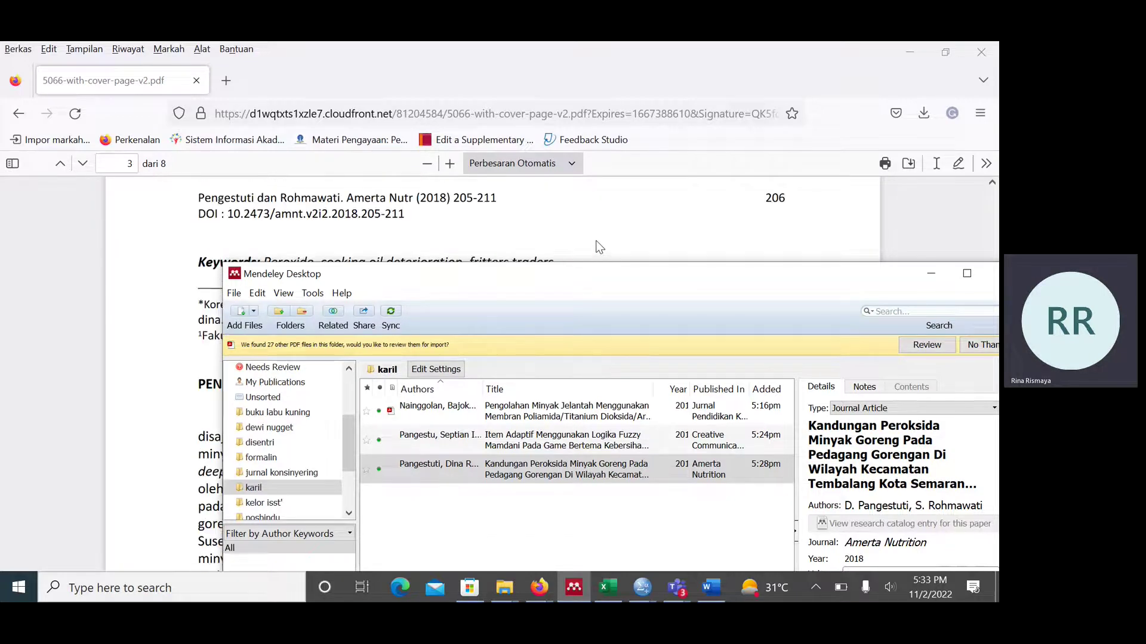
- Set the page range of the Kandungan Peroksida Minyak Goreng entry to 205-211
left_click_drag(601, 286, 461, 250)
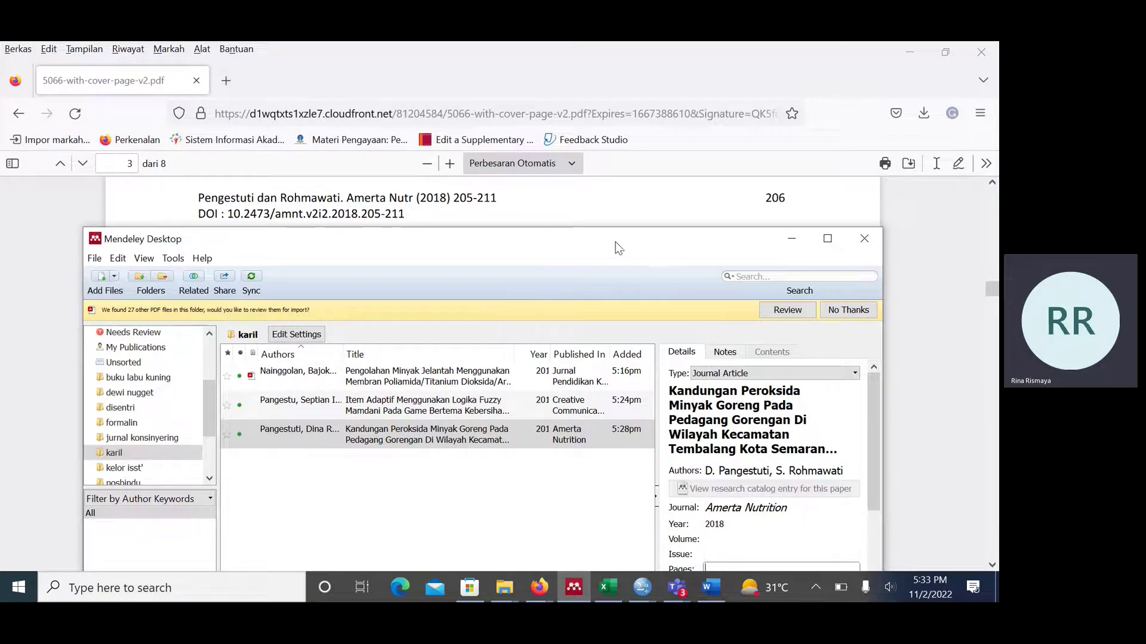
left_click_drag(618, 247, 620, 181)
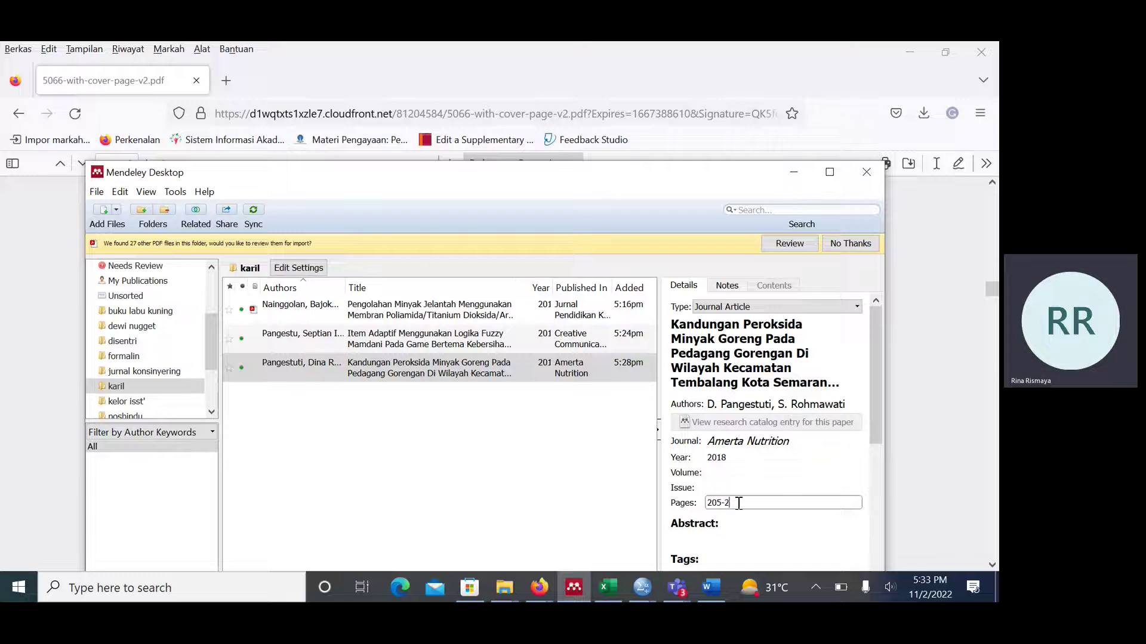
key("BackSpace")
type("2")
scroll(679, 484, "down", 2)
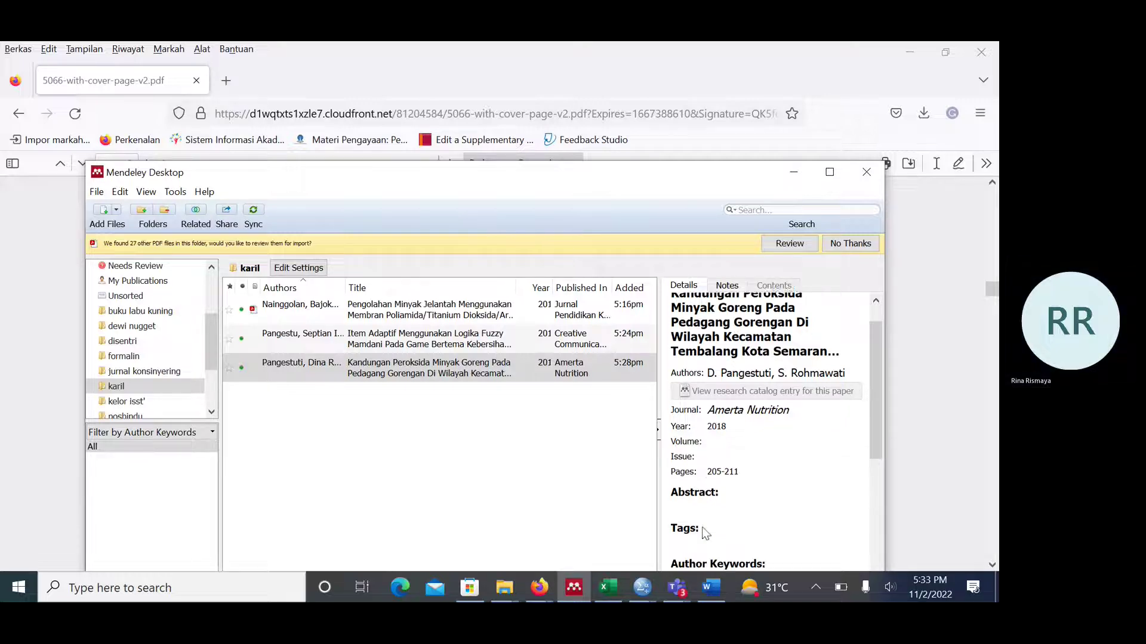
left_click(495, 474)
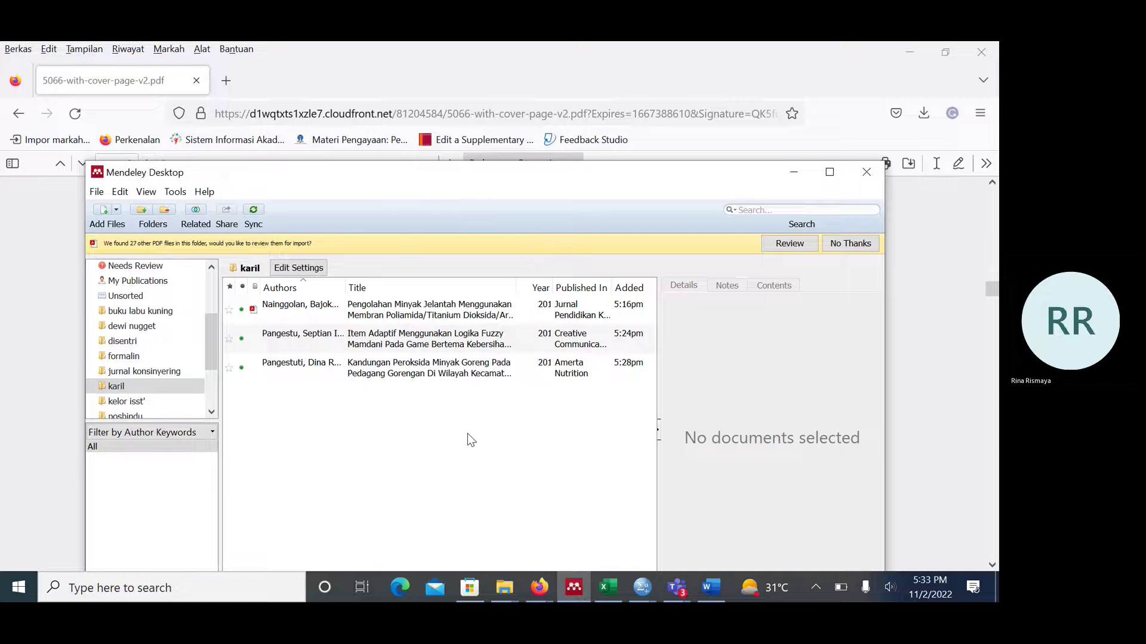
- Copy the article's DOI line, DOI : 10.2473/amnt.v2i2.2018.205-211, from the PDF page header into the URL of Mendeley's Kandungan Peroksida Minyak Goreng entry
left_click_drag(412, 171, 439, 159)
left_click(412, 358)
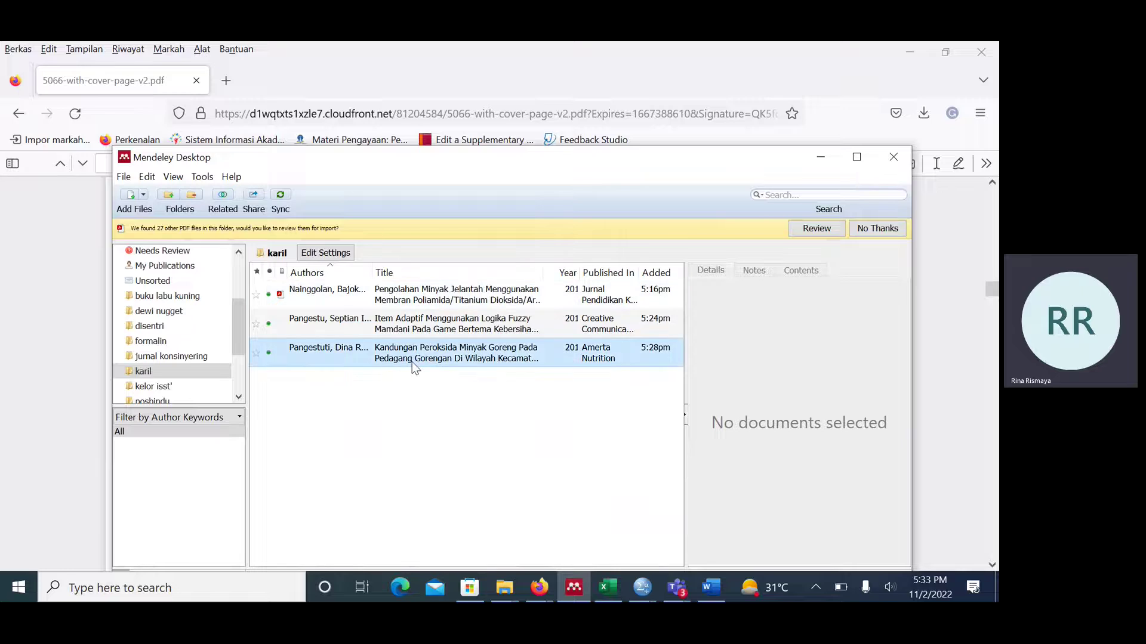
scroll(714, 455, "down", 3)
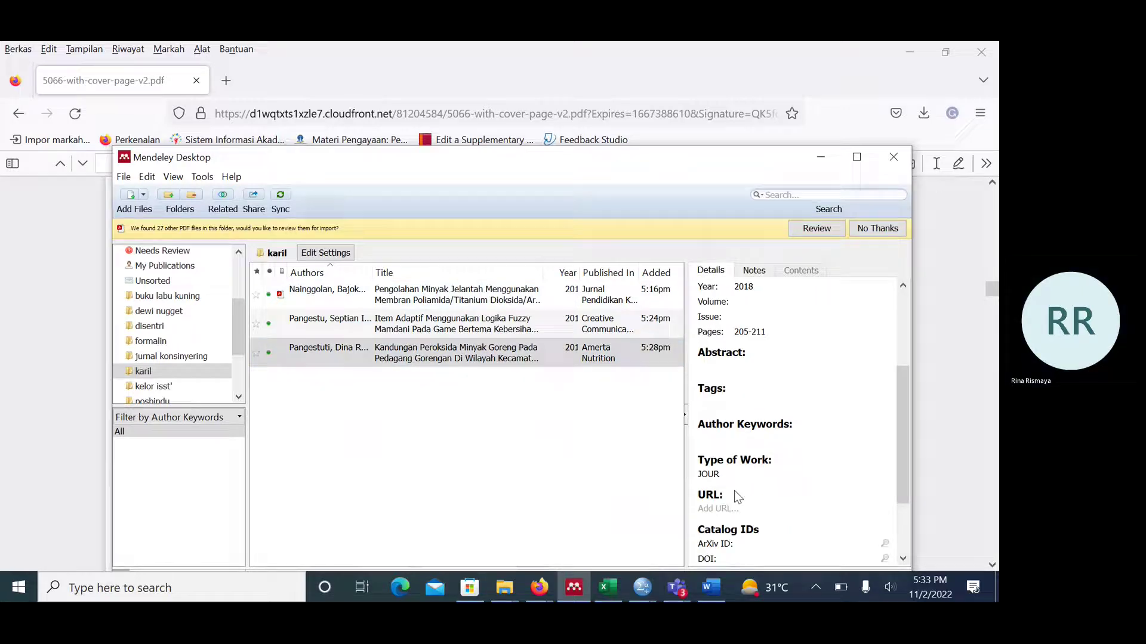
scroll(736, 494, "down", 1)
scroll(729, 510, "down", 1)
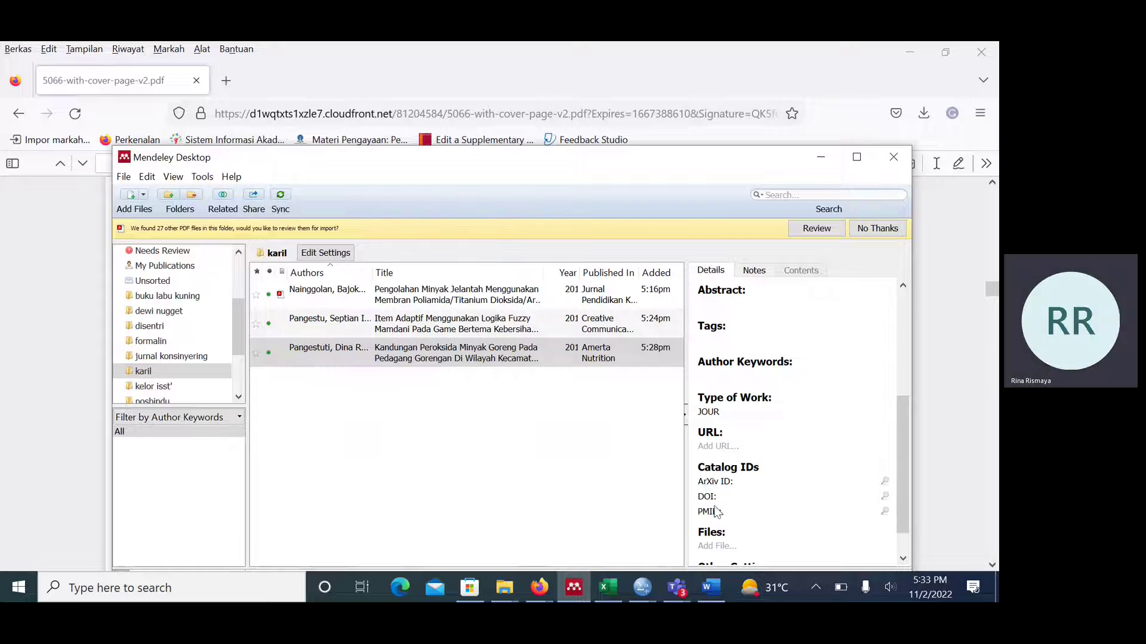
scroll(722, 525, "down", 1)
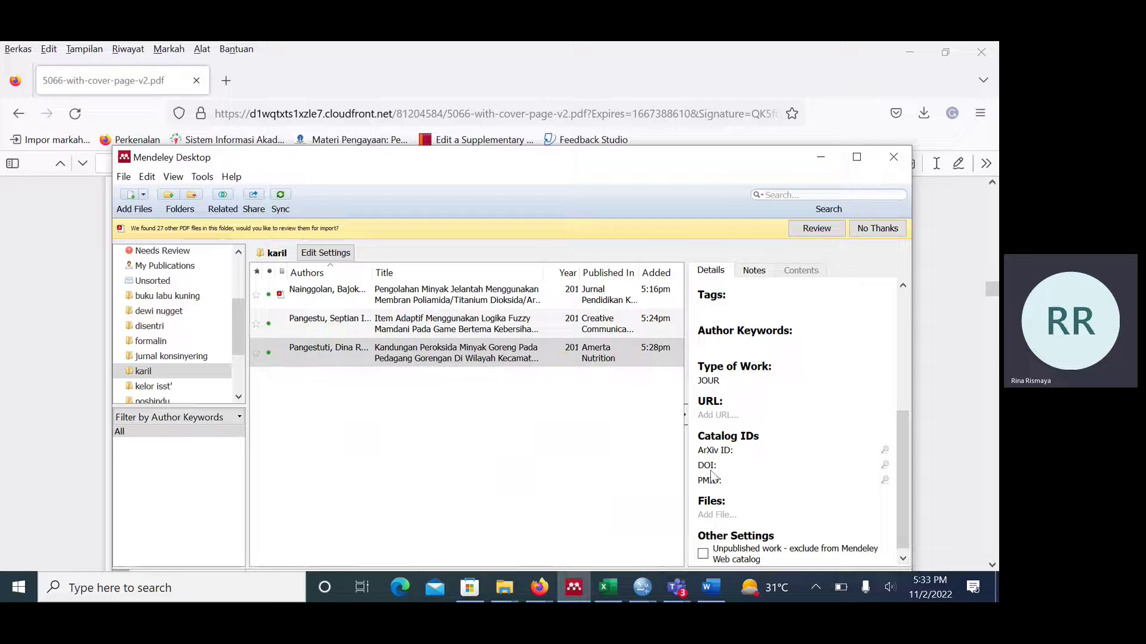
left_click(701, 418)
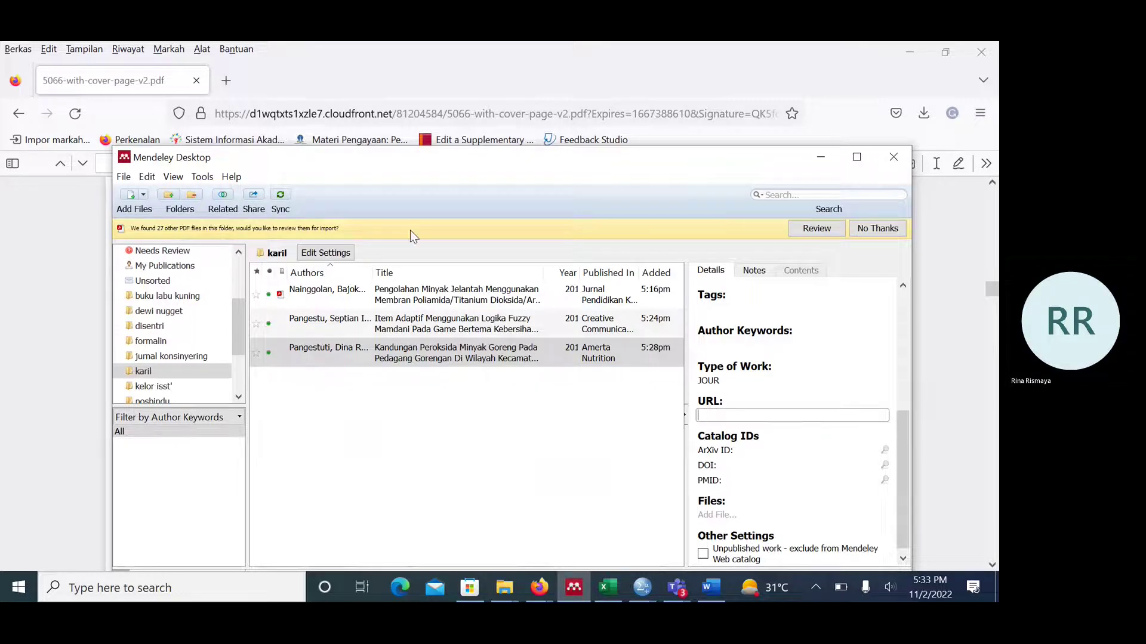
left_click_drag(395, 166, 431, 435)
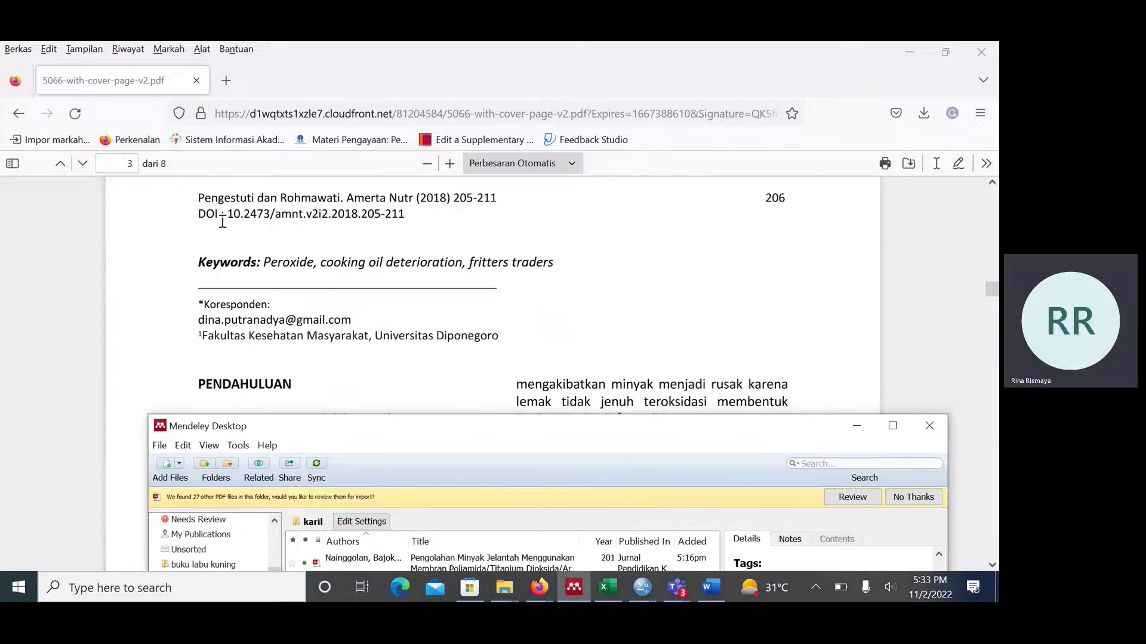
mouse_move(202, 215)
left_mouse_down()
mouse_move(418, 217)
mouse_move(198, 215)
left_mouse_up()
left_click(405, 214)
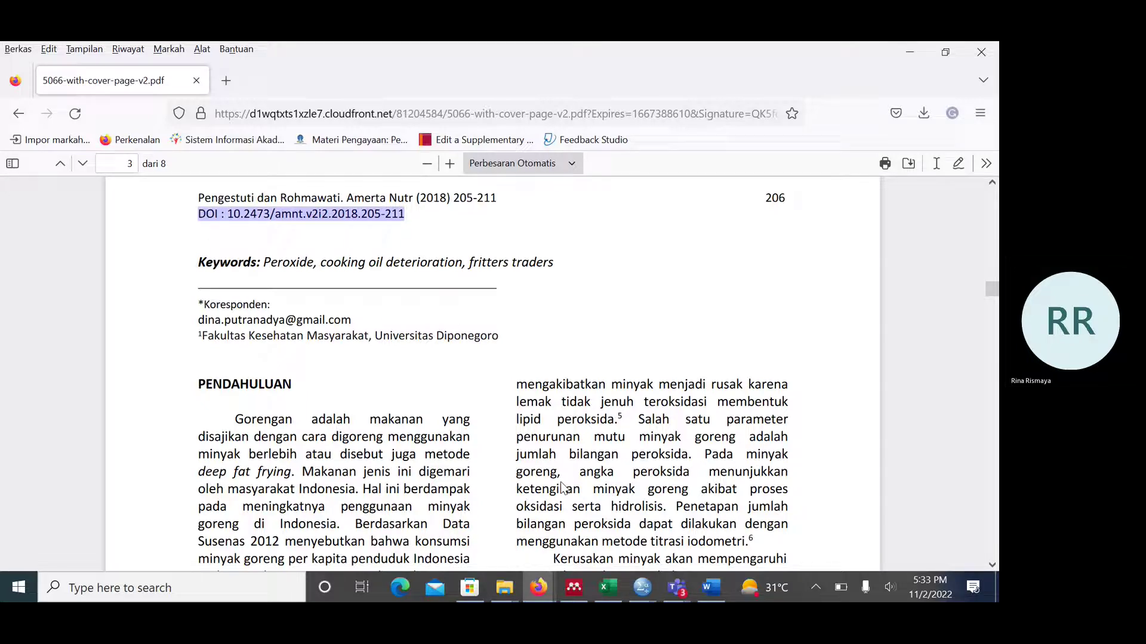
scroll(561, 487, "down", 2)
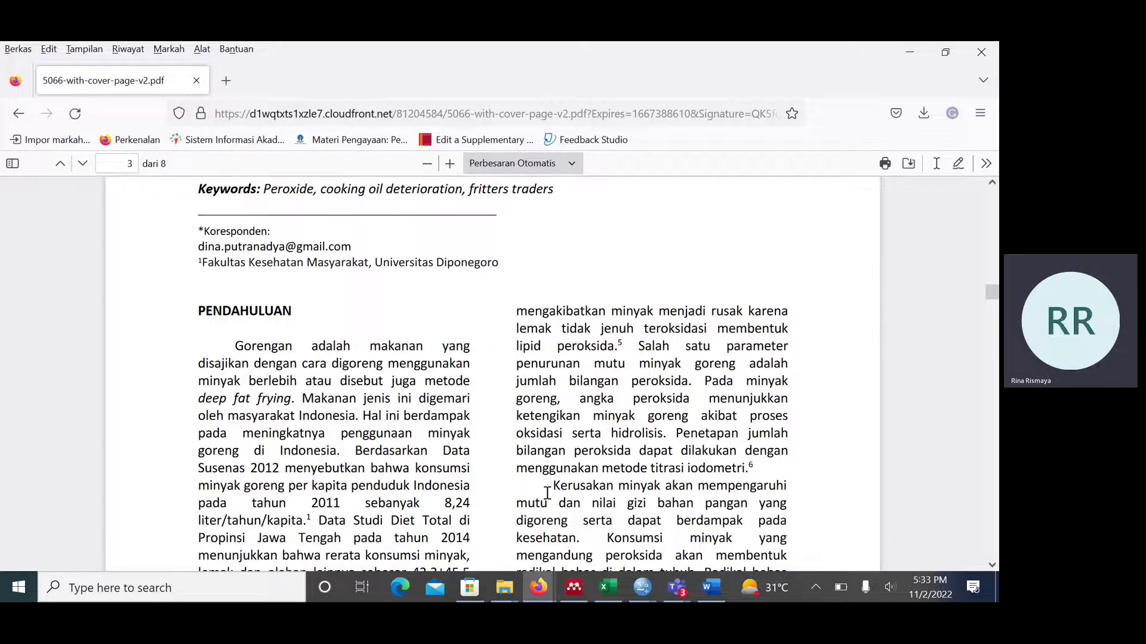
scroll(546, 493, "down", 3)
key("alt+Tab")
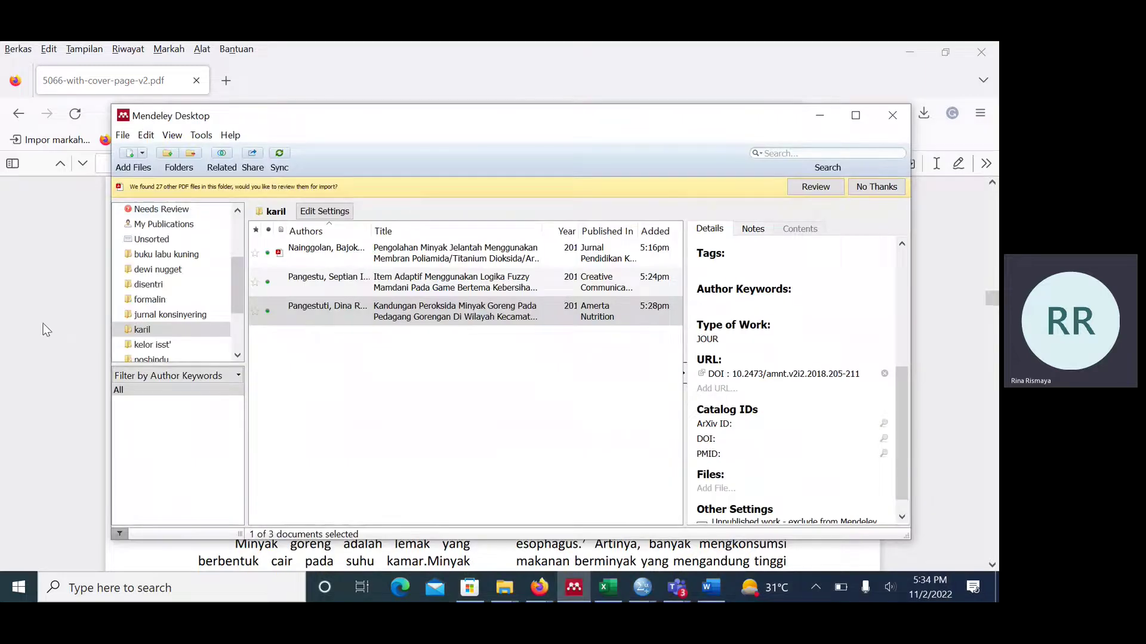
- Switch to the Word document and refresh its Mendeley citations and the Daftar Pustaka bibliography
key("alt+Tab")
left_click(711, 594)
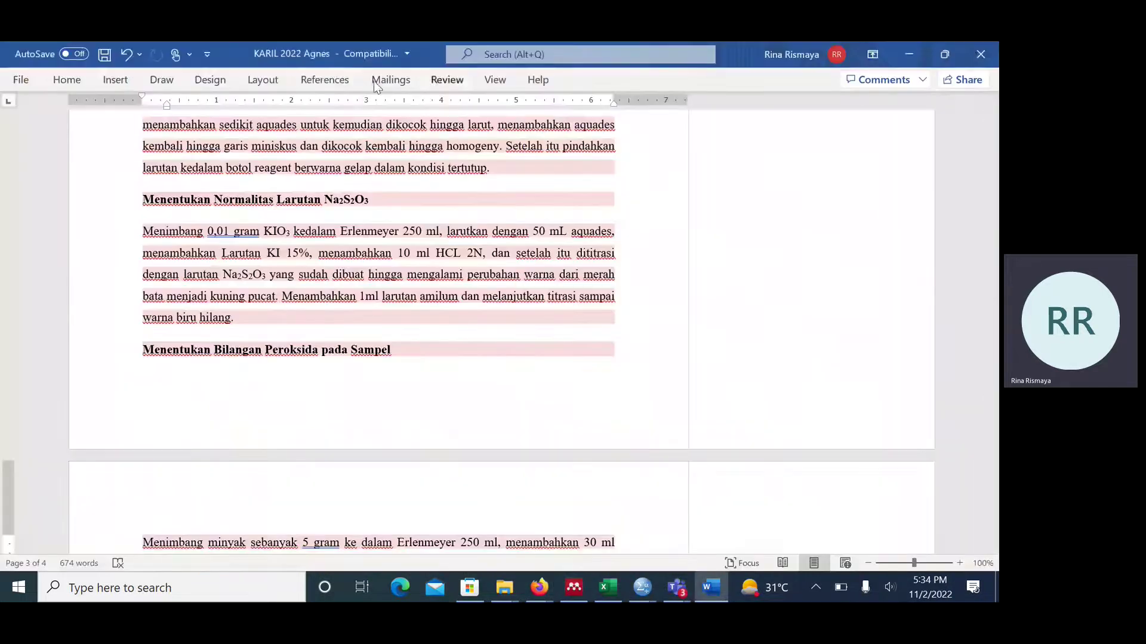
left_click(337, 82)
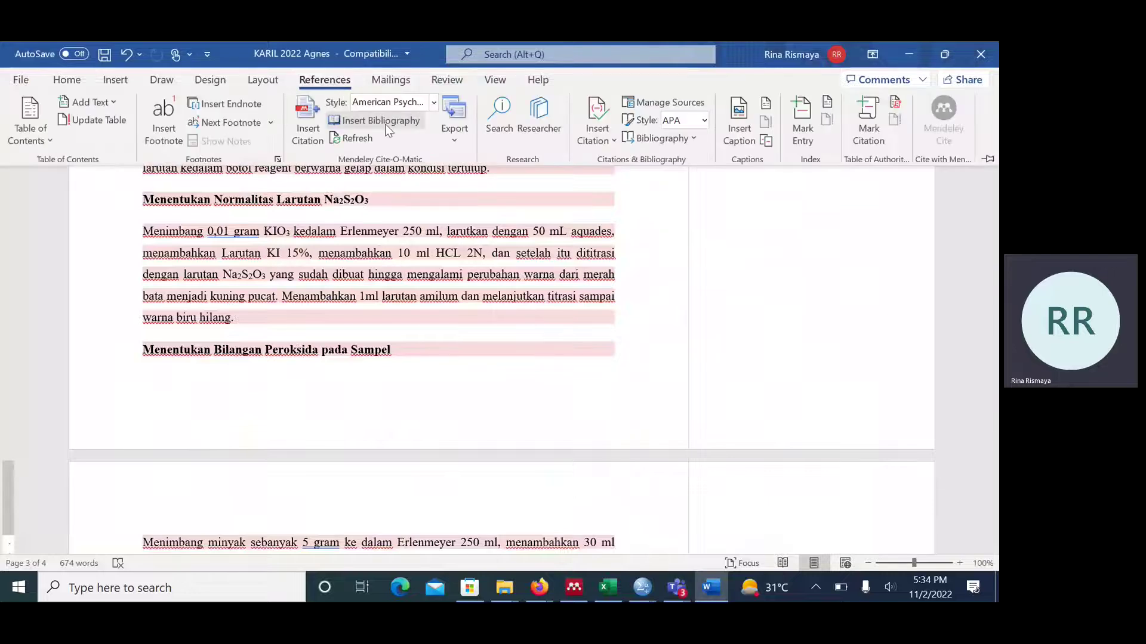
left_click(345, 138)
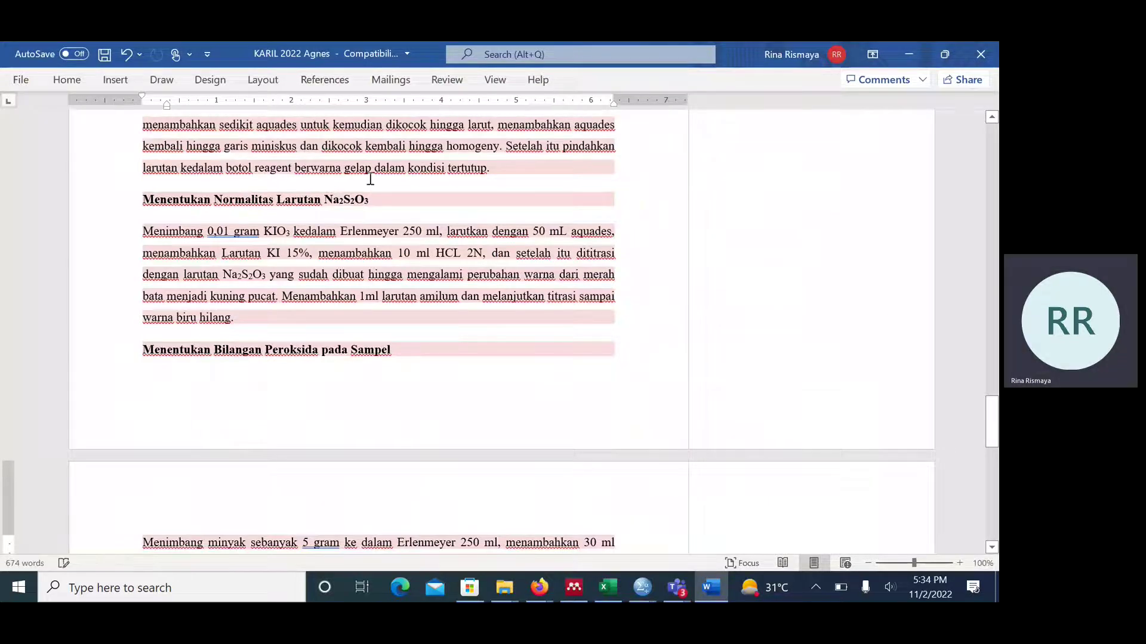
scroll(370, 179, "down", 15)
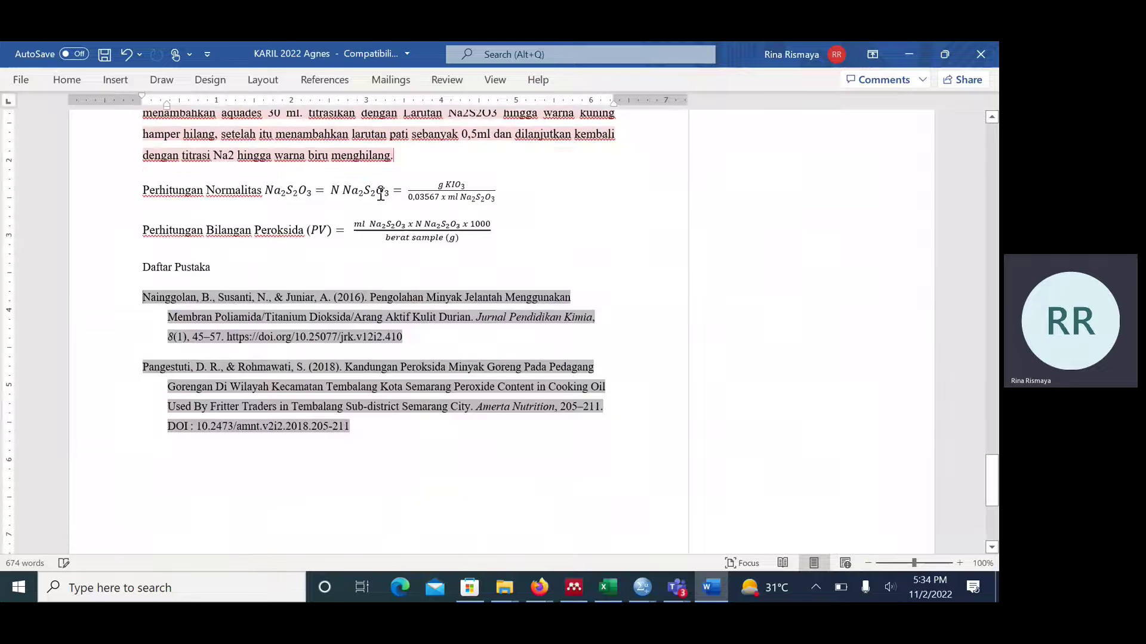
- Justify the reference entries under Daftar Pustaka
left_click(313, 394)
left_click_drag(313, 394, 120, 332)
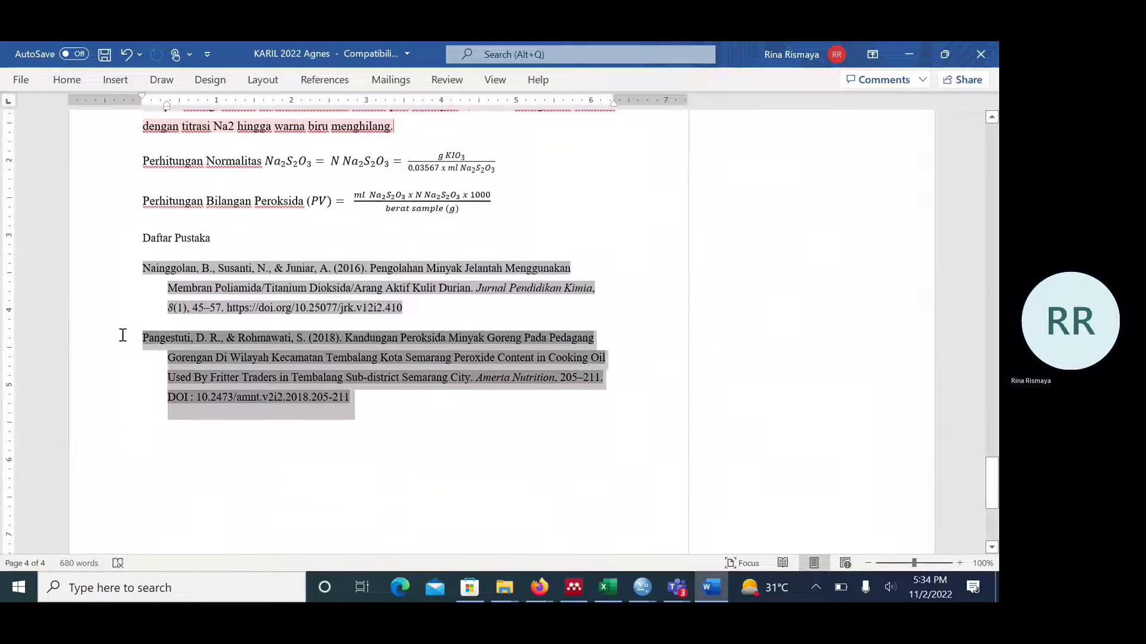
left_click(434, 416)
left_click_drag(403, 408, 142, 266)
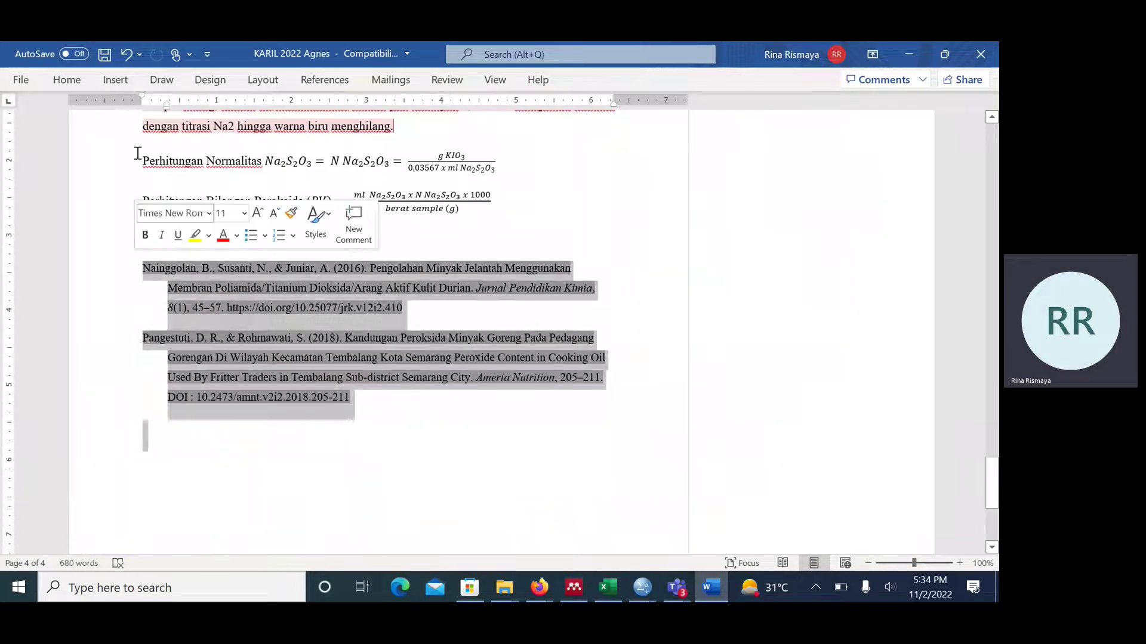
left_click(78, 81)
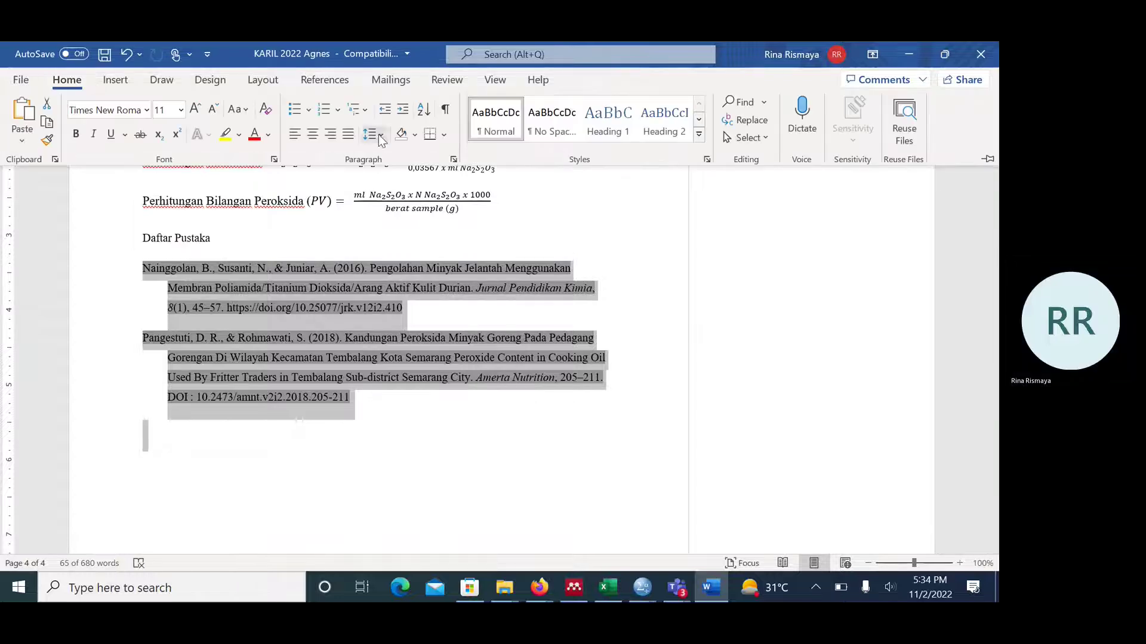
left_click(348, 133)
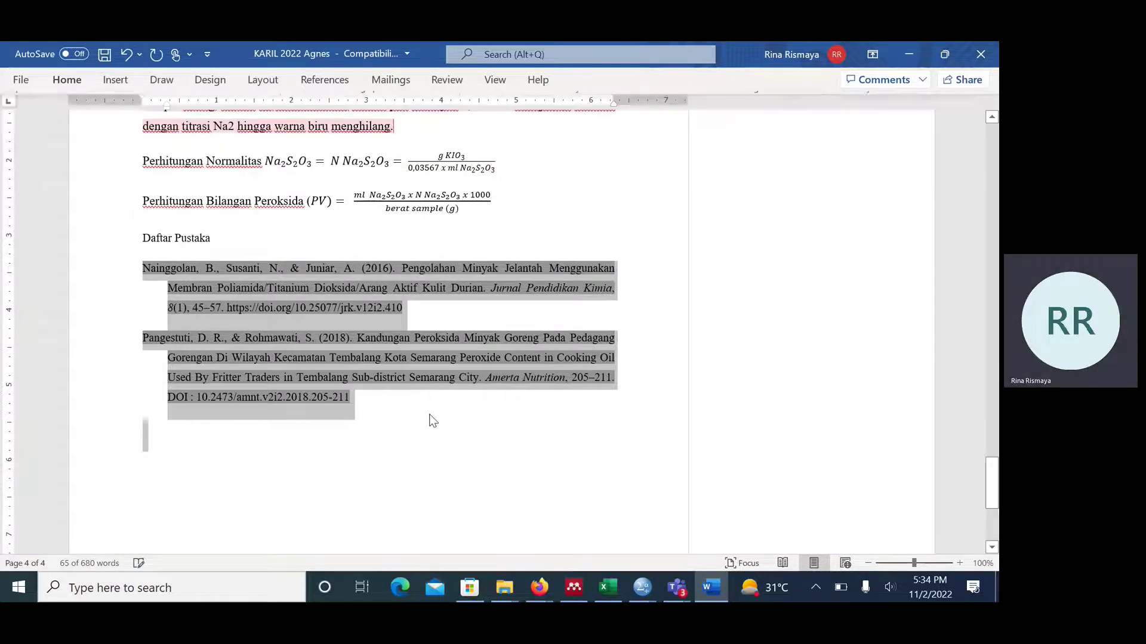
- Check the page range in the last Daftar Pustaka reference and the in-text citation closing the first PENDAHULUAN paragraph
left_click_drag(486, 378, 618, 386)
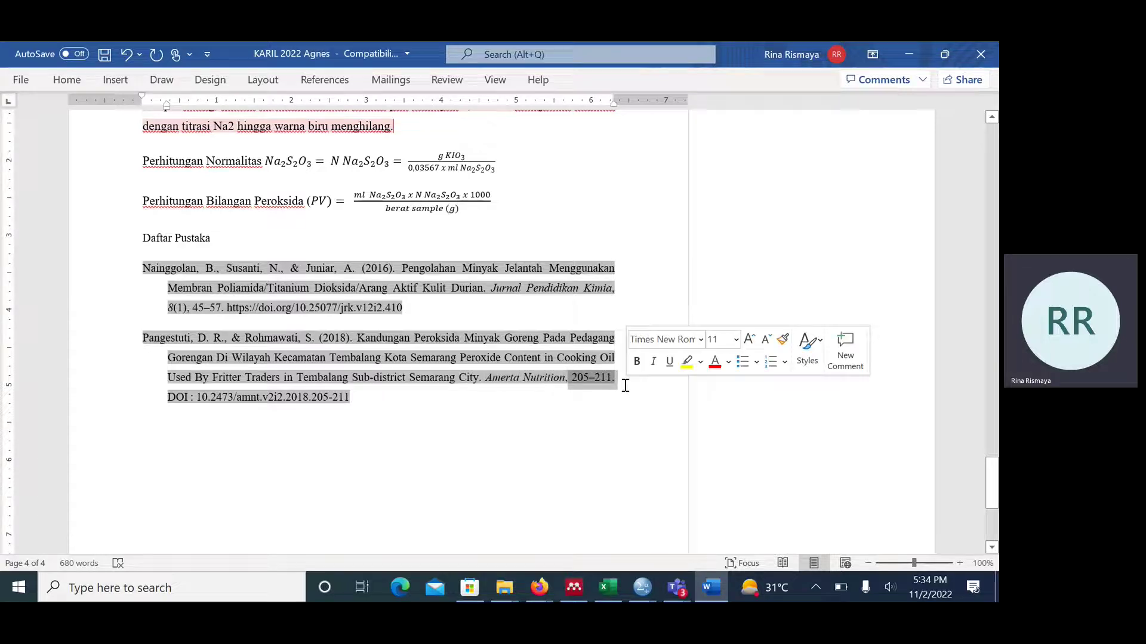
scroll(597, 365, "up", 1)
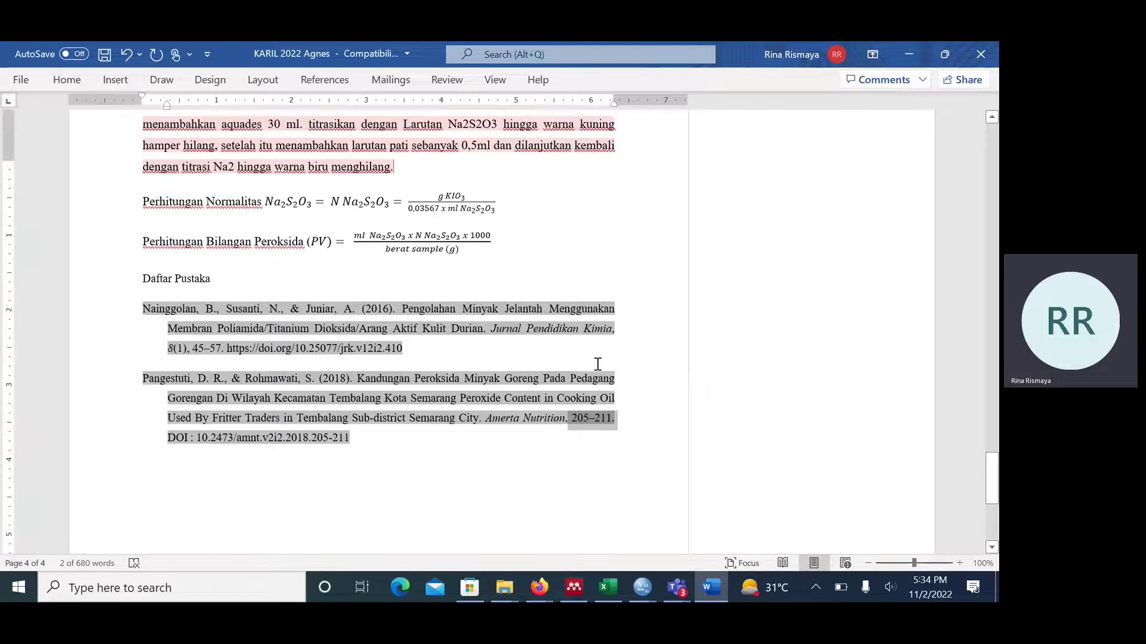
scroll(598, 364, "up", 10)
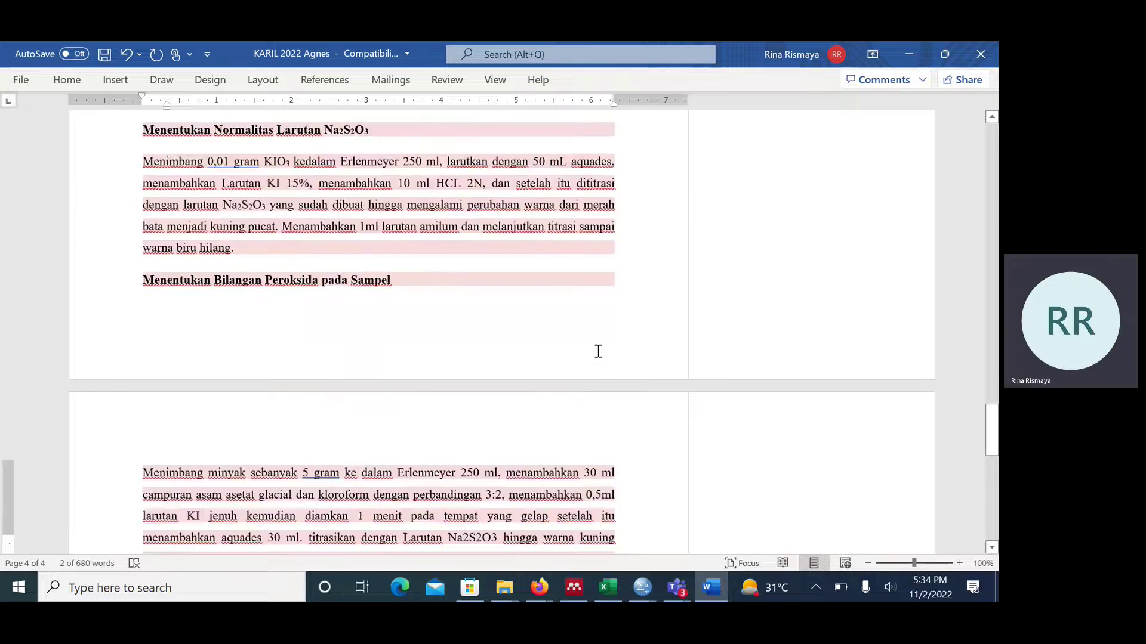
scroll(598, 350, "up", 20)
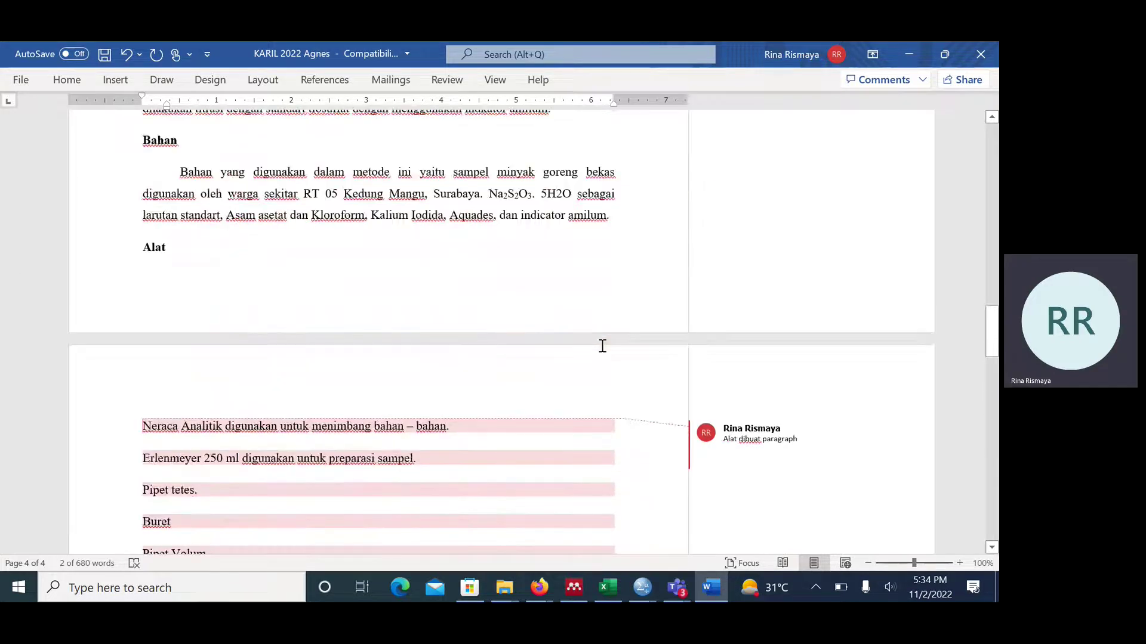
scroll(602, 345, "up", 11)
scroll(605, 345, "up", 20)
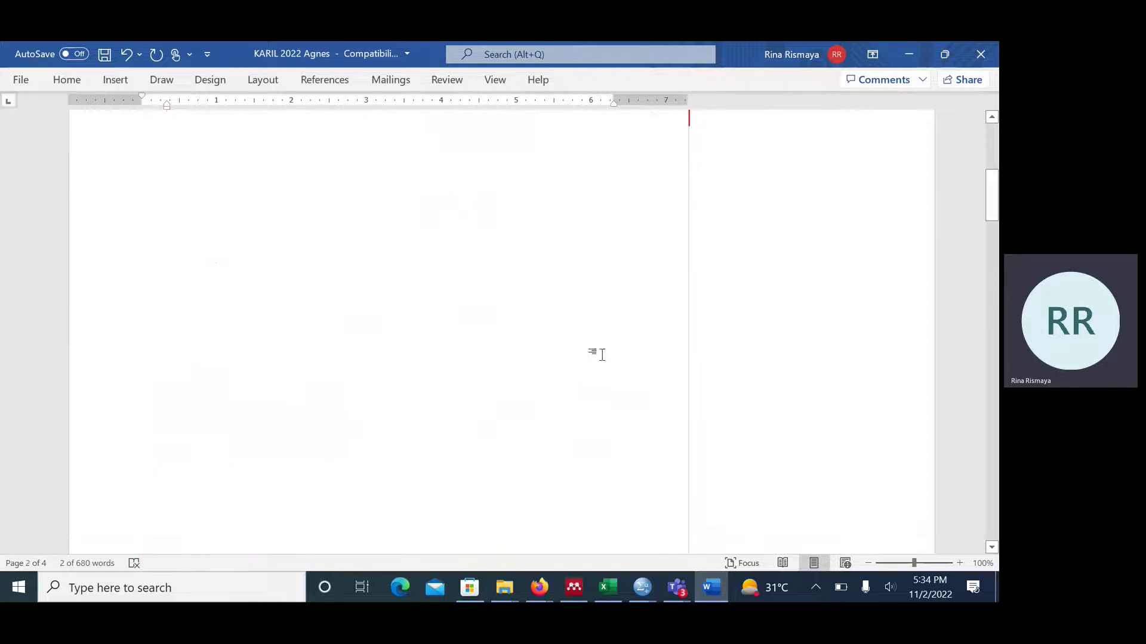
scroll(597, 339, "down", 15)
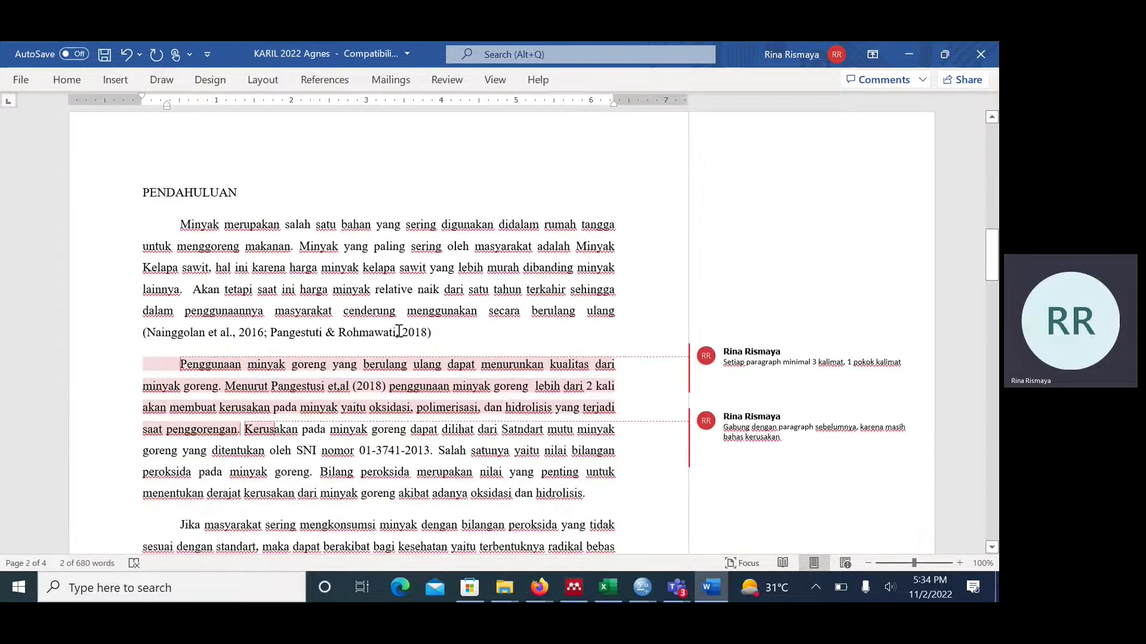
left_click_drag(431, 333, 143, 332)
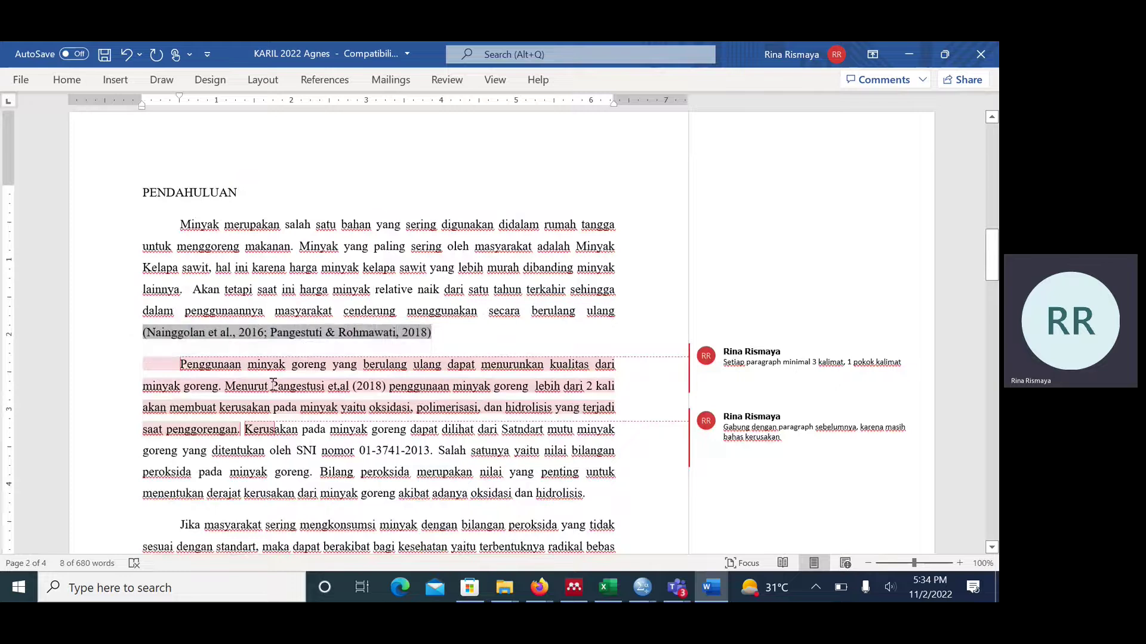
- Replace the hand-typed 2018 citation after "Menurut" in the second PENDAHULUAN paragraph with a Mendeley citation of the Kandungan Peroksida Minyak Goreng entry
left_click_drag(271, 386, 387, 388)
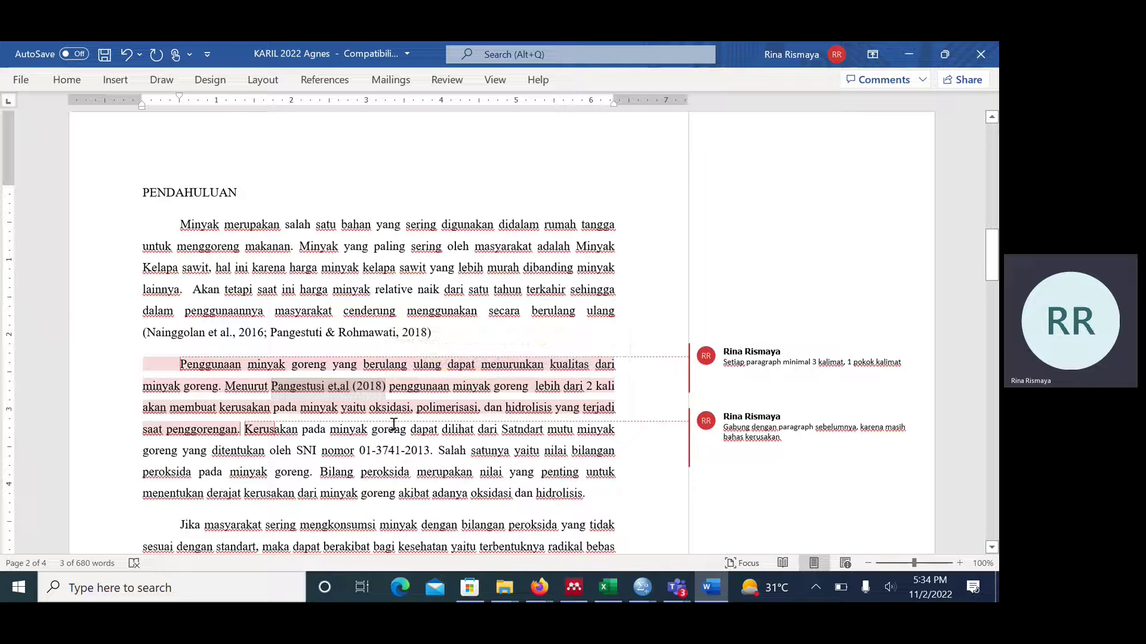
key("Delete")
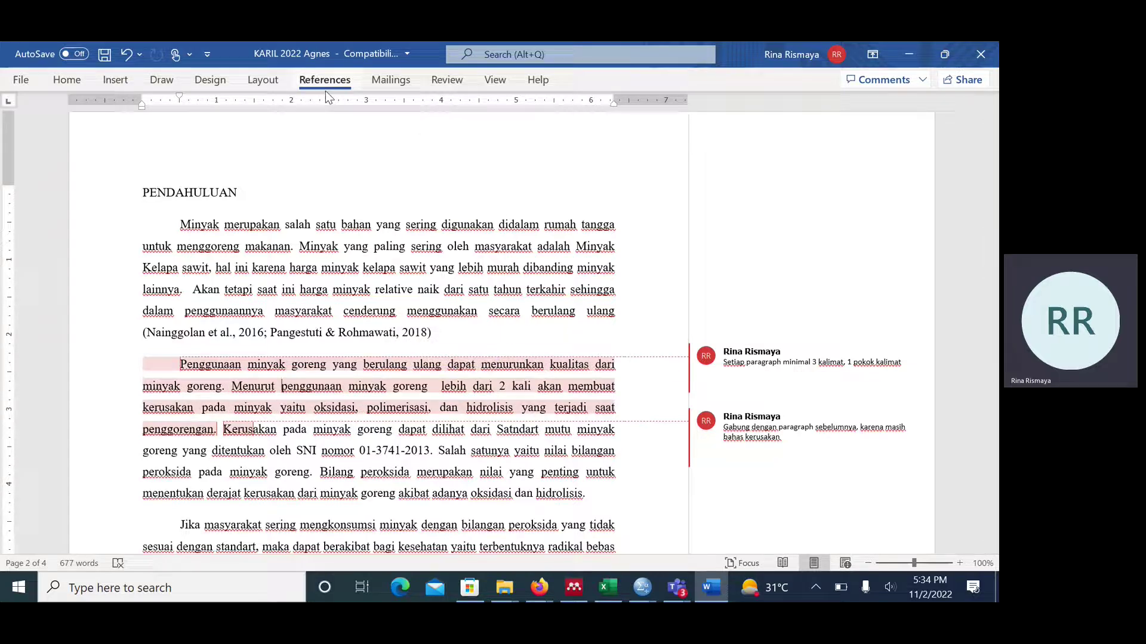
left_click(324, 83)
left_click(308, 122)
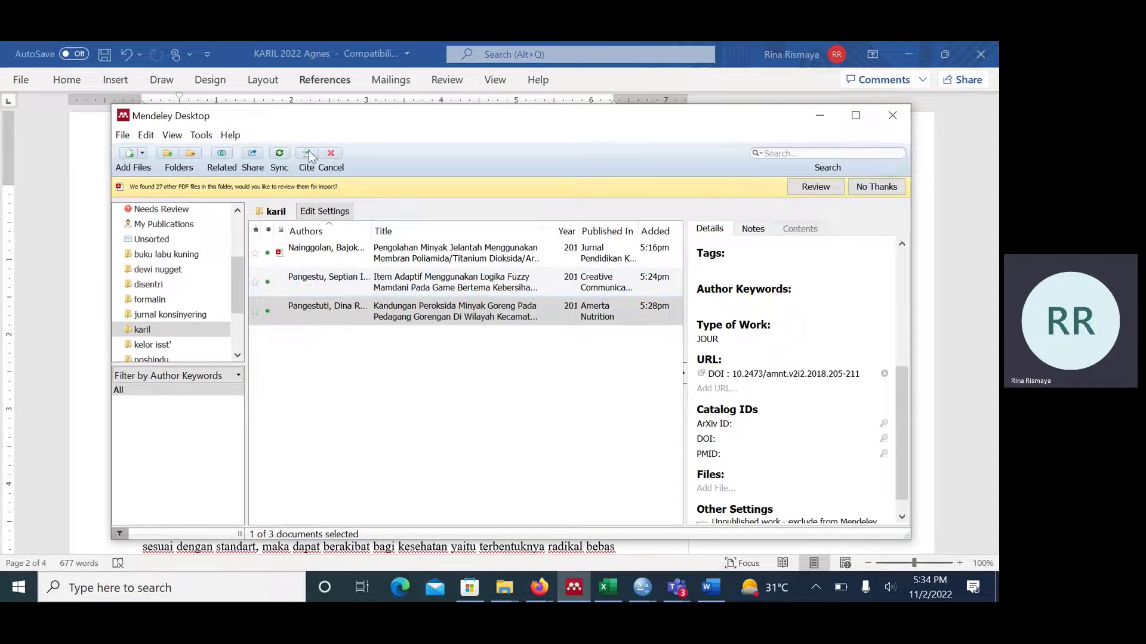
left_click(309, 157)
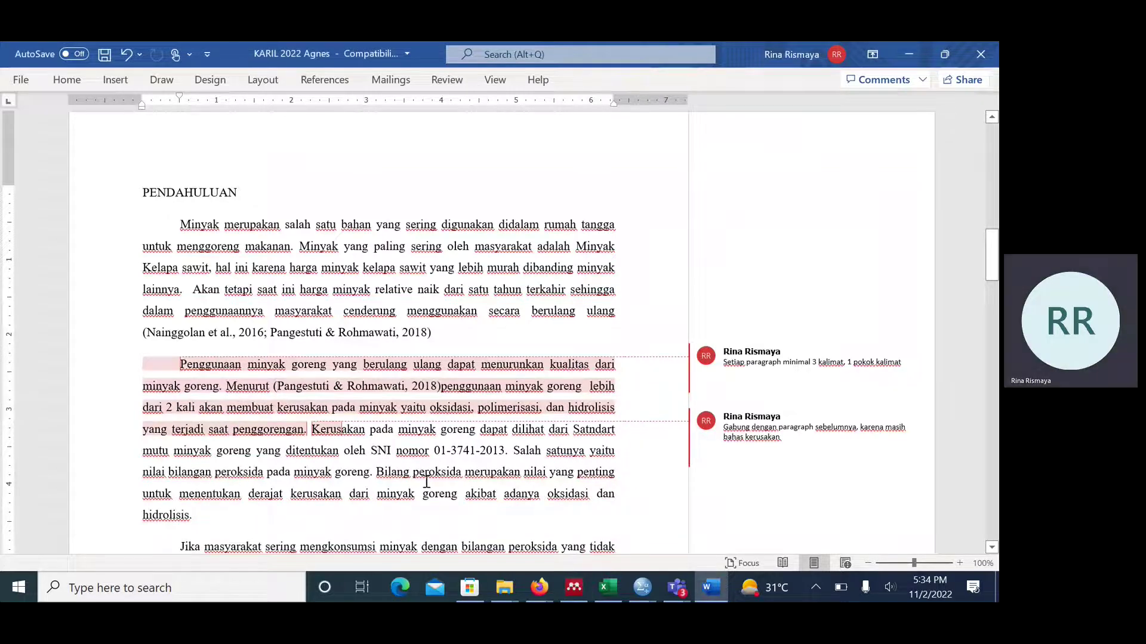
- Edit the citation after "Menurut" so only the year stands in parentheses as (2018), and keep the manual edit
key("ctrl+z")
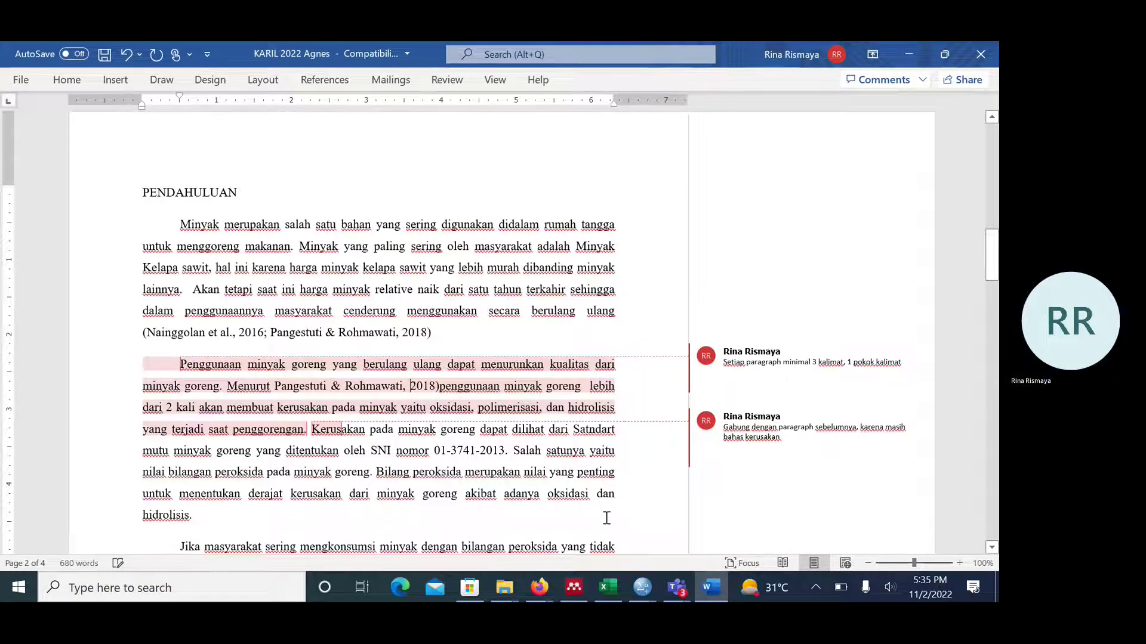
type("(")
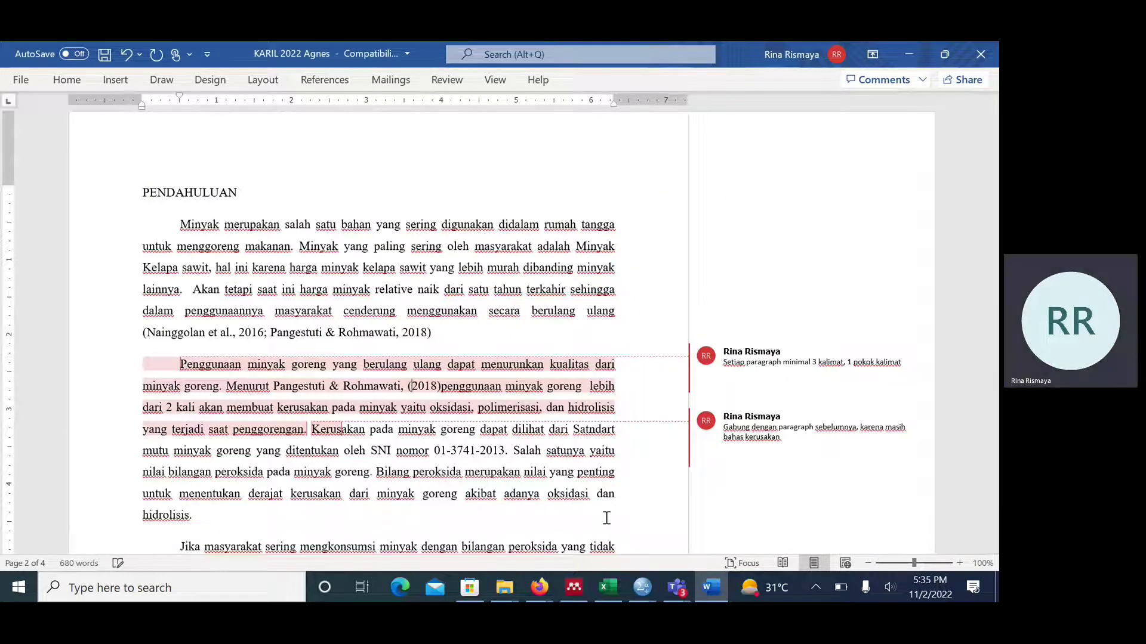
left_click(442, 388)
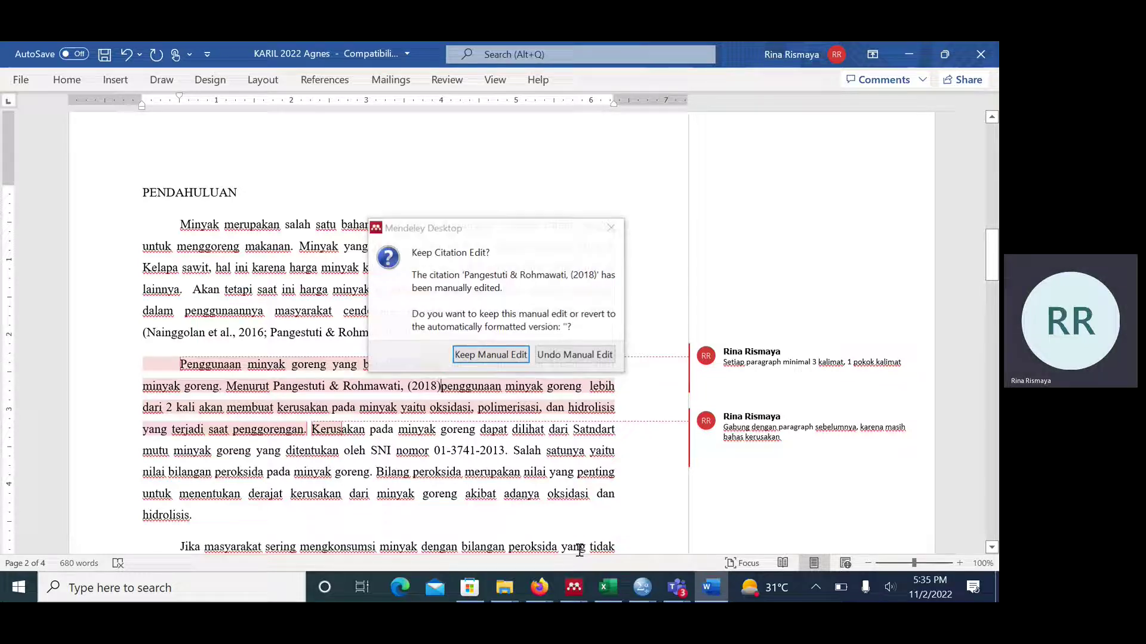
left_click(495, 355)
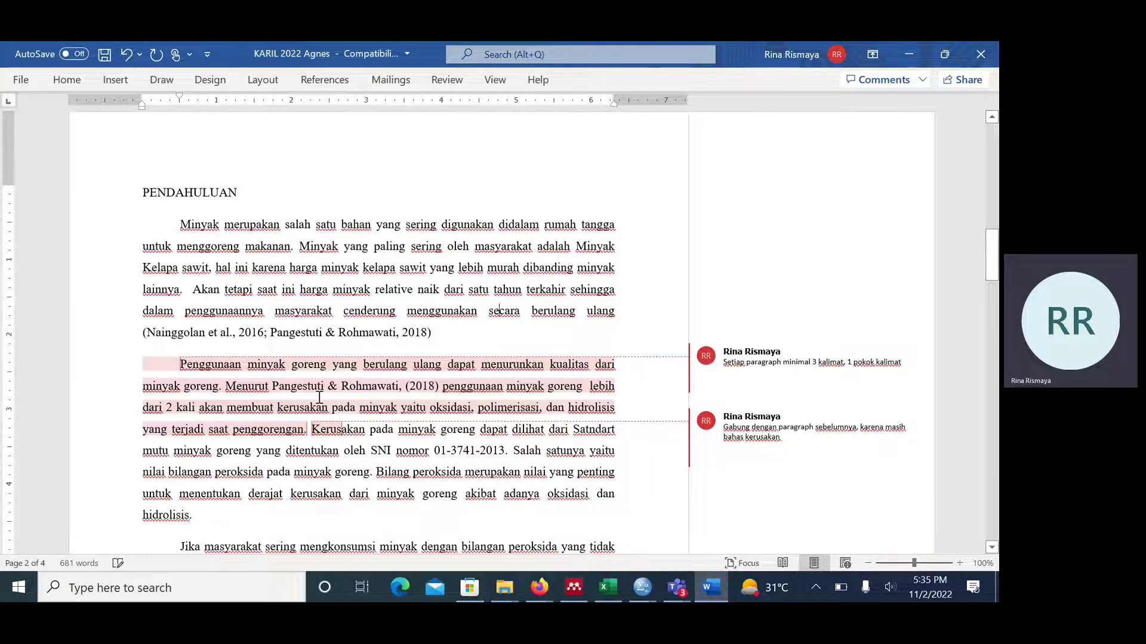
- Insert a comma and a space between the (2018) citation and "penggunaan" in the second PENDAHULUAN paragraph
mouse_move(352, 392)
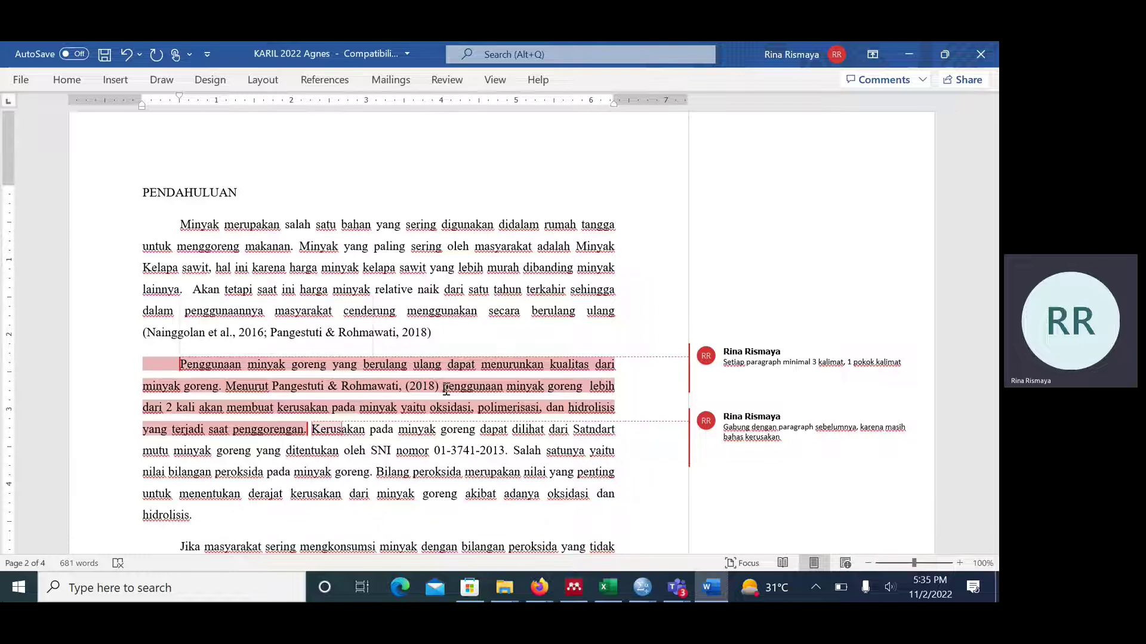
key("BackSpace")
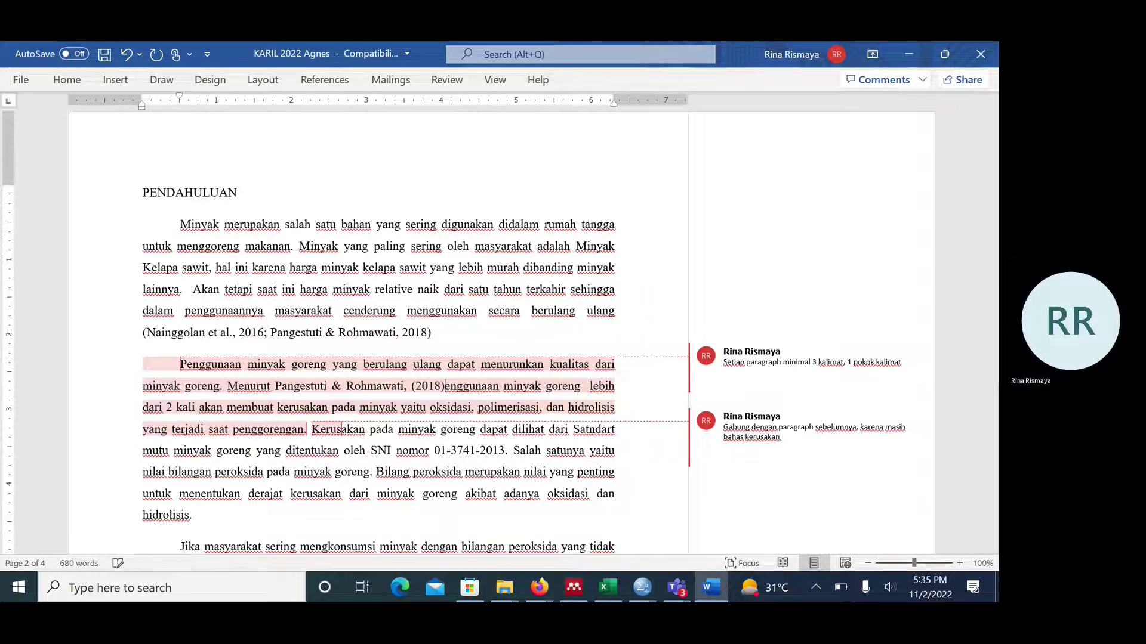
type(", p")
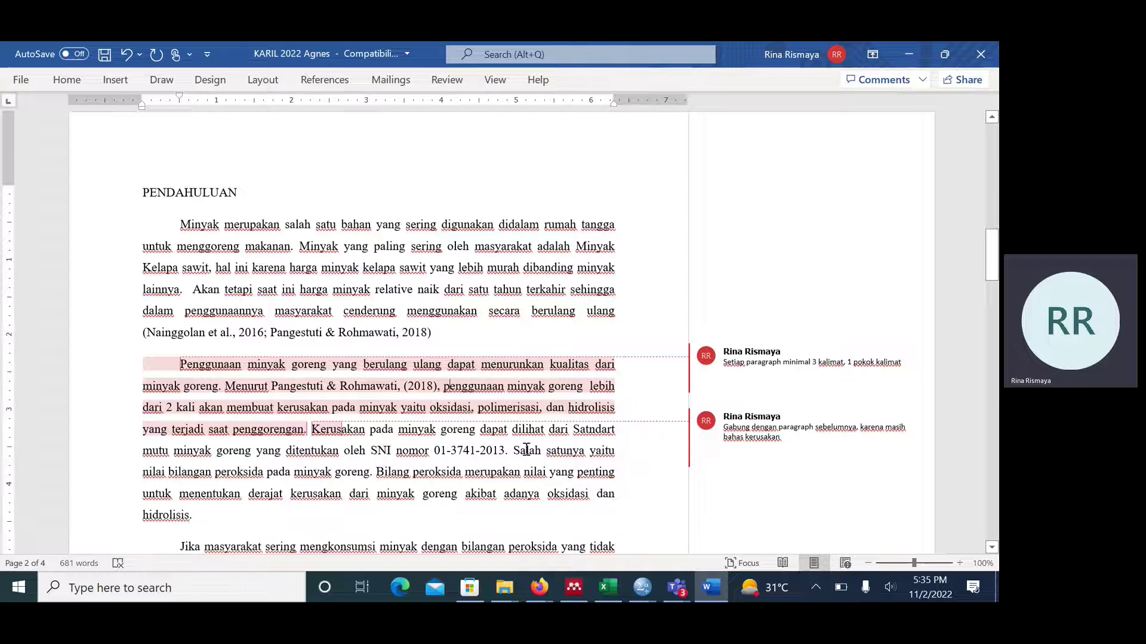
left_click(527, 449)
scroll(442, 447, "down", 1)
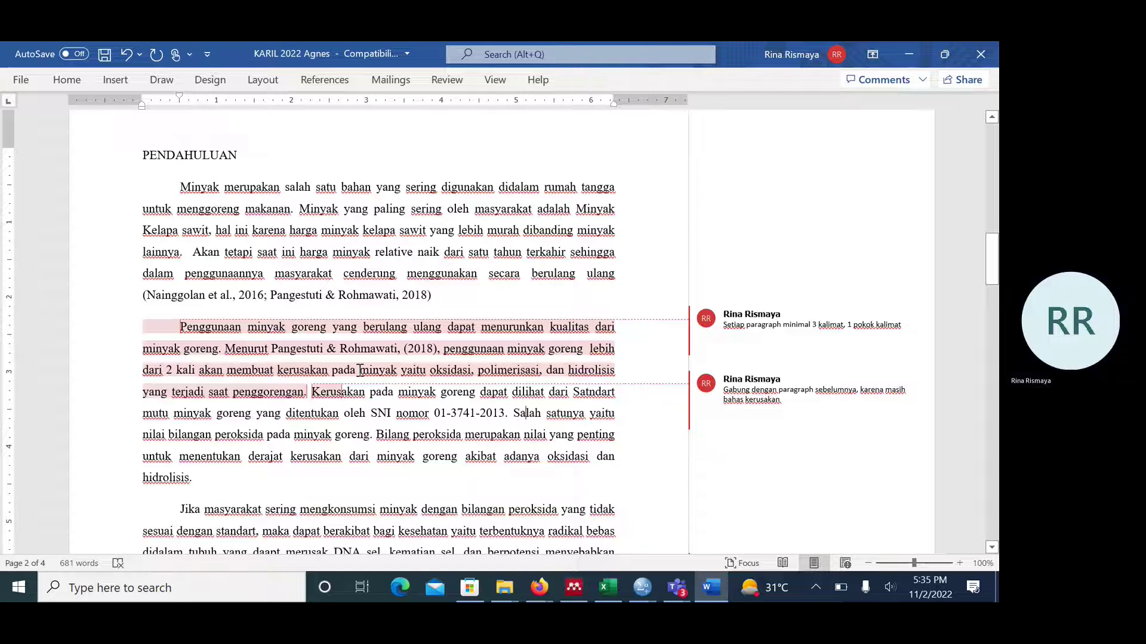
scroll(362, 373, "down", 2)
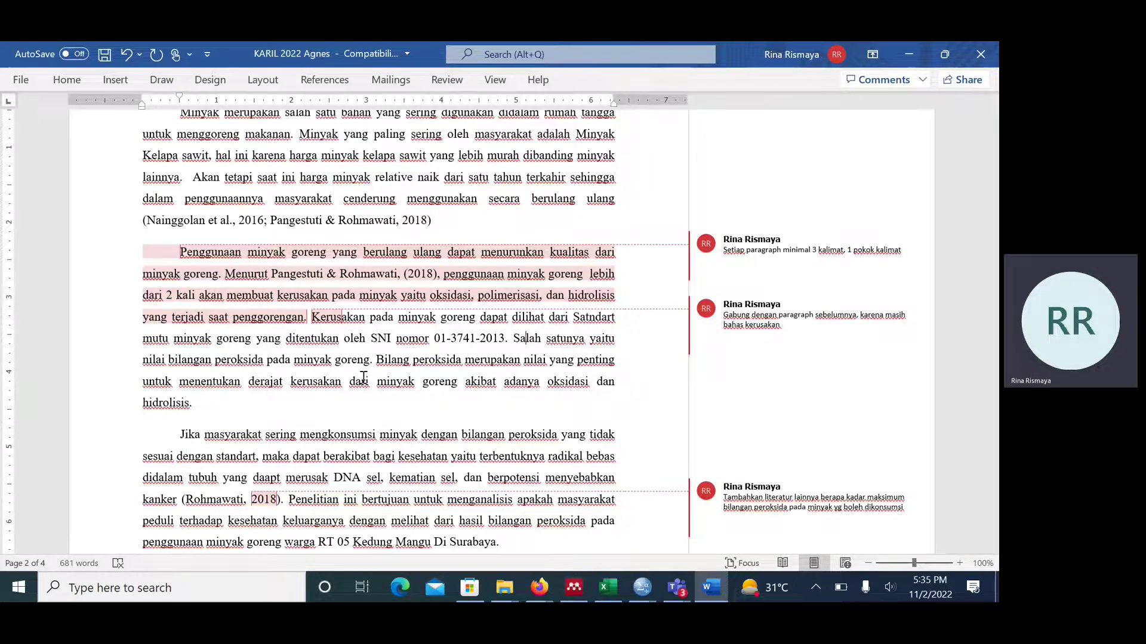
scroll(363, 377, "down", 3)
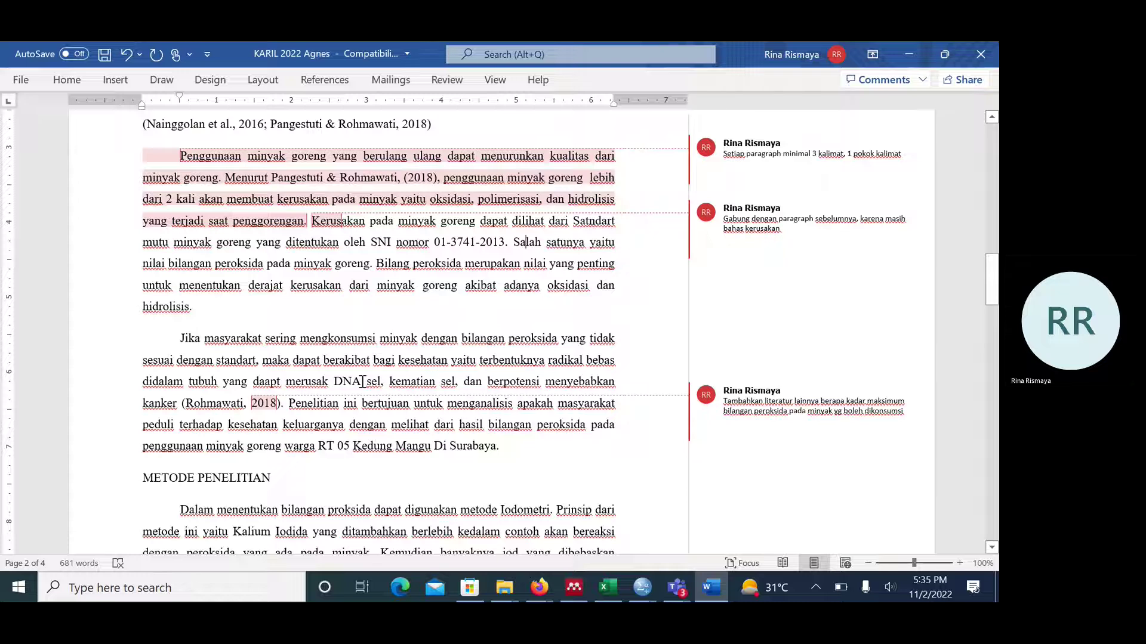
scroll(412, 393, "up", 12)
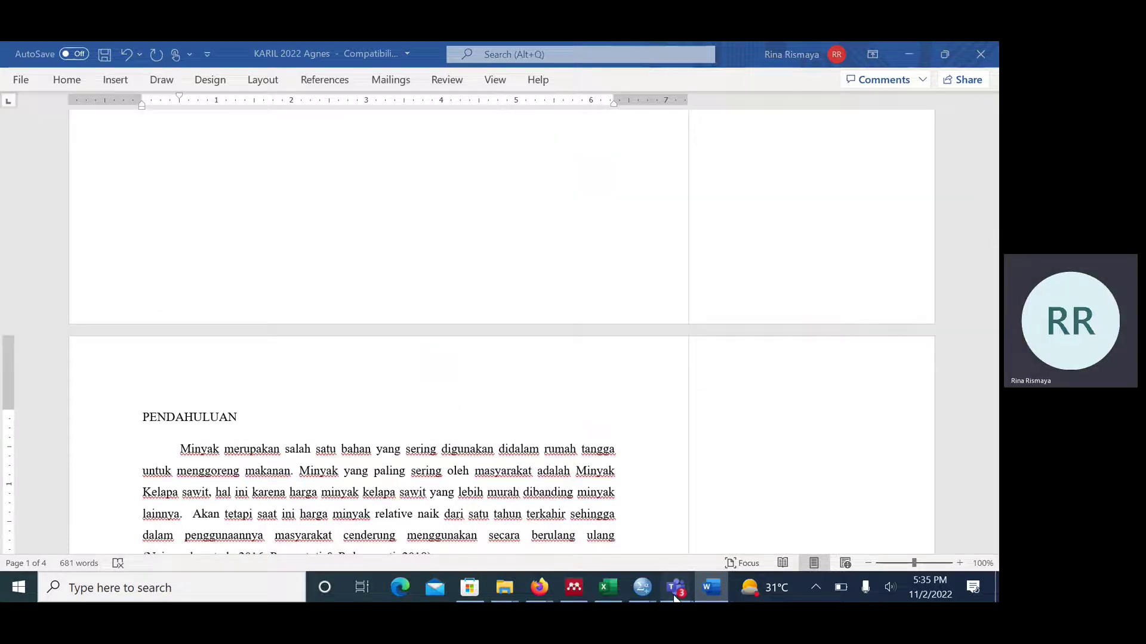
- Switch to the Teams meeting window and stop sharing the screen
mouse_move(675, 591)
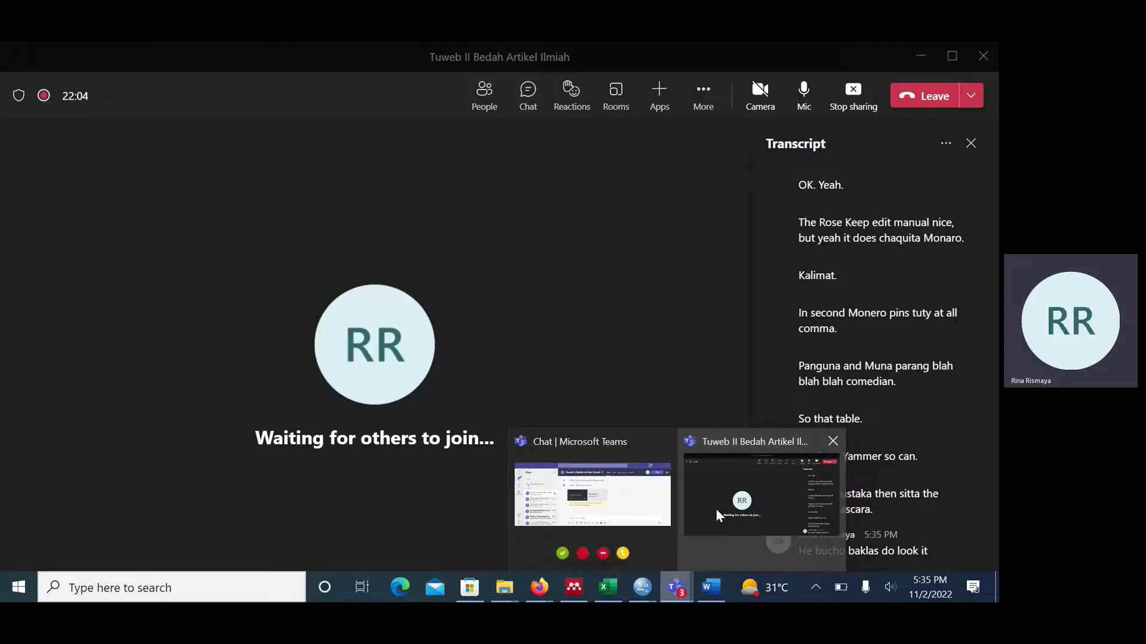
left_click(715, 509)
left_click(854, 96)
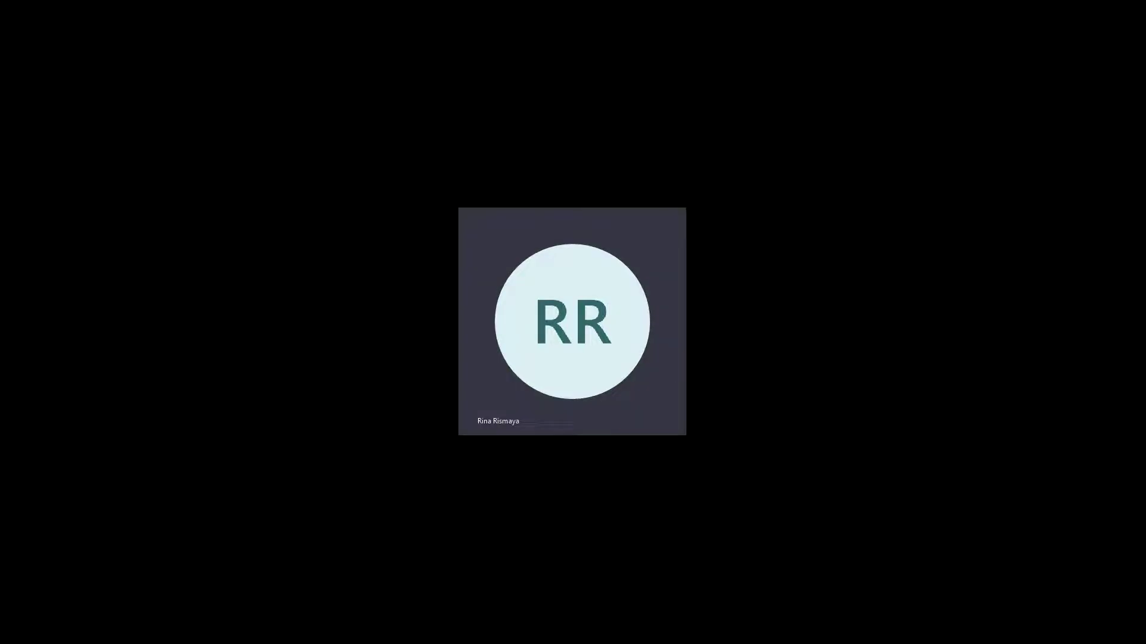
- Examine the writing rules and the title section in the Template Jurnal Food Scientia document
scroll(571, 388, "down", 10)
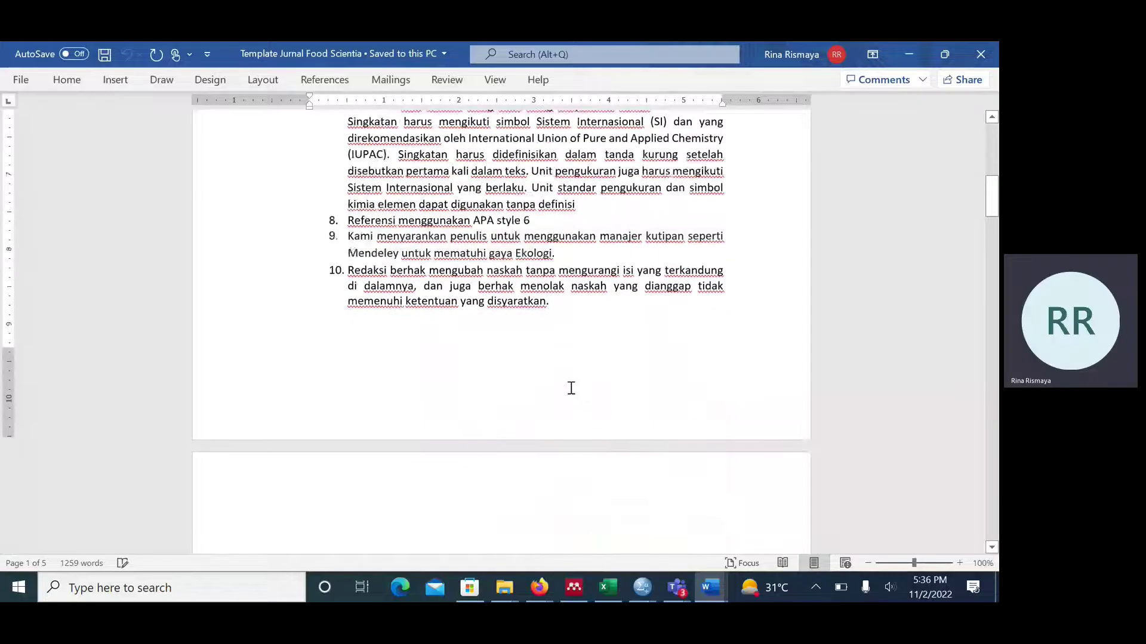
scroll(570, 383, "down", 2)
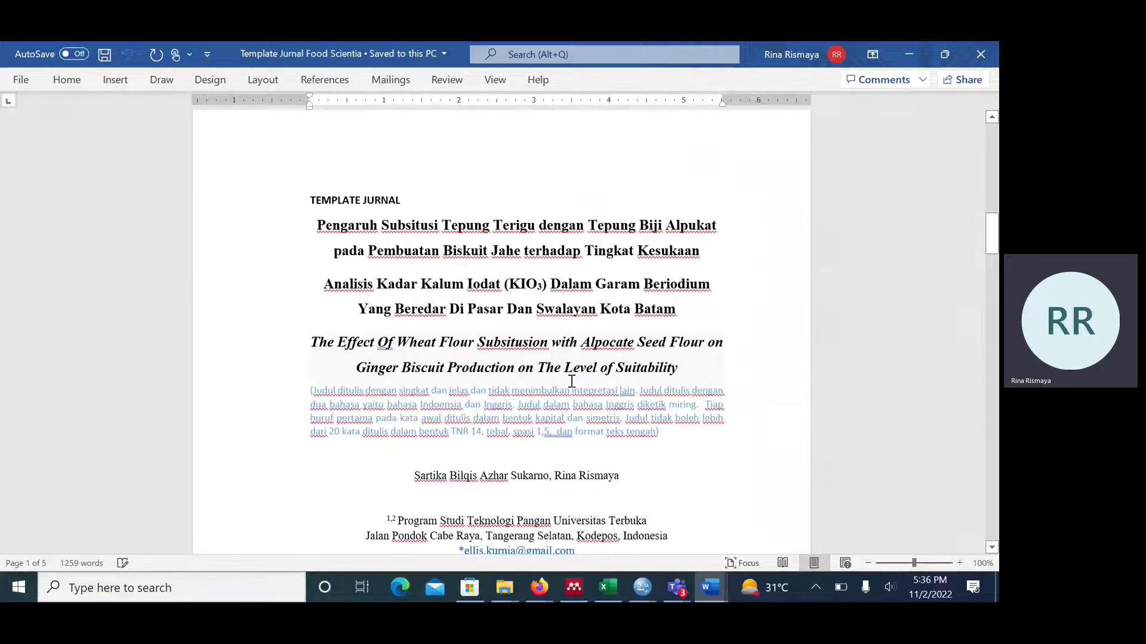
scroll(540, 394, "down", 2)
scroll(588, 378, "up", 1)
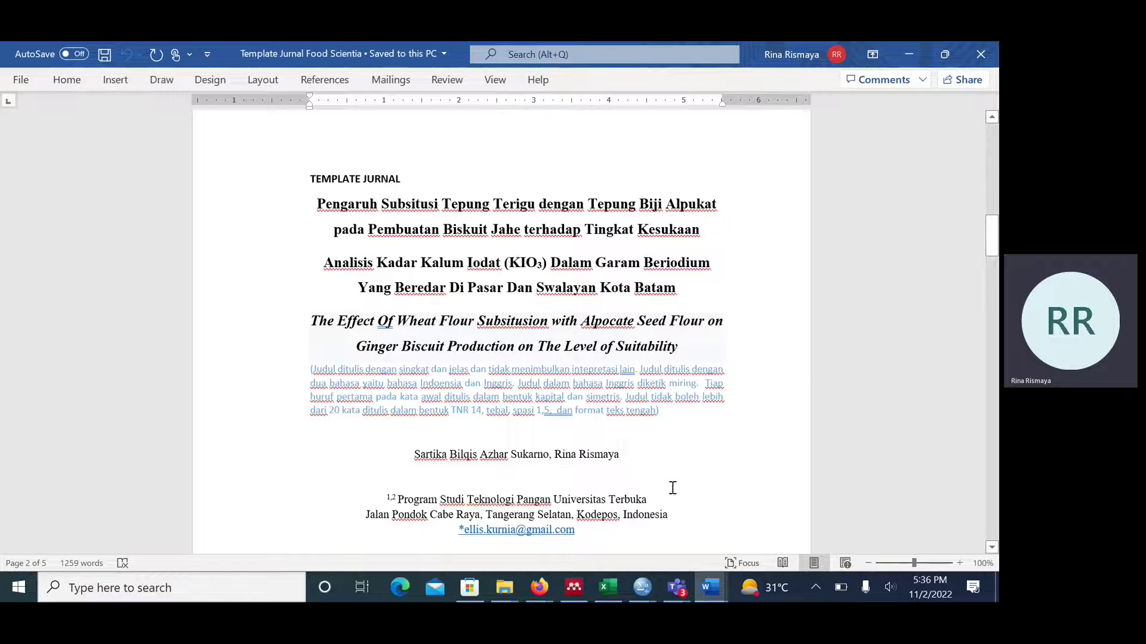
- Restore the KARIL article and Template Jurnal Food Scientia windows to a smaller size and arrange them so both documents are visible
mouse_move(714, 593)
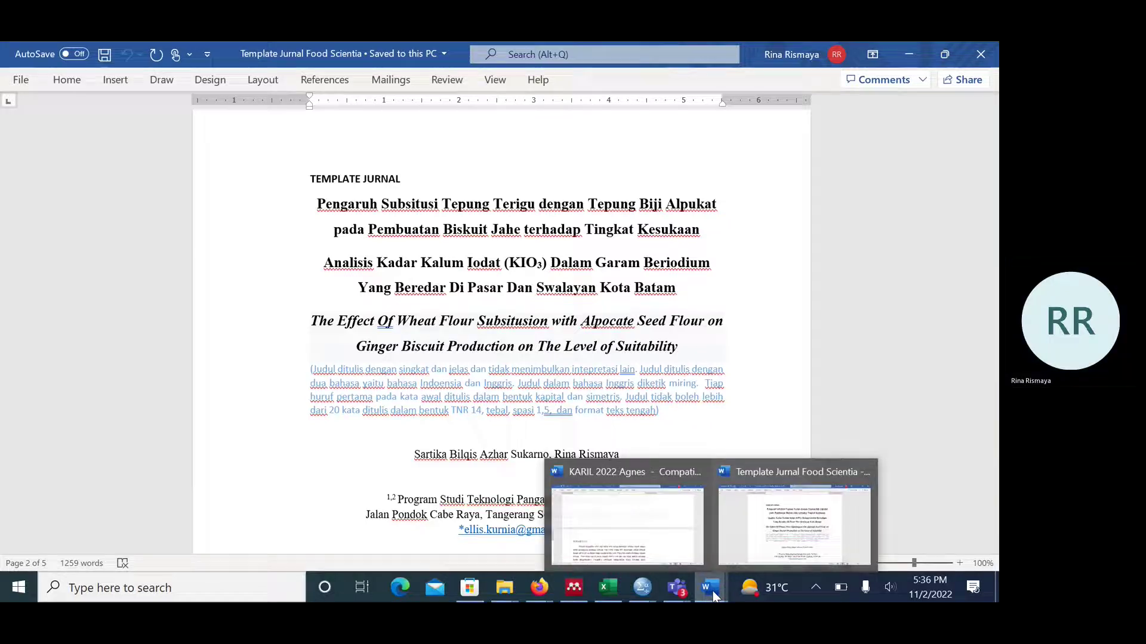
left_click(645, 537)
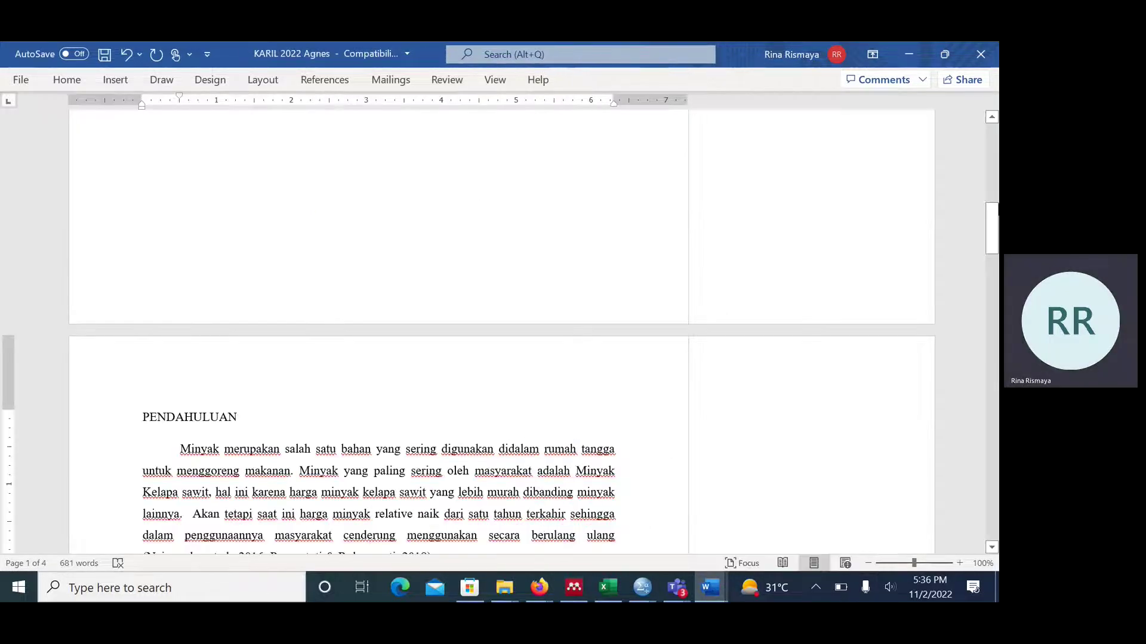
left_click(944, 54)
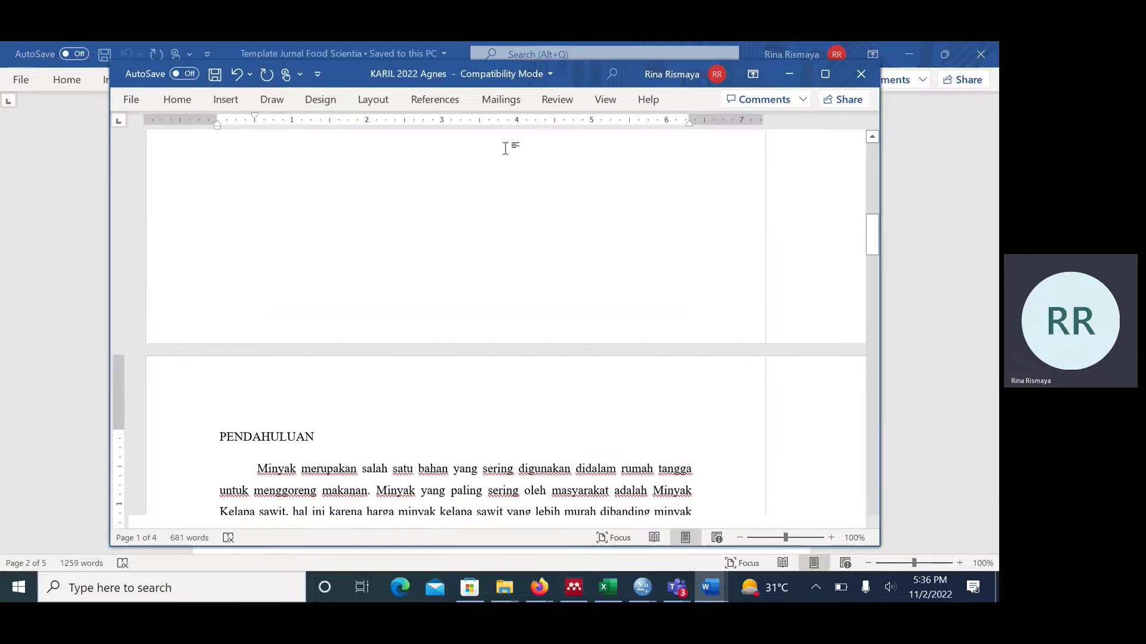
left_click_drag(440, 77, 634, 99)
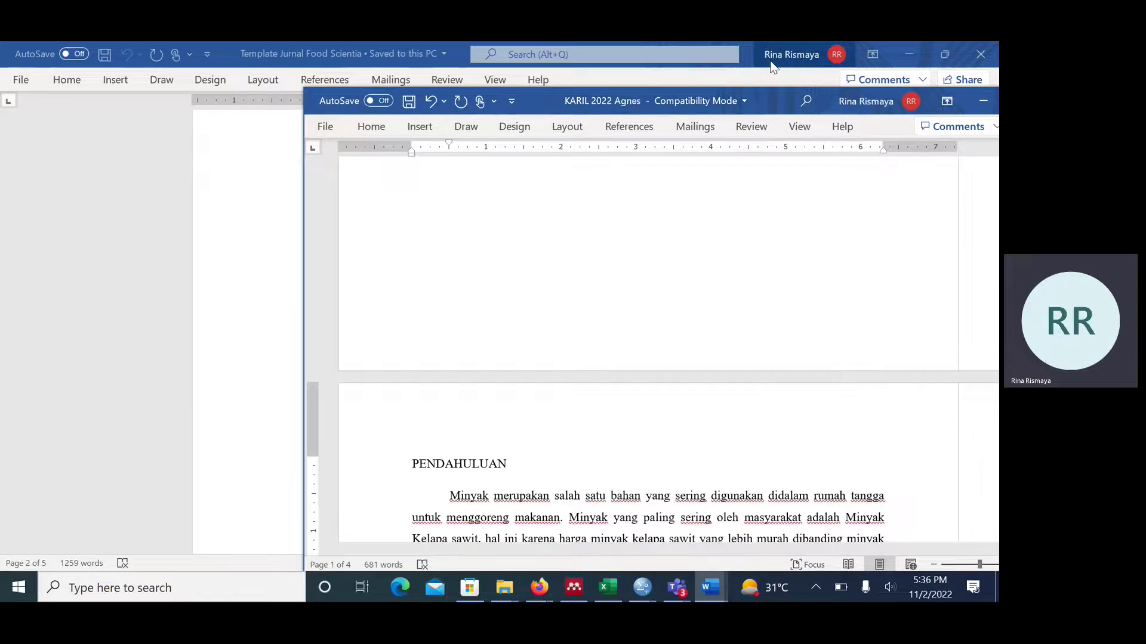
left_click_drag(745, 60, 503, 88)
left_click(759, 104)
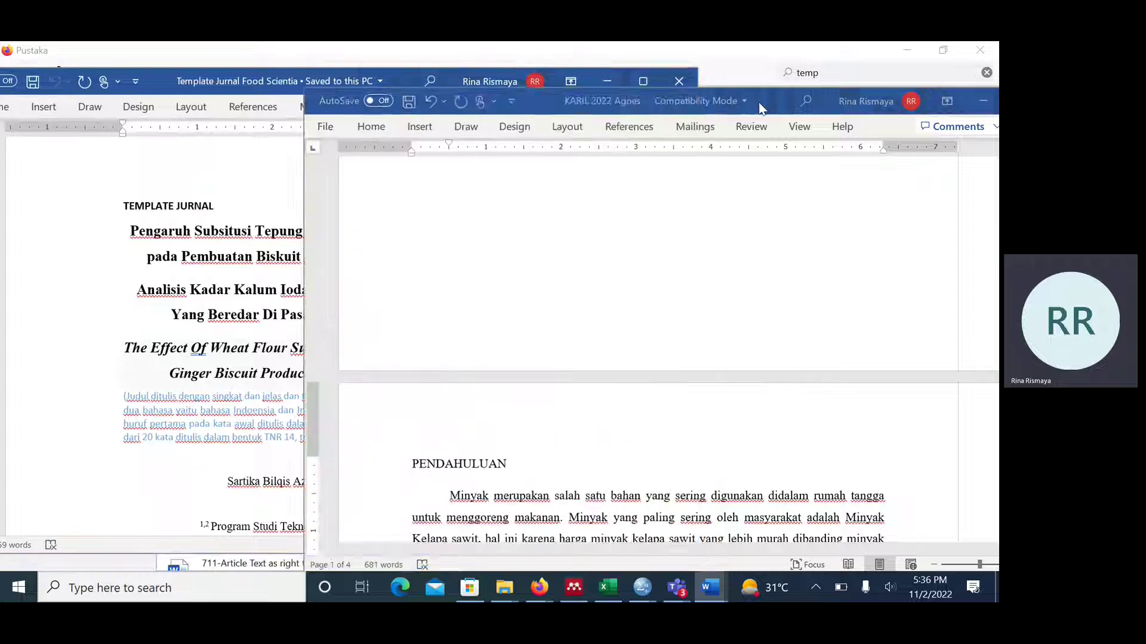
left_click_drag(759, 108, 833, 74)
- Copy the two-line title from the KARIL article into a new line below the "Analisis Kadar Kalum Iodat" title in the template
scroll(755, 197, "up", 5)
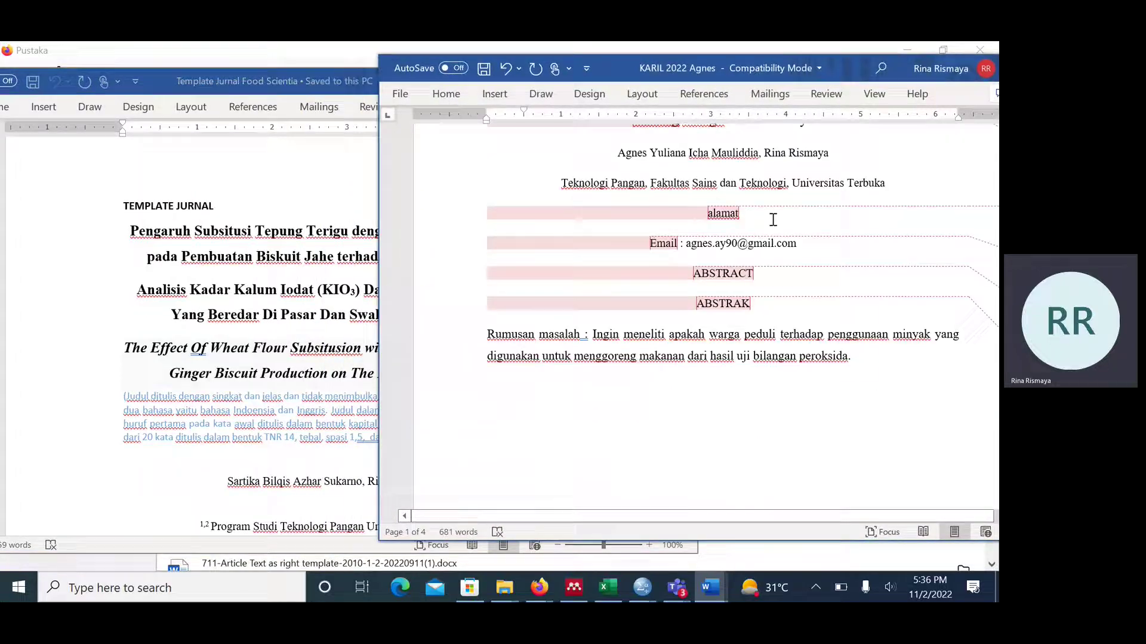
scroll(773, 219, "up", 3)
left_click_drag(496, 216, 834, 255)
right_click(749, 244)
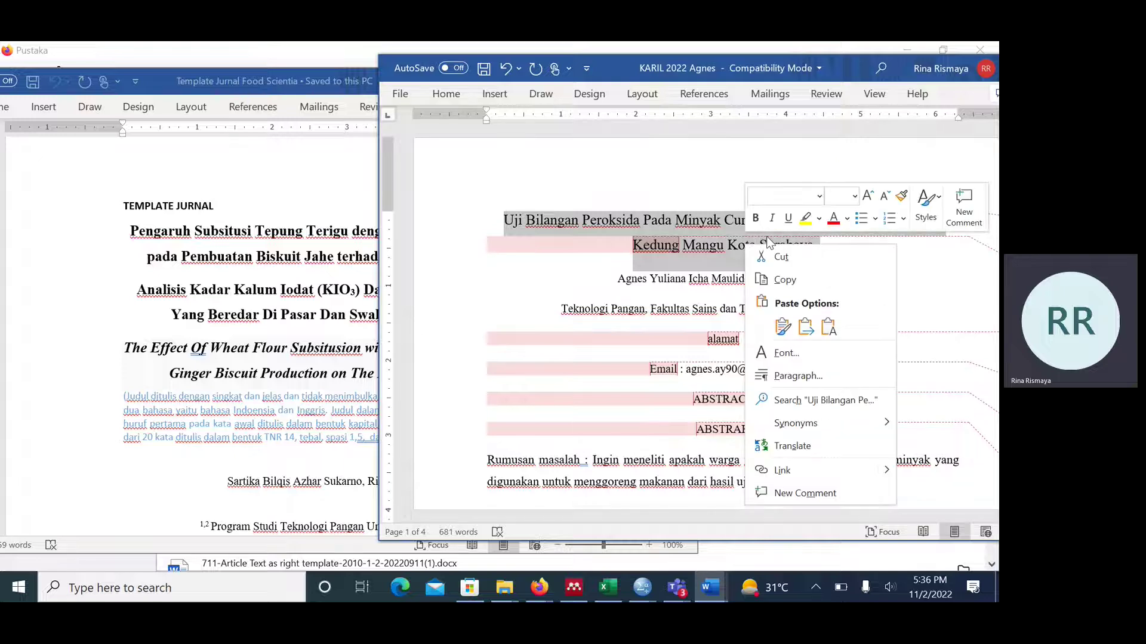
left_click(784, 279)
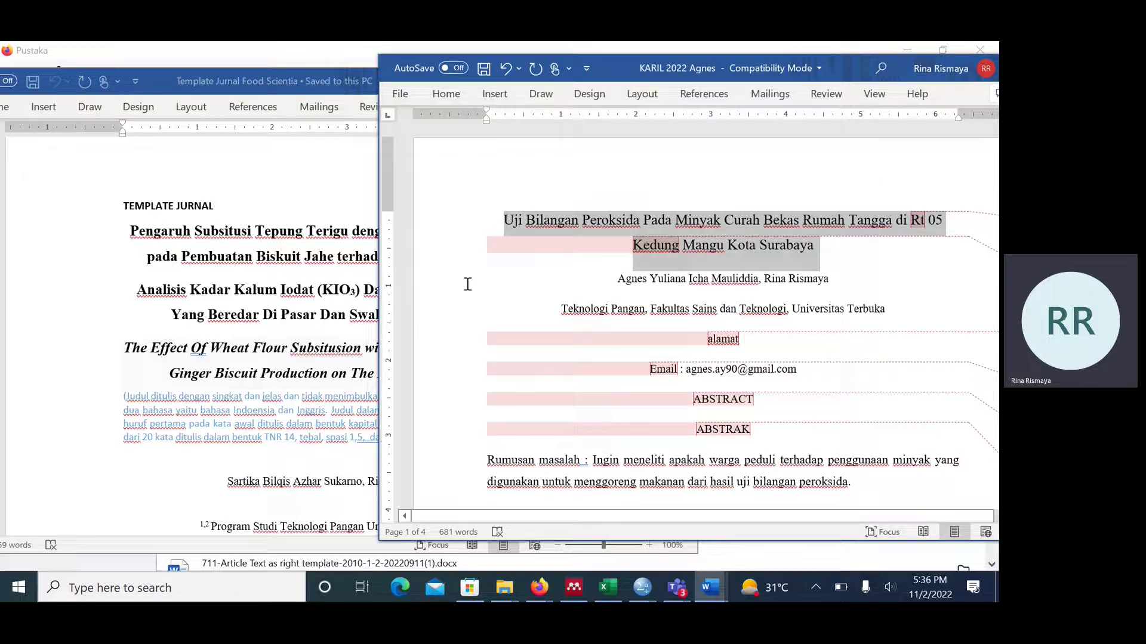
left_click(254, 294)
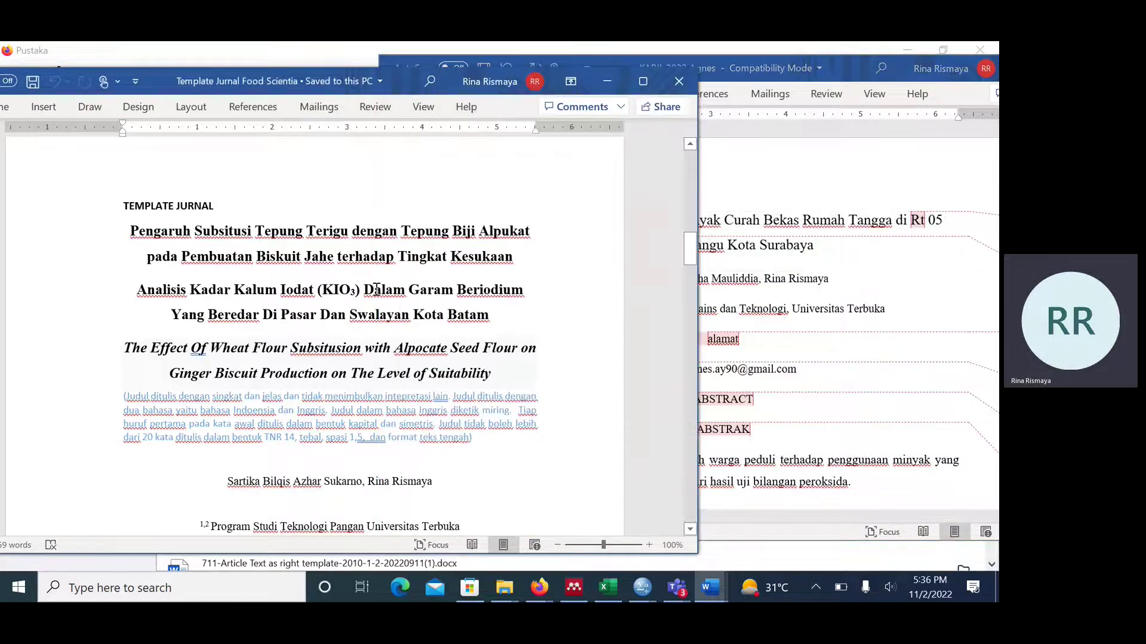
left_click(515, 320)
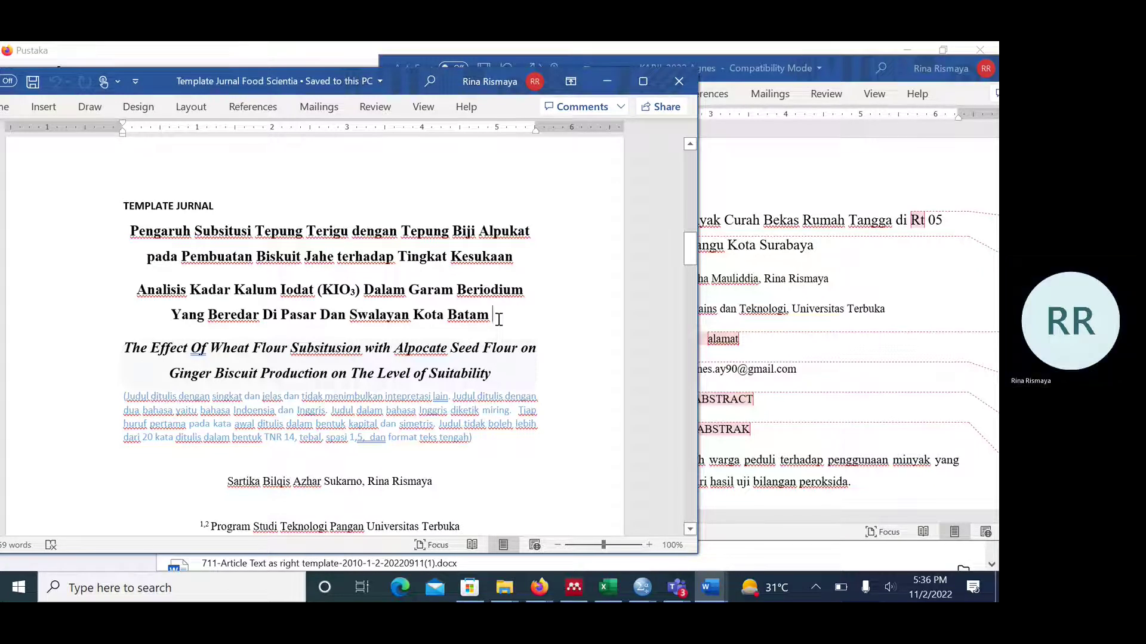
key("Return")
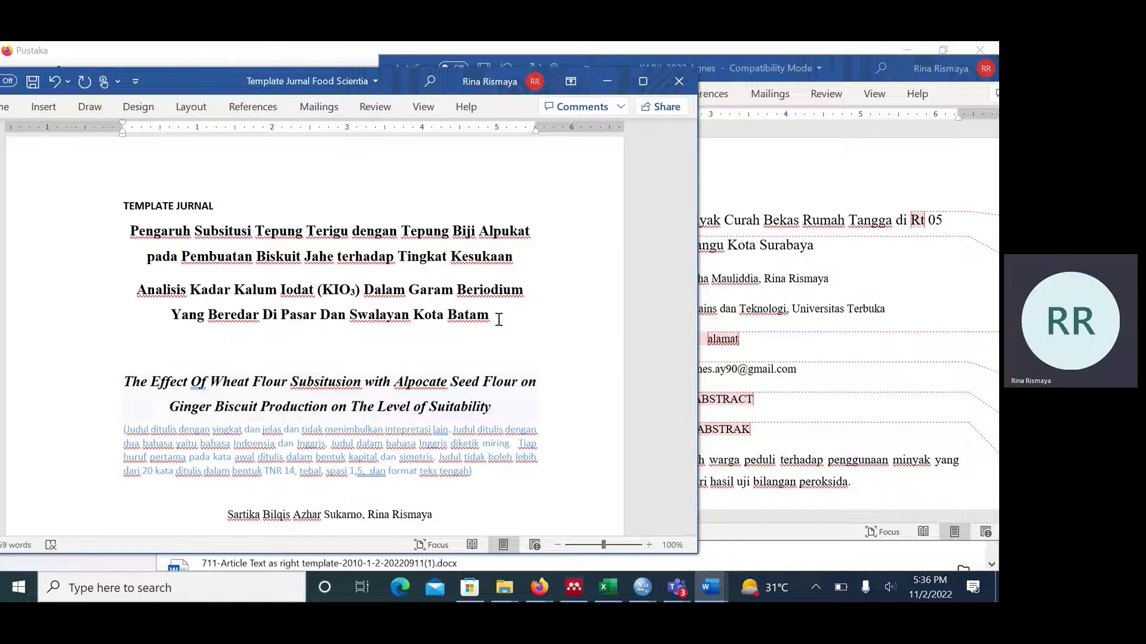
key("ctrl+v")
- Delete the comment attached to "Rt" in the pasted title of the template document
left_click_drag(215, 94, 386, 83)
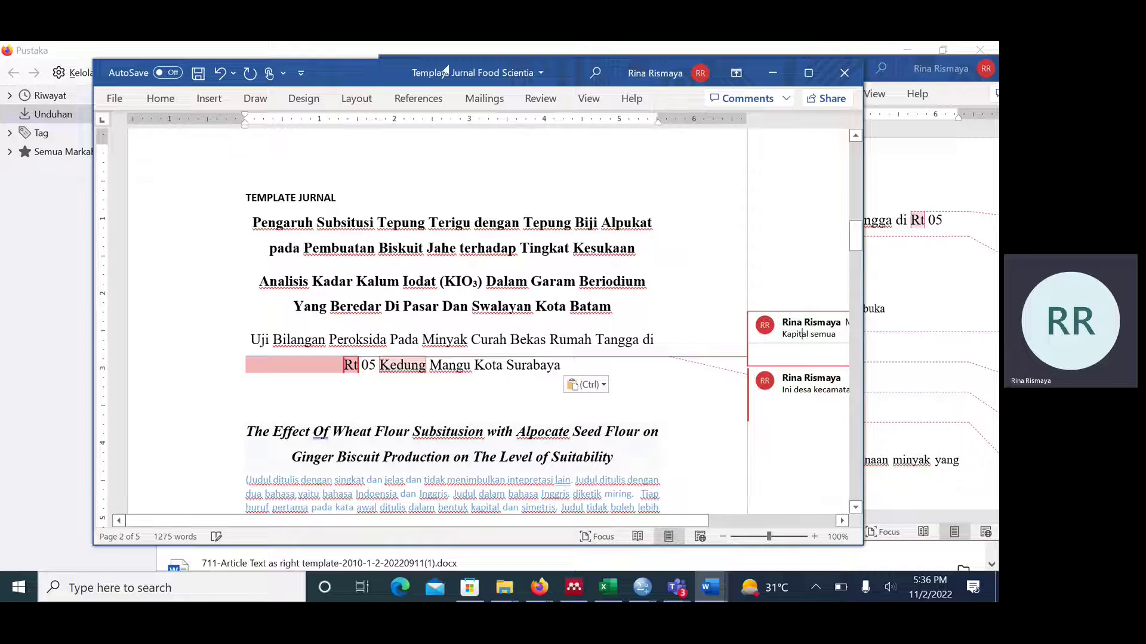
left_click(540, 99)
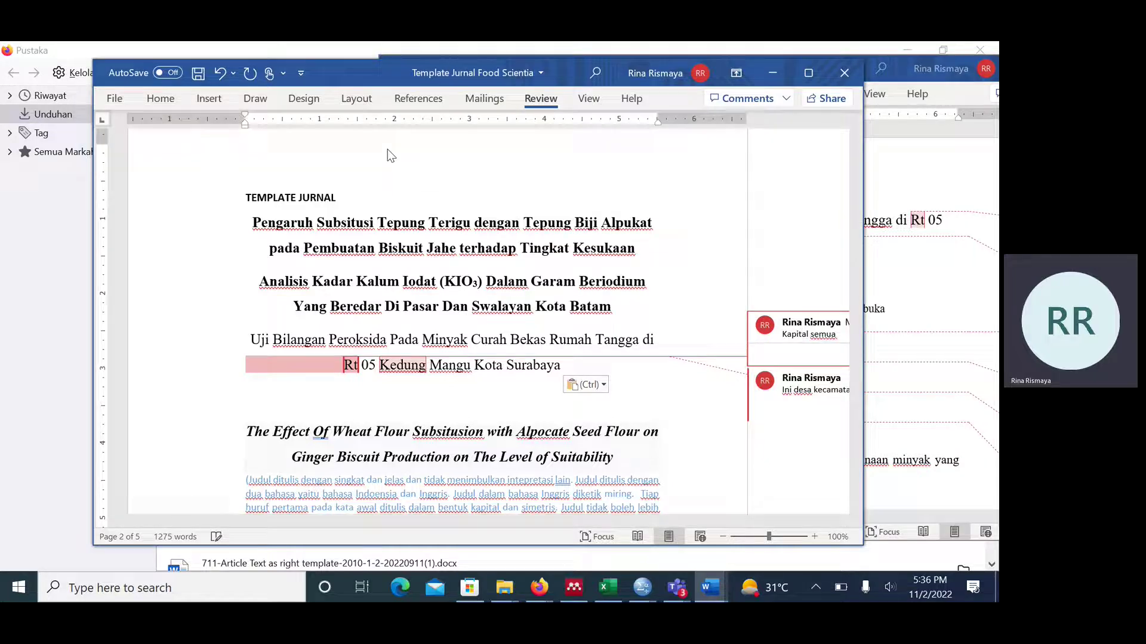
left_click(588, 98)
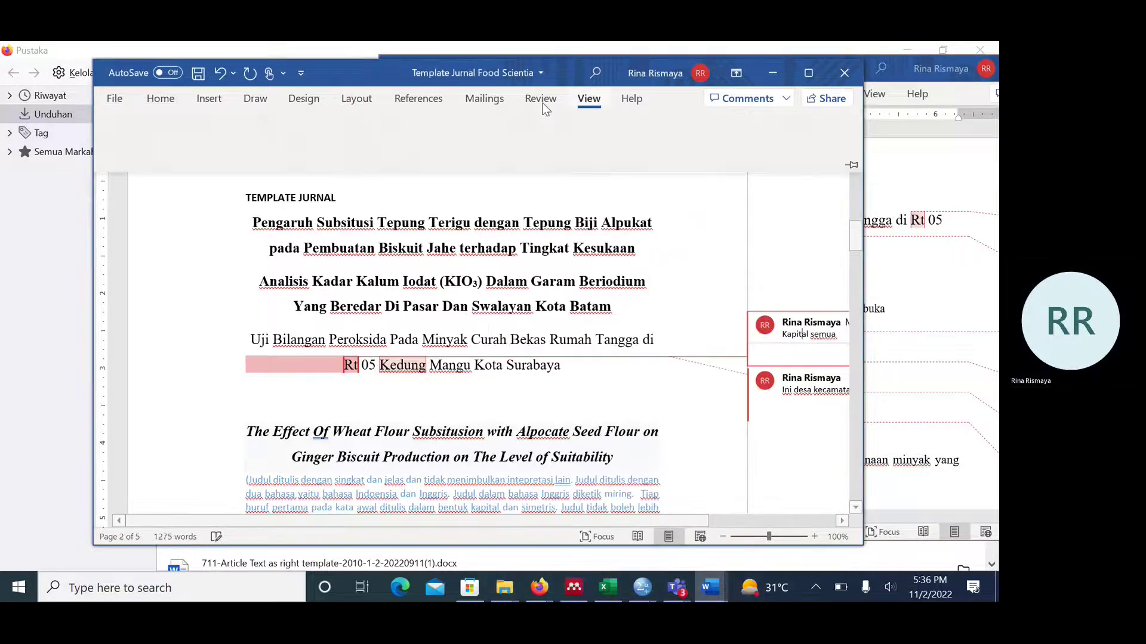
left_click(541, 100)
left_click(424, 157)
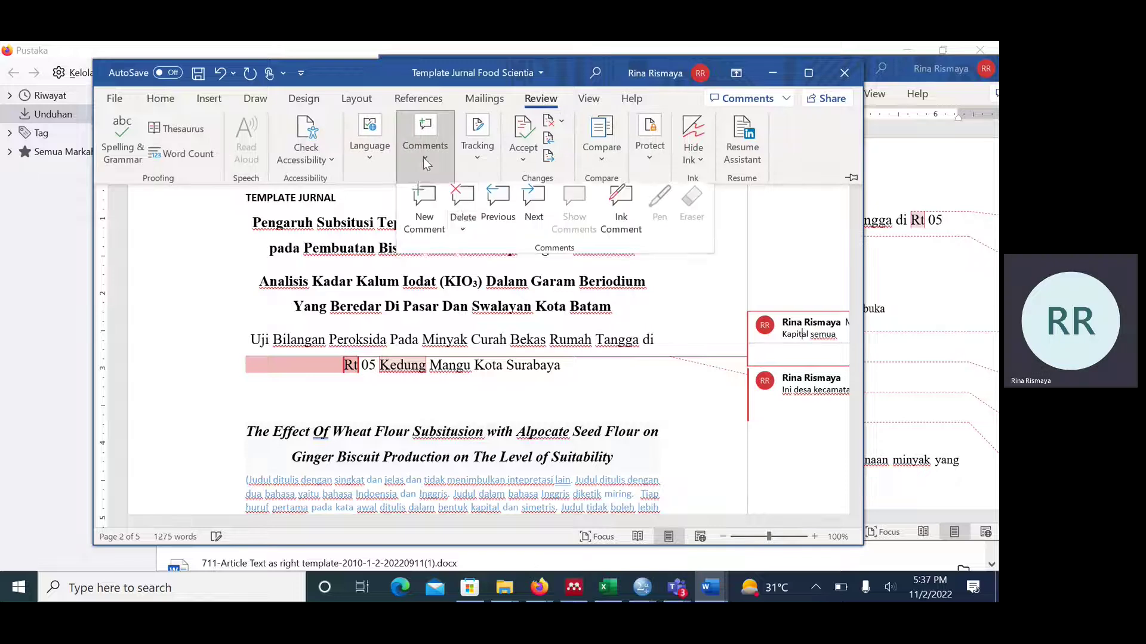
left_click(465, 225)
left_click(481, 253)
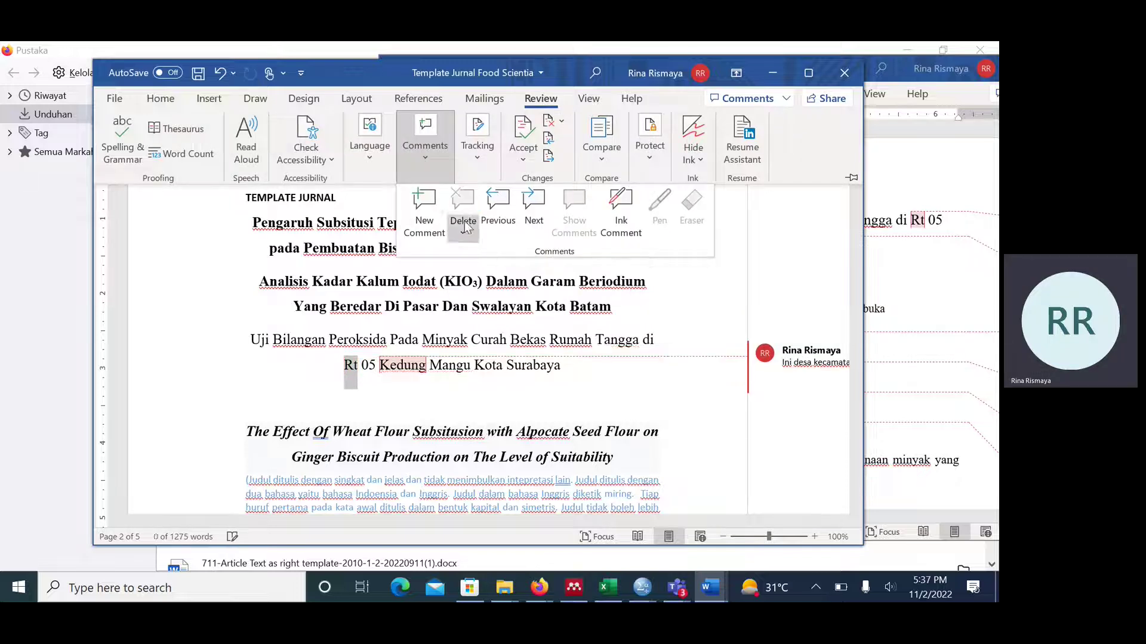
- Delete the comment attached to "Kedung" in the pasted title
left_click(423, 152)
left_click(422, 157)
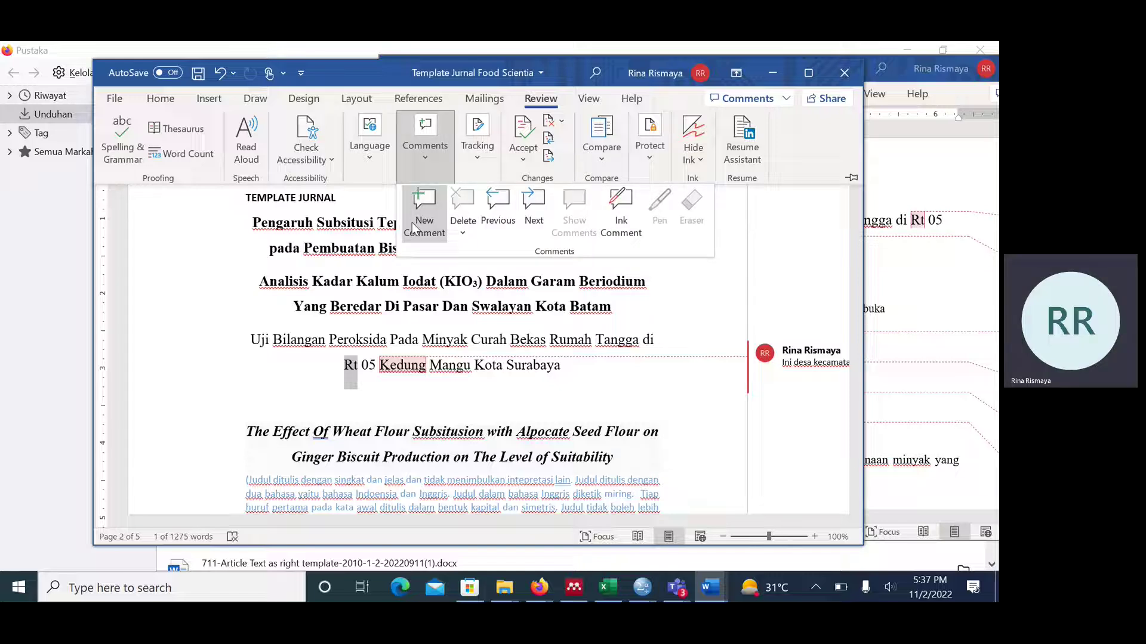
left_click(799, 379)
left_click(804, 363)
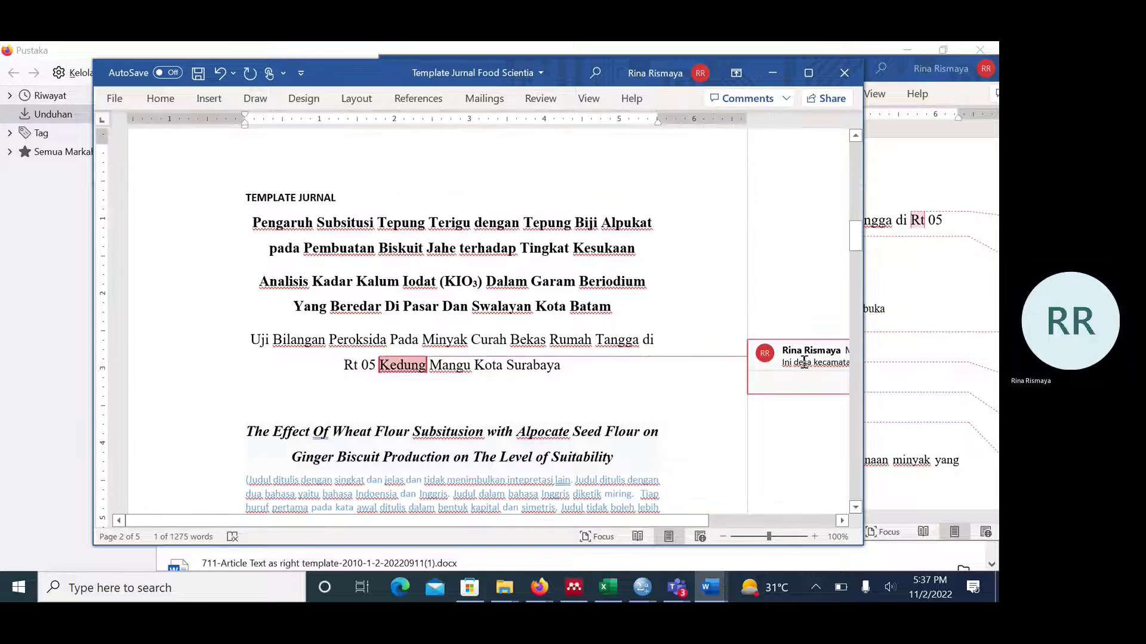
triple_click(803, 363)
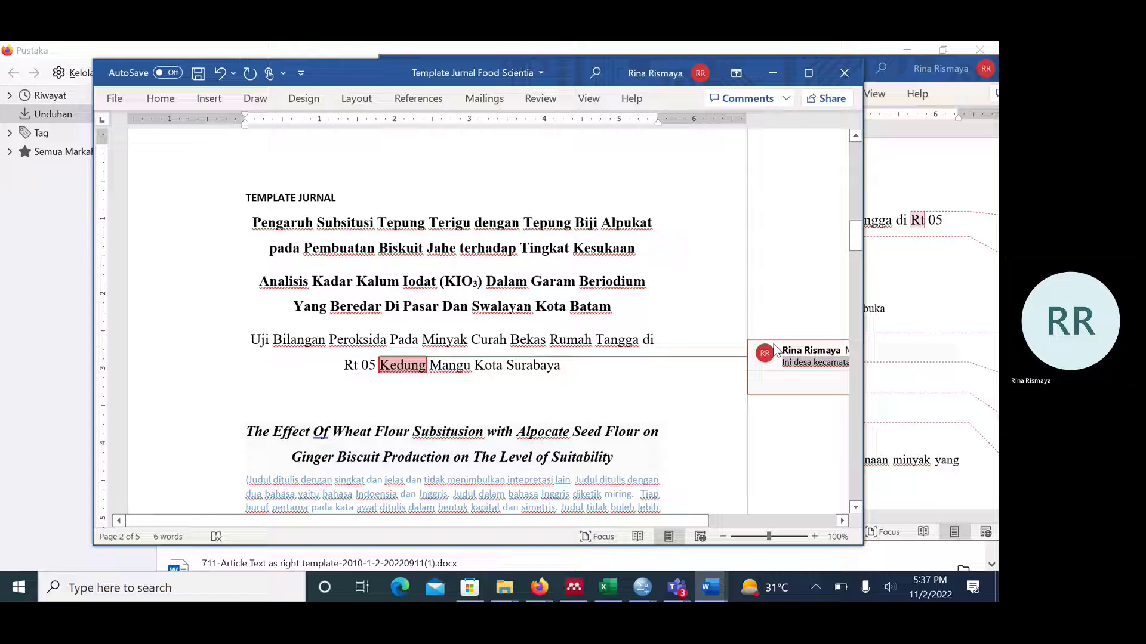
left_click(540, 98)
left_click(421, 162)
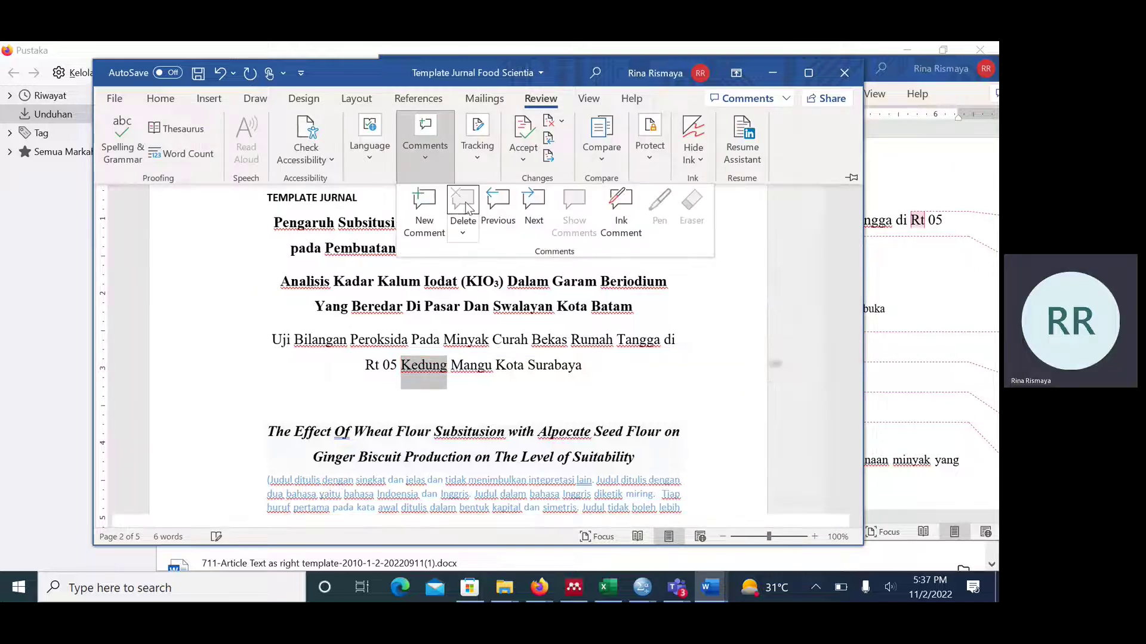
left_click(464, 203)
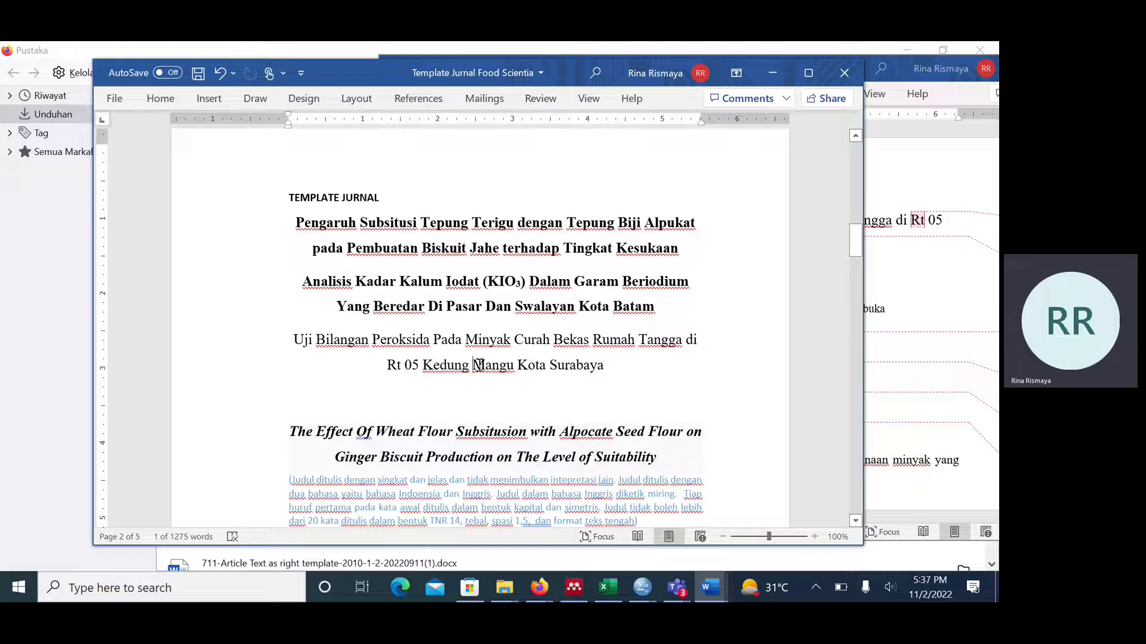
- Compare the font and paragraph formatting of the pasted title with that of the template's first title
left_click_drag(322, 340, 394, 379)
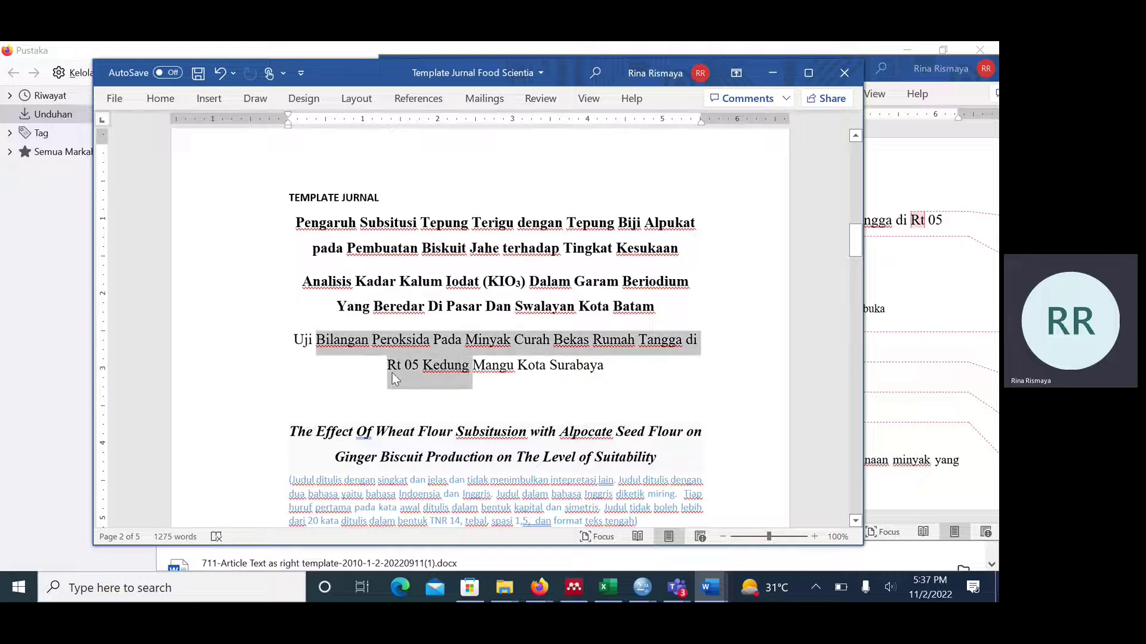
left_click(158, 98)
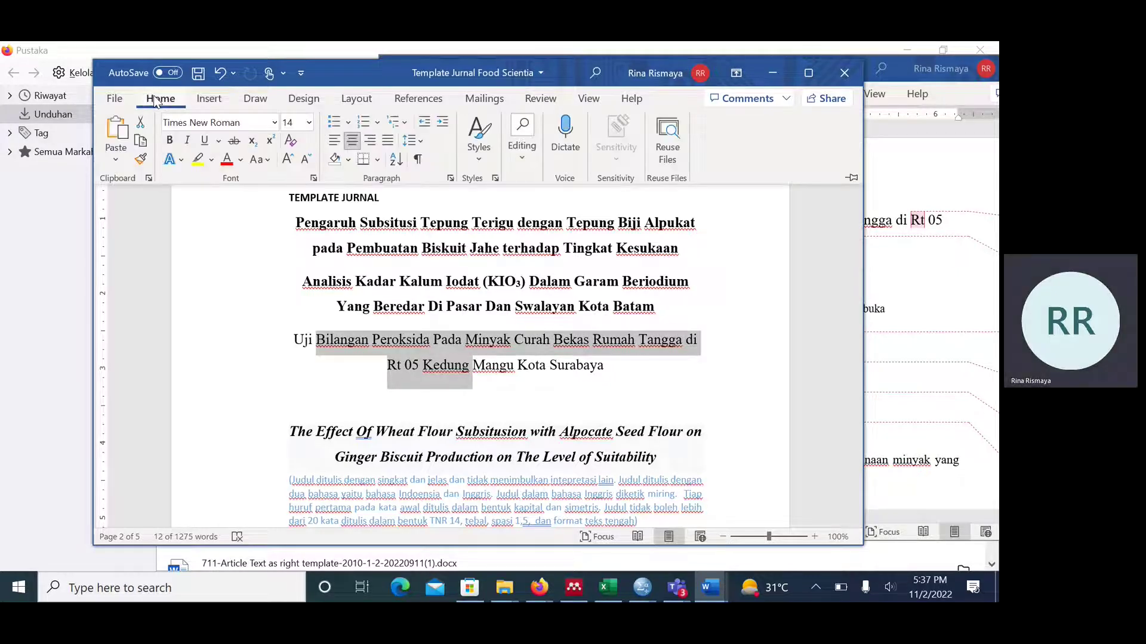
left_click(353, 248)
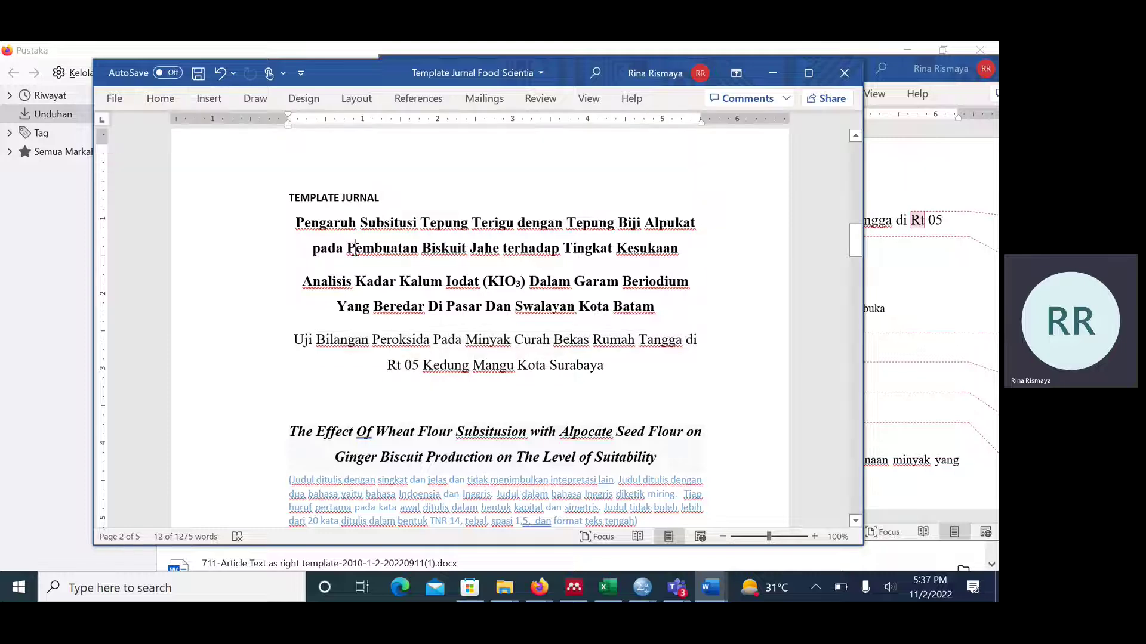
left_click(174, 99)
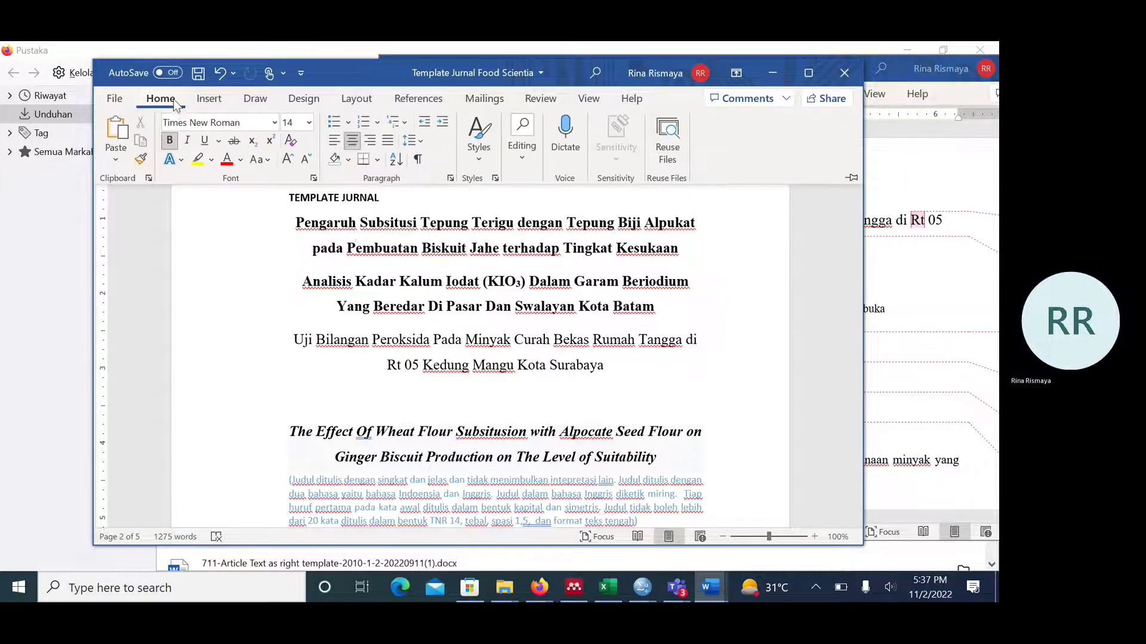
left_click(315, 238)
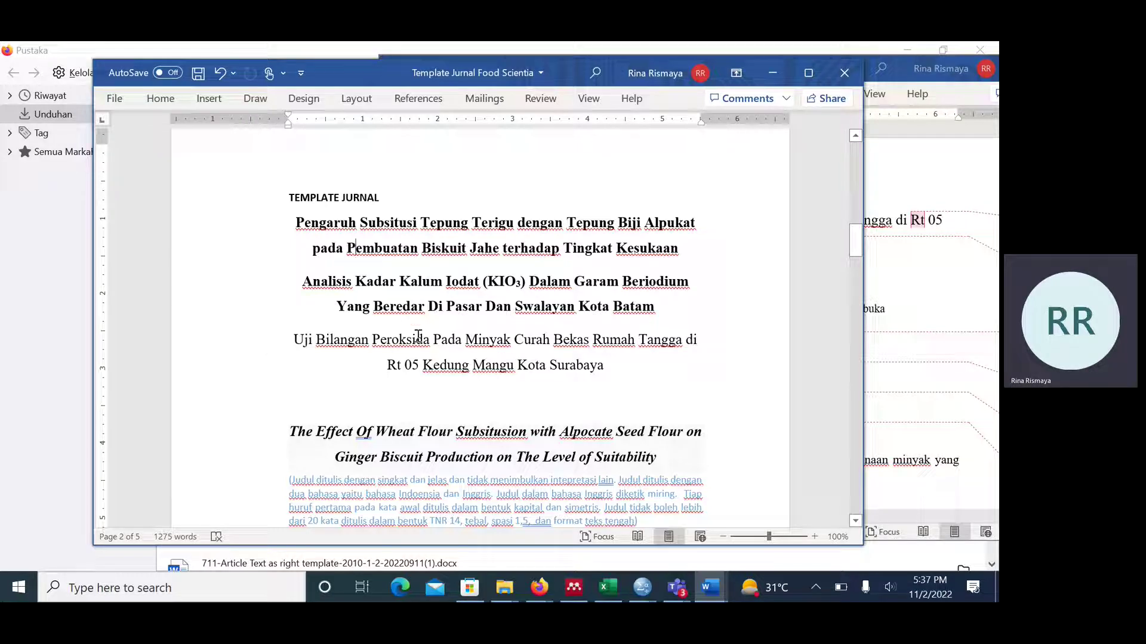
- Maximize the template document's window
left_click_drag(418, 337, 472, 375)
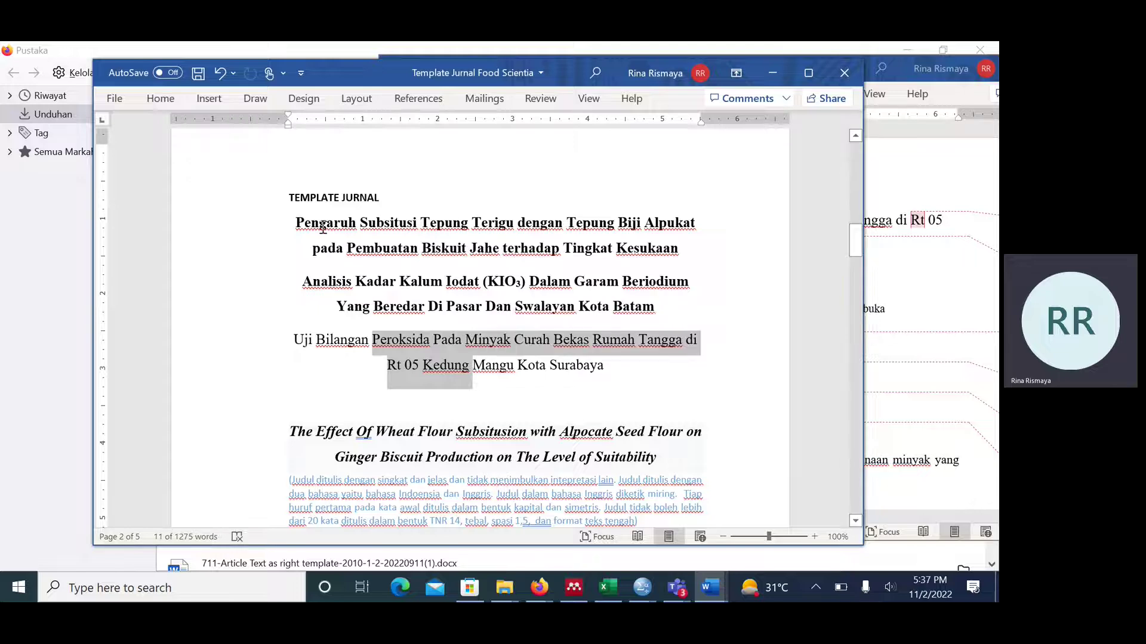
left_click_drag(322, 229, 650, 281)
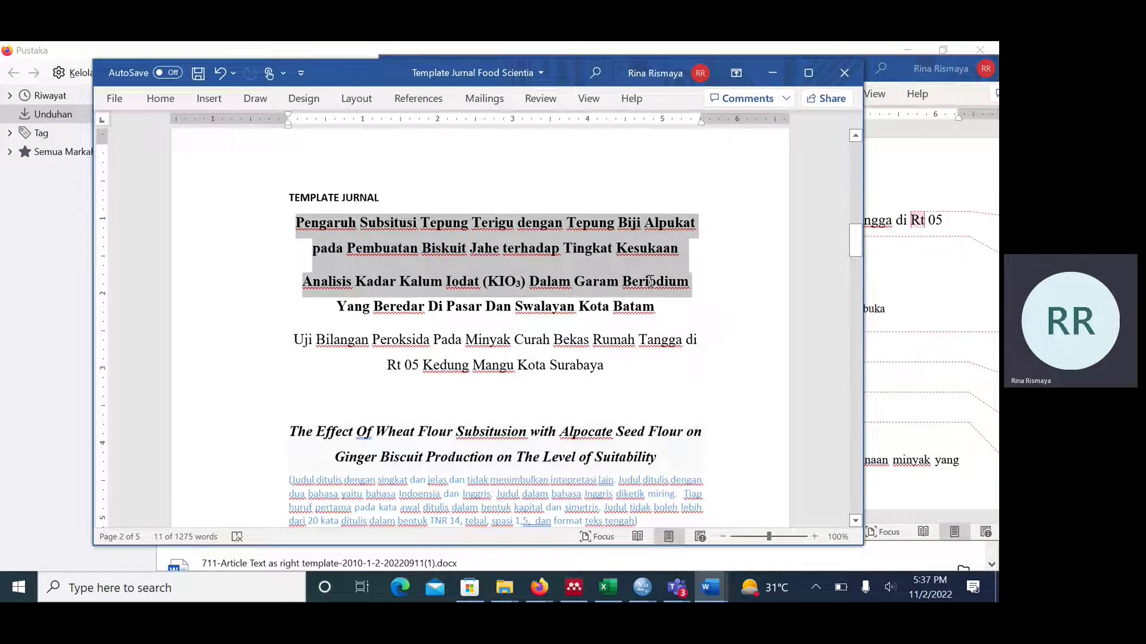
left_click(362, 339)
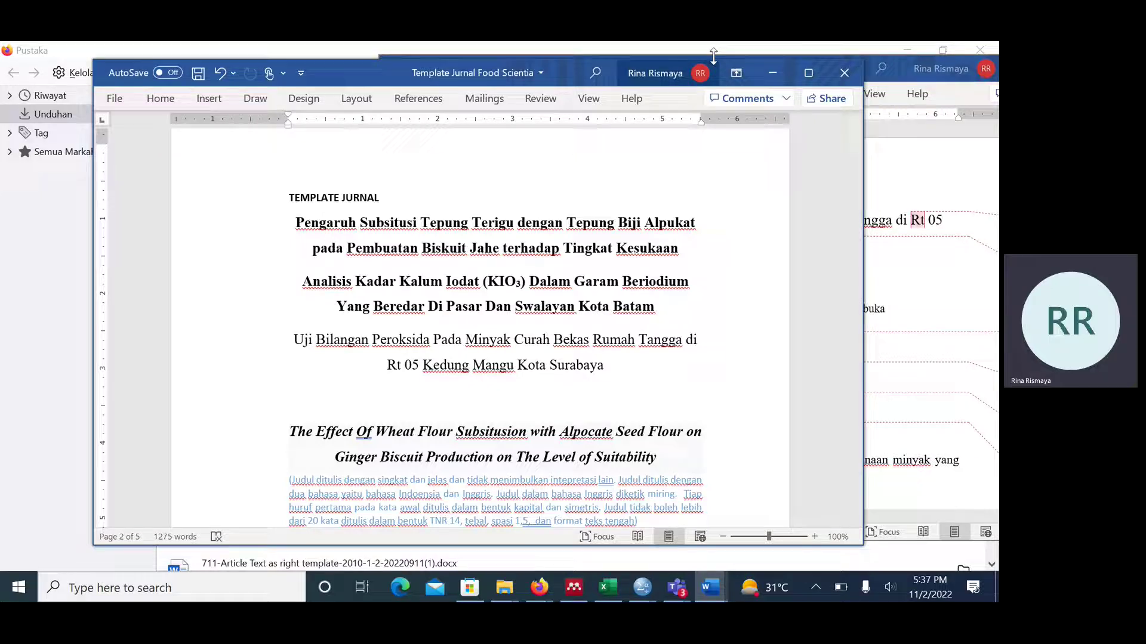
left_click(809, 73)
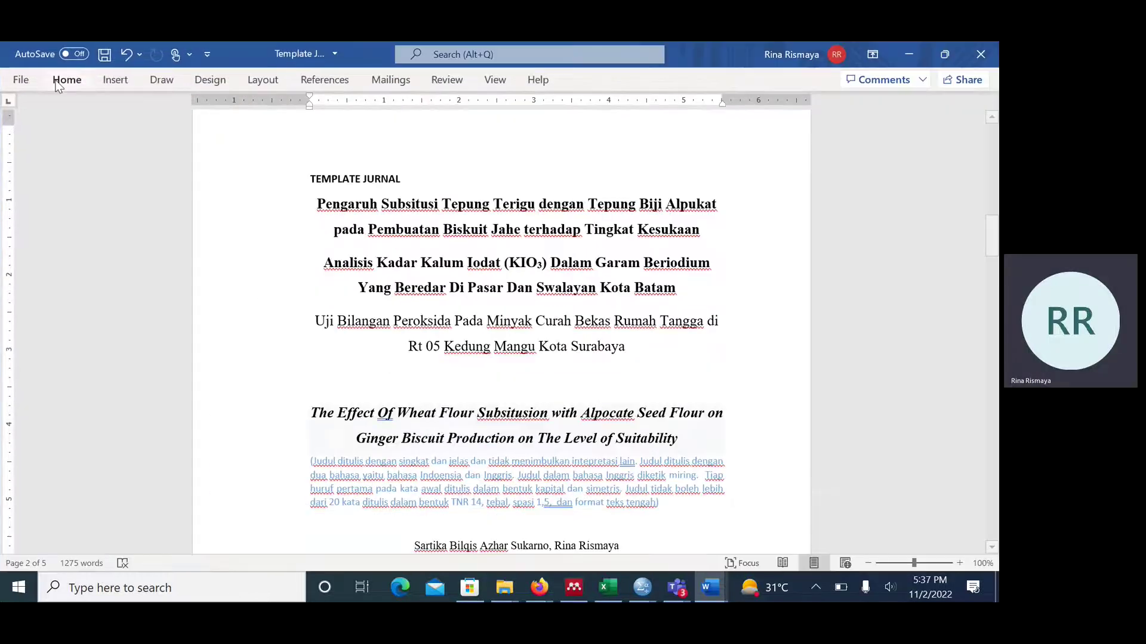
left_click(67, 80)
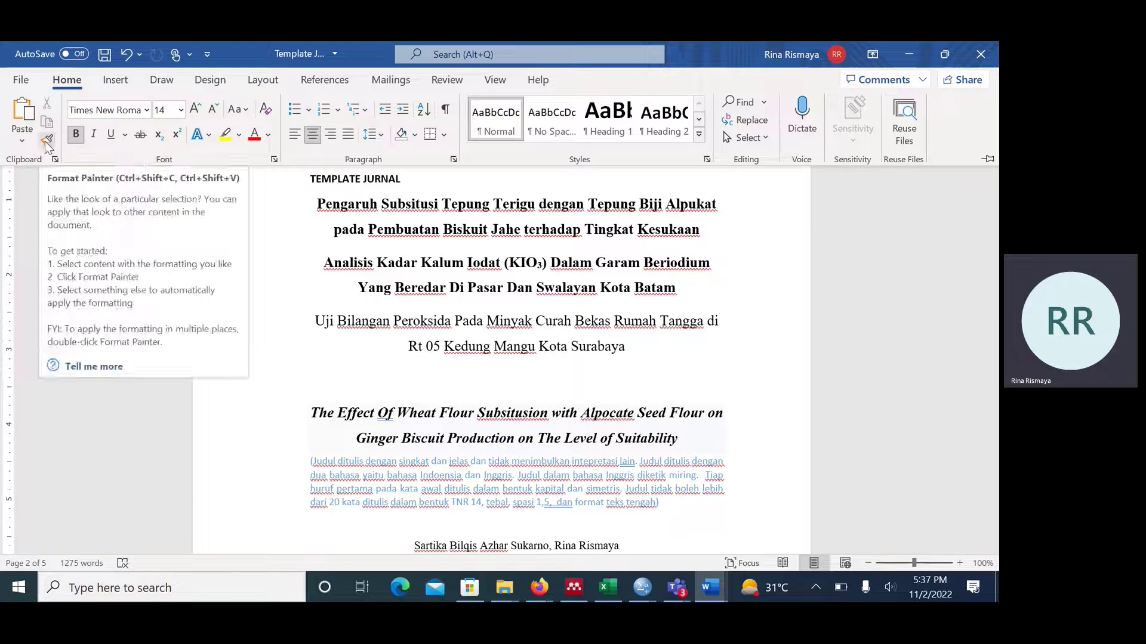
left_click(47, 142)
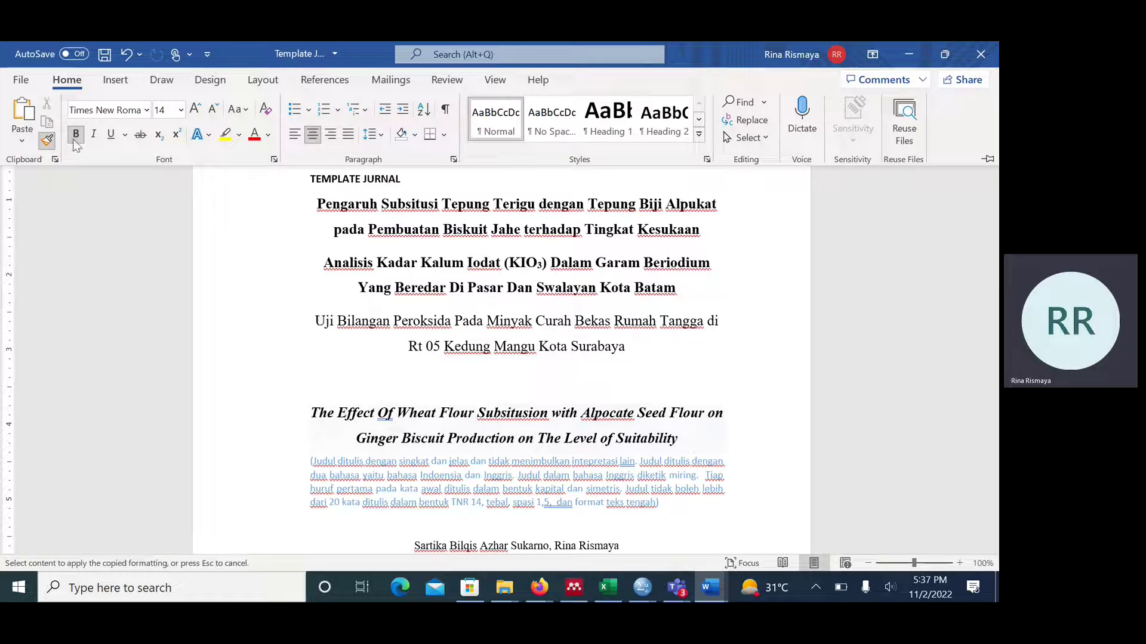
left_click(48, 142)
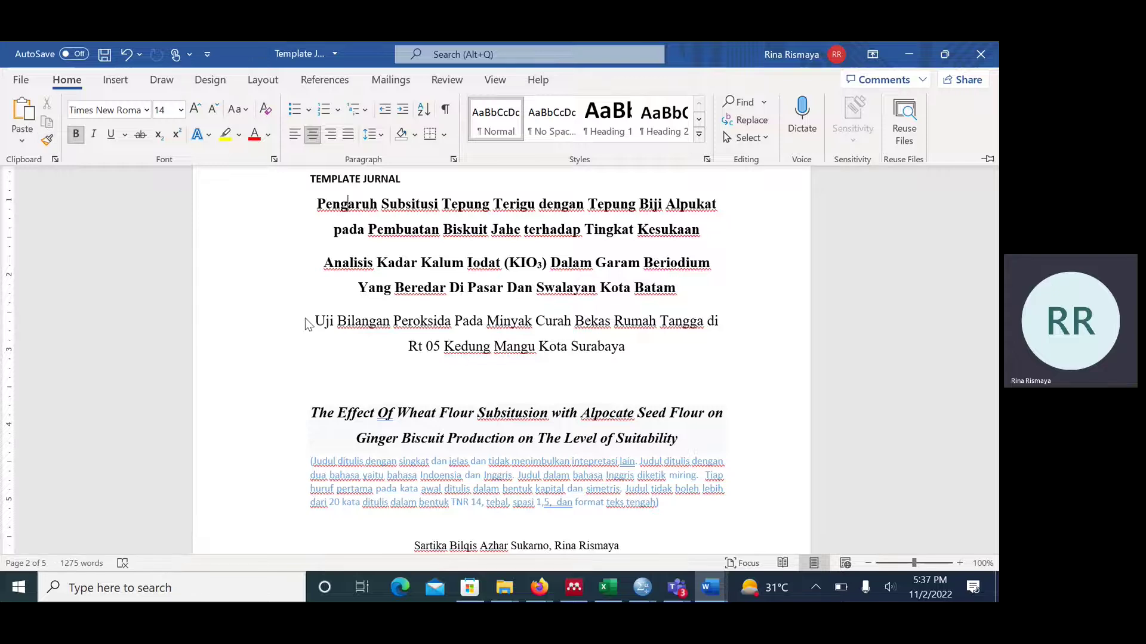
key("ctrl+F1")
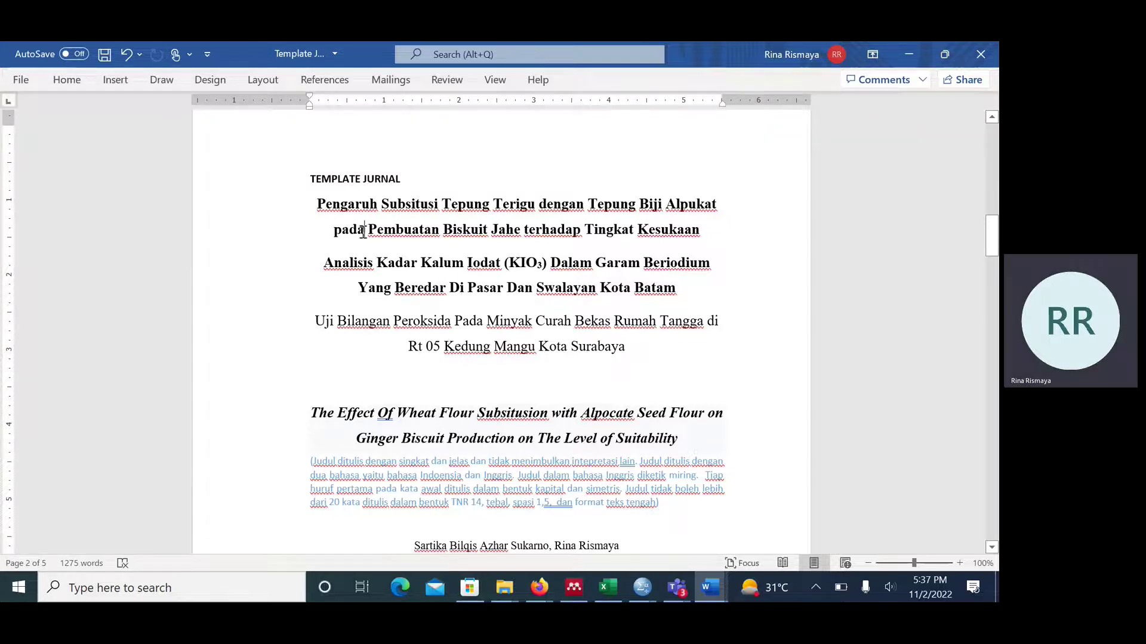
- Copy the formatting of the template's first title onto the pasted "Uji Bilangan Peroksida" title with Format Painter
left_click(67, 80)
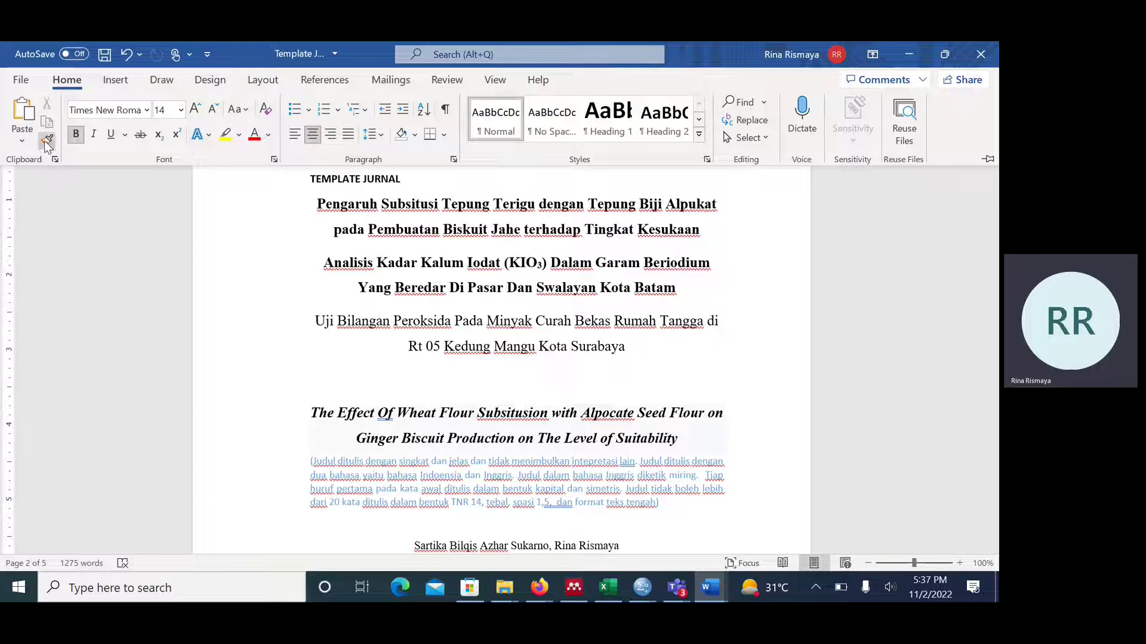
left_click(47, 140)
left_click(623, 338)
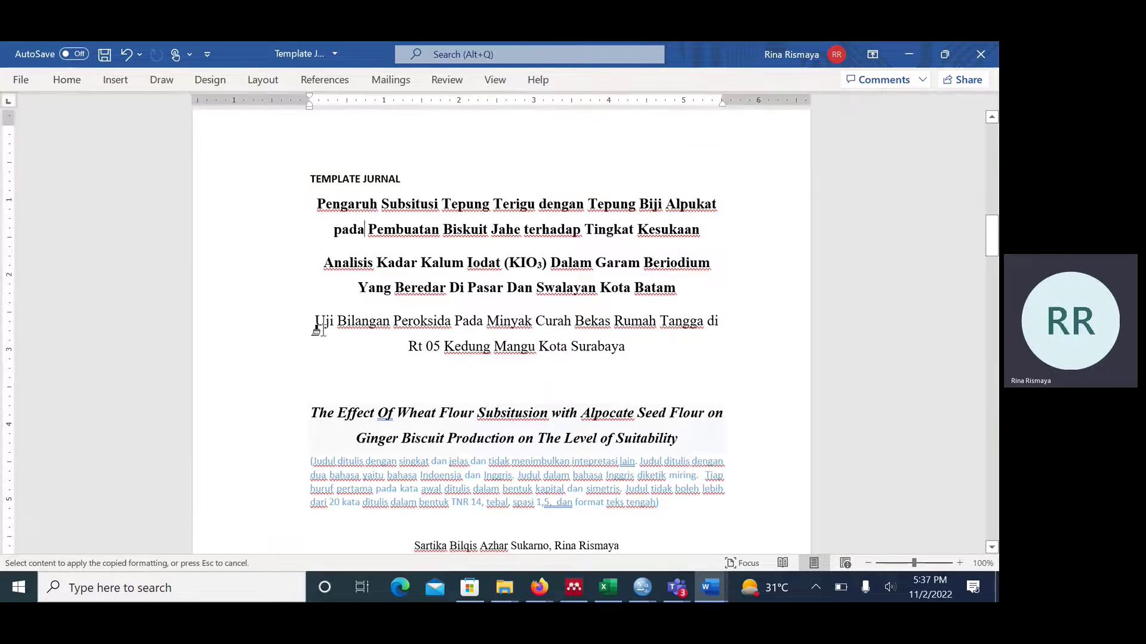
left_click_drag(309, 330, 540, 367)
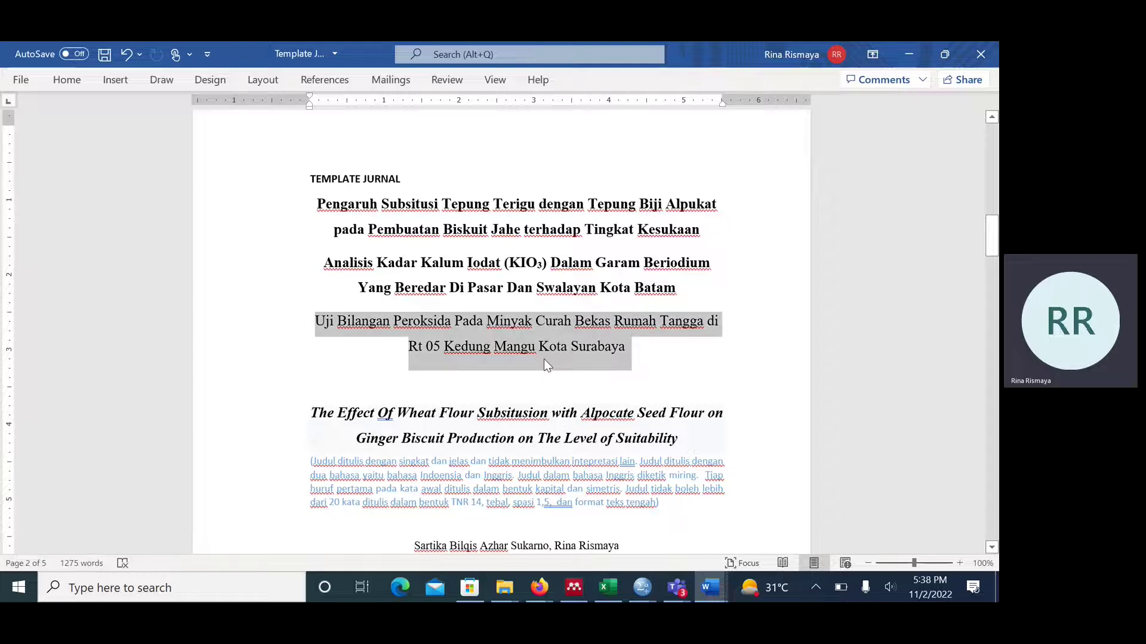
left_click(285, 290)
- Delete the two sample titles, "Pengaruh Subsitusi Tepung Terigu" and "Analisis Kadar Kalum Iodat", above the article's own title
left_click_drag(360, 213, 364, 230)
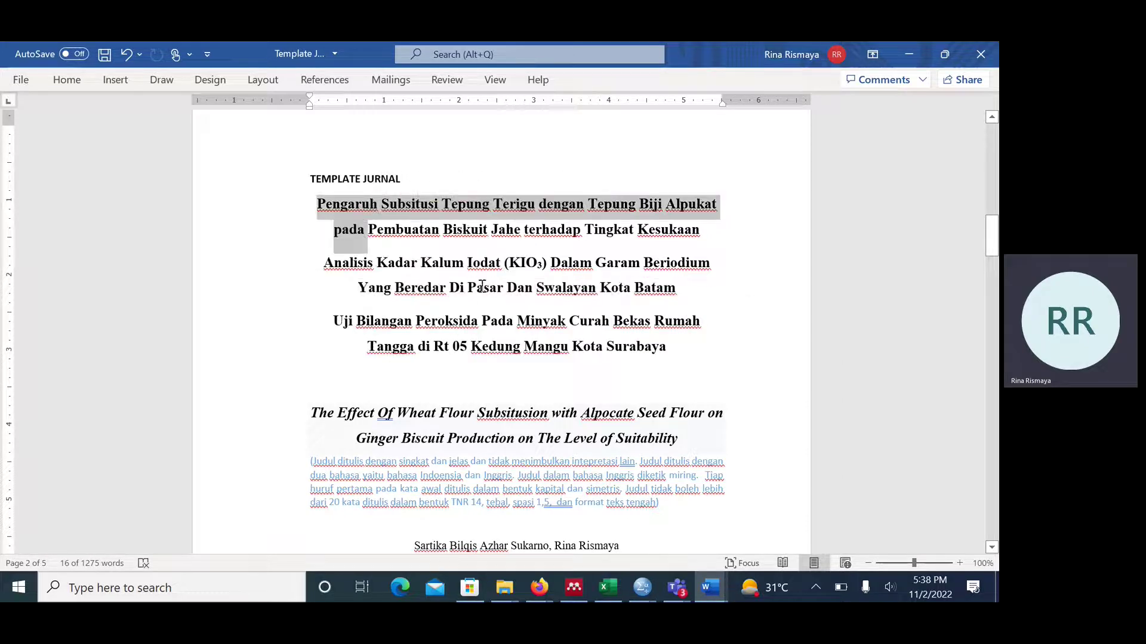
left_click(387, 263)
left_click(405, 322)
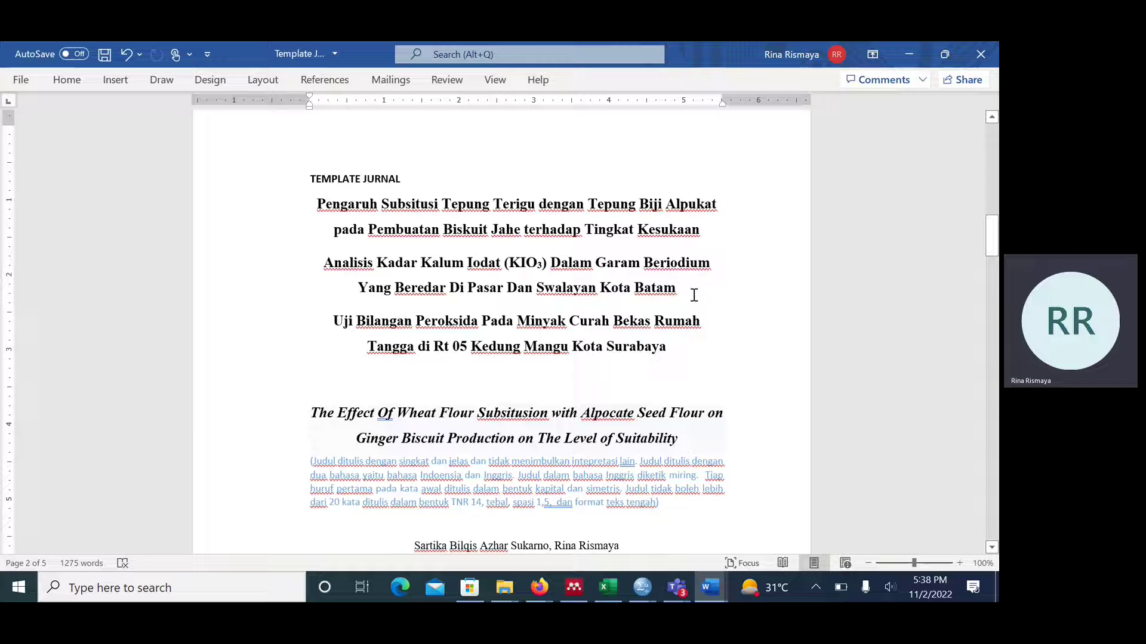
left_click_drag(671, 283, 253, 215)
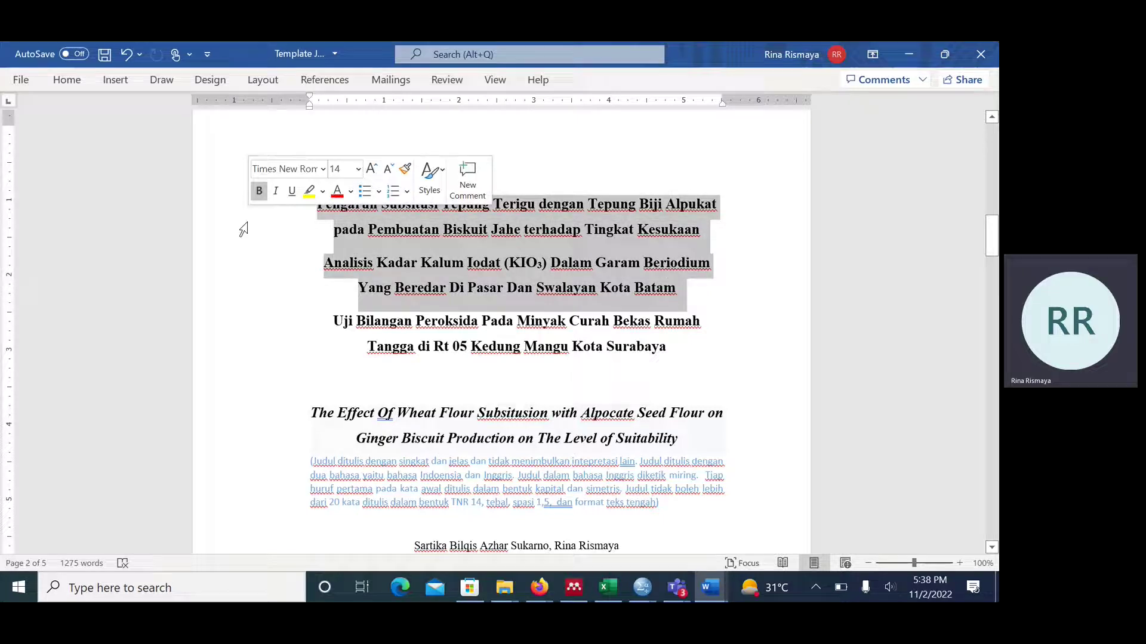
key("Delete")
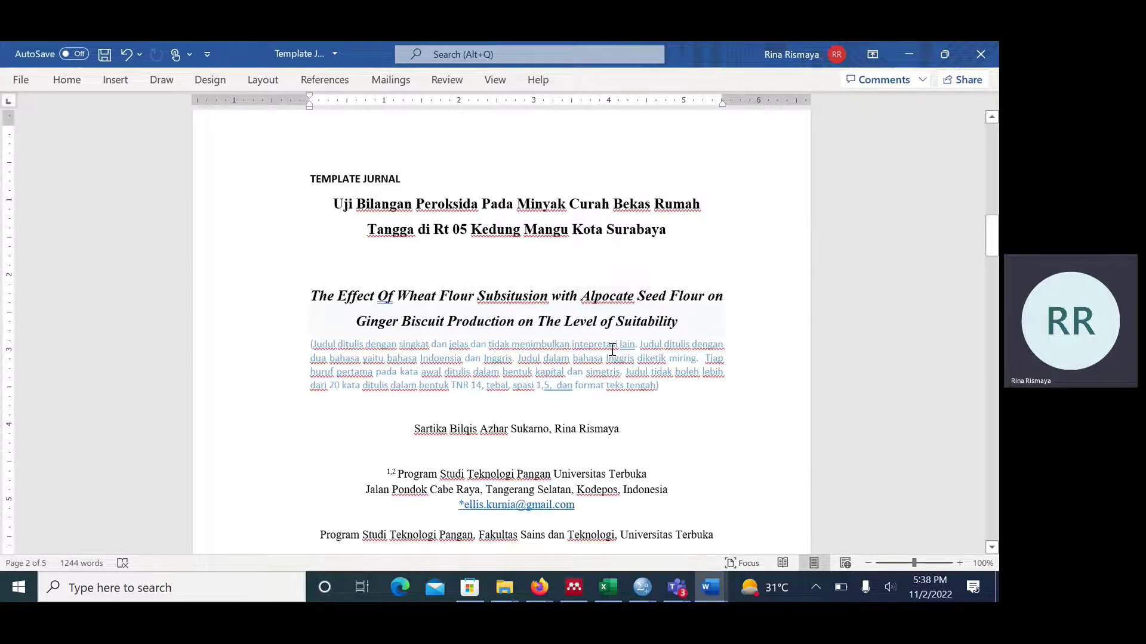
- Switch to the KARIL article and copy its line of author names below the title
left_click(709, 588)
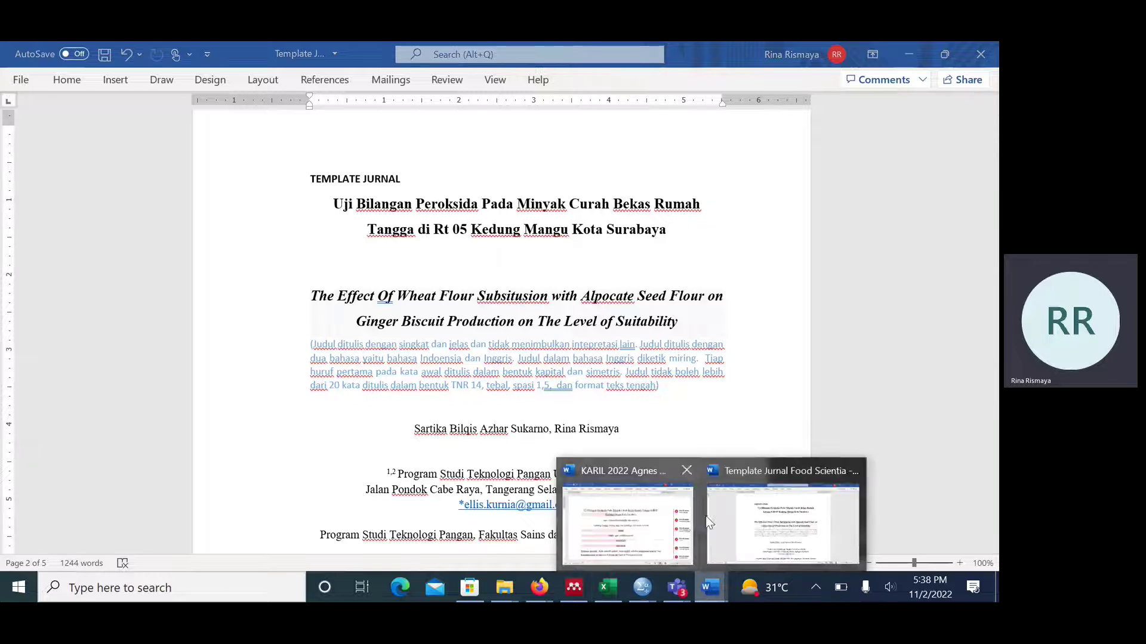
left_click(764, 517)
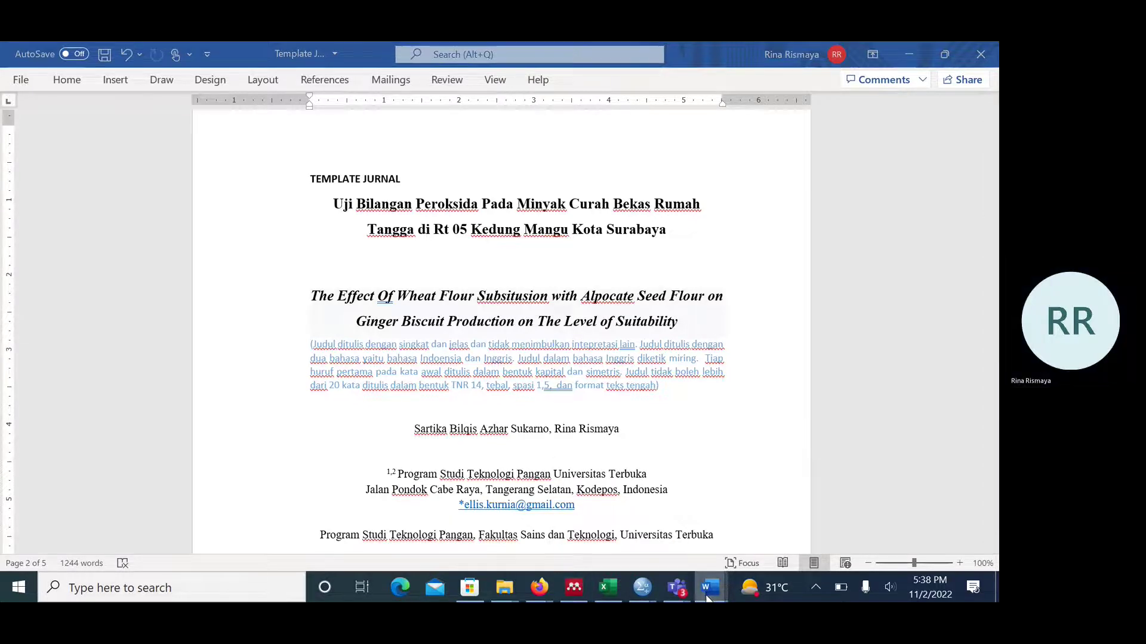
left_click(708, 589)
left_click(646, 532)
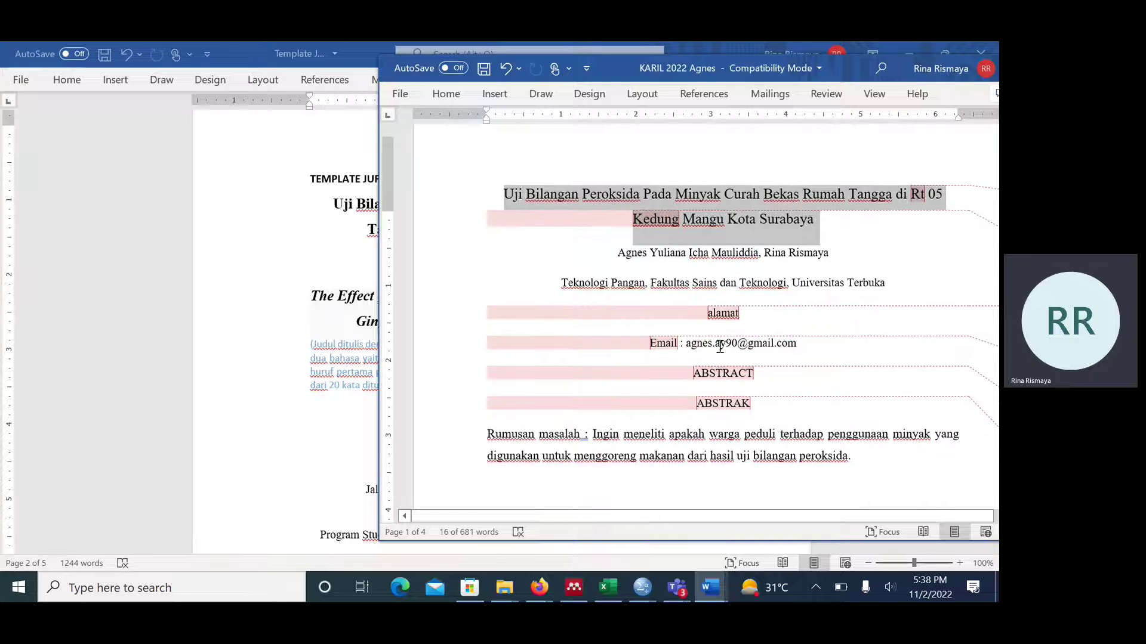
scroll(716, 345, "down", 4)
scroll(811, 195, "up", 3)
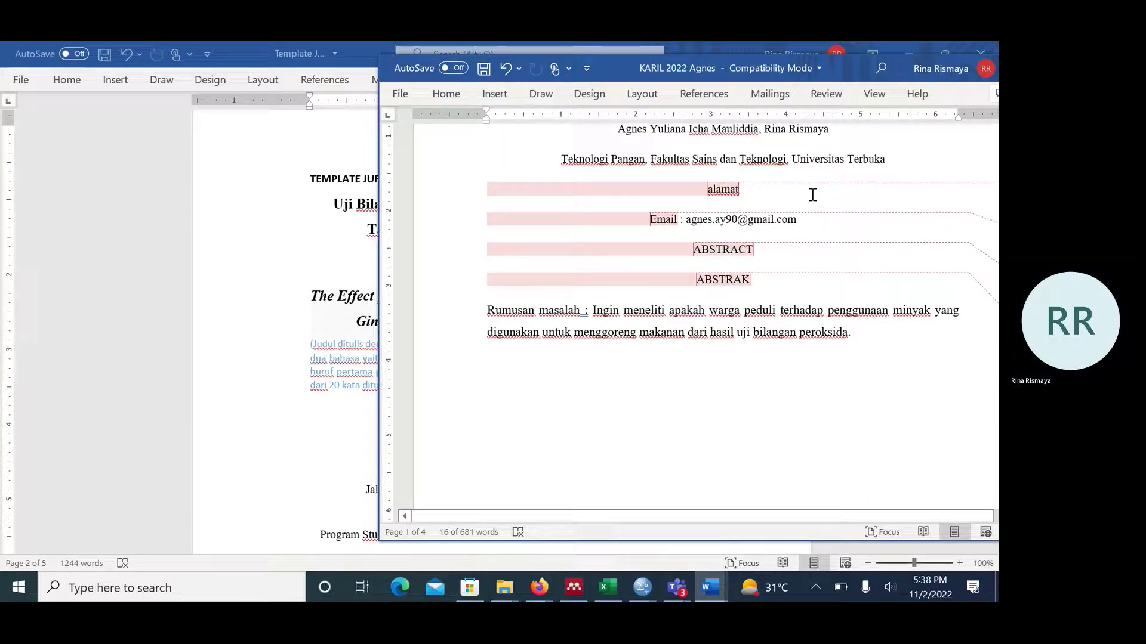
left_click_drag(851, 205, 614, 206)
key("ctrl+c")
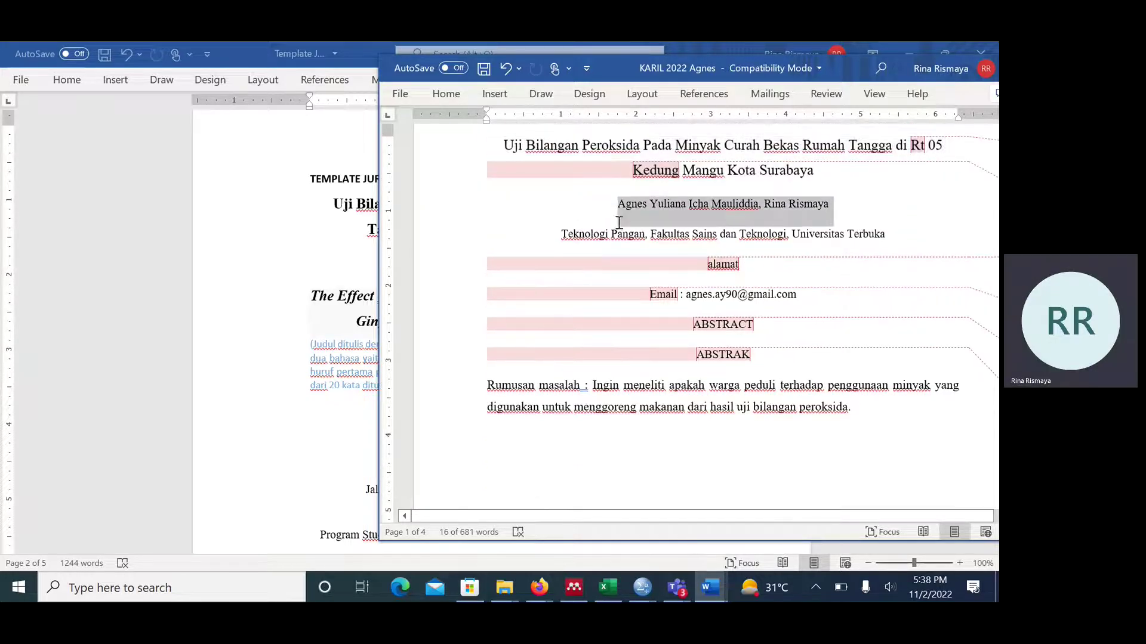
- Paste the copied author names below the sample author line in the template, separated from it by an empty line
left_click(277, 358)
scroll(641, 406, "down", 1)
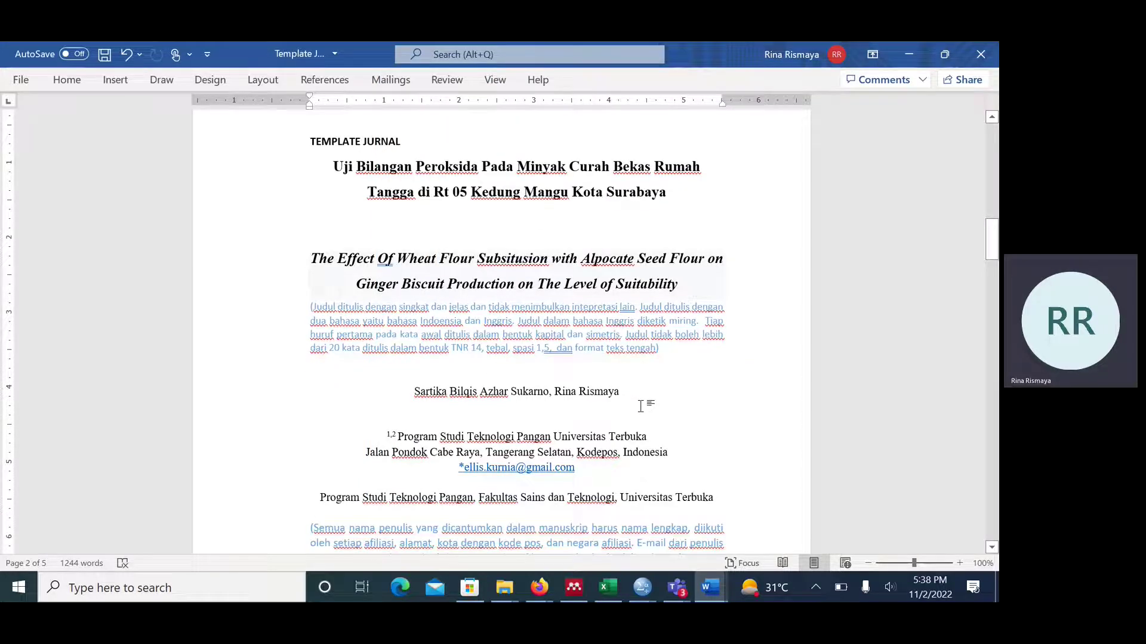
left_click(641, 406)
scroll(641, 407, "down", 1)
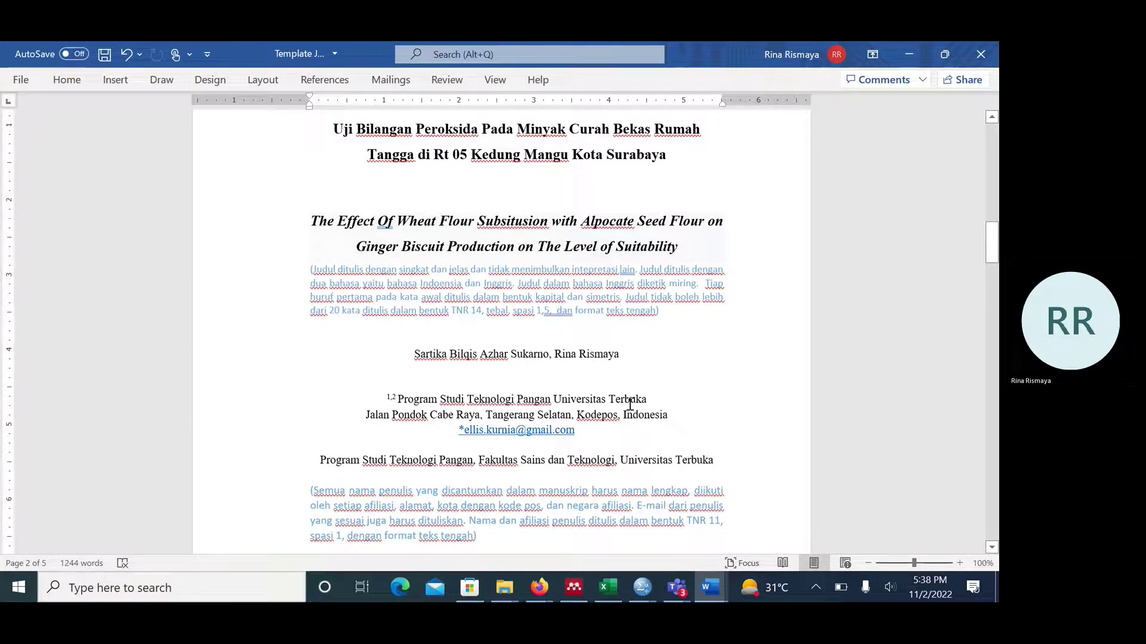
scroll(629, 405, "up", 4)
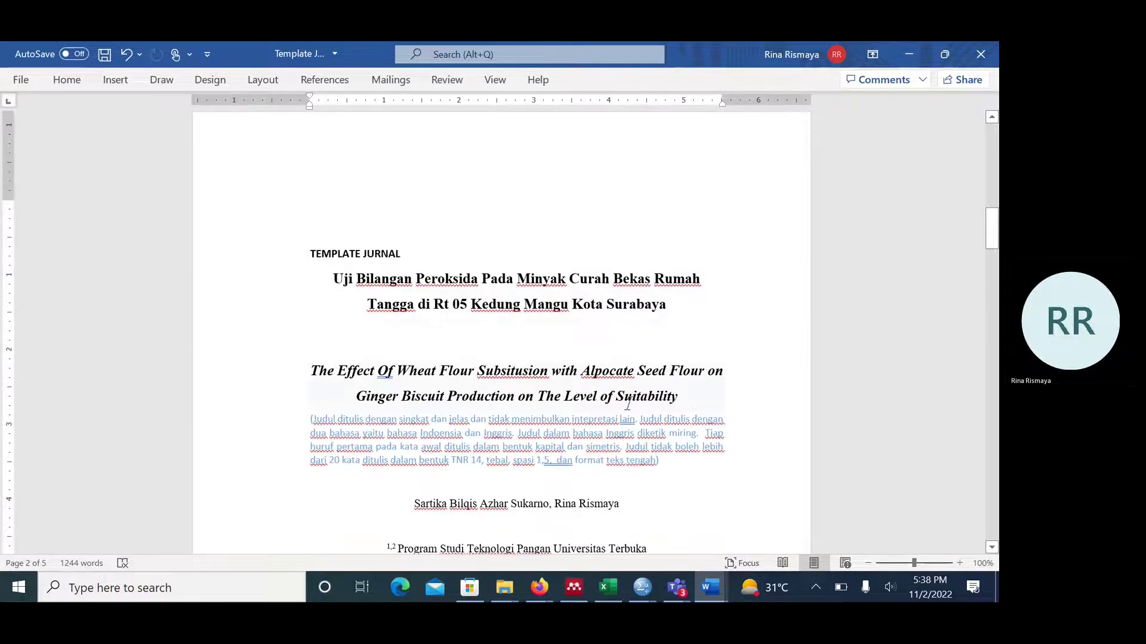
scroll(628, 404, "down", 4)
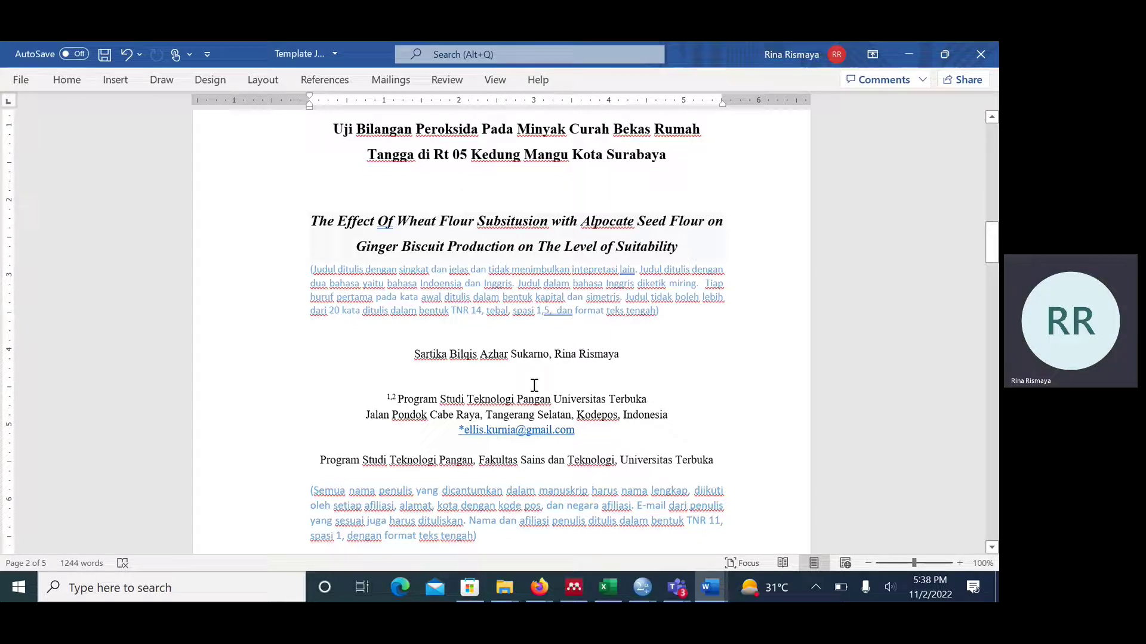
scroll(543, 382, "down", 3)
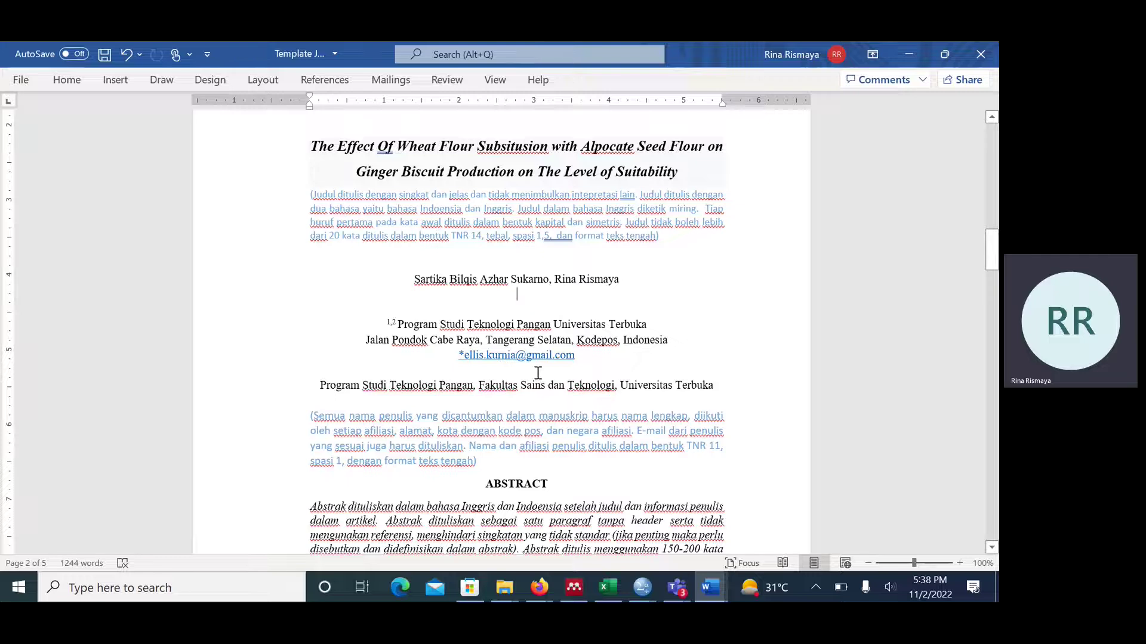
key("ctrl+v")
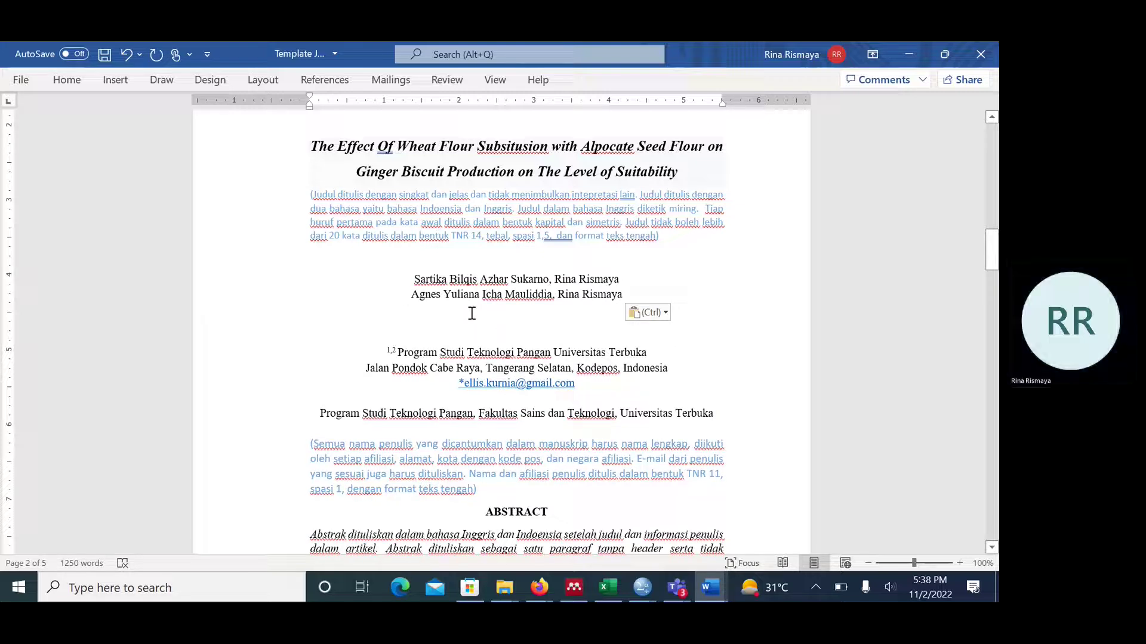
left_click(412, 294)
key("Return")
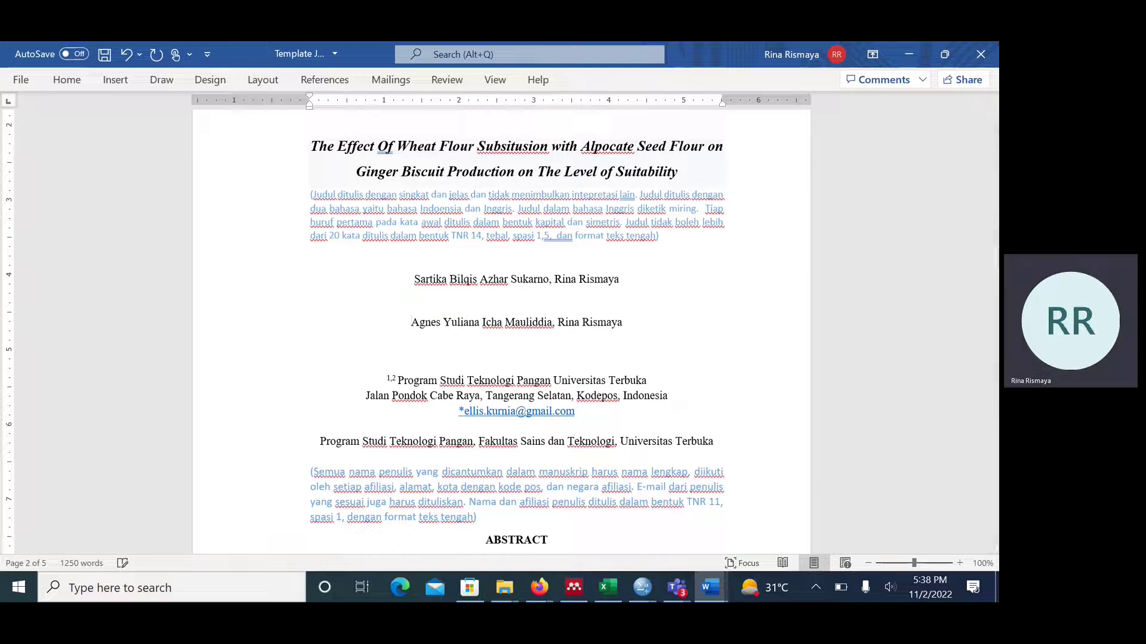
- Copy the formatting of the sample author line onto the pasted author names with Format Painter
double_click(481, 328)
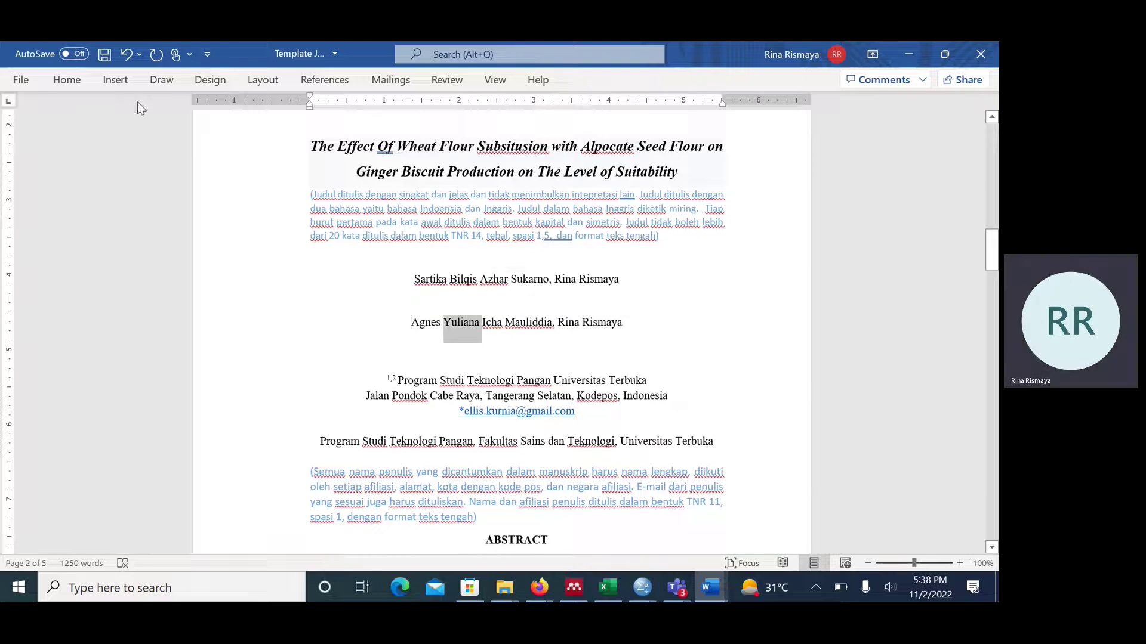
left_click(66, 80)
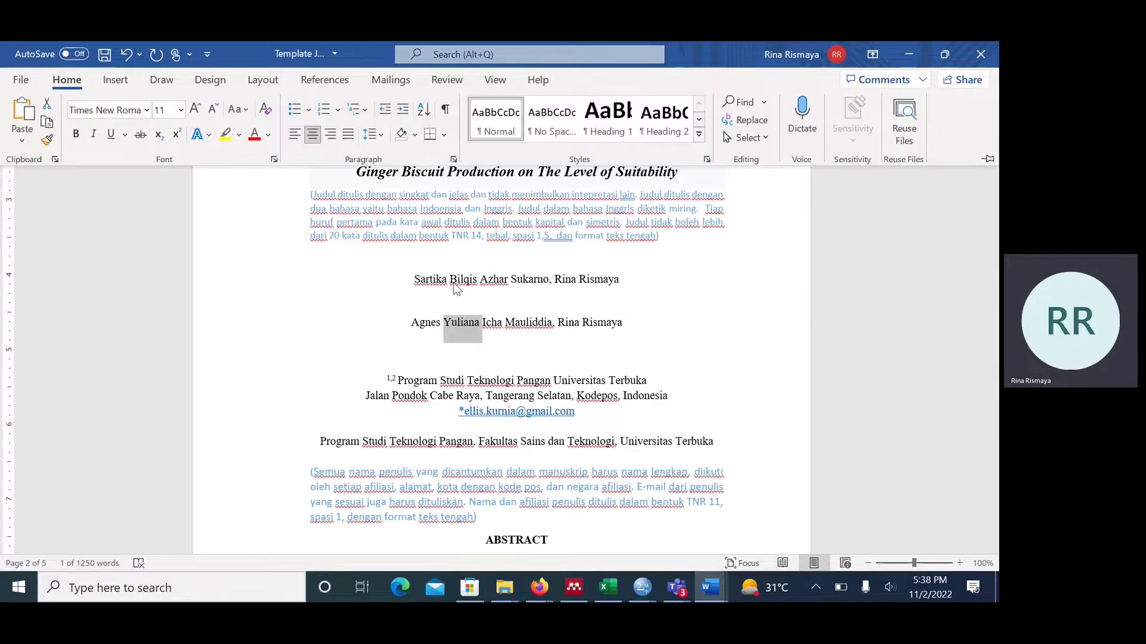
left_click(457, 290)
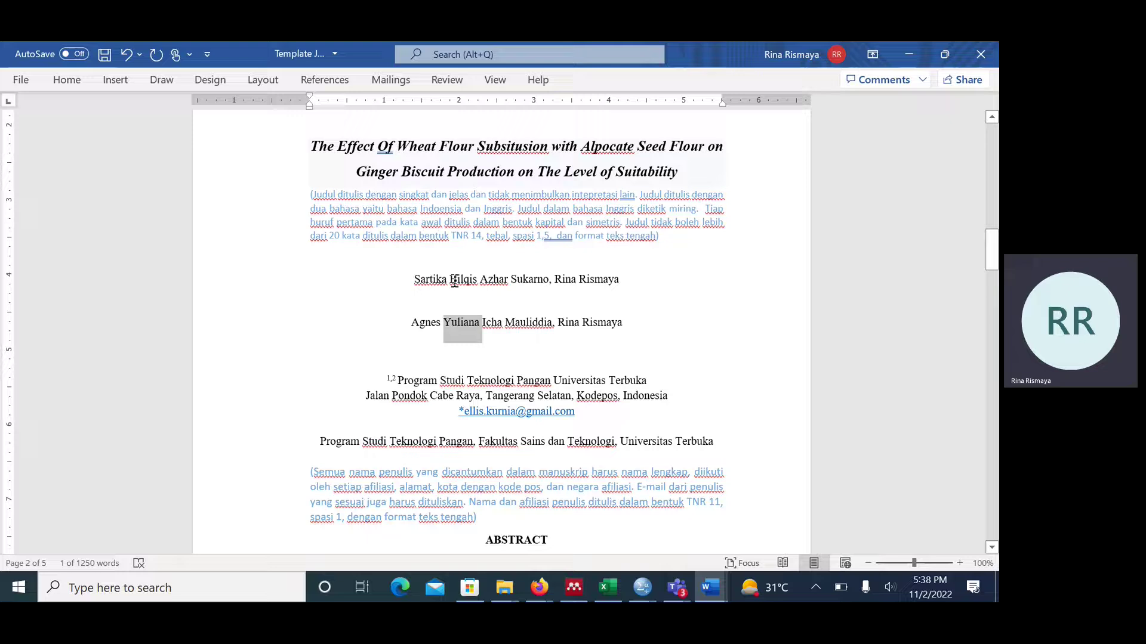
left_click(67, 87)
left_click(406, 350)
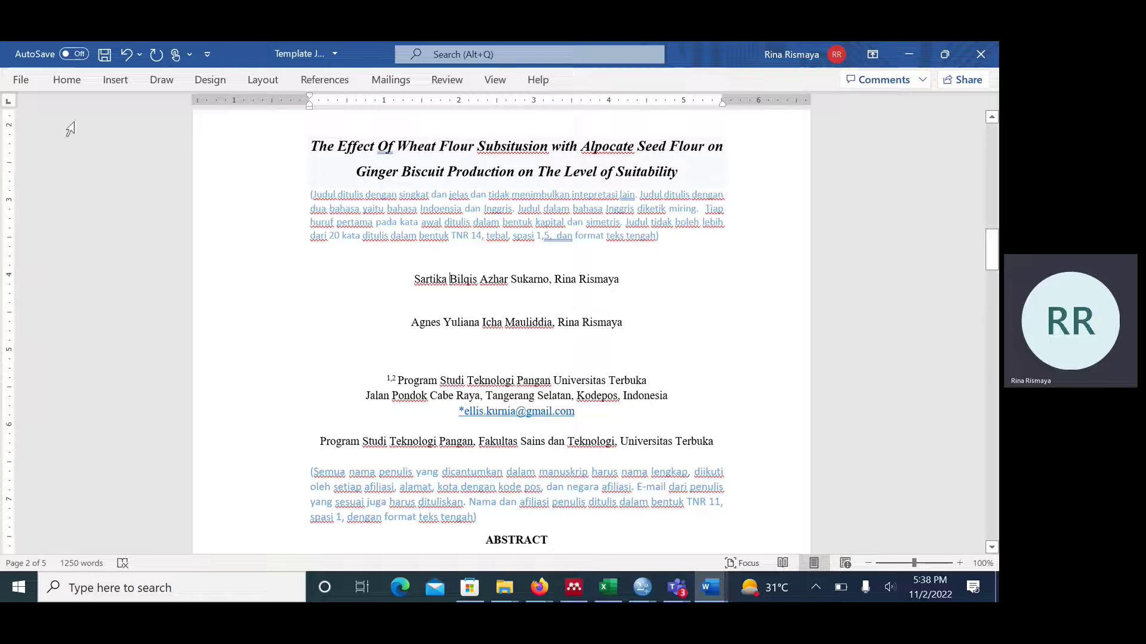
left_click(66, 81)
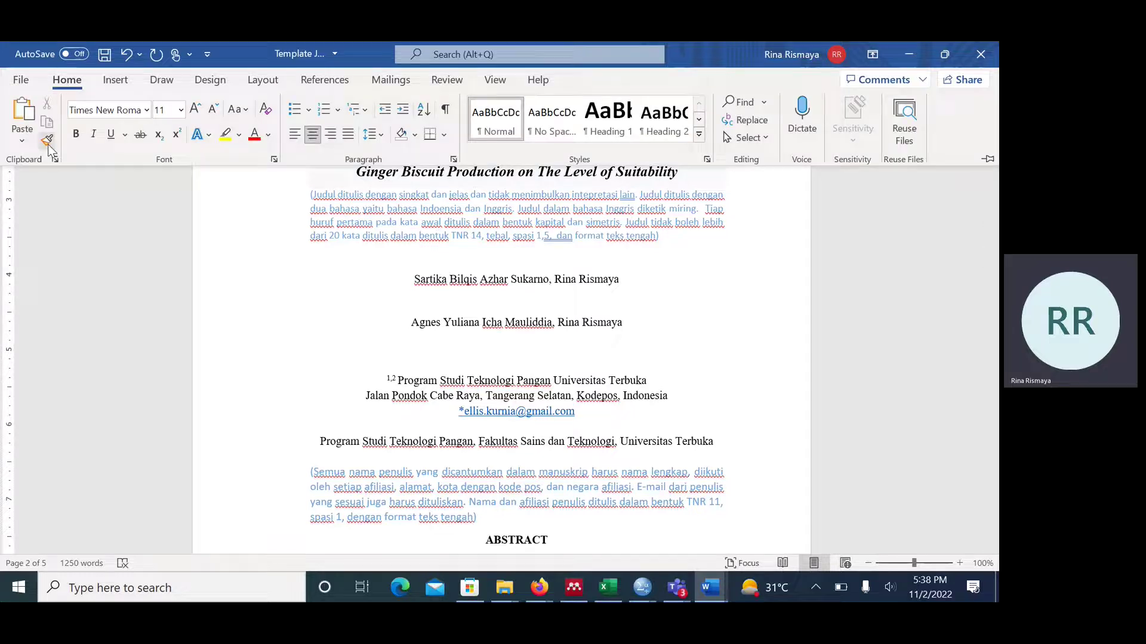
left_click(48, 142)
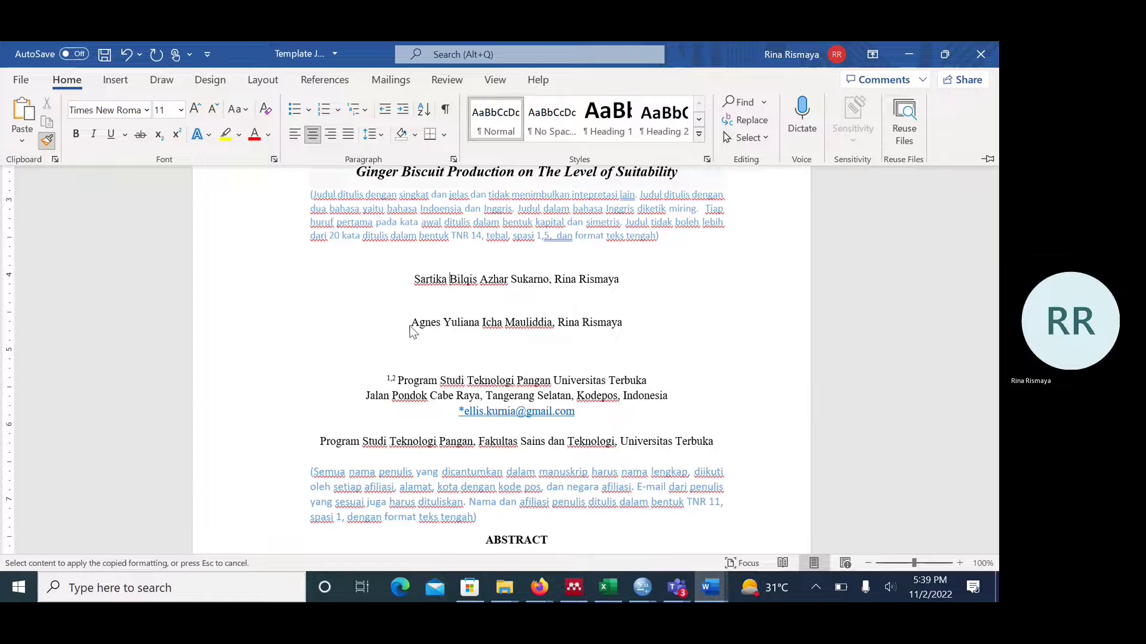
key("ctrl+F1")
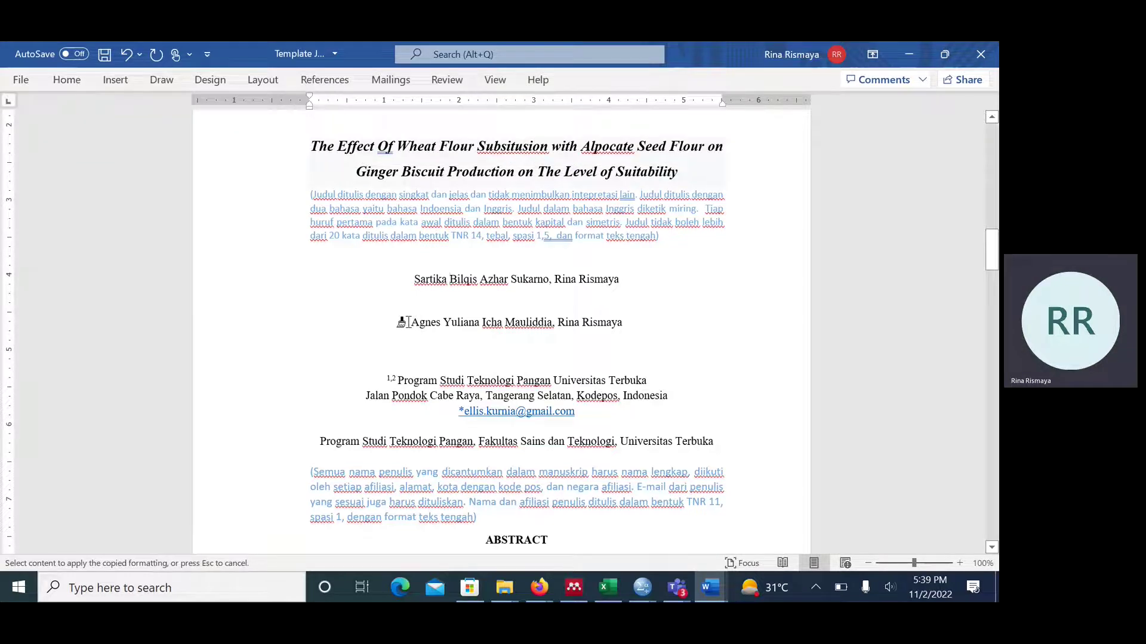
left_click_drag(404, 323, 621, 329)
left_click(497, 344)
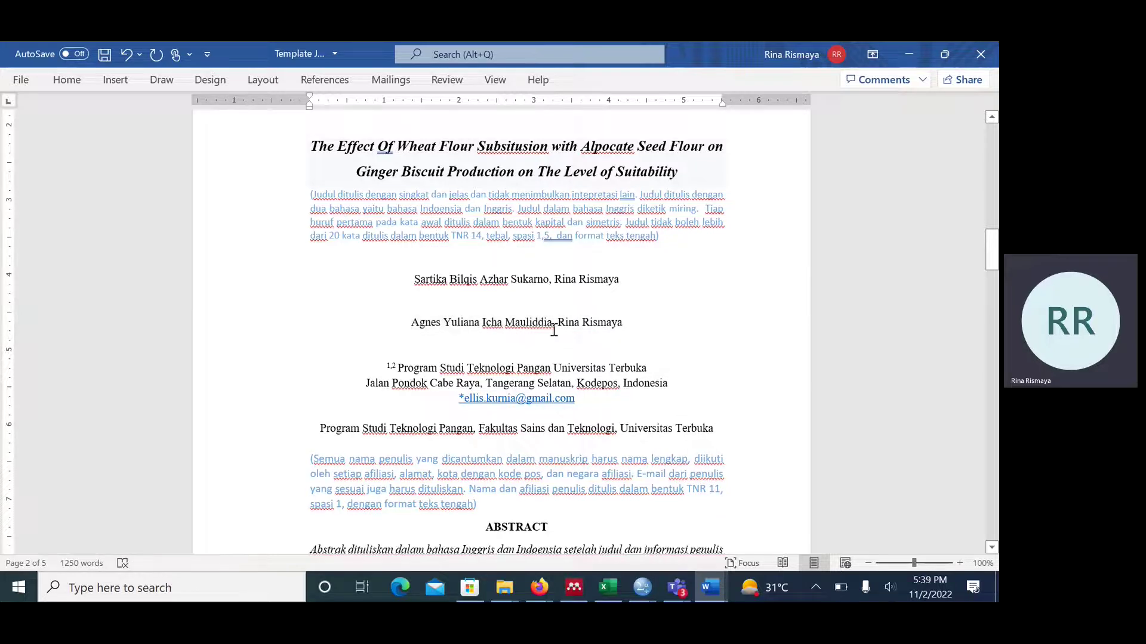
- Start a new line directly below the template's sample English abstract paragraph
scroll(503, 424, "down", 3)
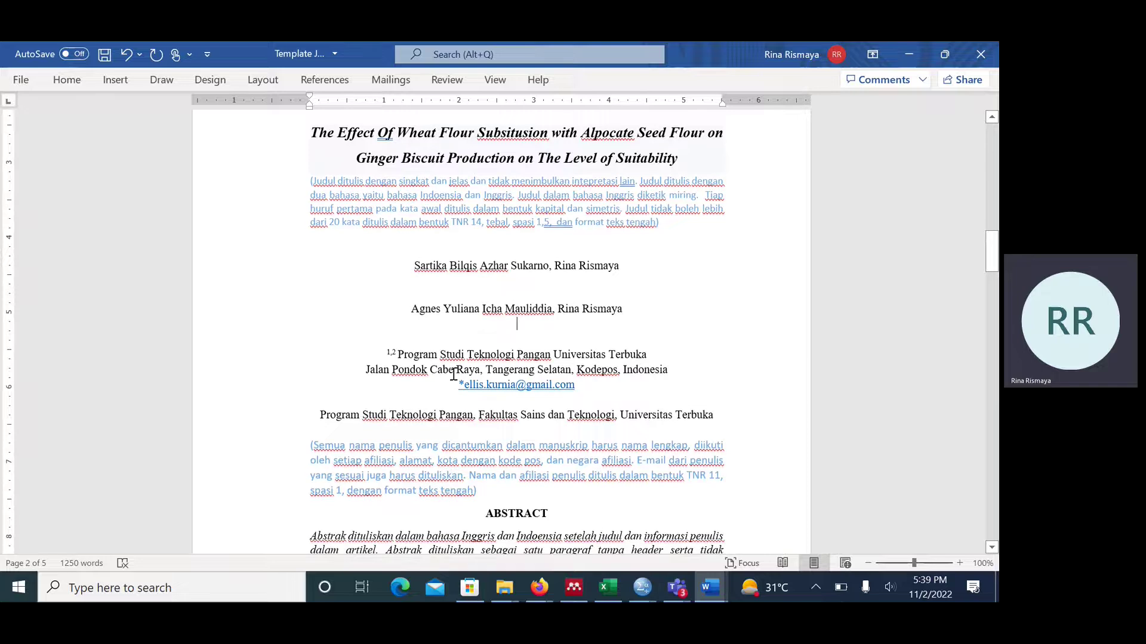
scroll(503, 424, "down", 7)
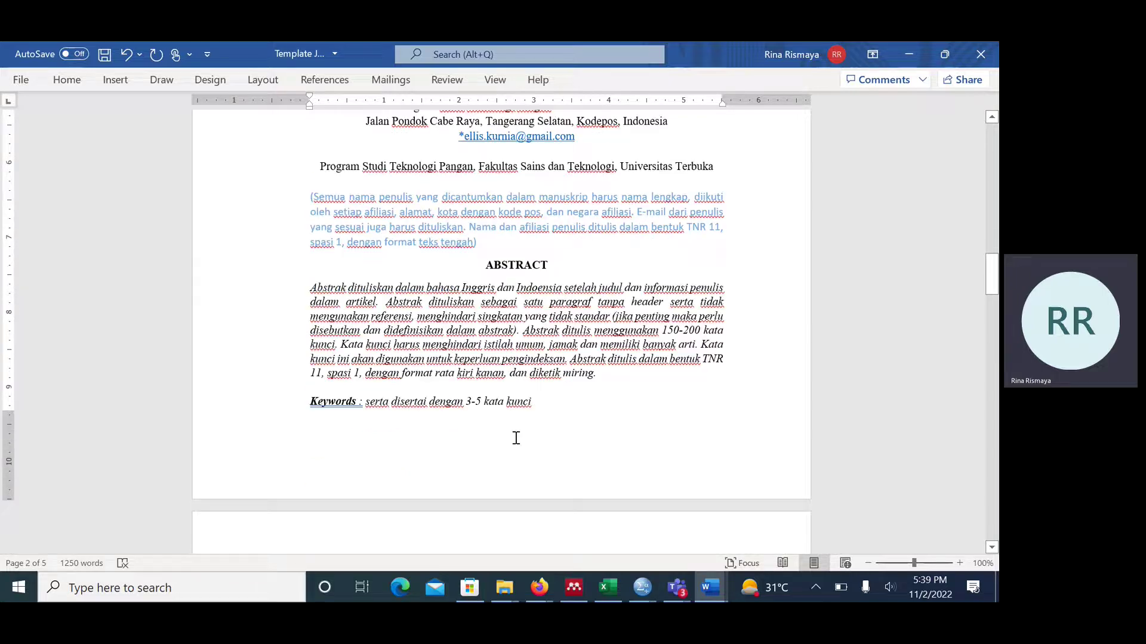
left_click(611, 373)
key("Return")
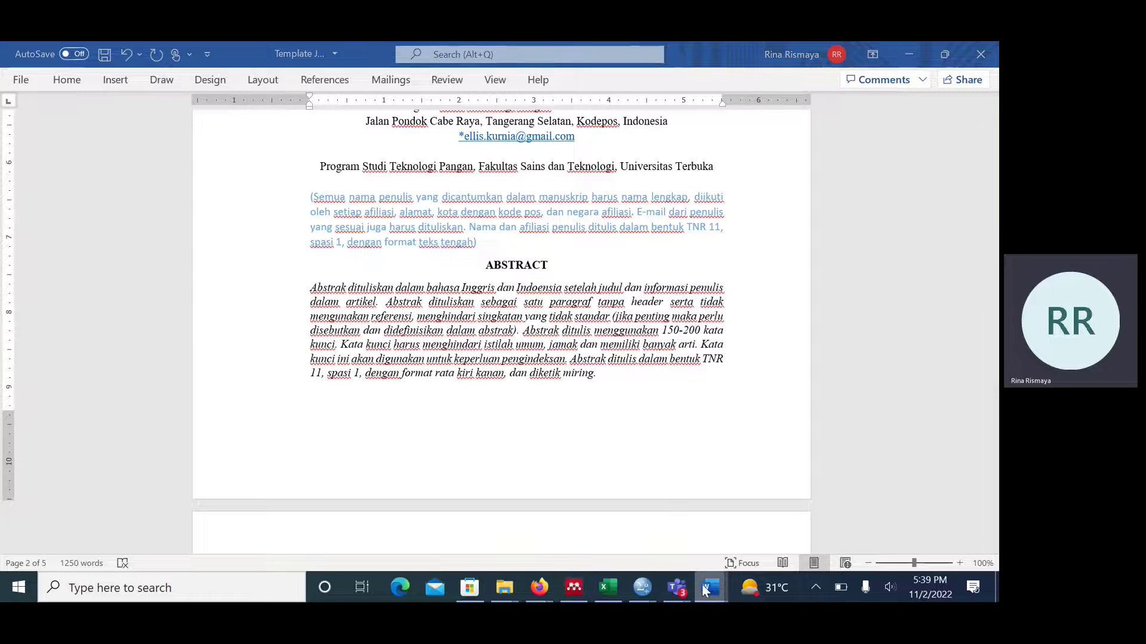
- Copy the "Rumusan masalah" paragraph under ABSTRAK in the KARIL article and paste it below the template's sample English abstract
mouse_move(704, 586)
left_click(661, 543)
scroll(686, 388, "down", 4)
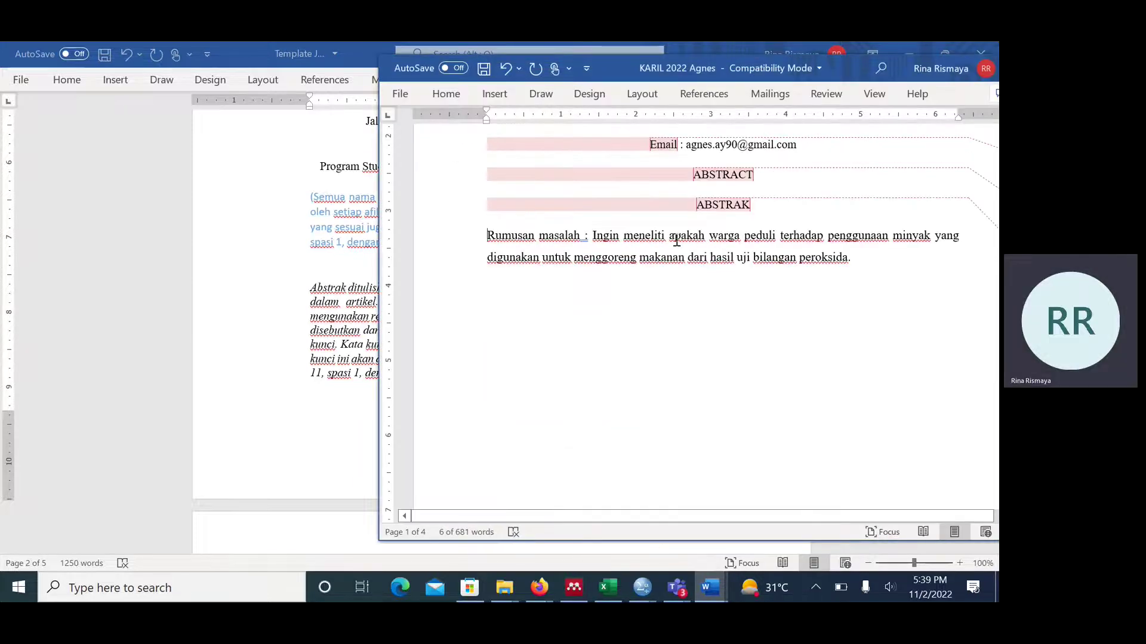
left_click_drag(486, 235, 903, 268)
right_click(661, 260)
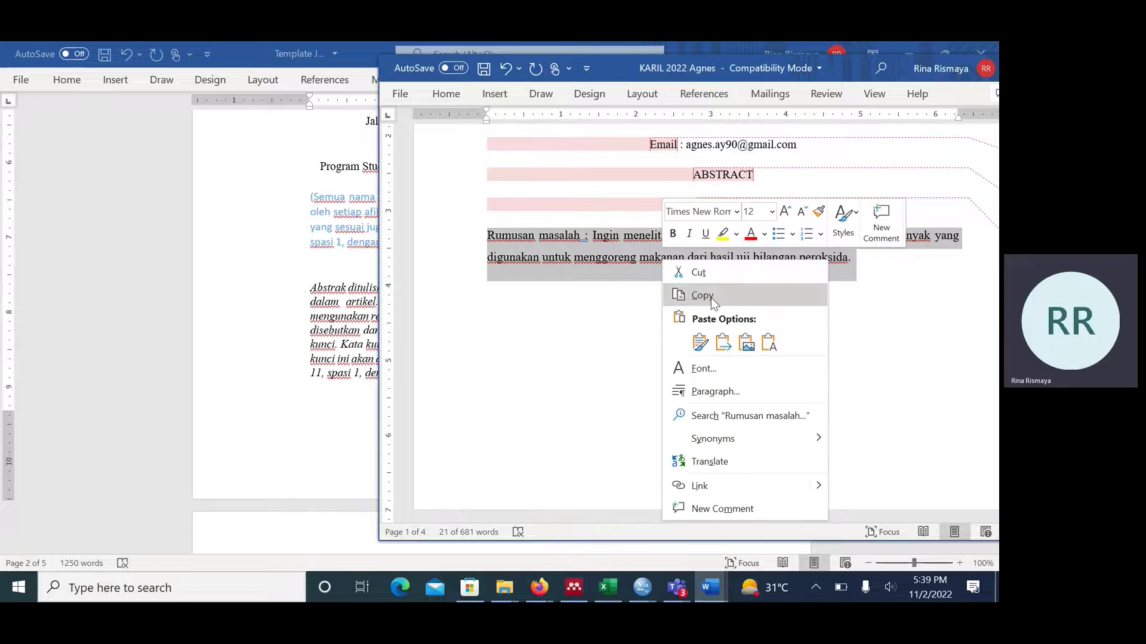
left_click(710, 298)
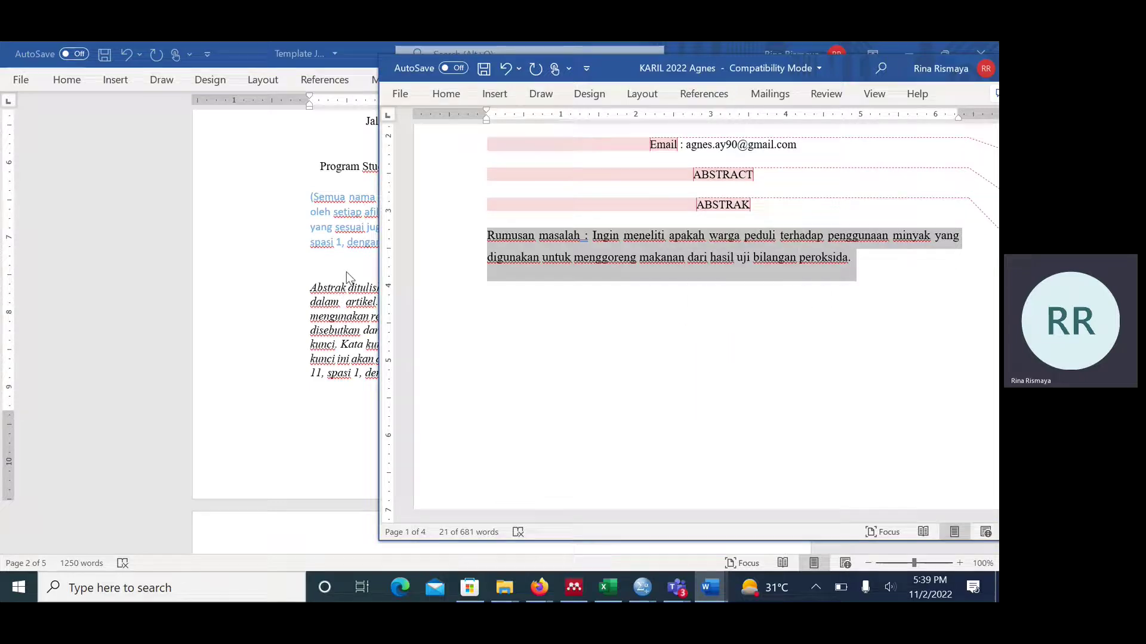
left_click(347, 271)
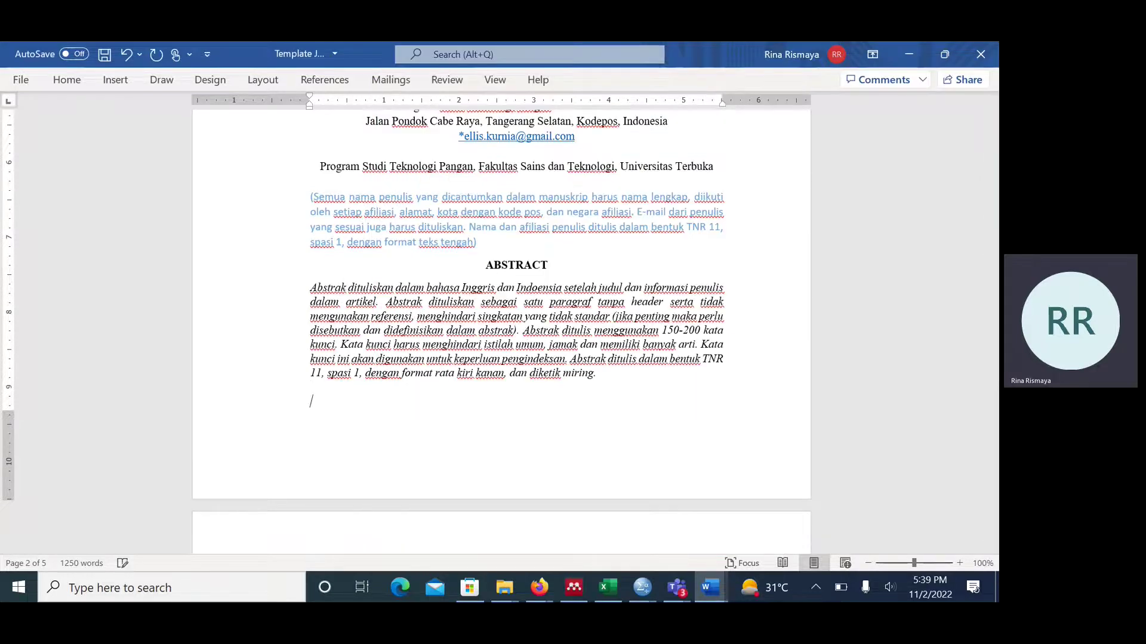
key("ctrl+v")
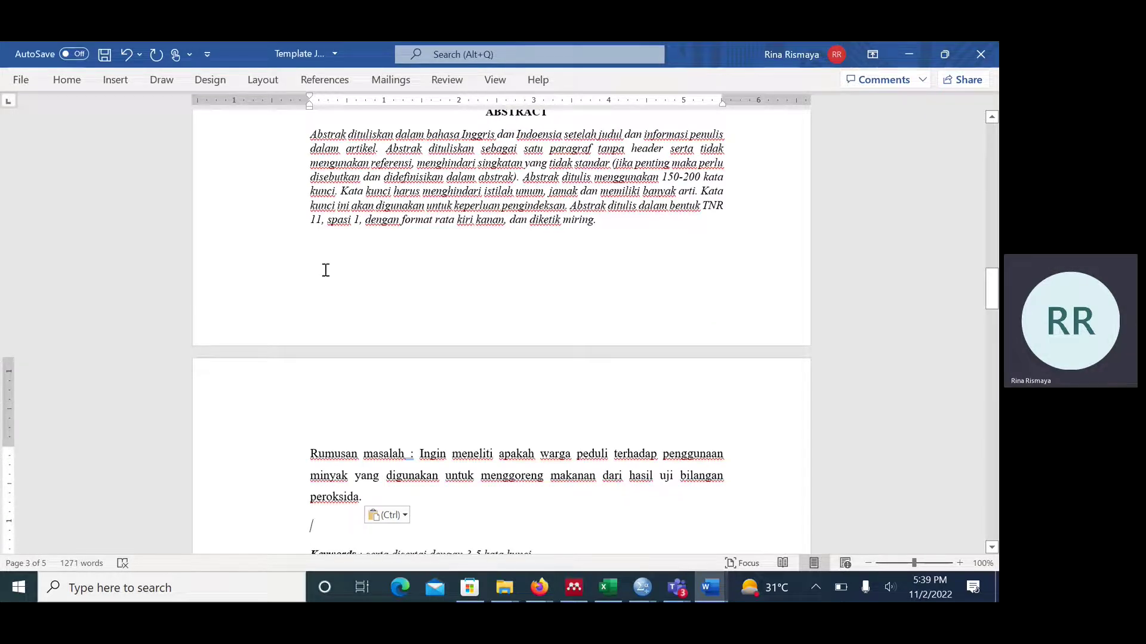
left_click(358, 183)
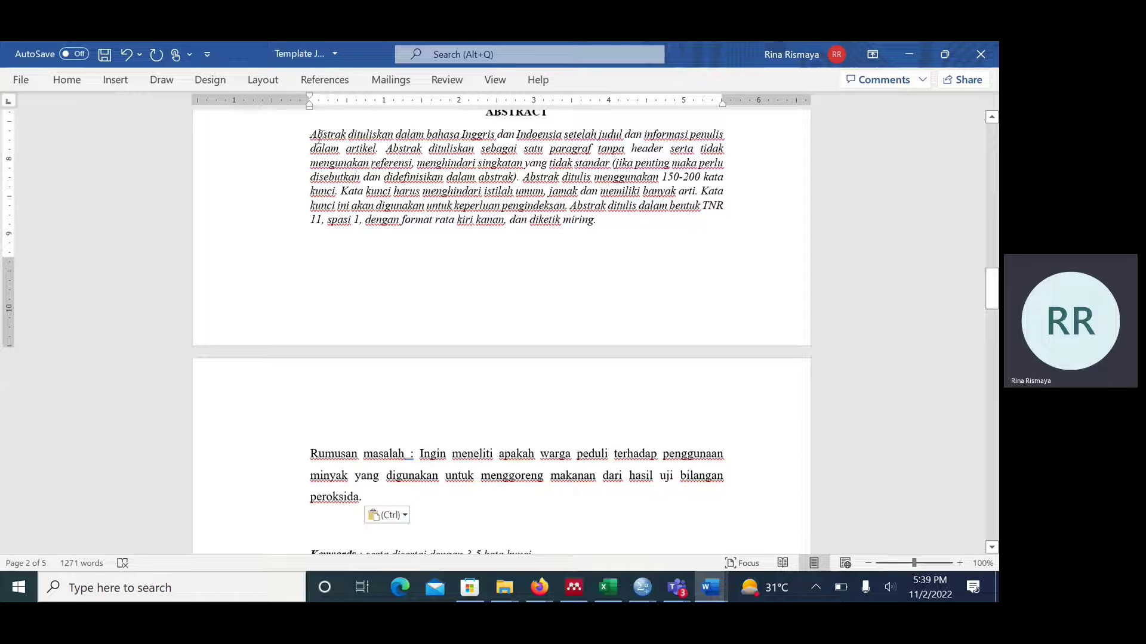
left_click_drag(319, 133, 613, 229)
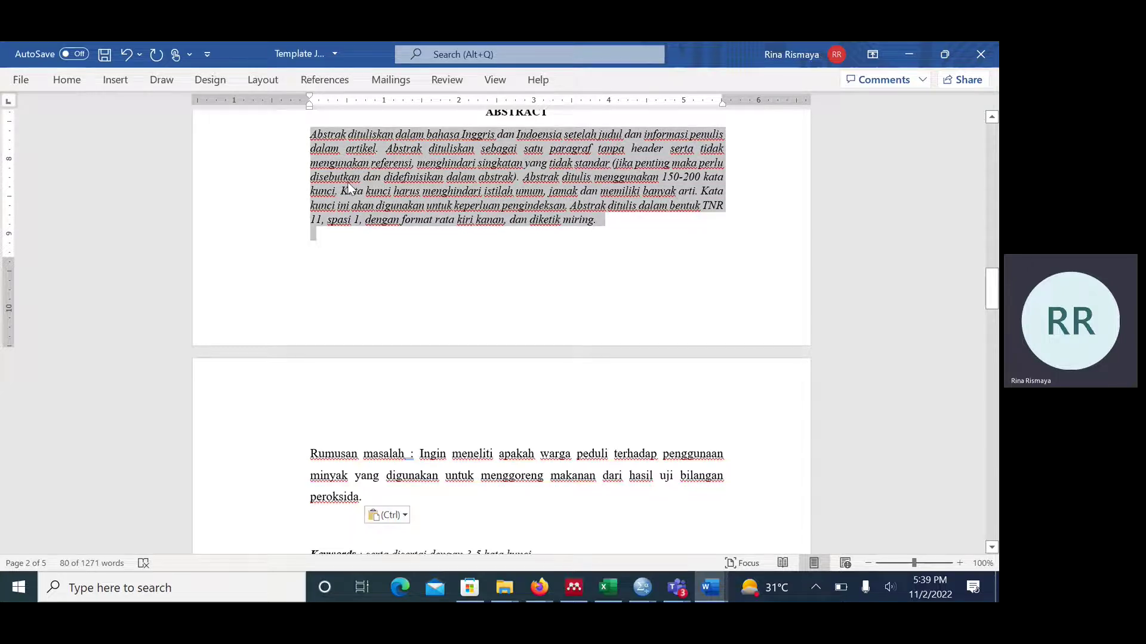
left_click(75, 84)
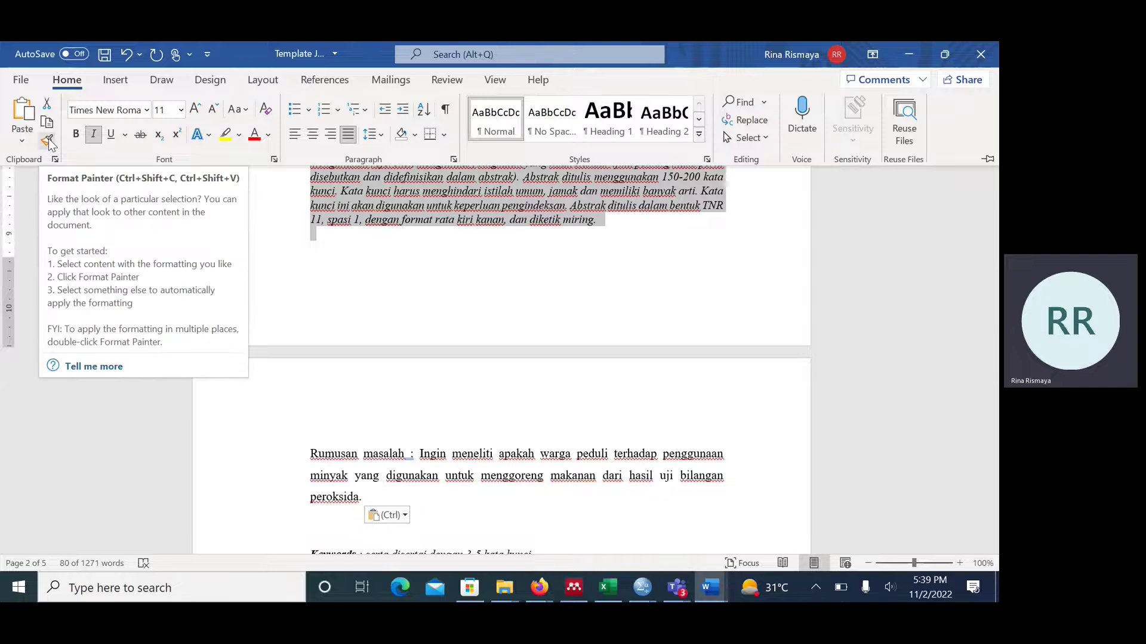
left_click(421, 201)
scroll(371, 231, "up", 2)
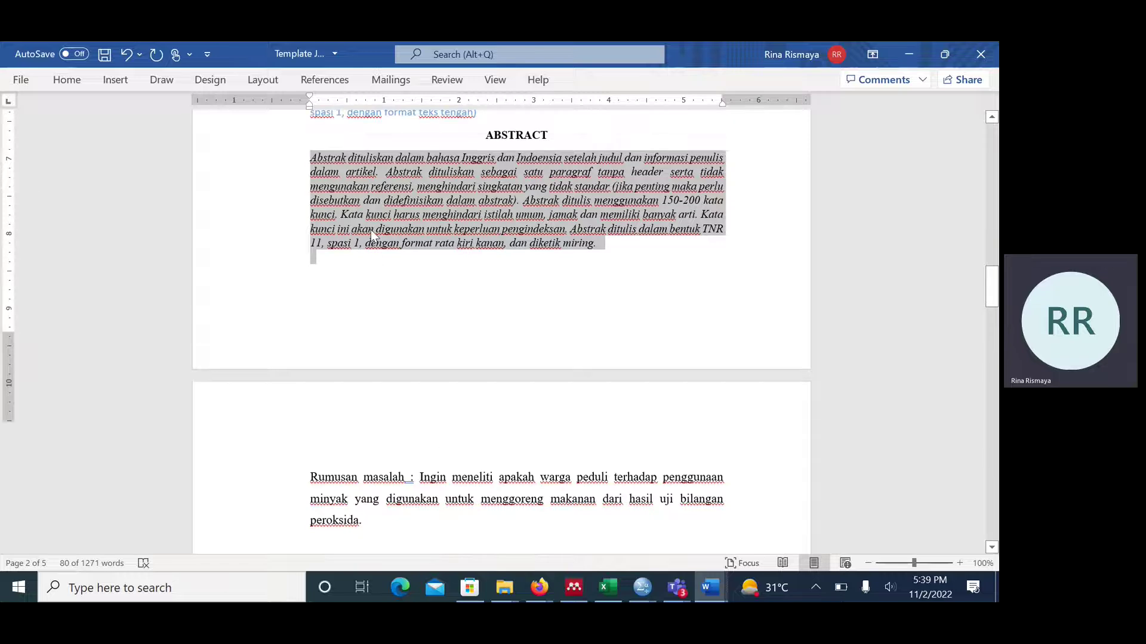
- Copy the formatting of the sample English abstract onto the pasted "Rumusan masalah" paragraph with Format Painter
left_click(342, 236)
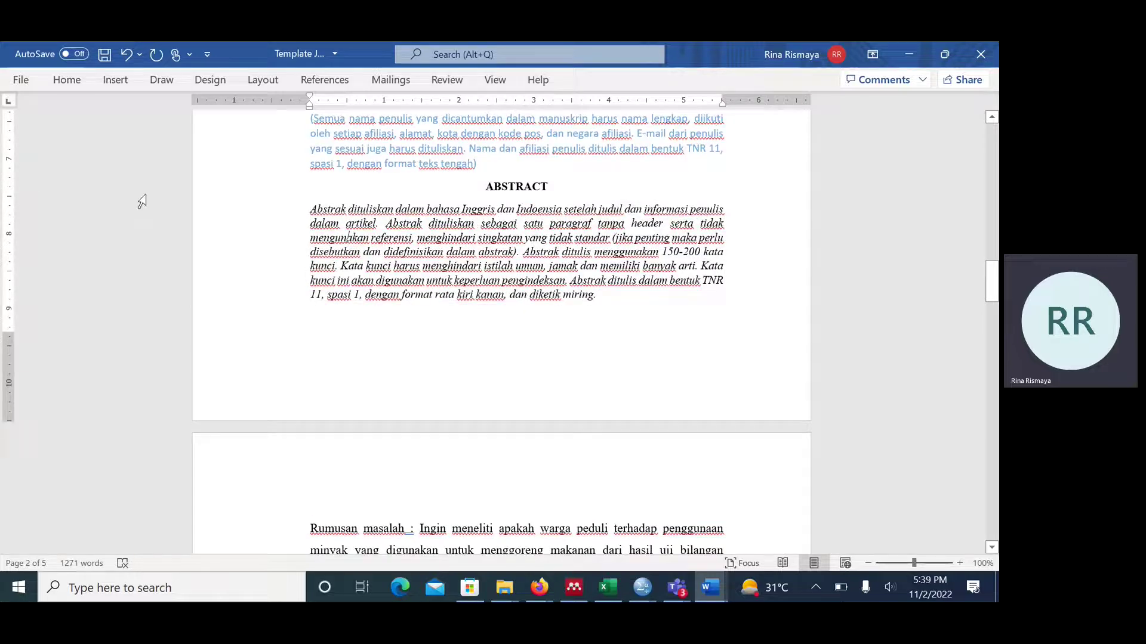
left_click(66, 84)
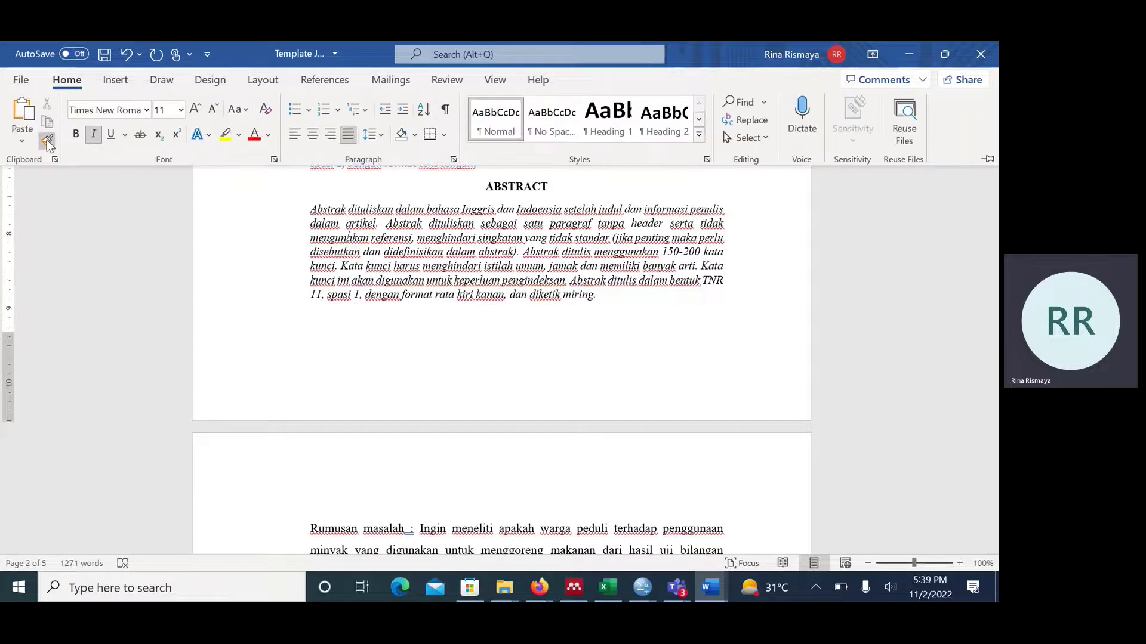
left_click(47, 141)
scroll(400, 289, "down", 3)
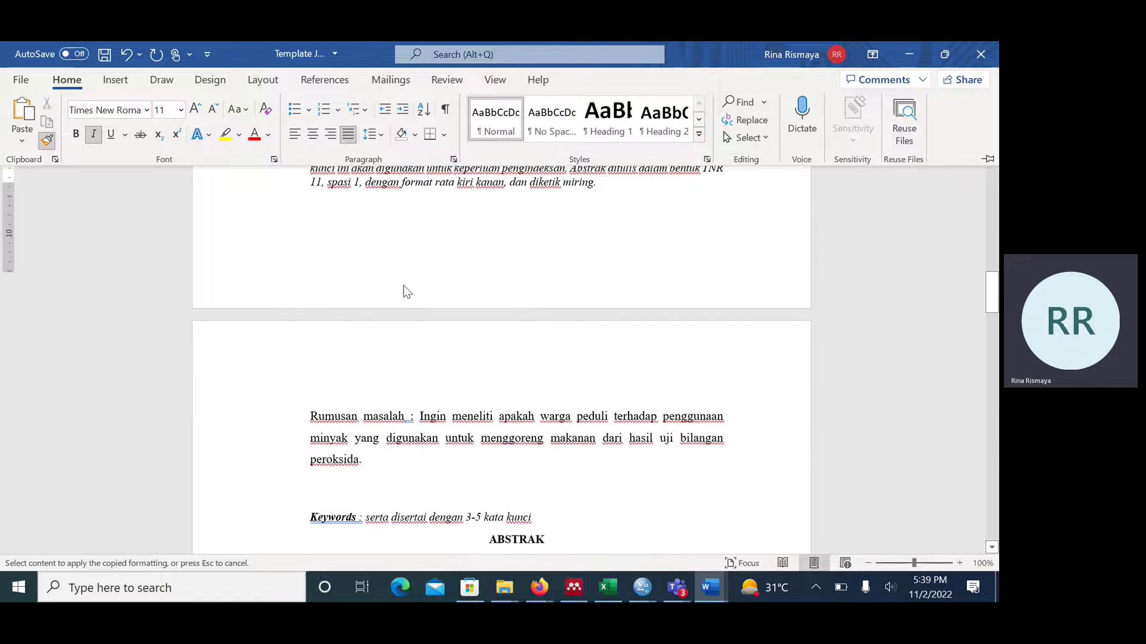
scroll(404, 285, "down", 5)
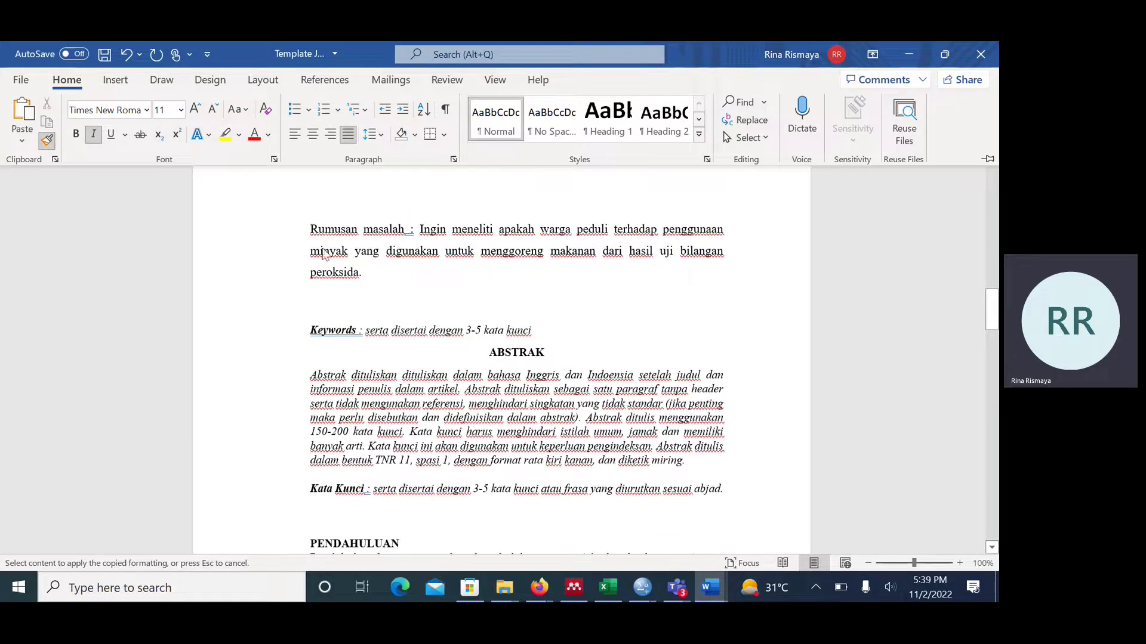
left_click(320, 238)
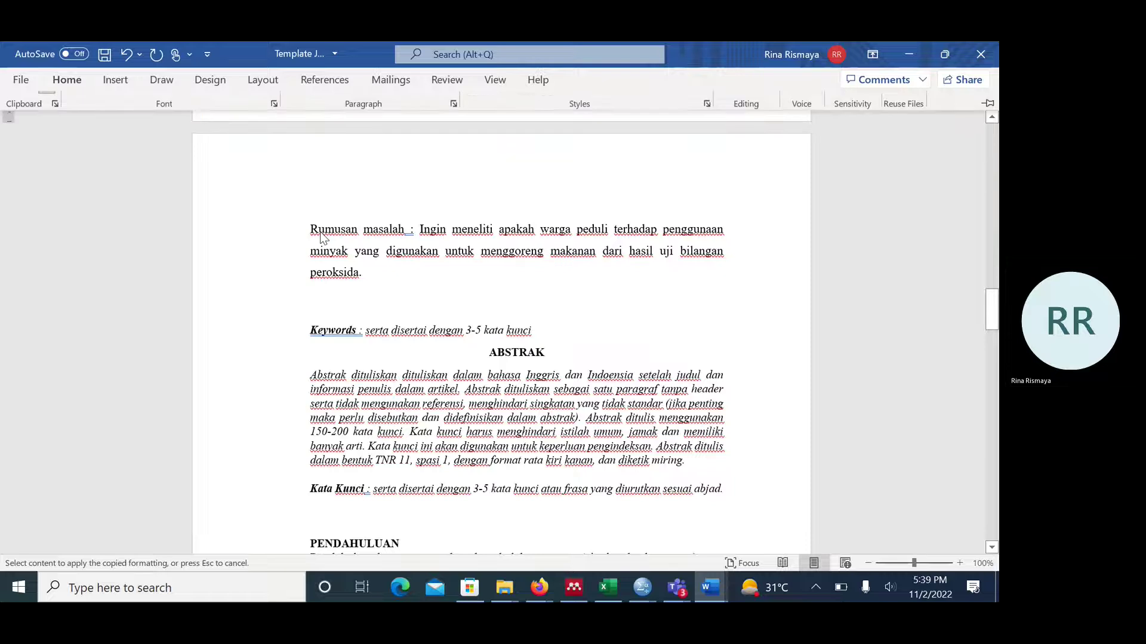
left_click_drag(308, 229, 370, 269)
- Review the reformatted abstract and the template's following sections, from ABSTRAK through HASIL PEMBAHASAN and its chemical composition table
scroll(407, 266, "up", 5)
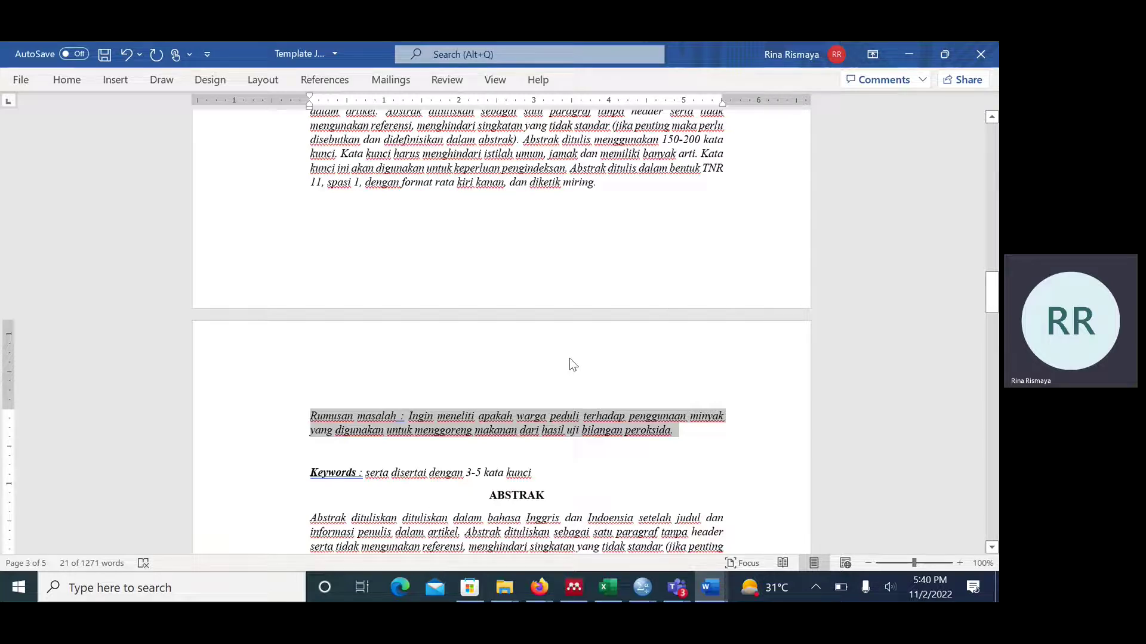
scroll(568, 373, "down", 3)
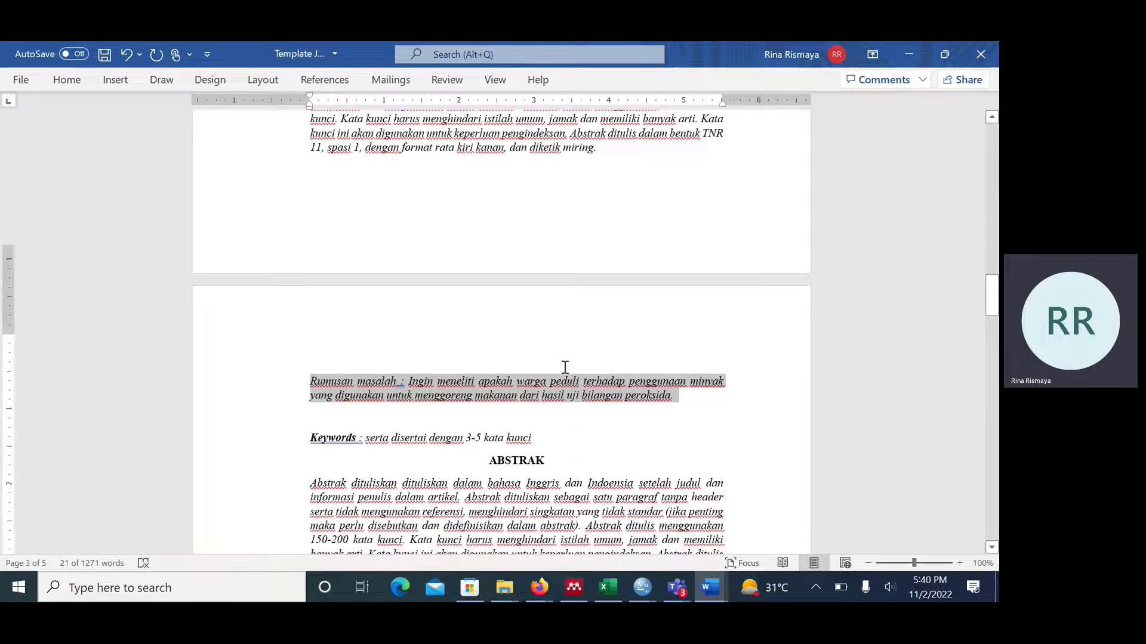
scroll(565, 367, "down", 5)
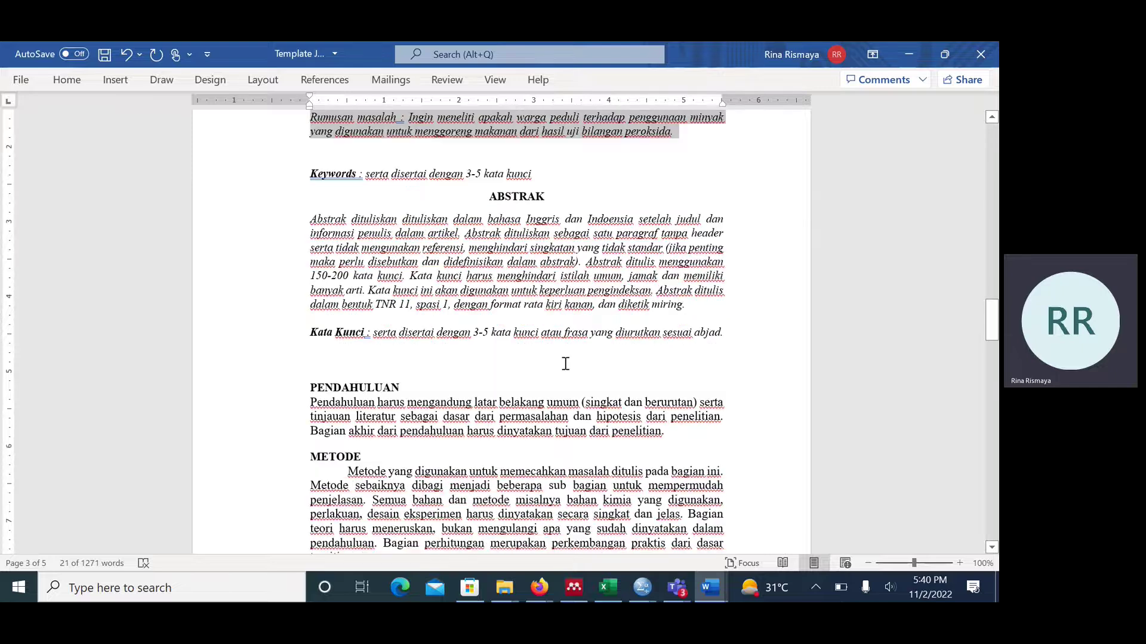
scroll(565, 364, "down", 15)
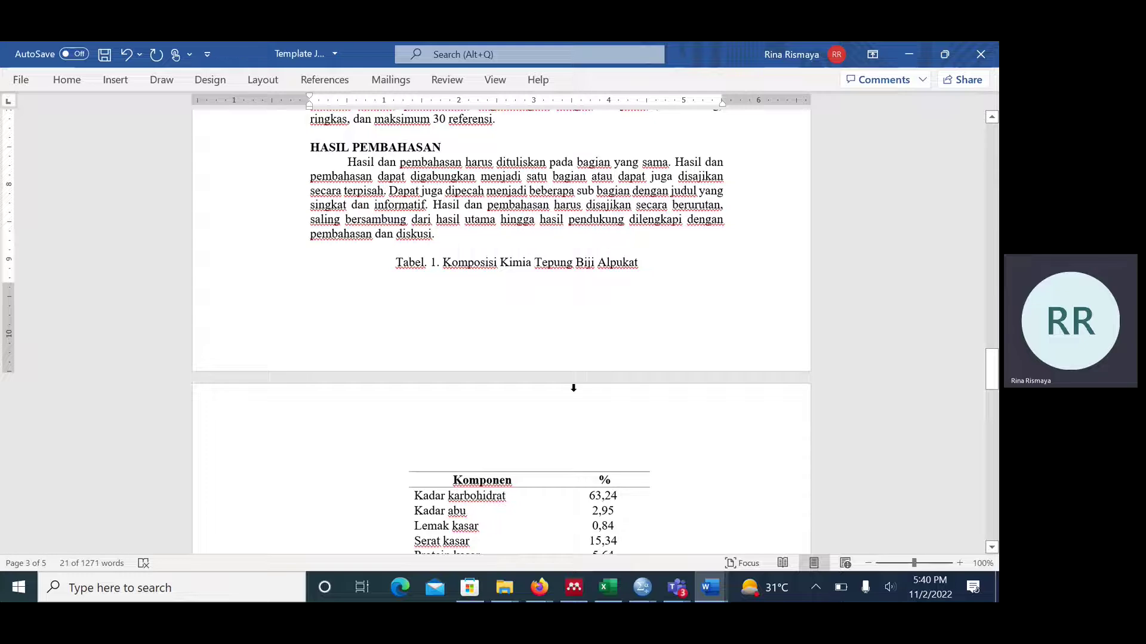
scroll(573, 388, "down", 1)
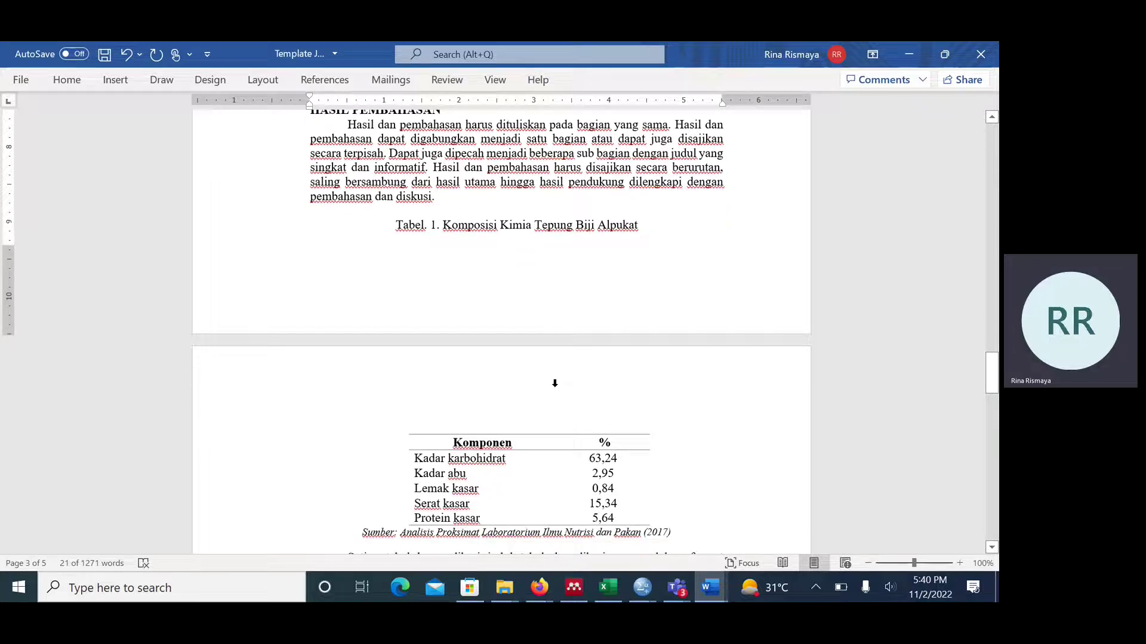
scroll(554, 385, "up", 2)
scroll(554, 387, "down", 2)
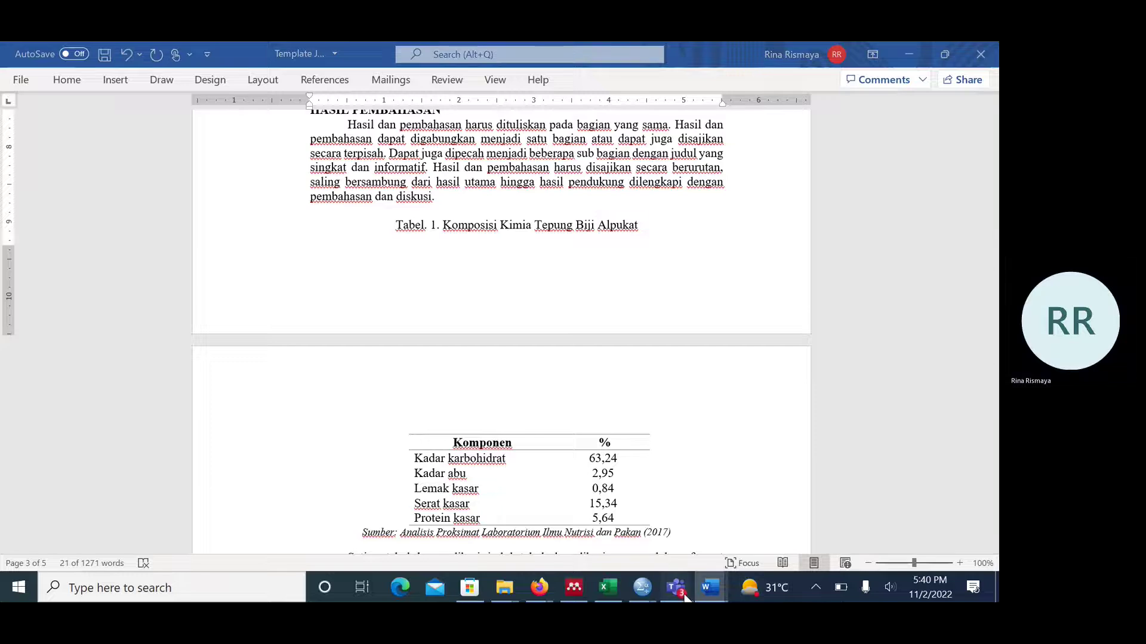
- Switch to the Microsoft Teams meeting "Tuweb II Bedah Artikel Ilmiah" and stop sharing the screen
mouse_move(677, 588)
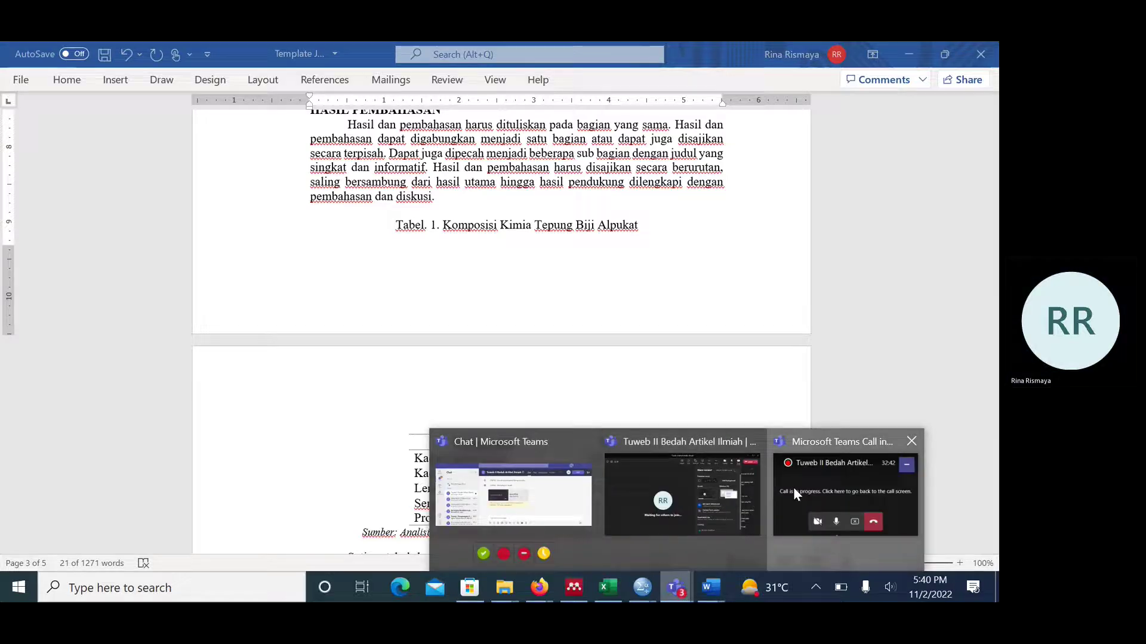
key("alt+Tab")
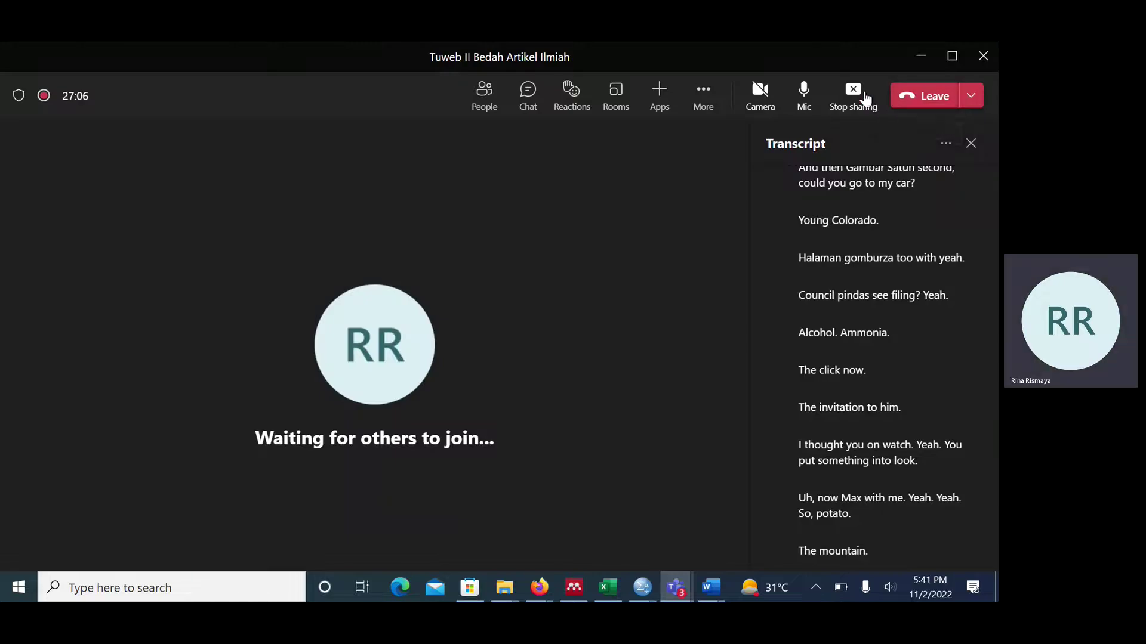
left_click(864, 97)
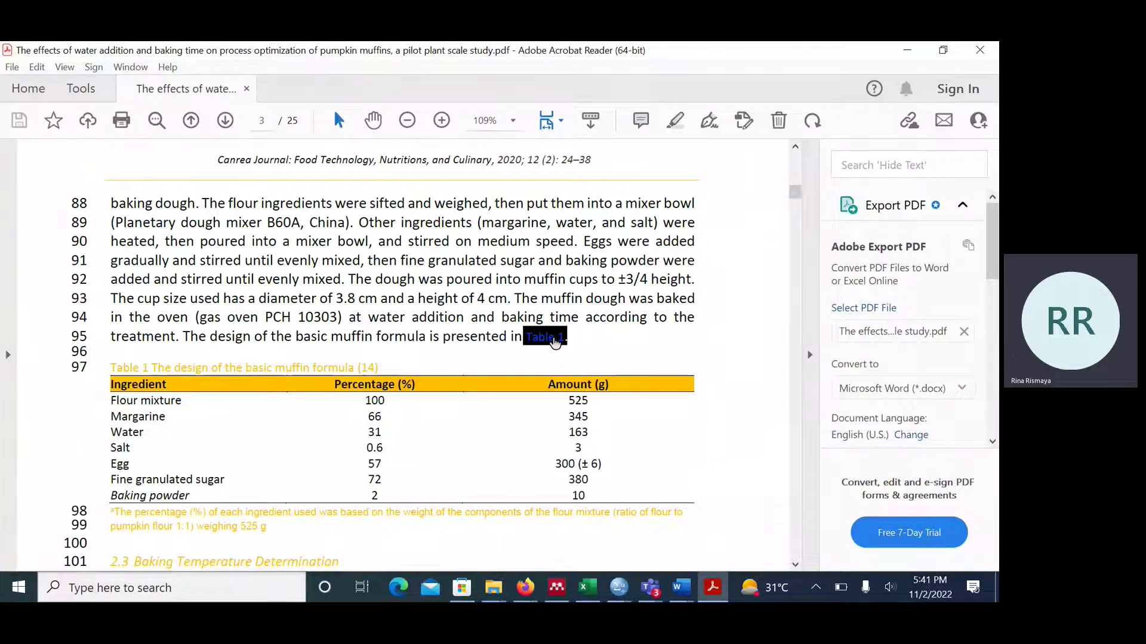
- Follow the Table 1 and Table 4 cross-references in the pumpkin muffins PDF in Adobe Acrobat Reader and view both tables
left_click(554, 337)
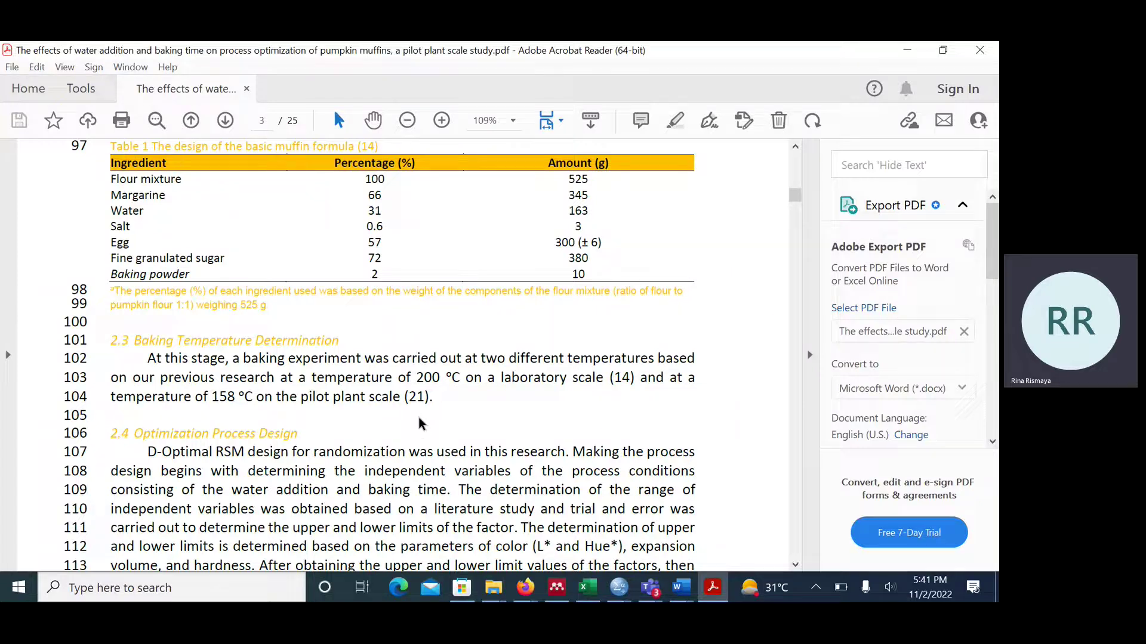
scroll(419, 423, "down", 3)
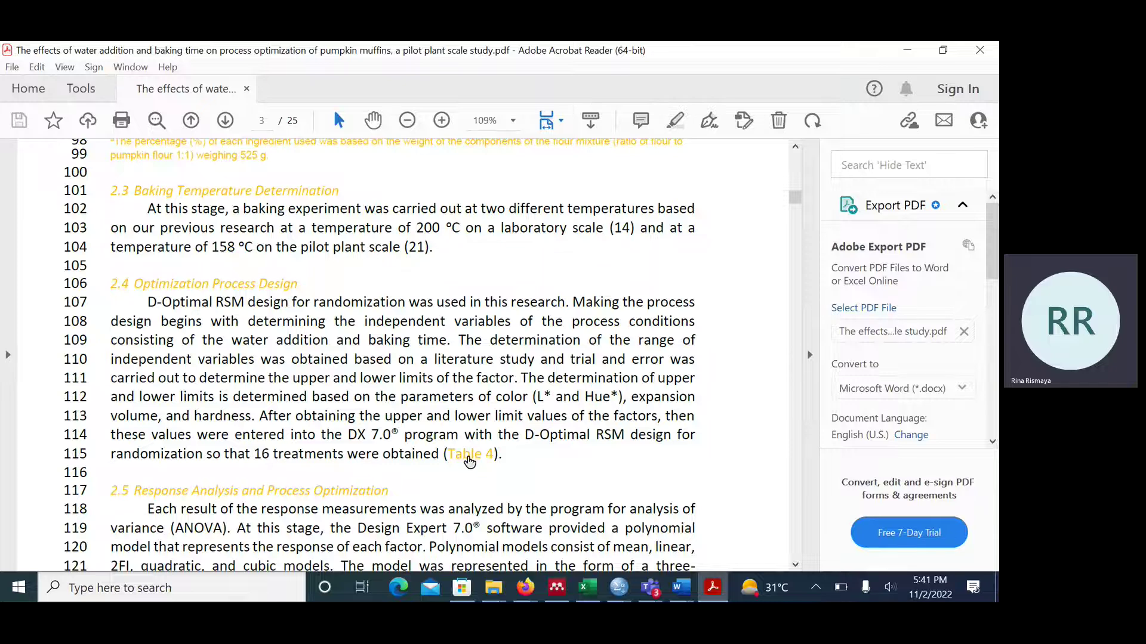
left_click(469, 457)
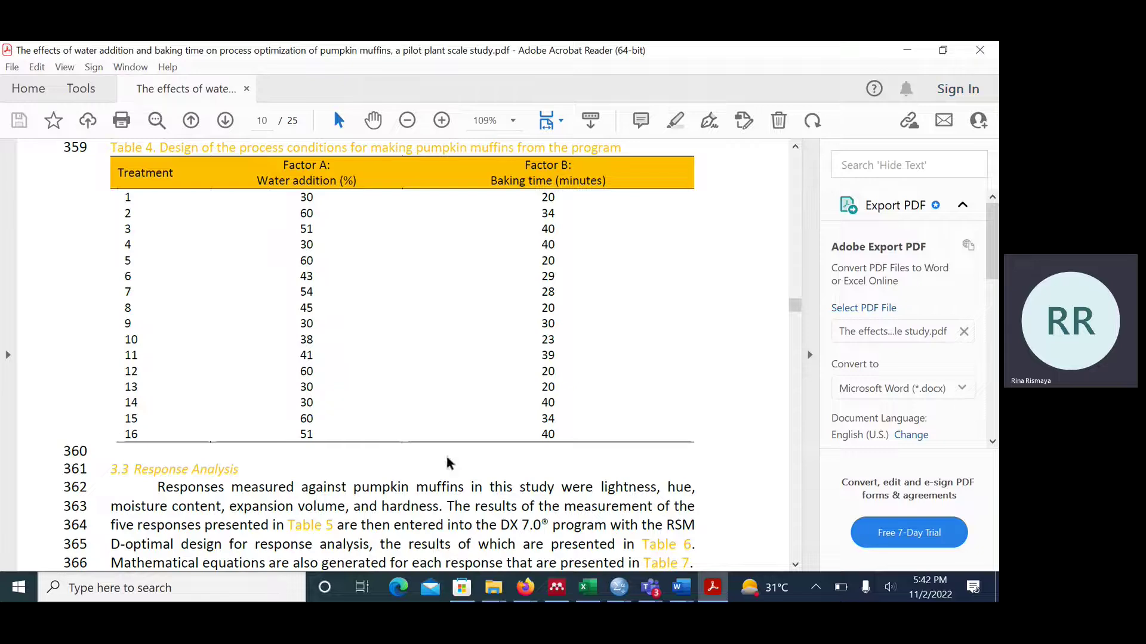
scroll(659, 422, "down", 5)
scroll(656, 428, "down", 1)
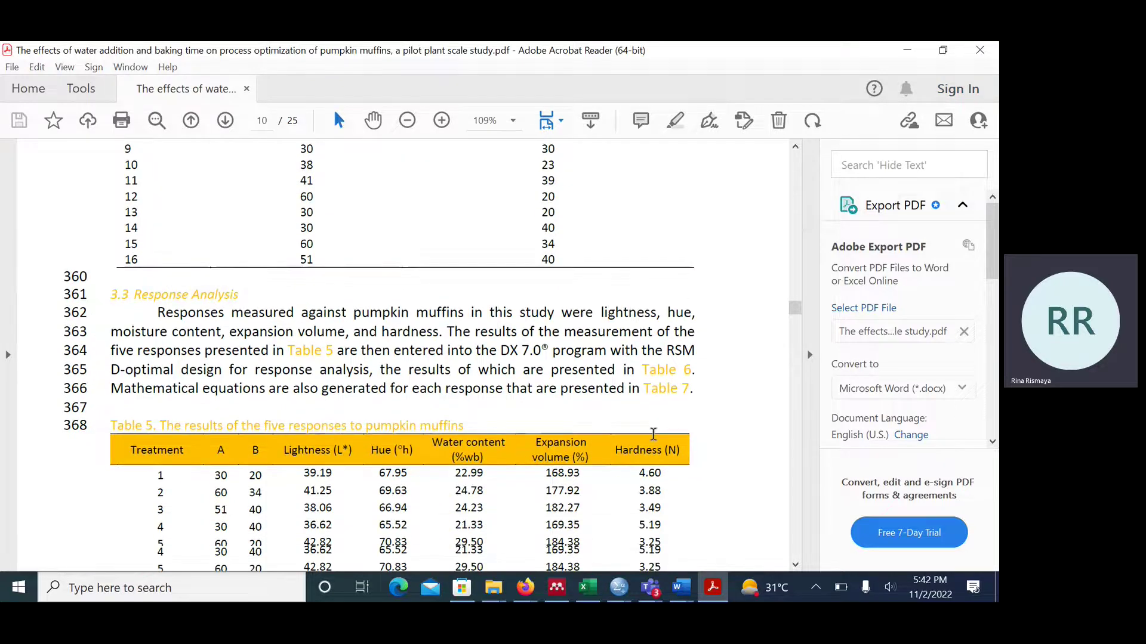
- Follow the Figure 2 cross-reference in the lightness discussion and examine the three-dimensional surface graph and its caption
scroll(654, 434, "down", 20)
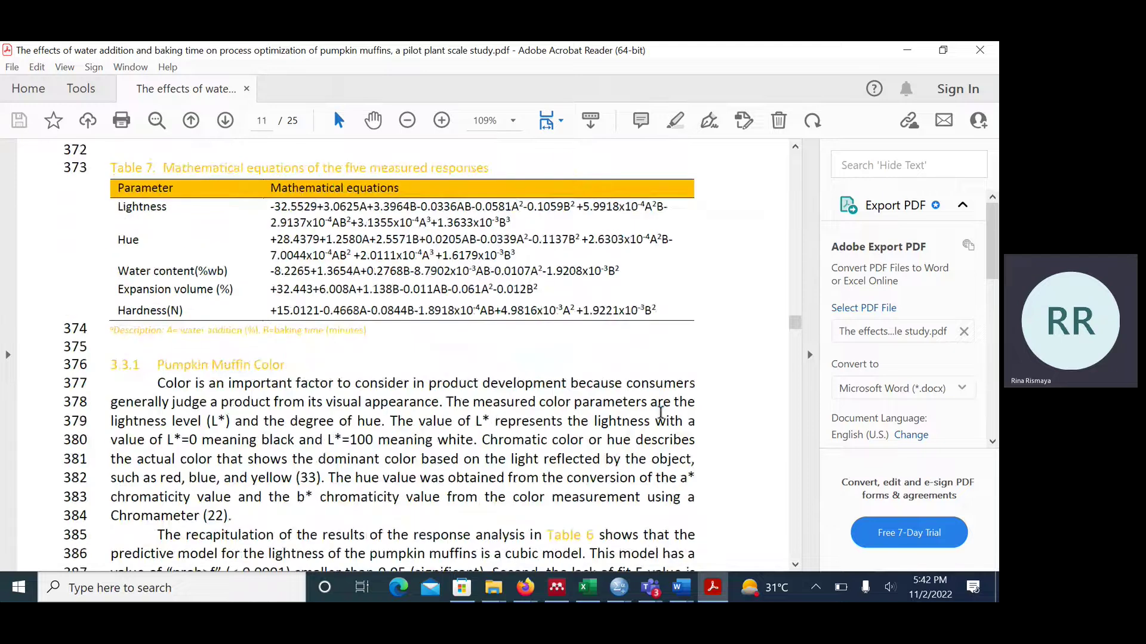
scroll(660, 412, "down", 20)
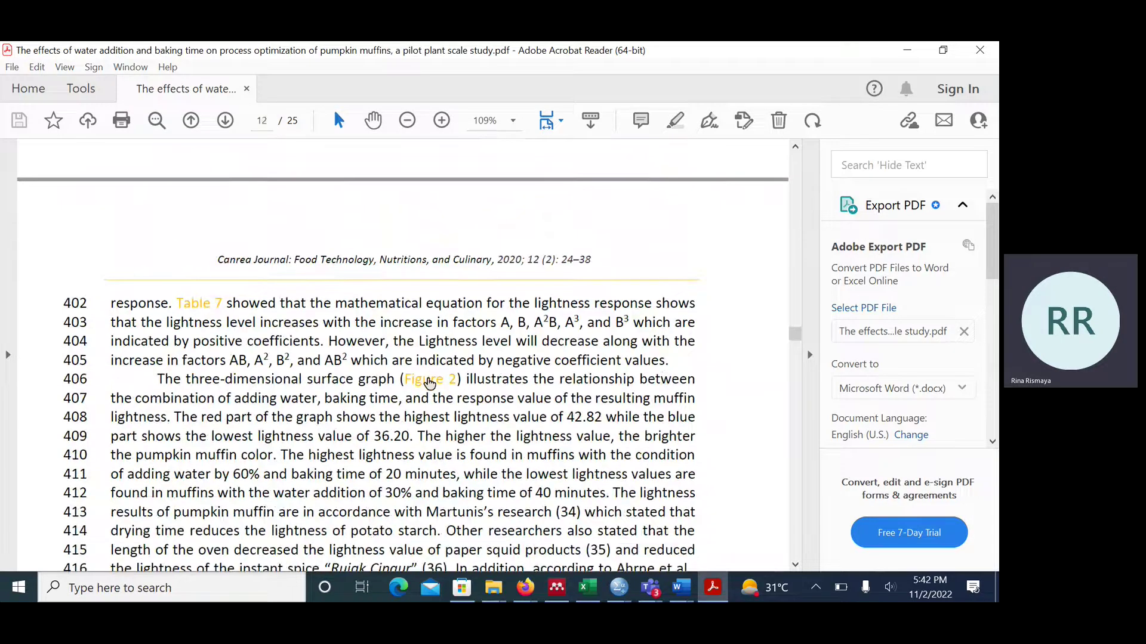
left_click(429, 383)
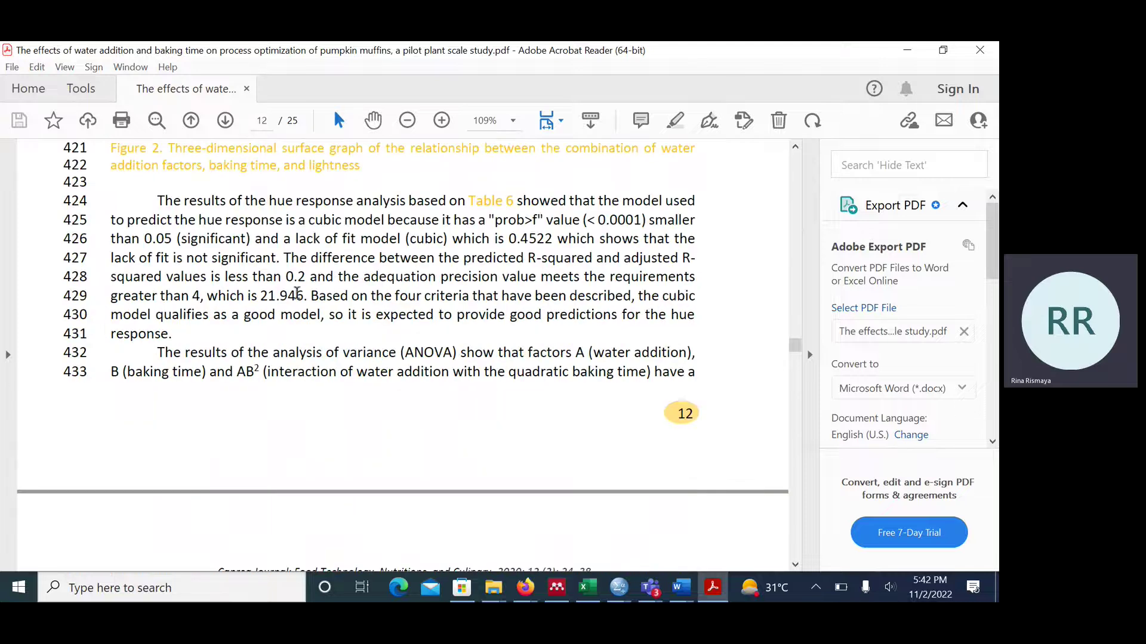
left_click_drag(110, 148, 376, 150)
scroll(372, 213, "up", 3)
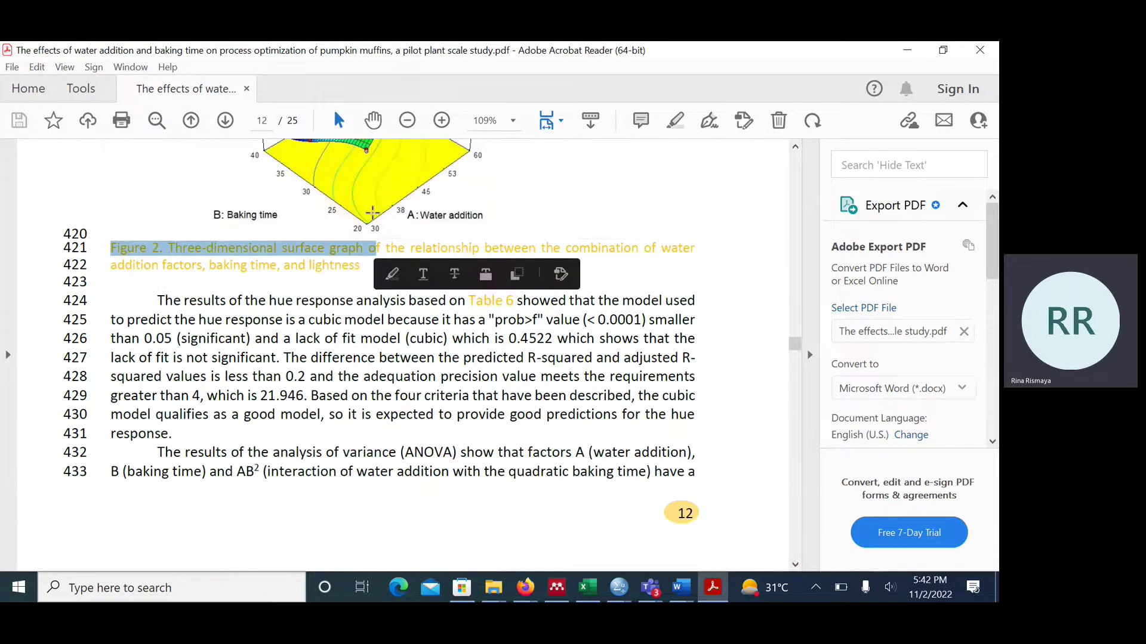
scroll(372, 212, "up", 4)
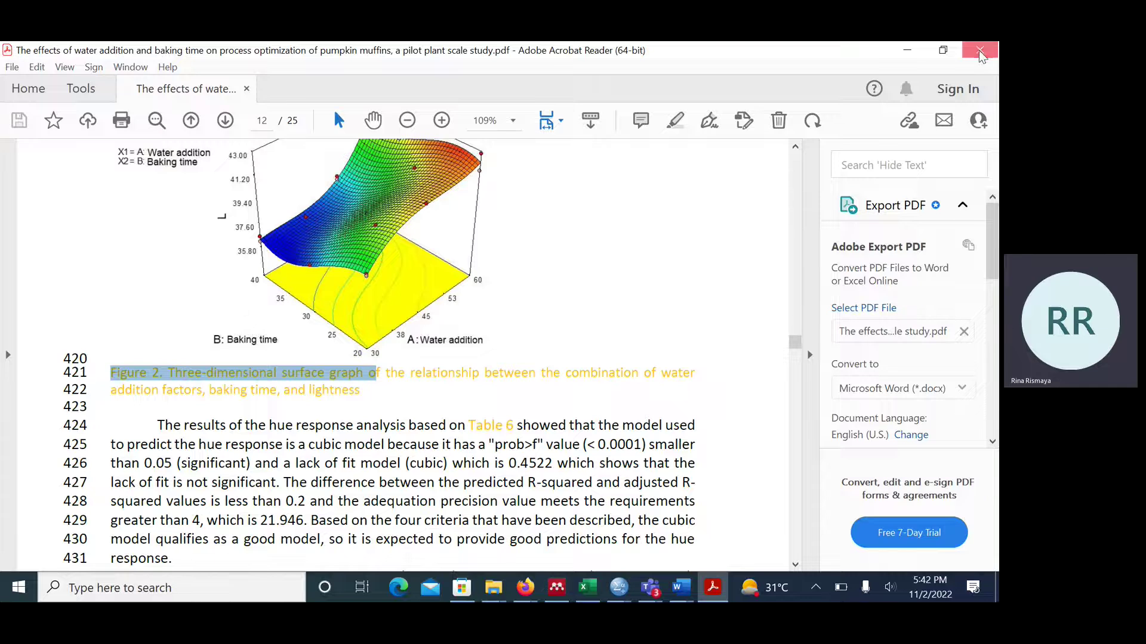
- Close the pumpkin muffins PDF and skim the KARIL 2022 document in Word through the methods section to its last page
key("alt+F4")
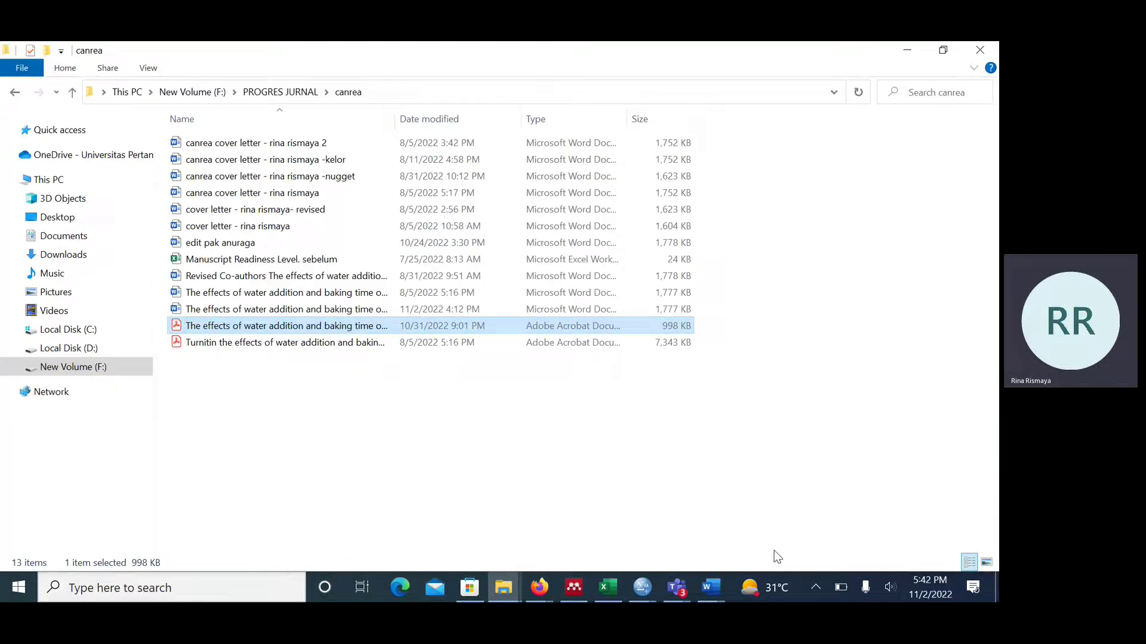
mouse_move(704, 586)
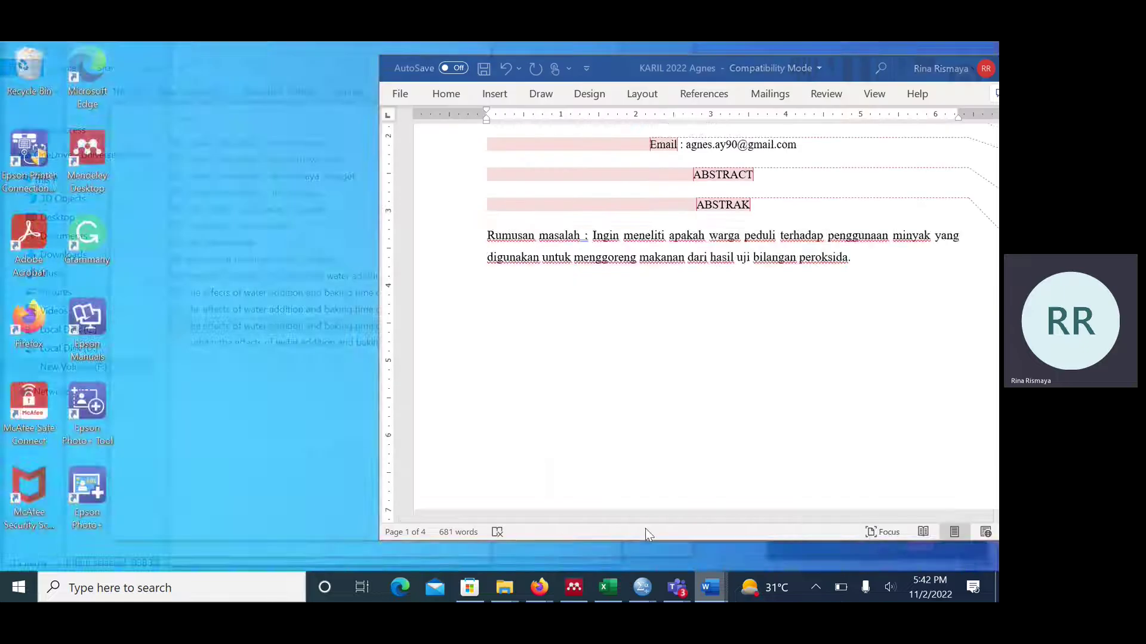
left_click(645, 531)
left_click_drag(624, 63, 243, 67)
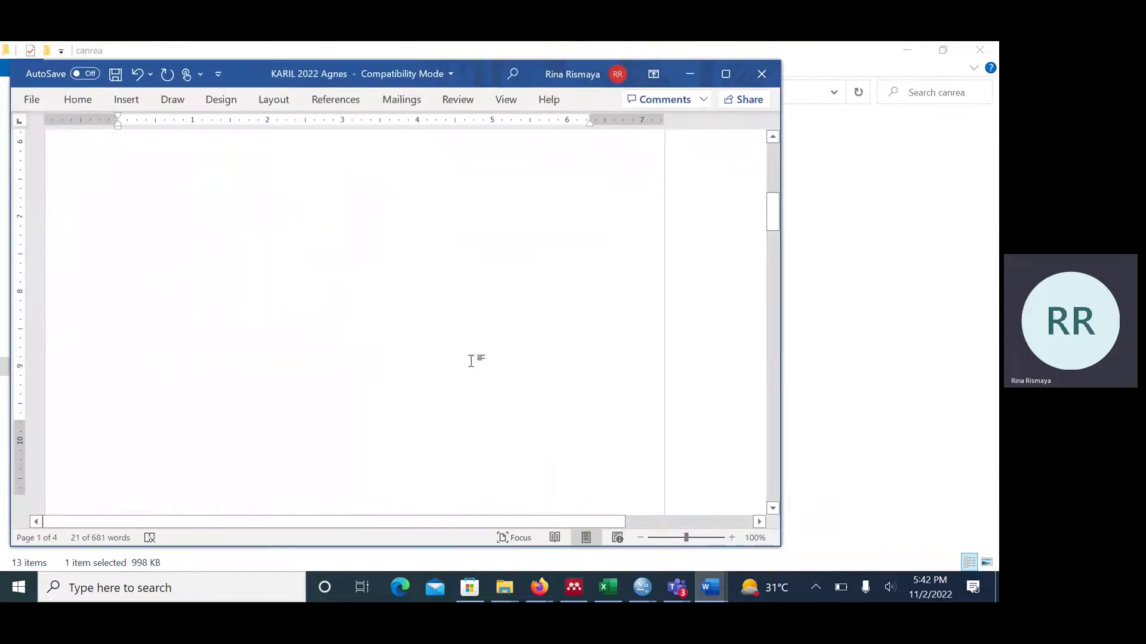
scroll(507, 431, "down", 3)
scroll(507, 431, "down", 15)
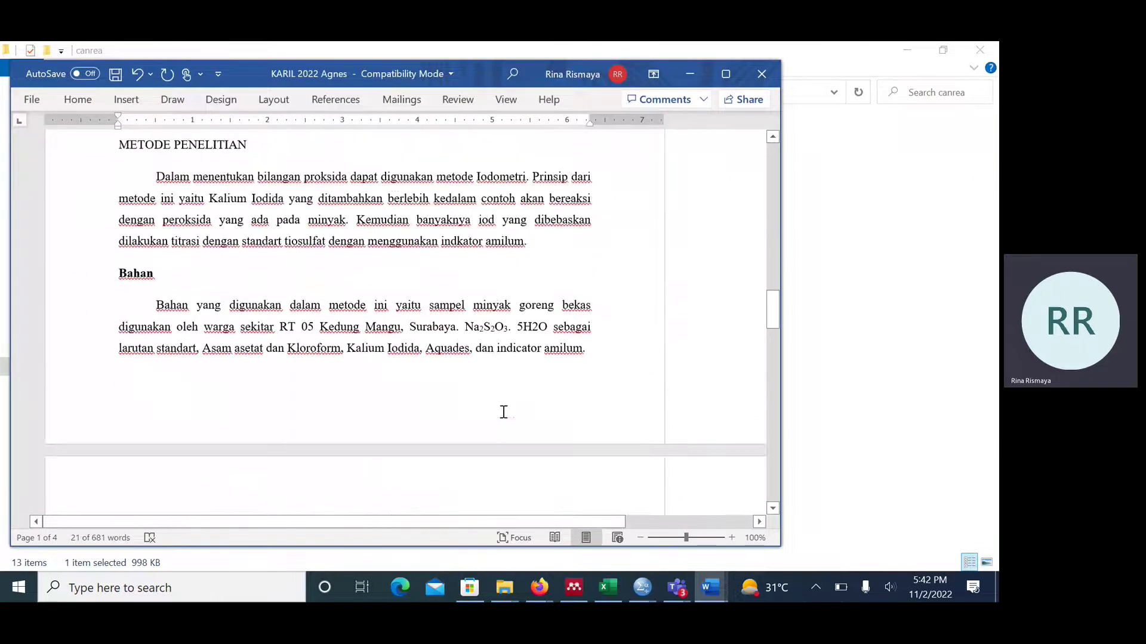
scroll(506, 406, "down", 6)
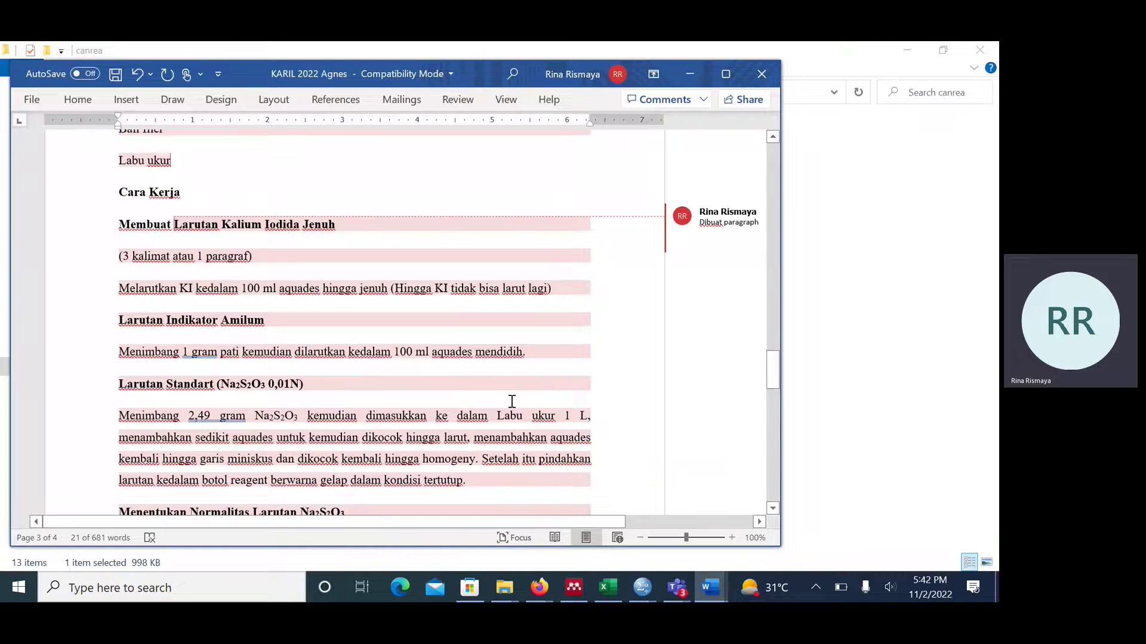
scroll(511, 401, "down", 12)
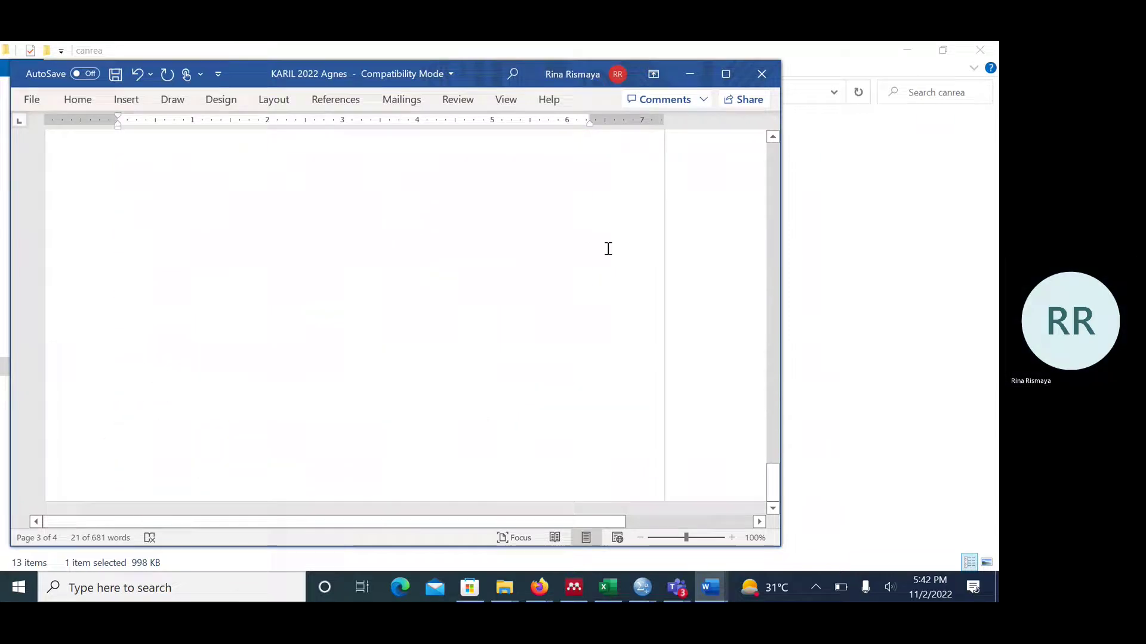
left_click(760, 78)
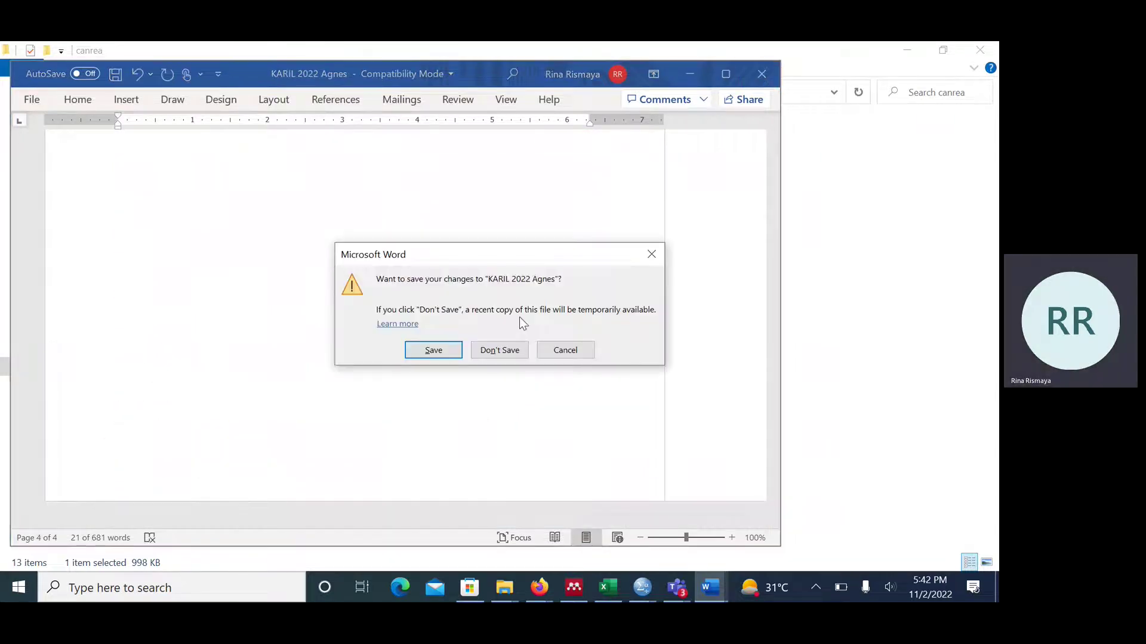
left_click(557, 352)
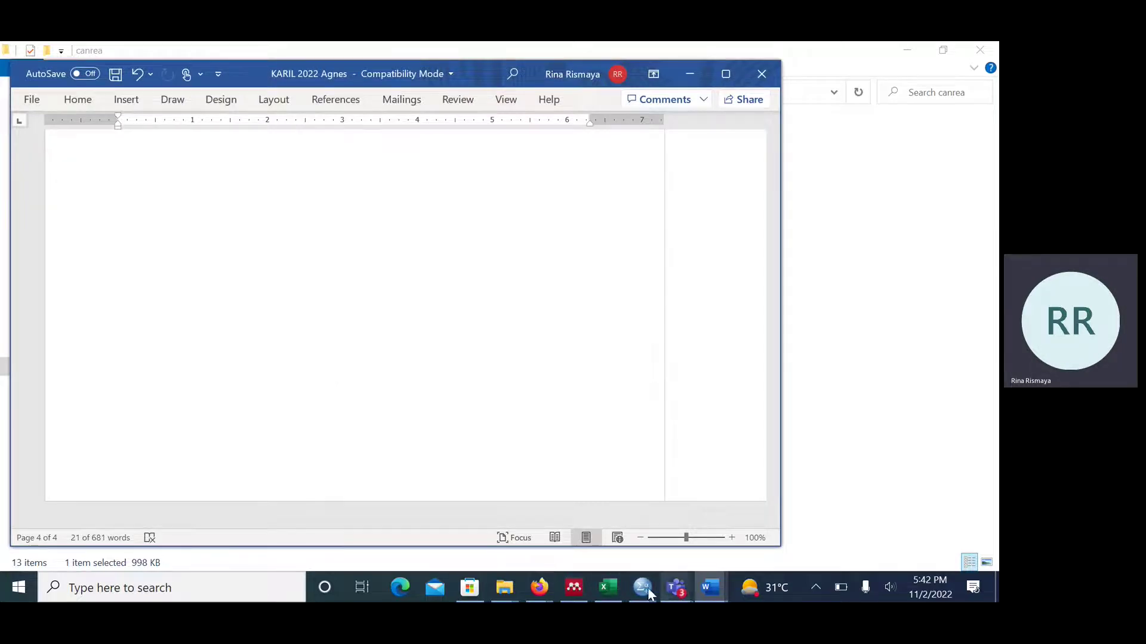
- Open the Word manuscript "The effects of water addition and baking time..." from the canrea folder and maximize its window
mouse_move(505, 589)
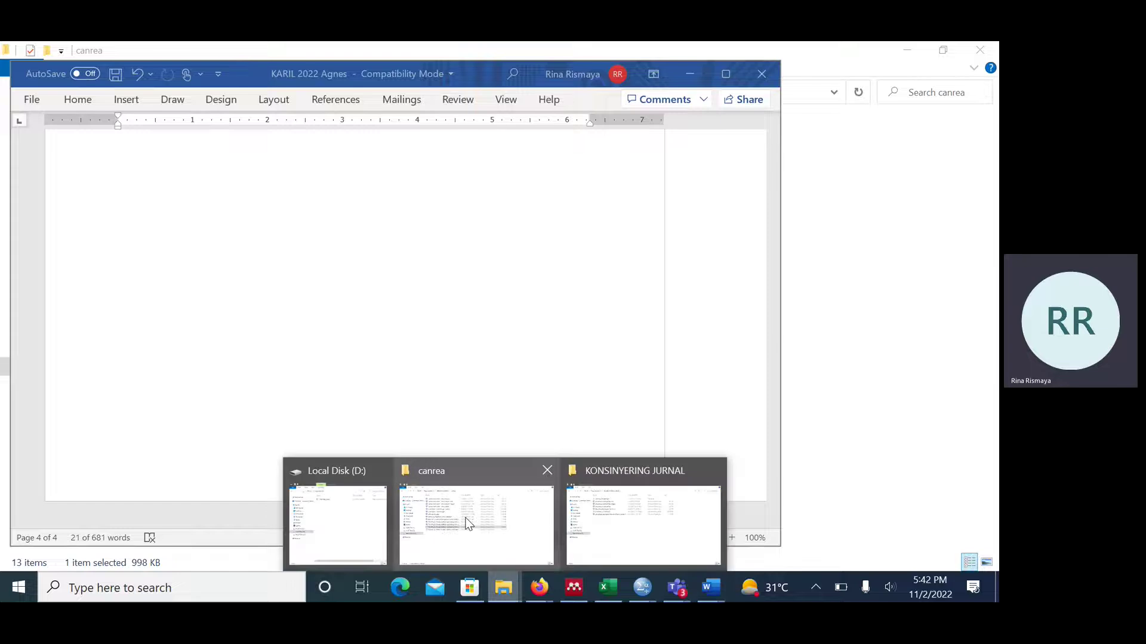
left_click(469, 524)
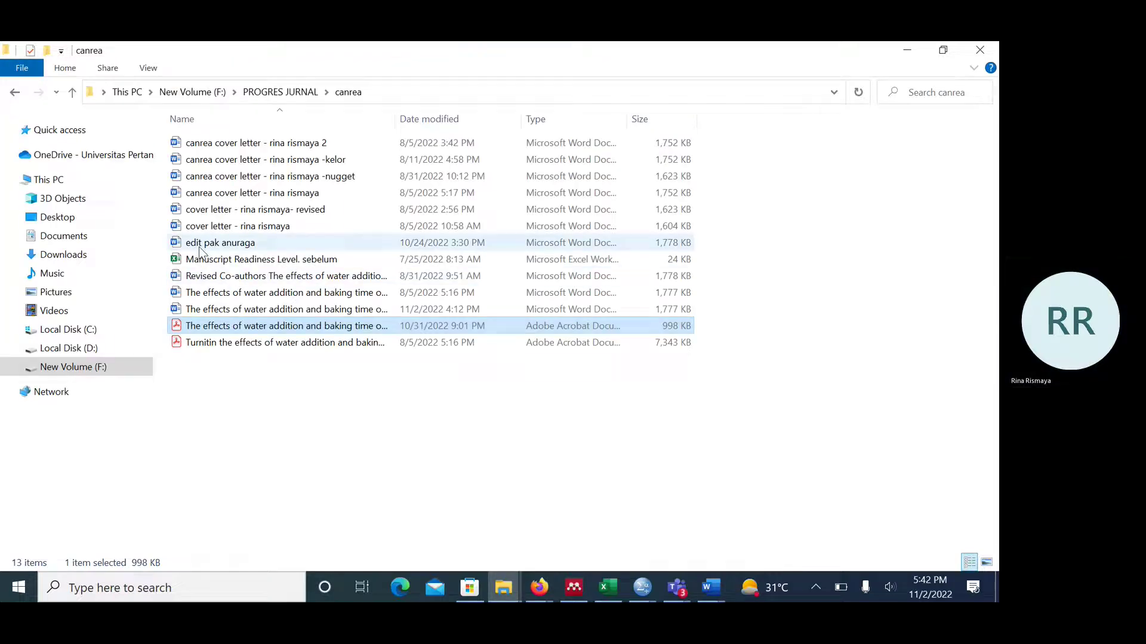
double_click(238, 297)
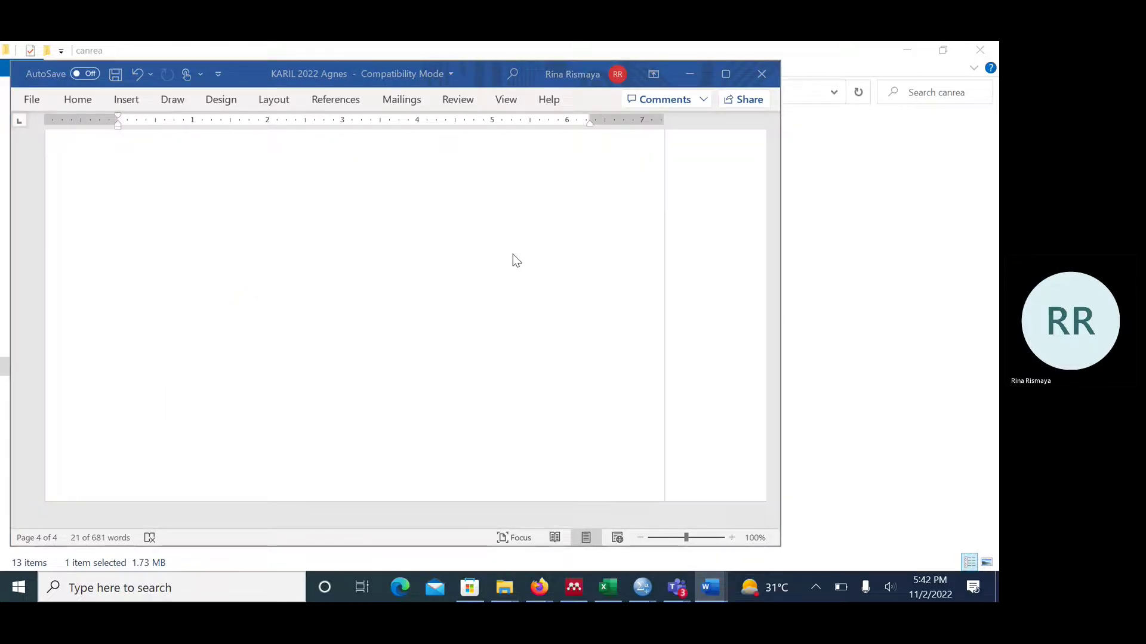
scroll(597, 268, "down", 10)
scroll(637, 266, "down", 10)
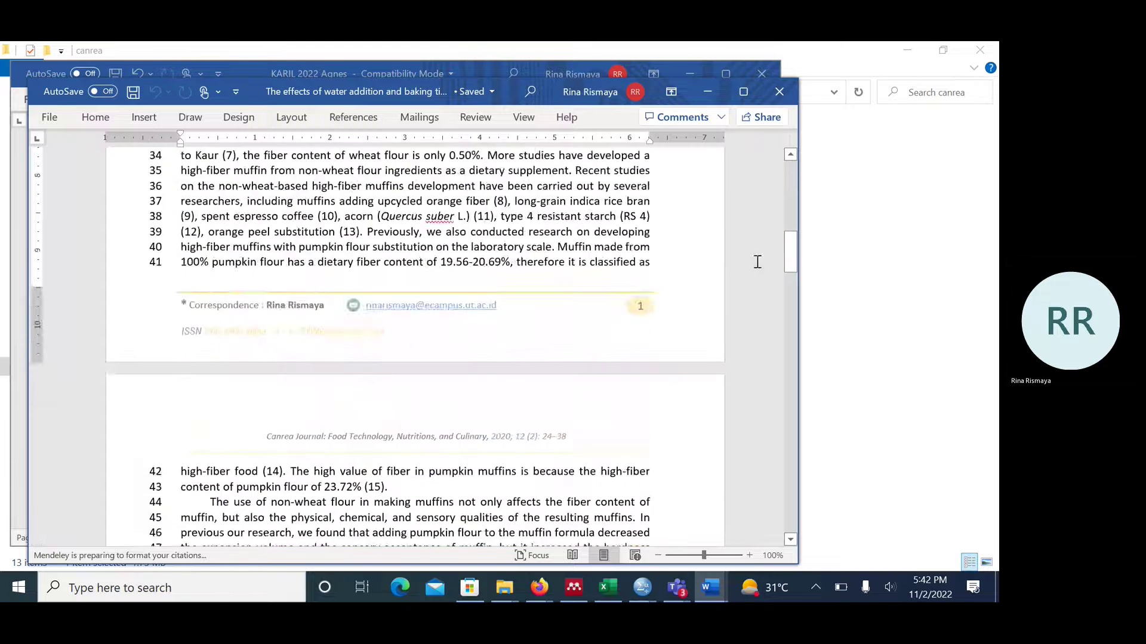
left_click(741, 93)
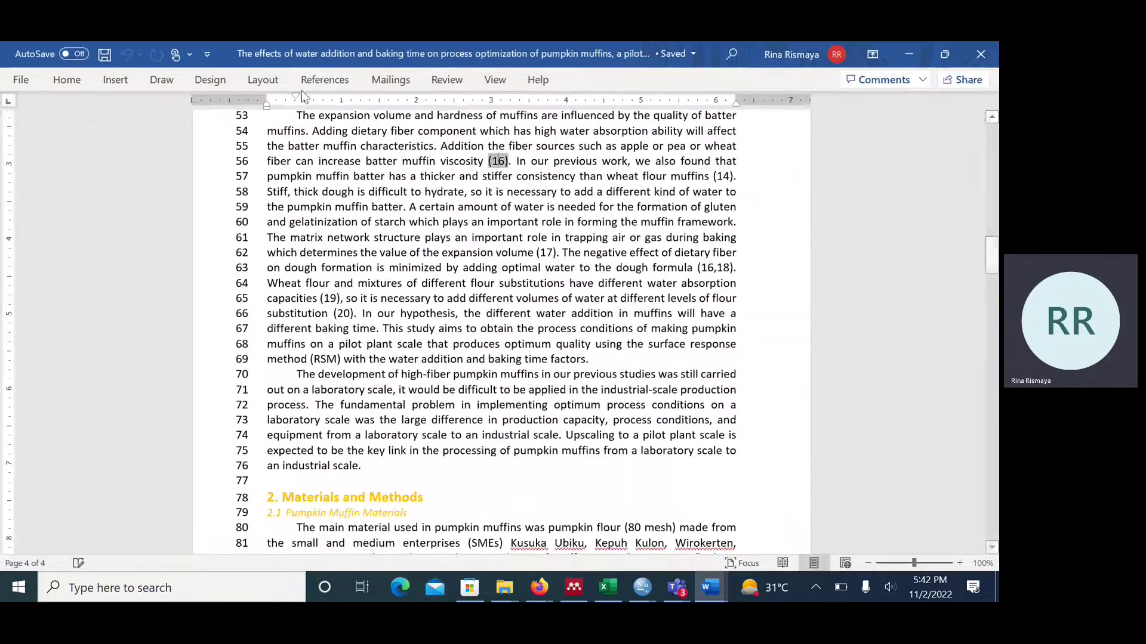
- Check the Mendeley citation style setting and examine the numbered in-text citations (17) and (16) in the introduction
left_click(323, 81)
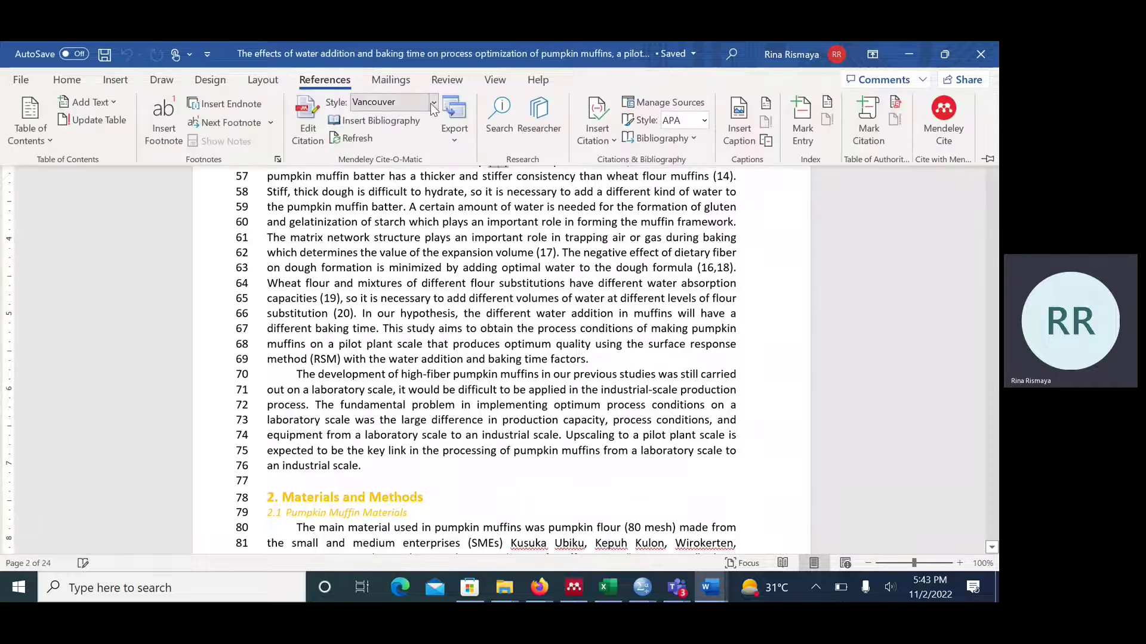
left_click(432, 103)
left_click(418, 296)
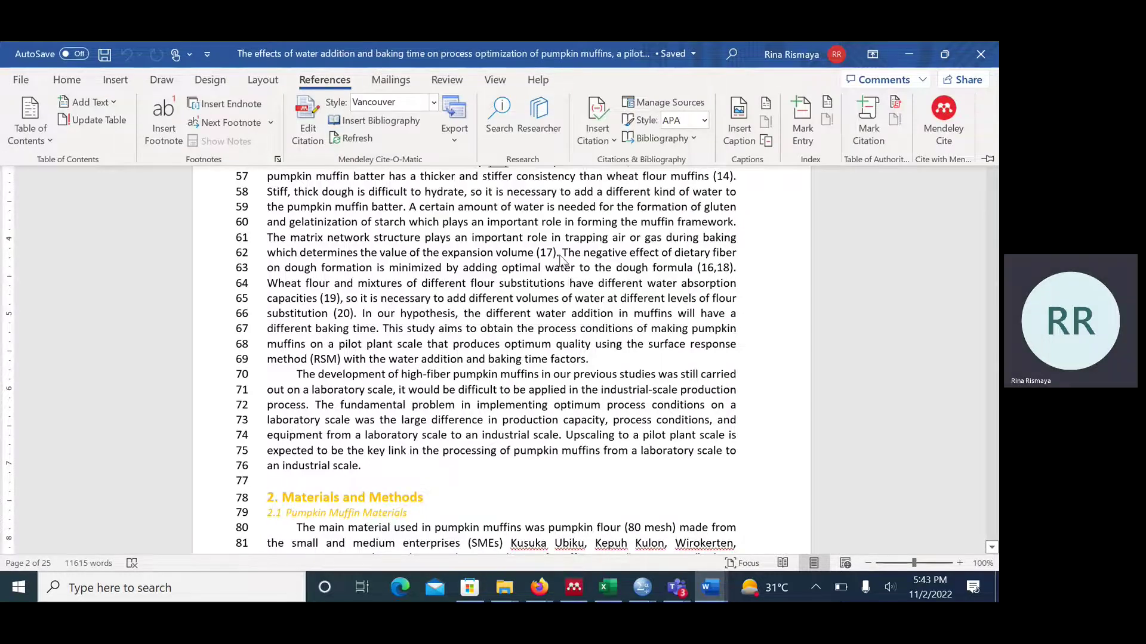
left_click(560, 257)
left_click_drag(557, 253, 535, 253)
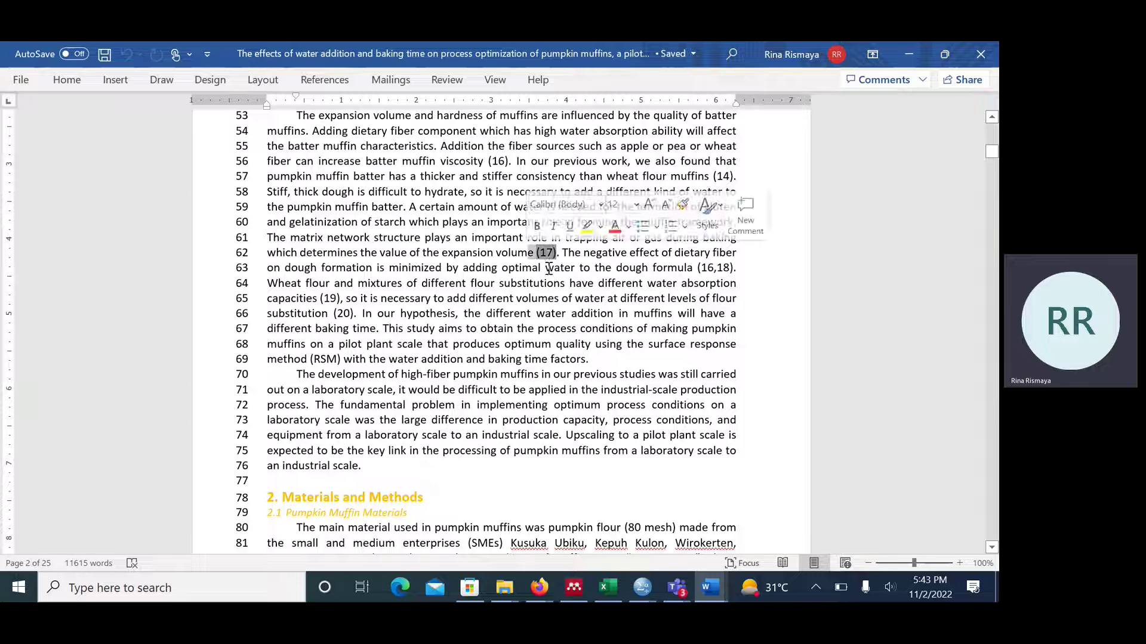
left_click(546, 266)
left_click(548, 253)
left_click(499, 164)
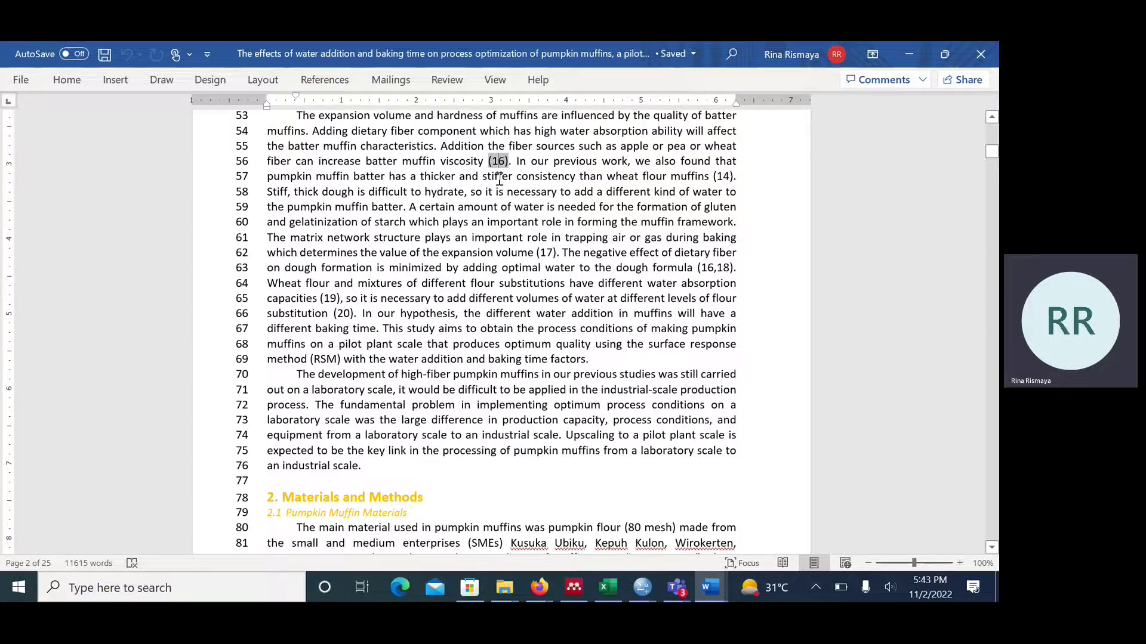
- Review the numbered reference list at the end of the manuscript, highlighting entry 54 and examining the entries before it
scroll(524, 401, "down", 15)
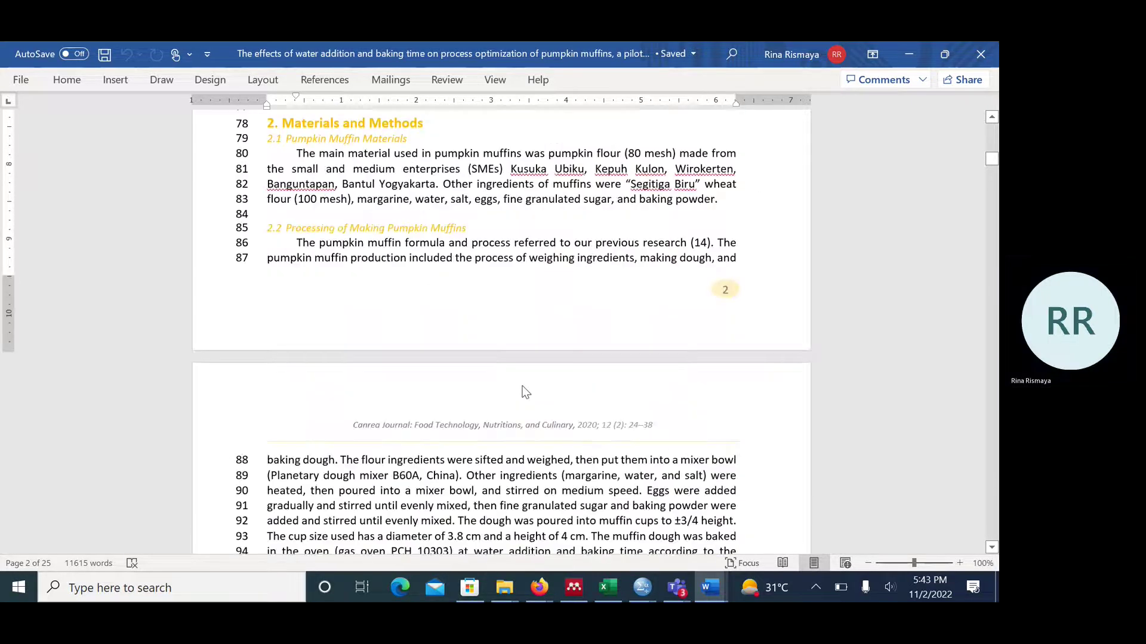
scroll(525, 380, "down", 5)
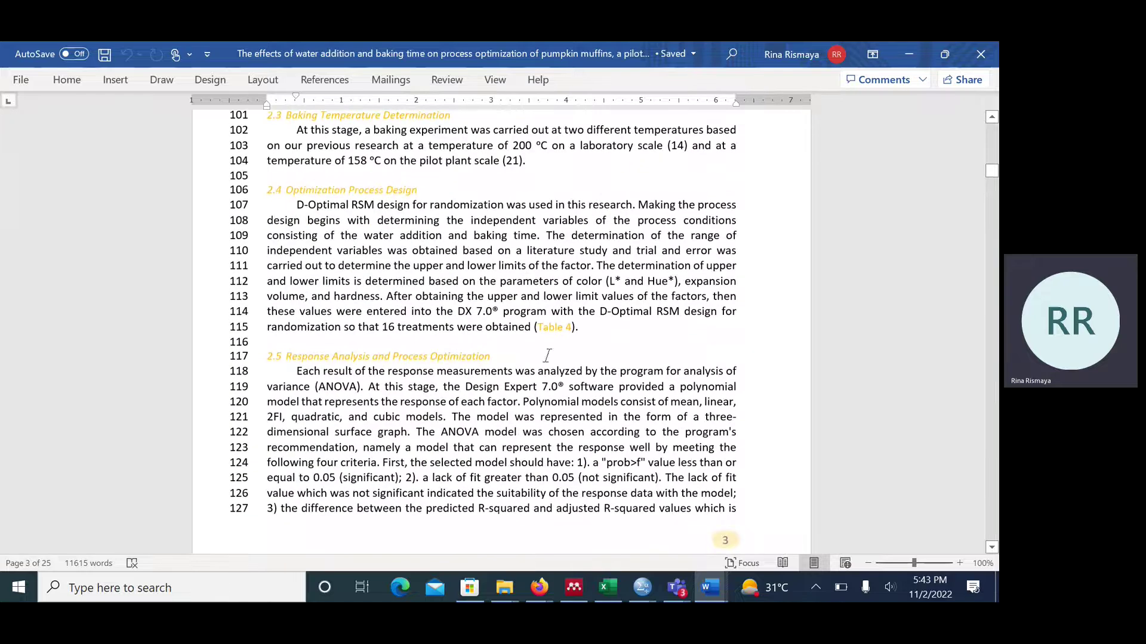
scroll(548, 356, "down", 8)
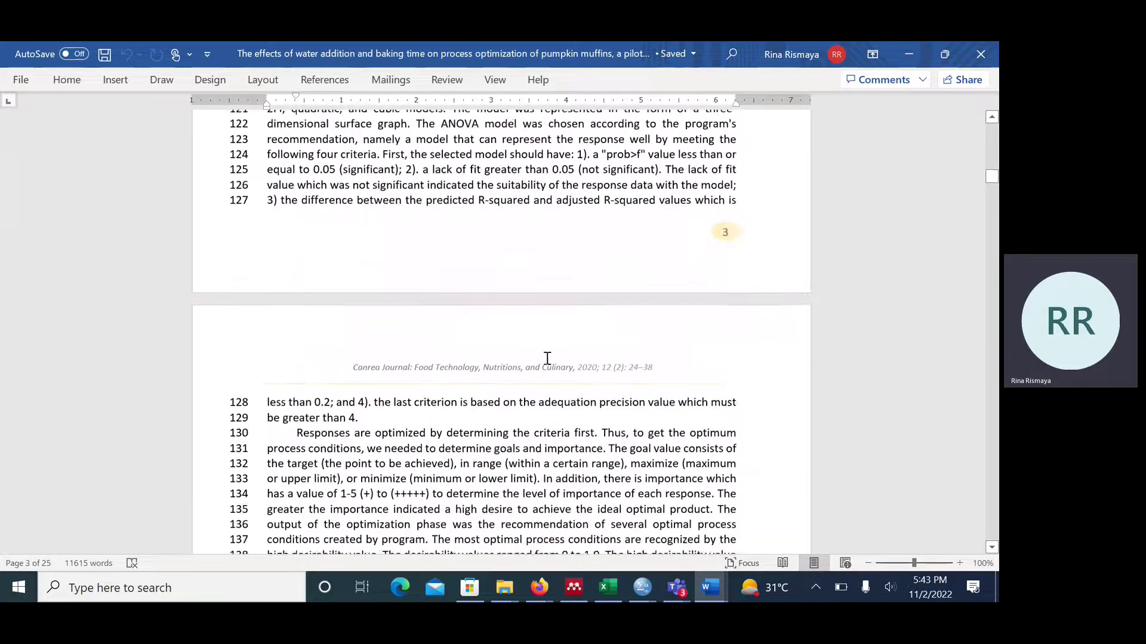
left_click_drag(993, 179, 993, 533)
scroll(302, 366, "down", 8)
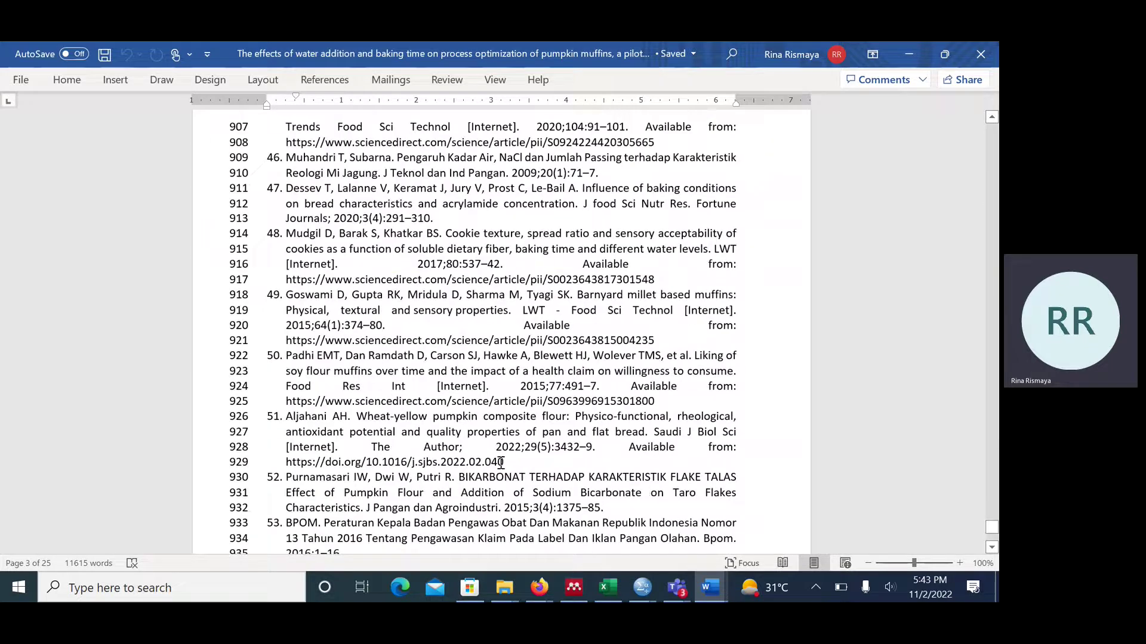
left_click_drag(281, 225, 389, 269)
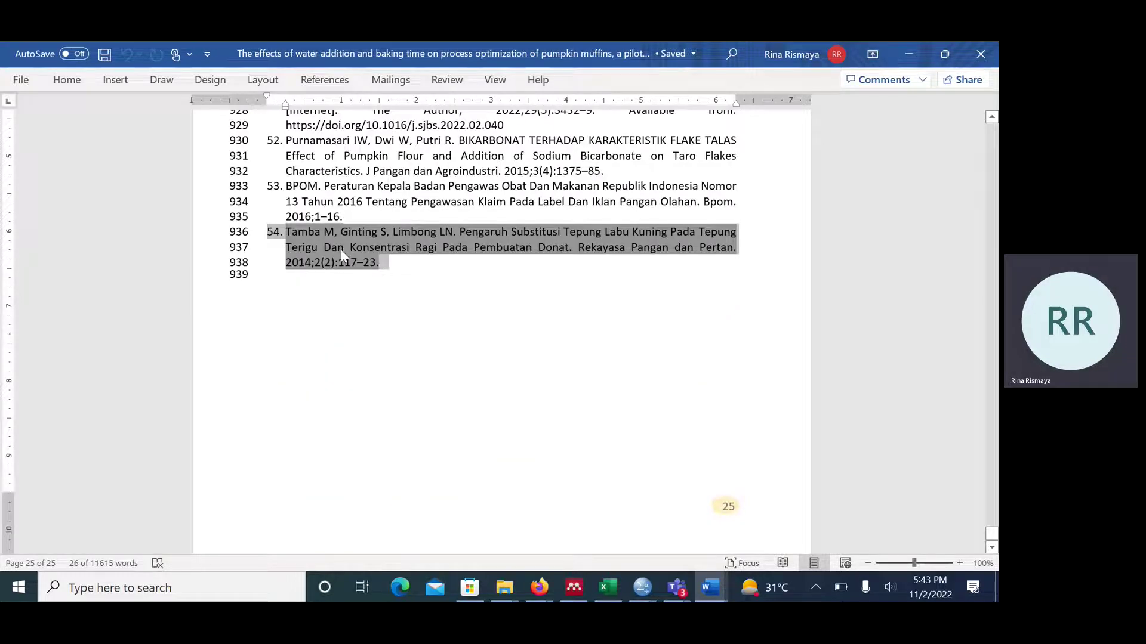
scroll(341, 249, "up", 2)
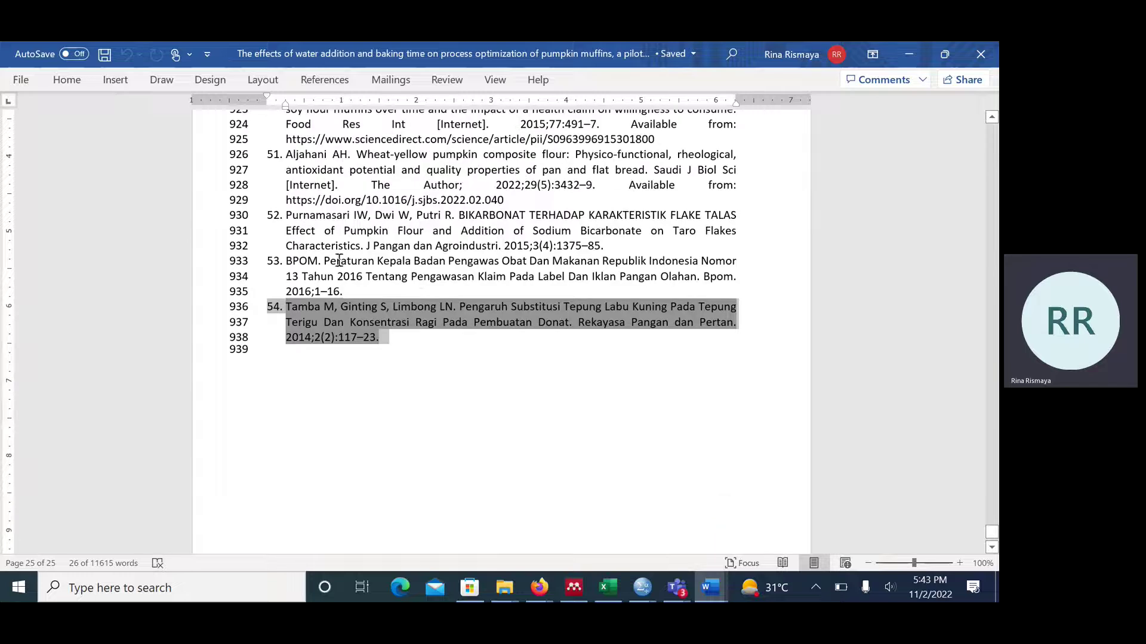
left_click(422, 289)
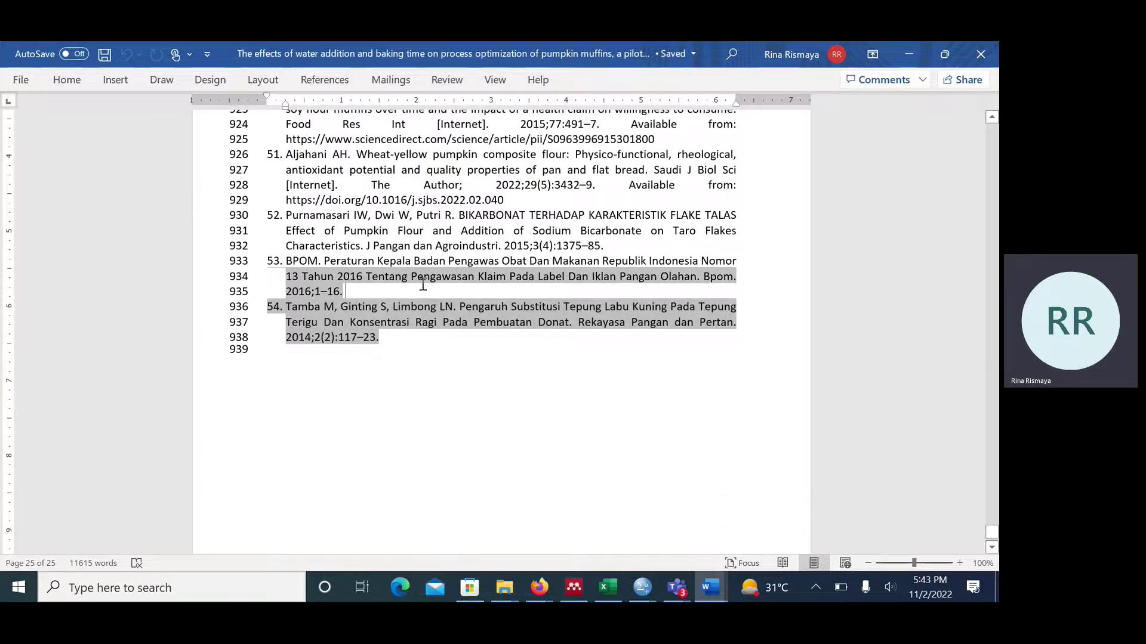
scroll(423, 285, "up", 4)
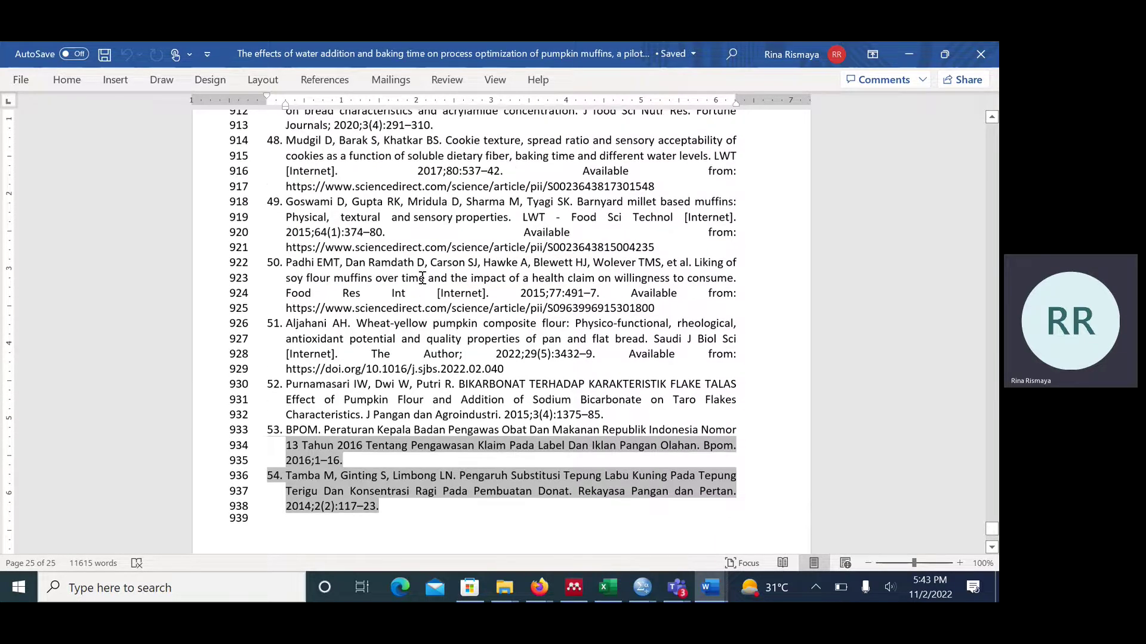
scroll(421, 277, "up", 10)
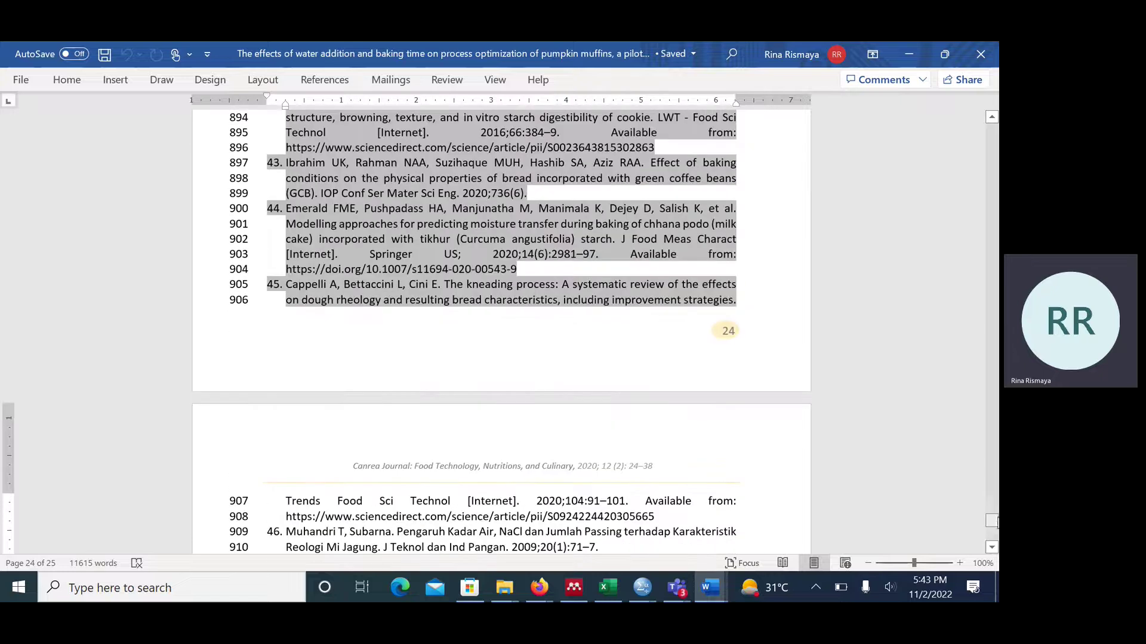
- Replace the numbering in the caption of the upper and lower limit factors table with a plain 3
left_click_drag(995, 514, 681, 366)
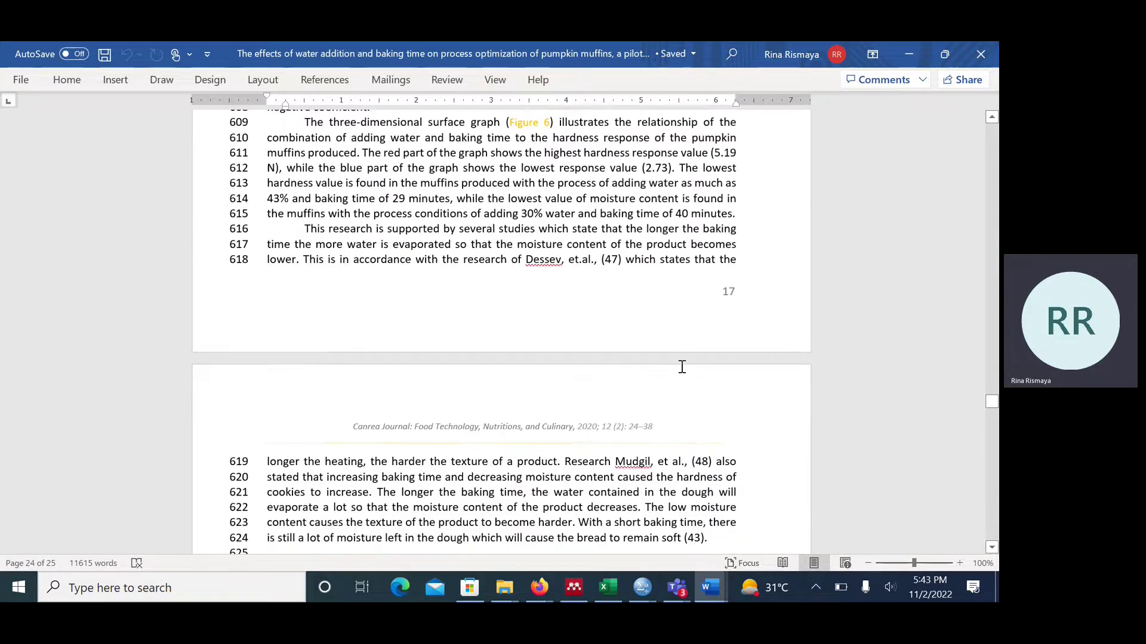
scroll(656, 373, "up", 9)
scroll(649, 380, "up", 10)
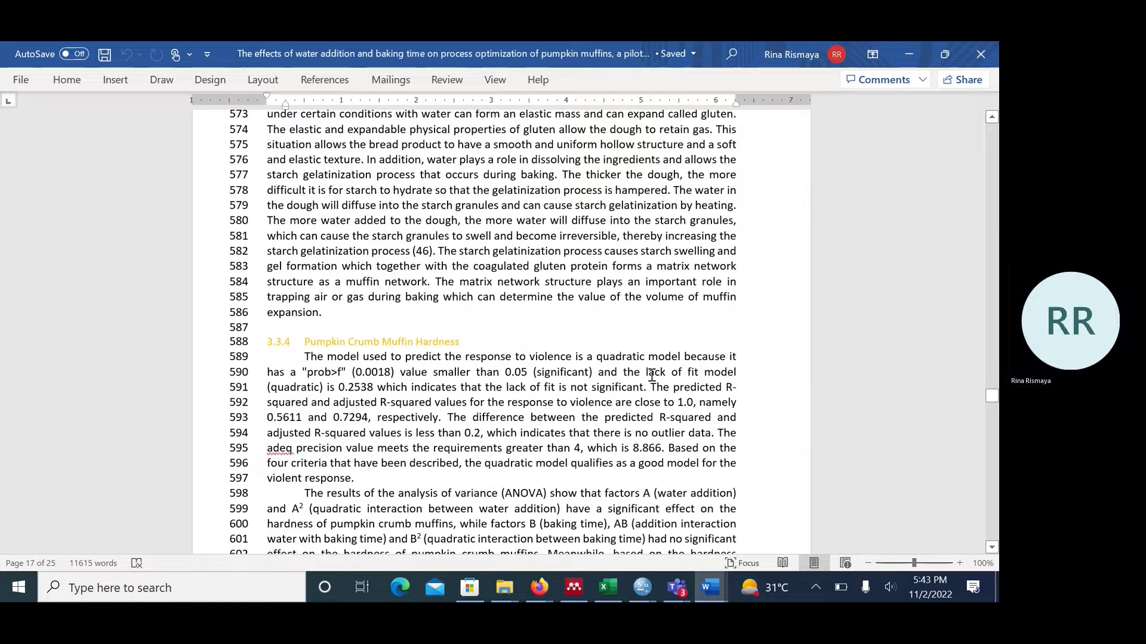
scroll(445, 277, "up", 4)
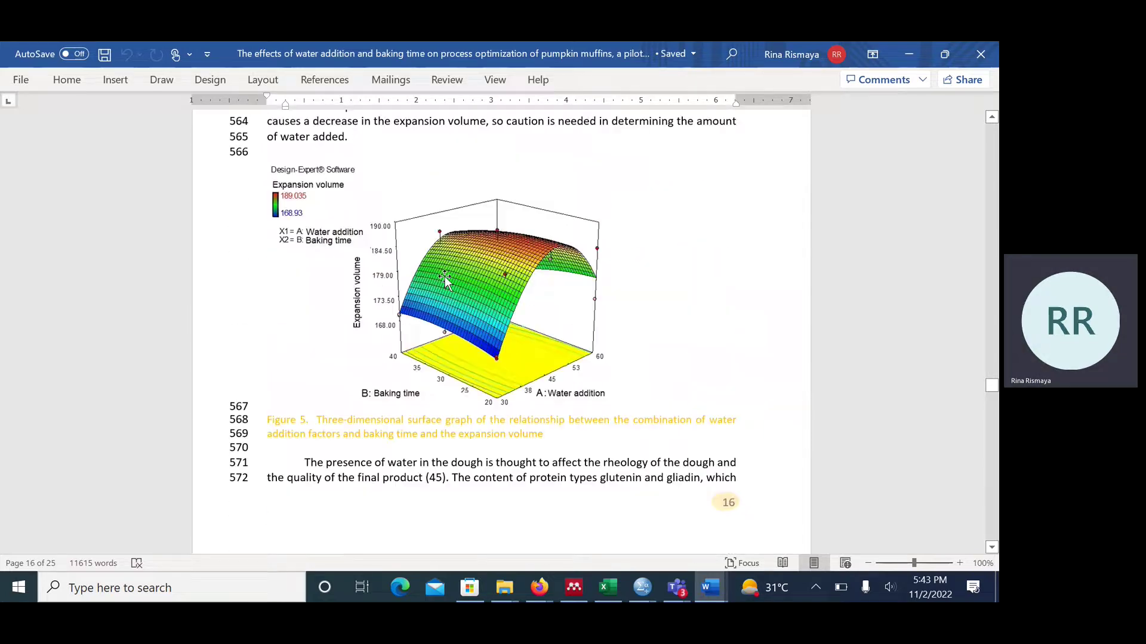
scroll(507, 283, "up", 9)
scroll(506, 283, "up", 20)
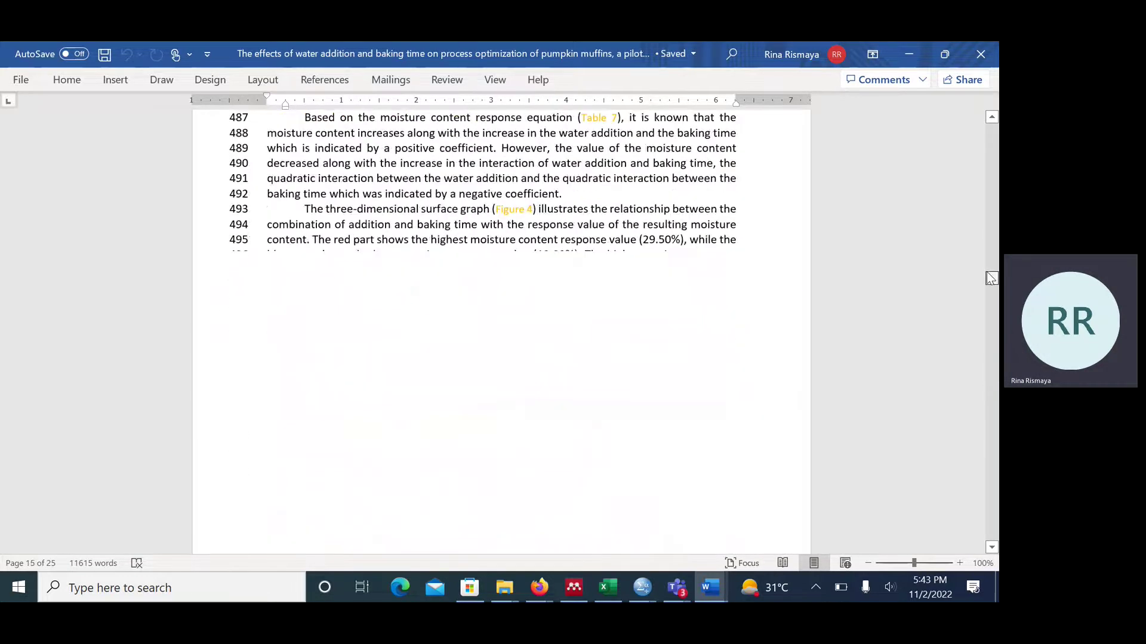
scroll(390, 317, "down", 5)
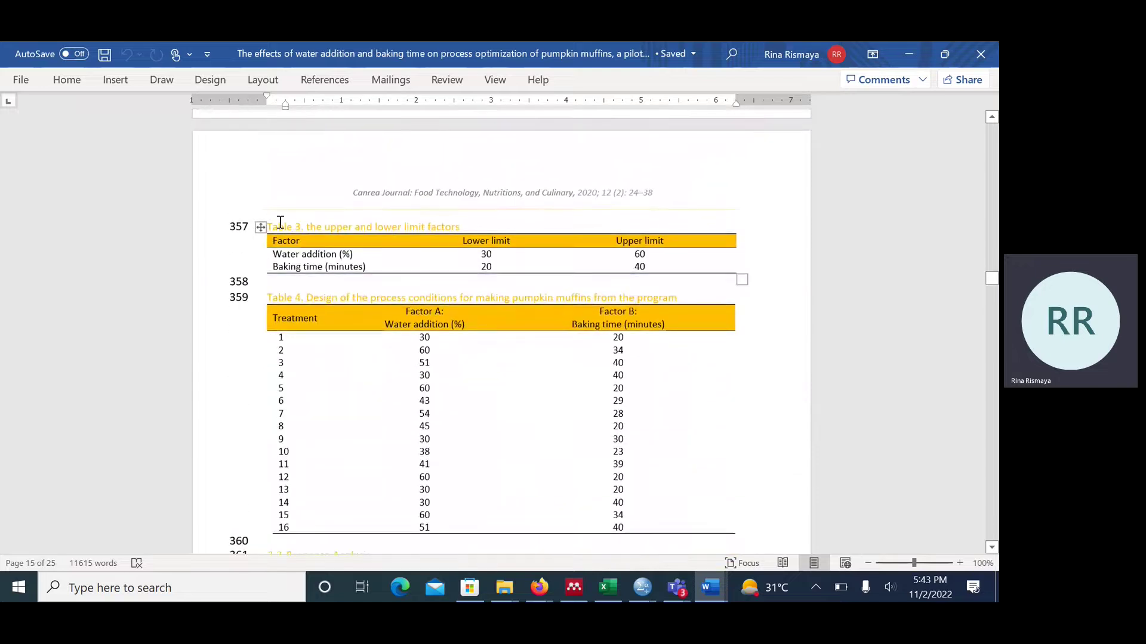
left_click(305, 227)
key("BackSpace")
key("BackSpace")
key("BackSpace")
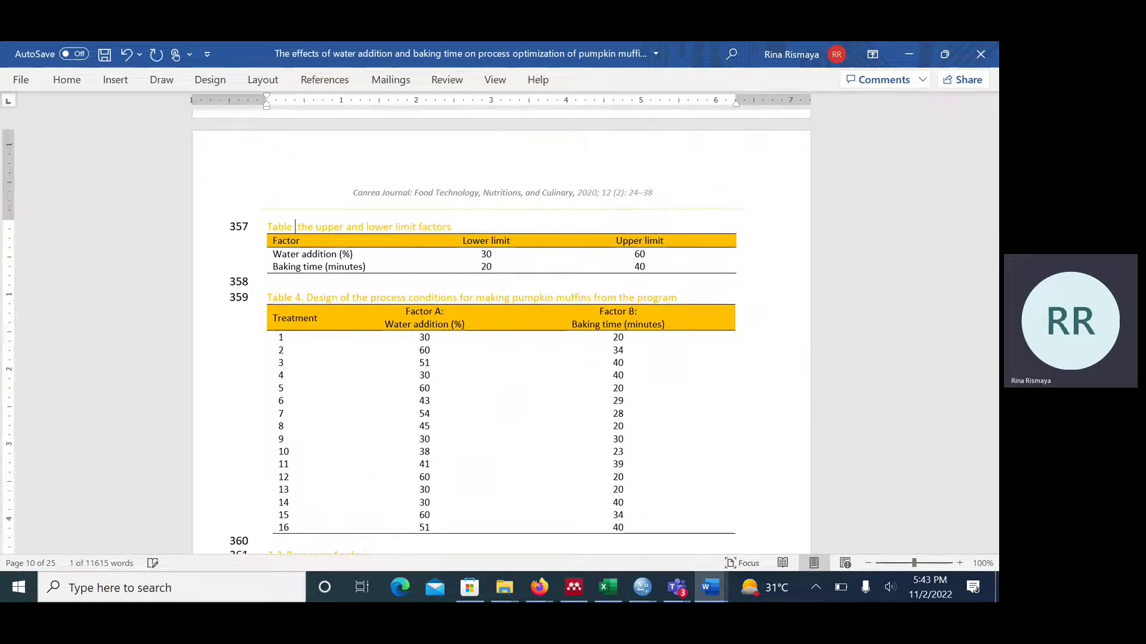
type("3")
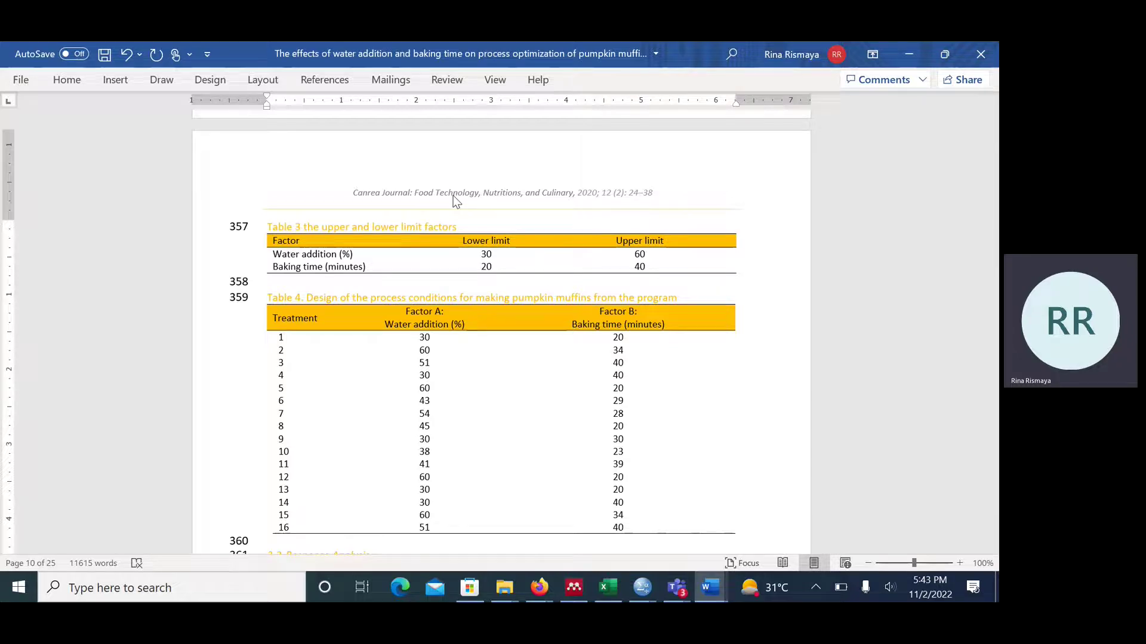
- Insert an automatic caption with the label Table at the plain 3 in the upper and lower limit factors caption
left_click_drag(294, 227, 302, 227)
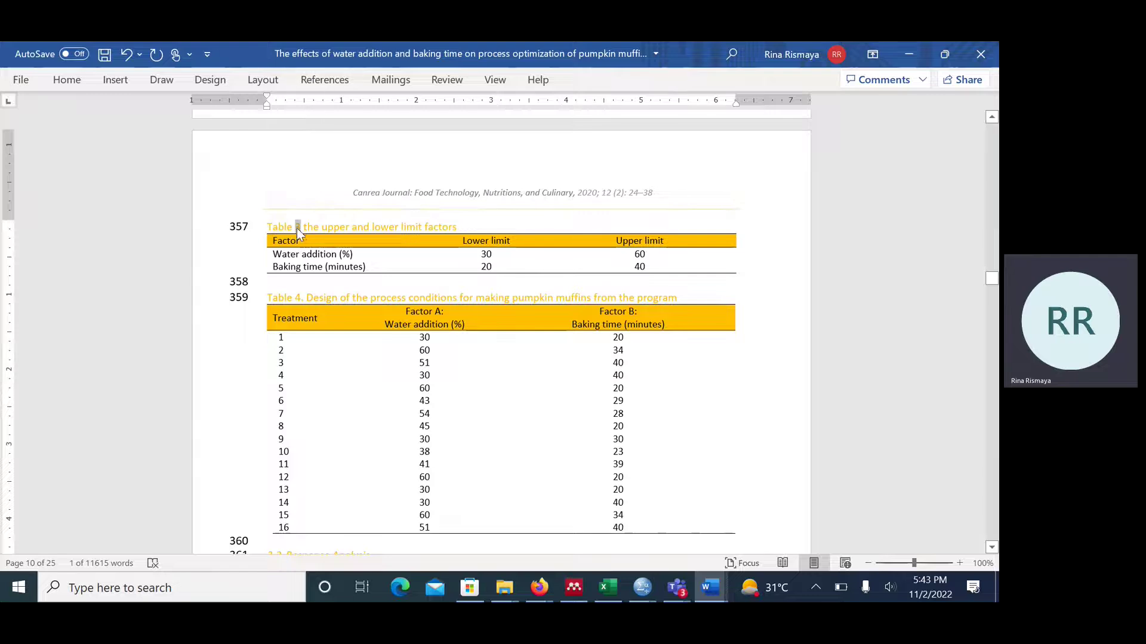
left_click(338, 87)
left_click(339, 86)
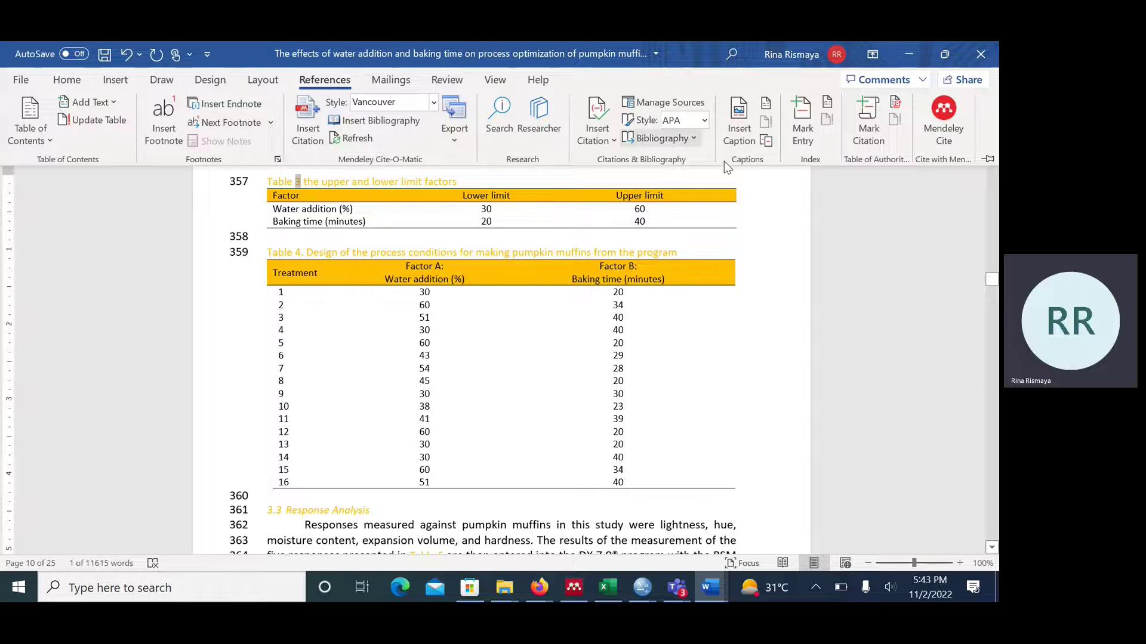
left_click(740, 137)
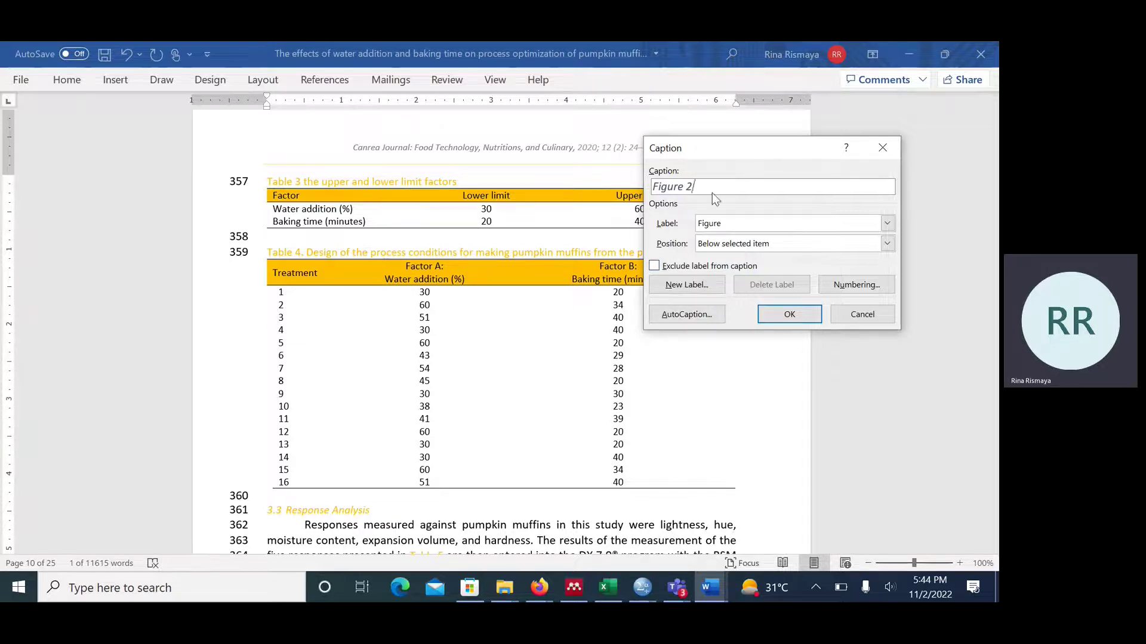
left_click(734, 227)
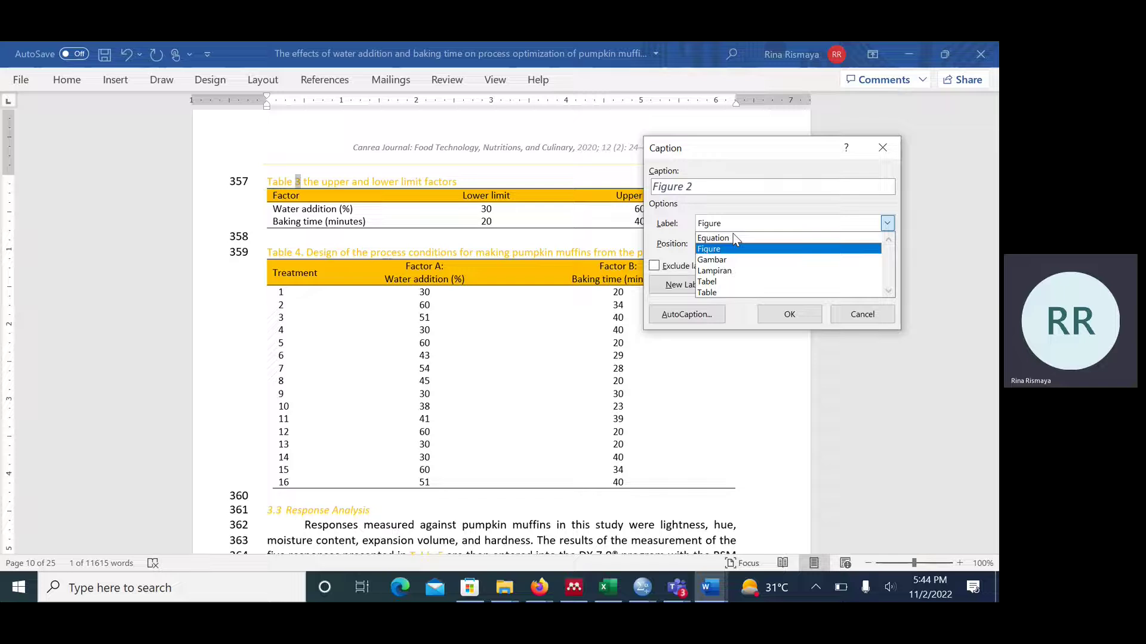
left_click(722, 282)
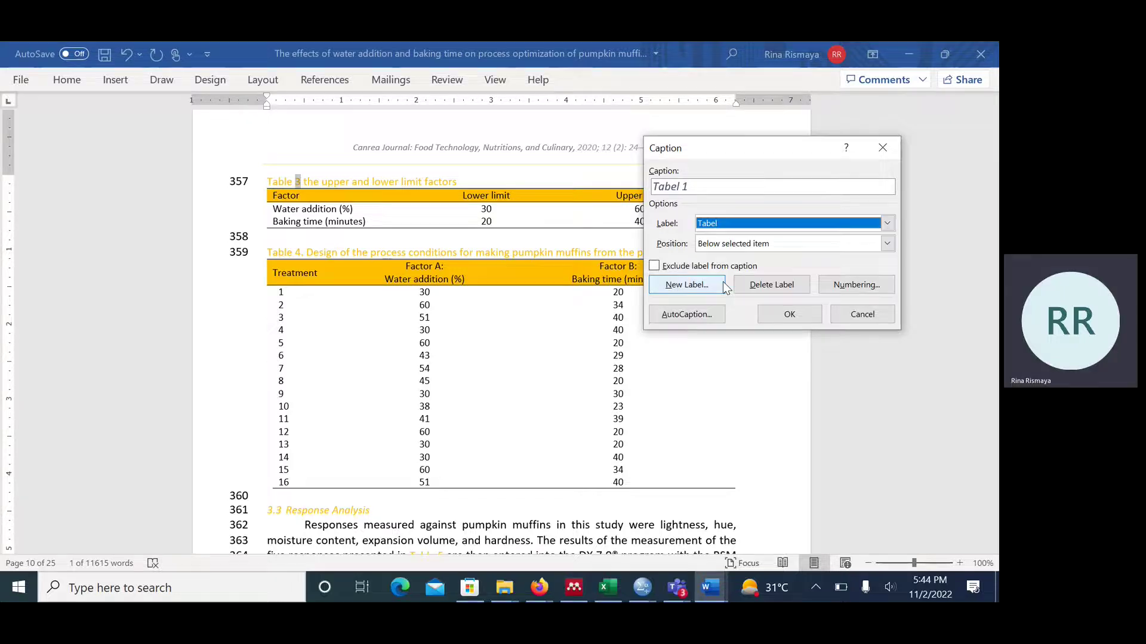
left_click(732, 227)
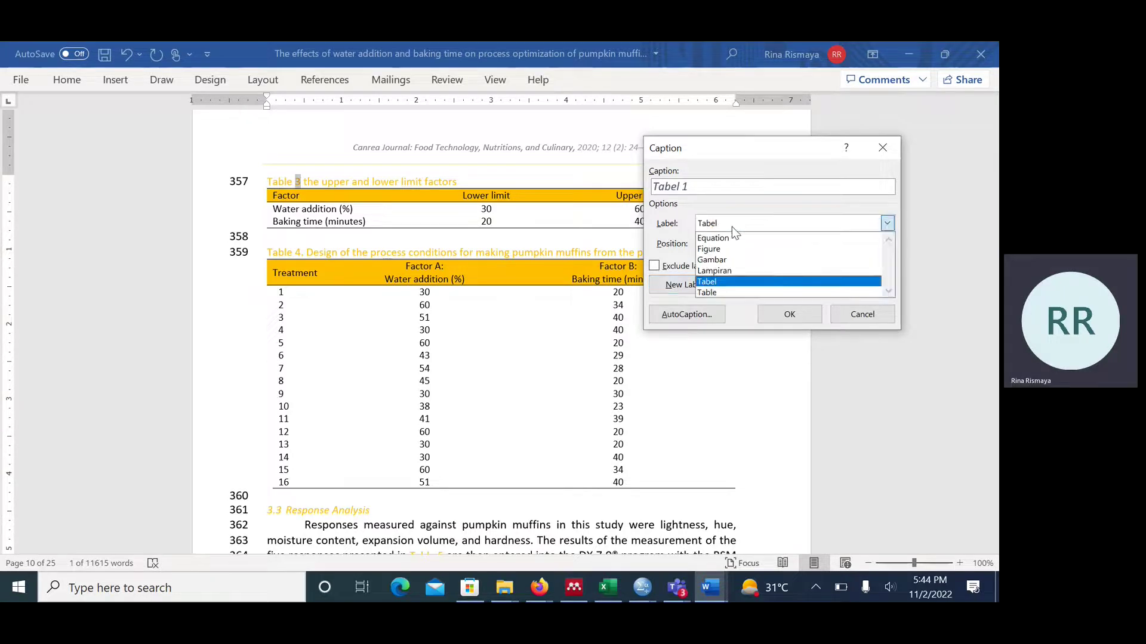
left_click(715, 292)
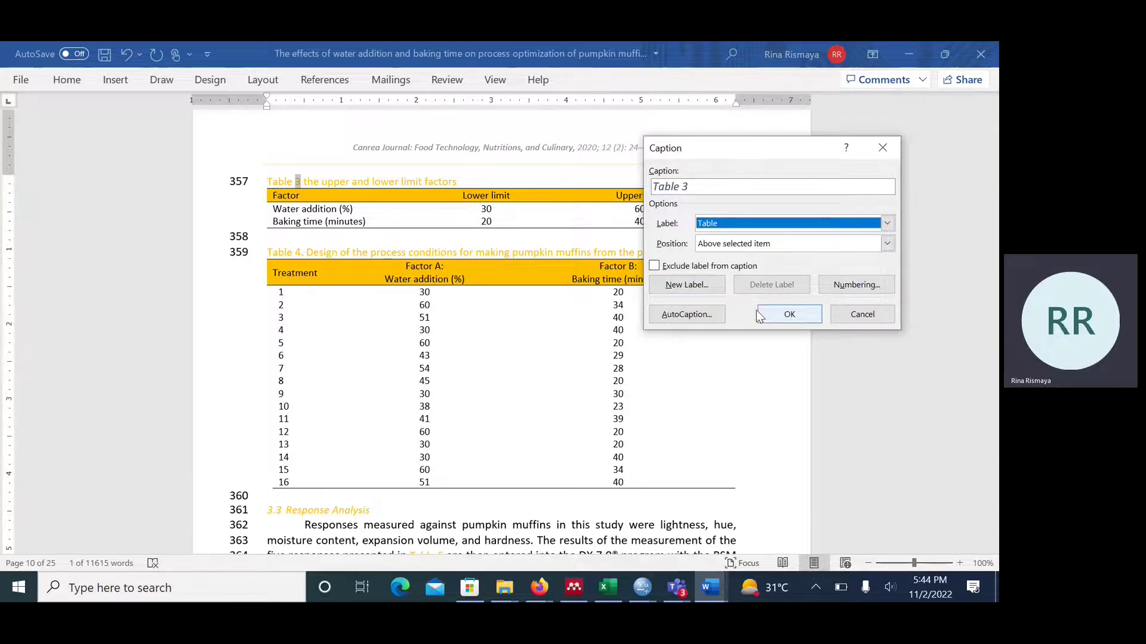
left_click(789, 315)
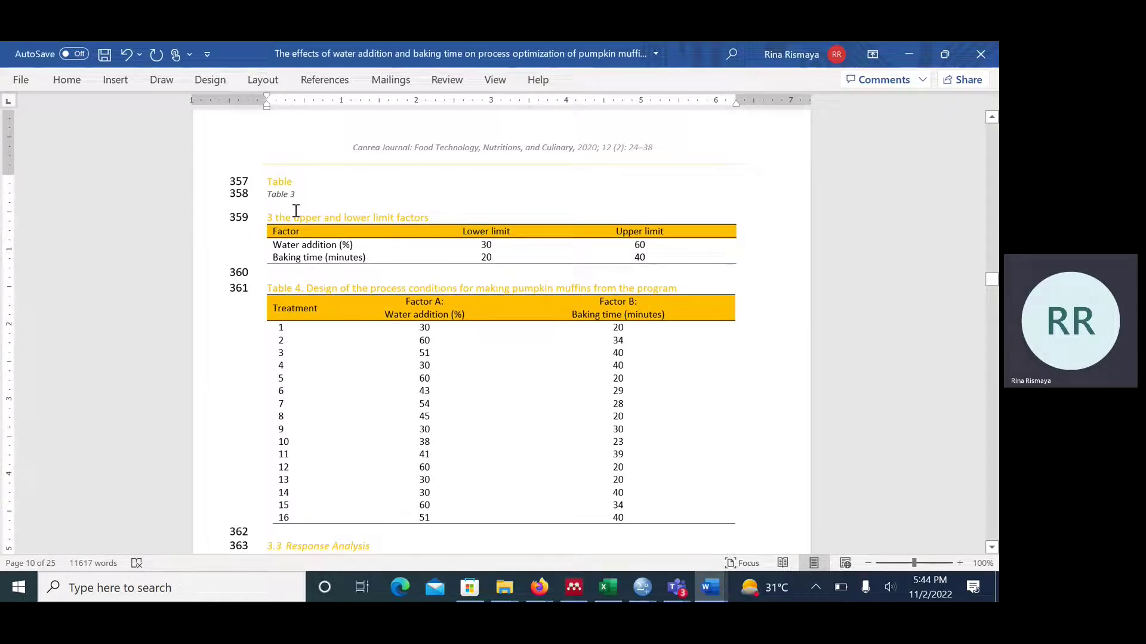
- Copy the formatting of the upper and lower limit factors title onto the inserted Table 3 label with Format Painter
left_click_drag(268, 200, 296, 198)
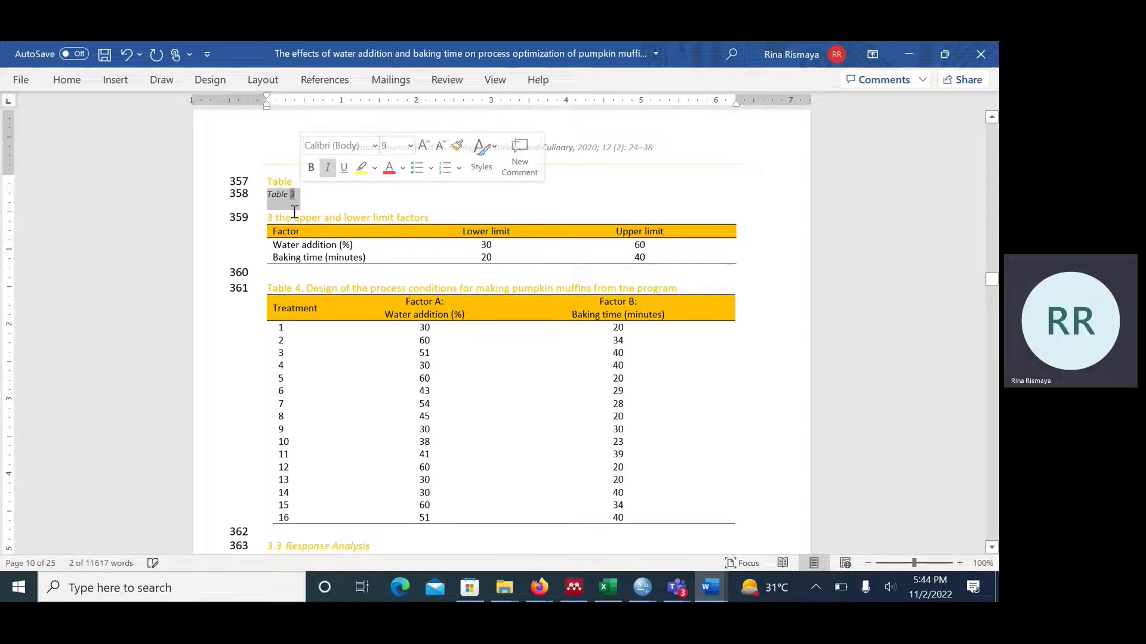
left_click(307, 217)
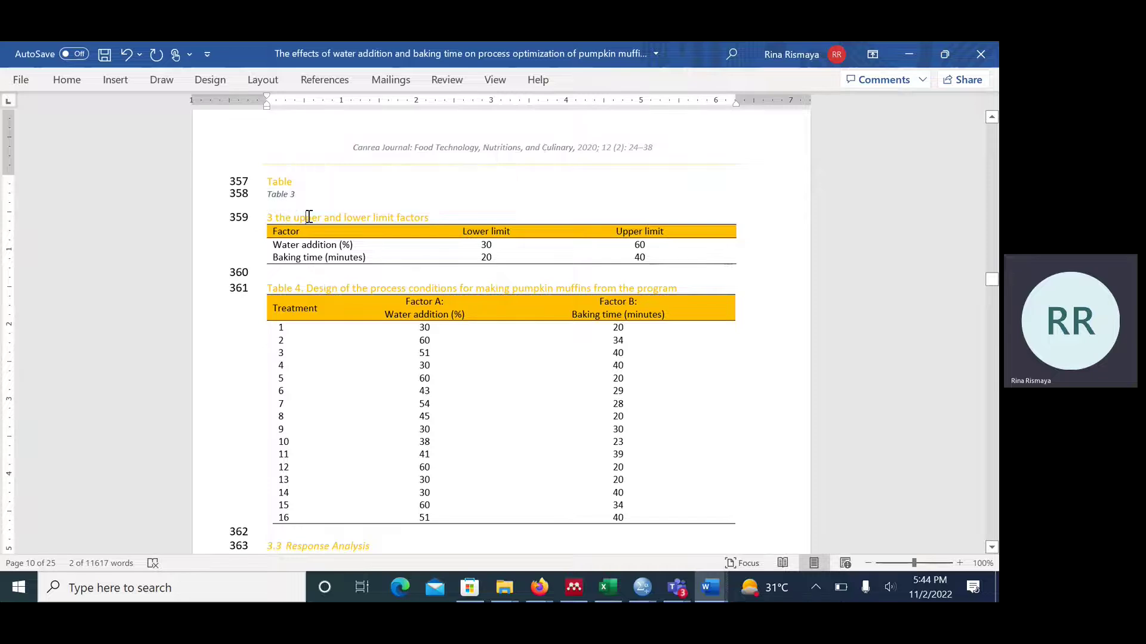
left_click(343, 217)
left_click(67, 79)
left_click(47, 140)
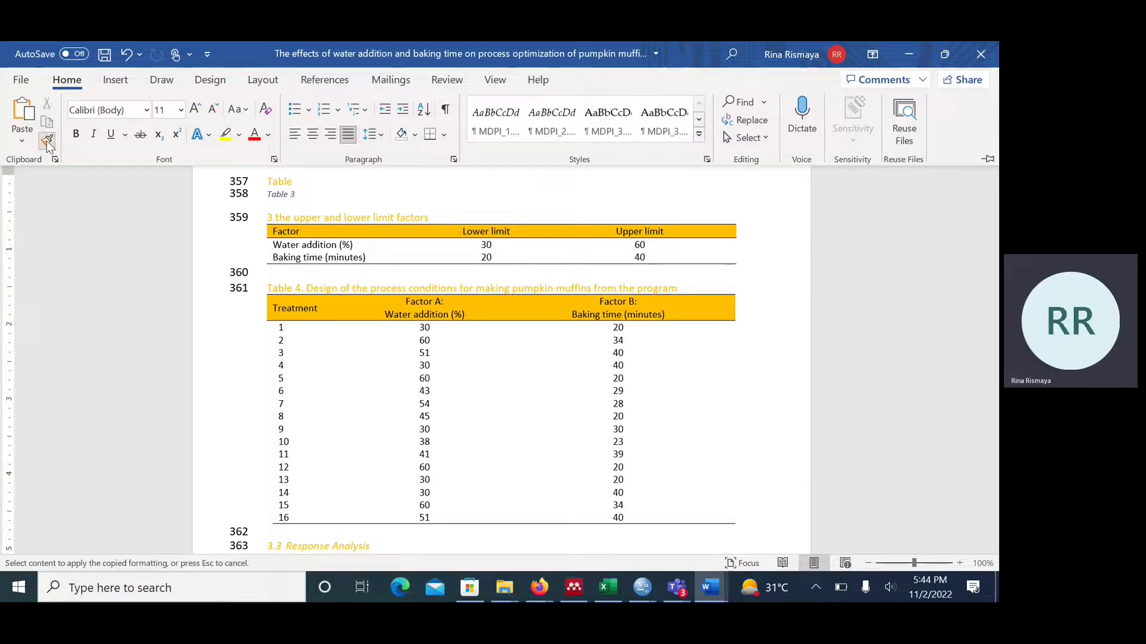
left_click(272, 200)
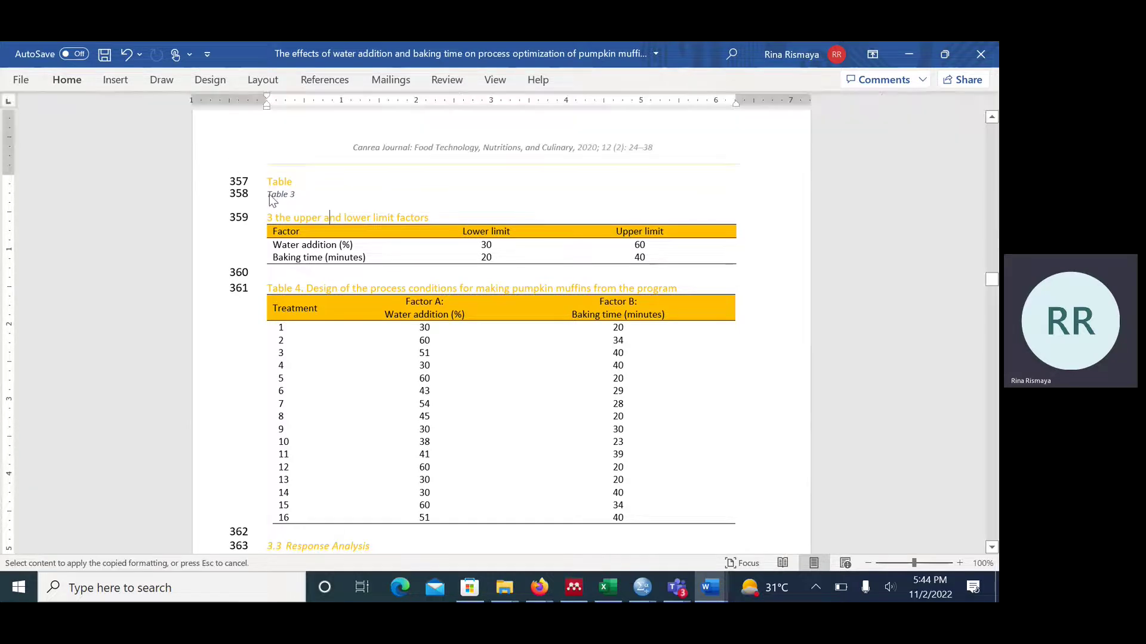
left_click_drag(268, 194, 295, 196)
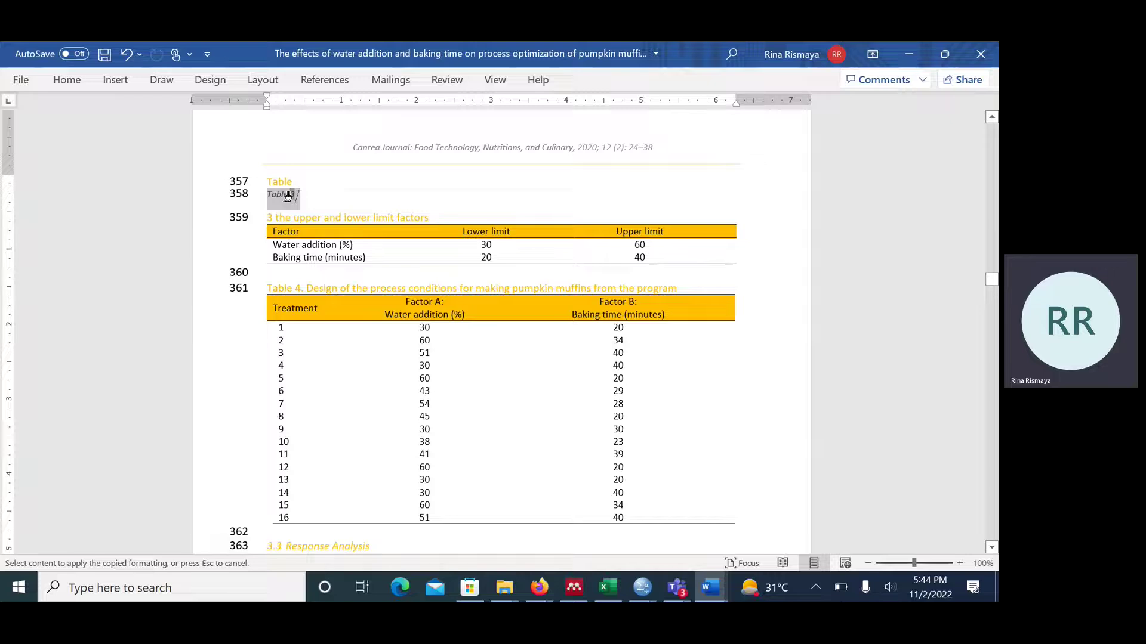
left_click_drag(295, 196, 296, 196)
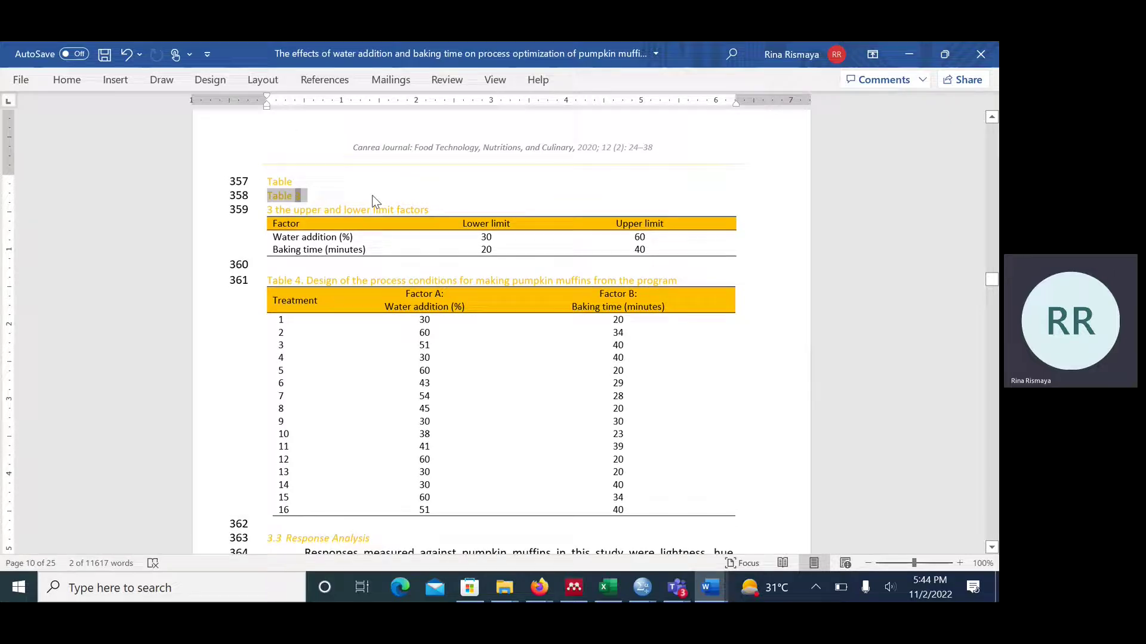
- Join the inserted label with its title and delete the leftover text so the caption reads "Table 3 the upper and lower limit factors"
key("Delete")
key("Delete")
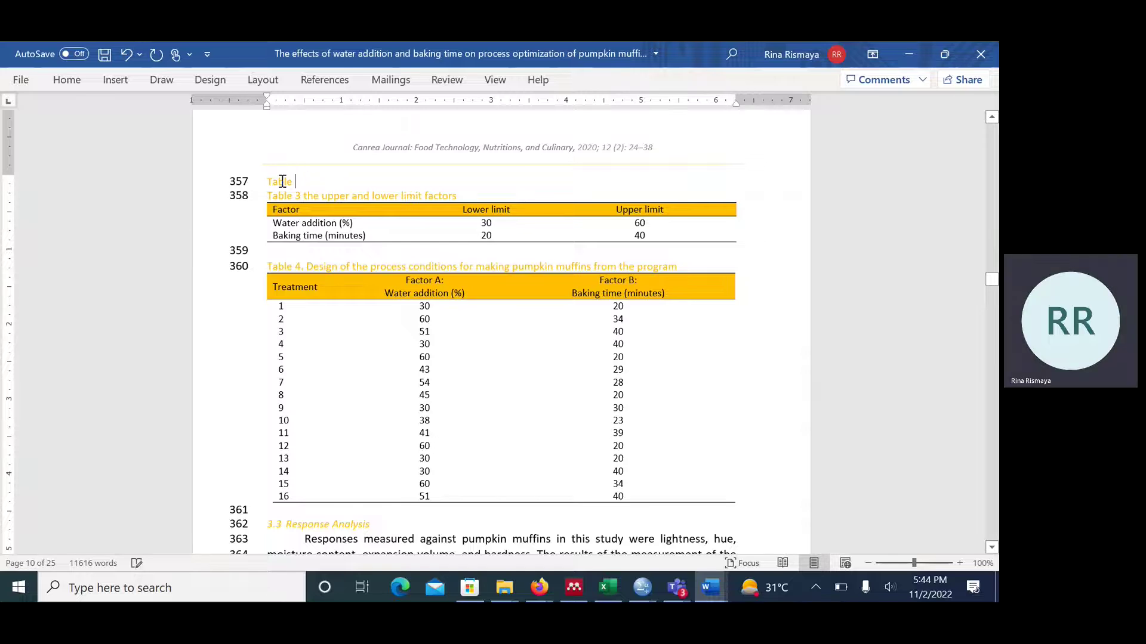
left_click(252, 182)
type("\\")
key("BackSpace")
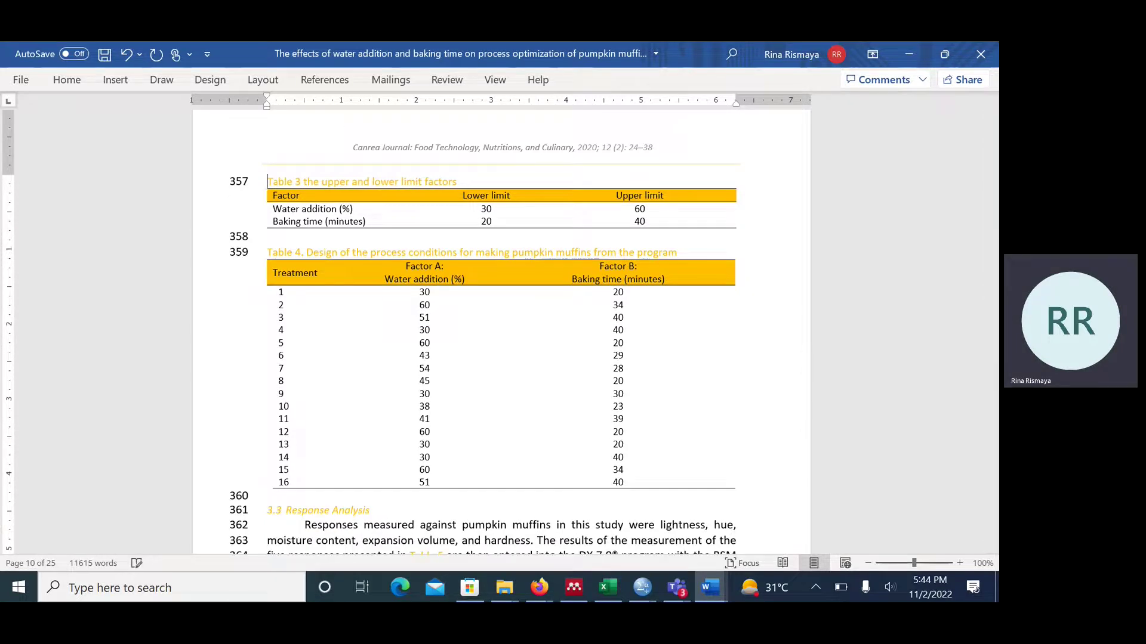
- Check the automatic number fields in the captions of the limit factors table and the process conditions table
double_click(298, 182)
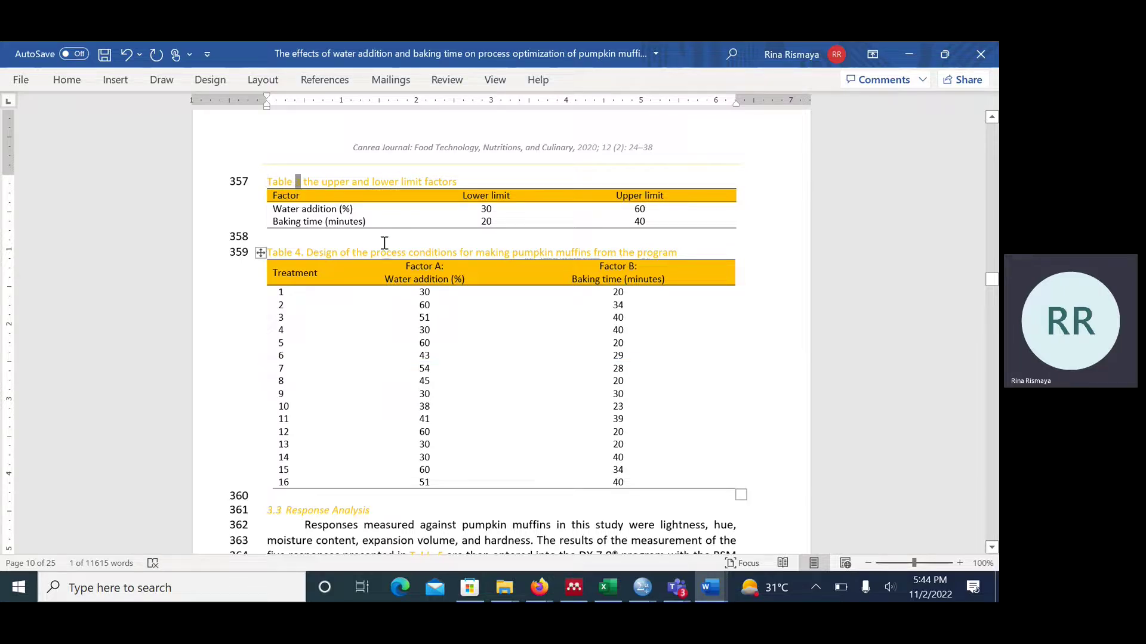
left_click(297, 184)
left_click(298, 253)
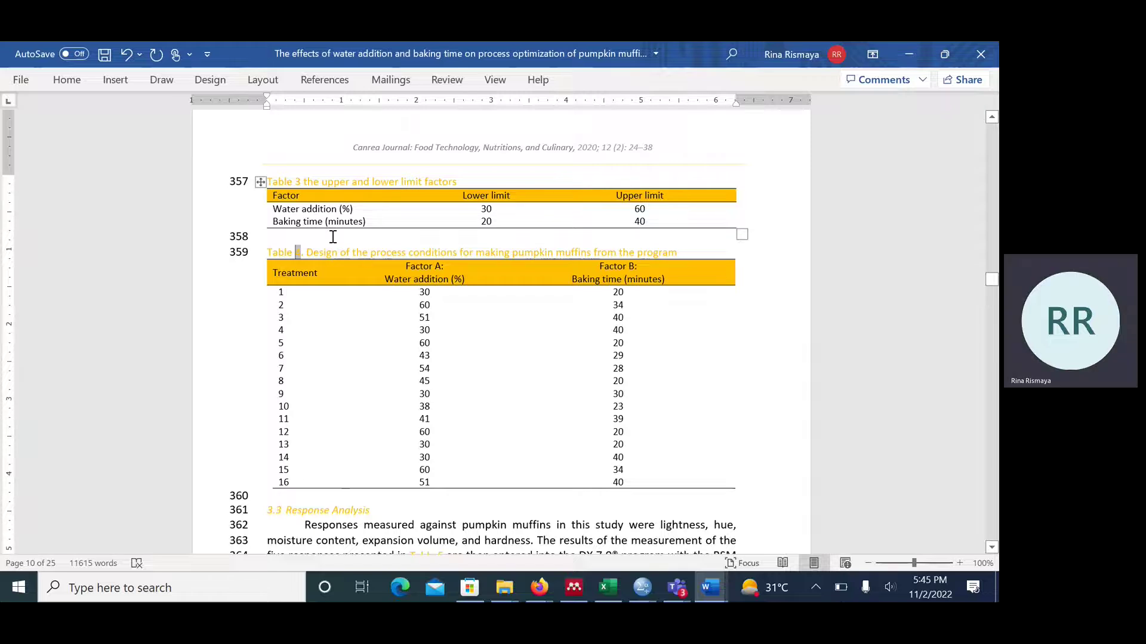
- Replace the numbering in the caption of the three-dimensional lightness surface graph with a plain 2
scroll(429, 418, "down", 10)
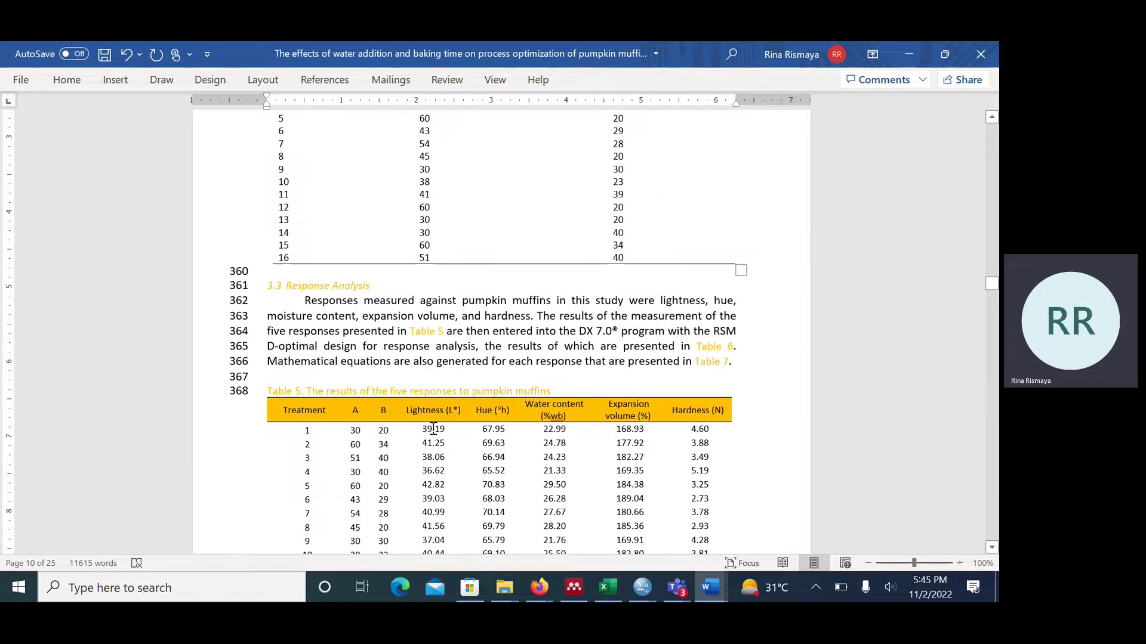
scroll(437, 422, "down", 20)
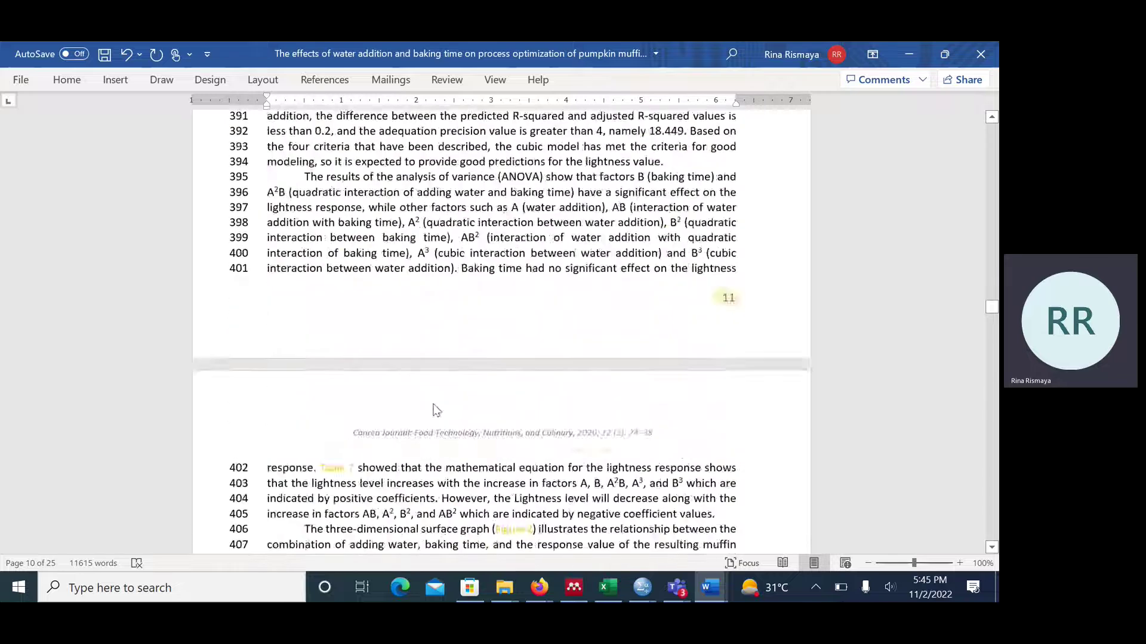
scroll(440, 406, "down", 3)
left_click(313, 325)
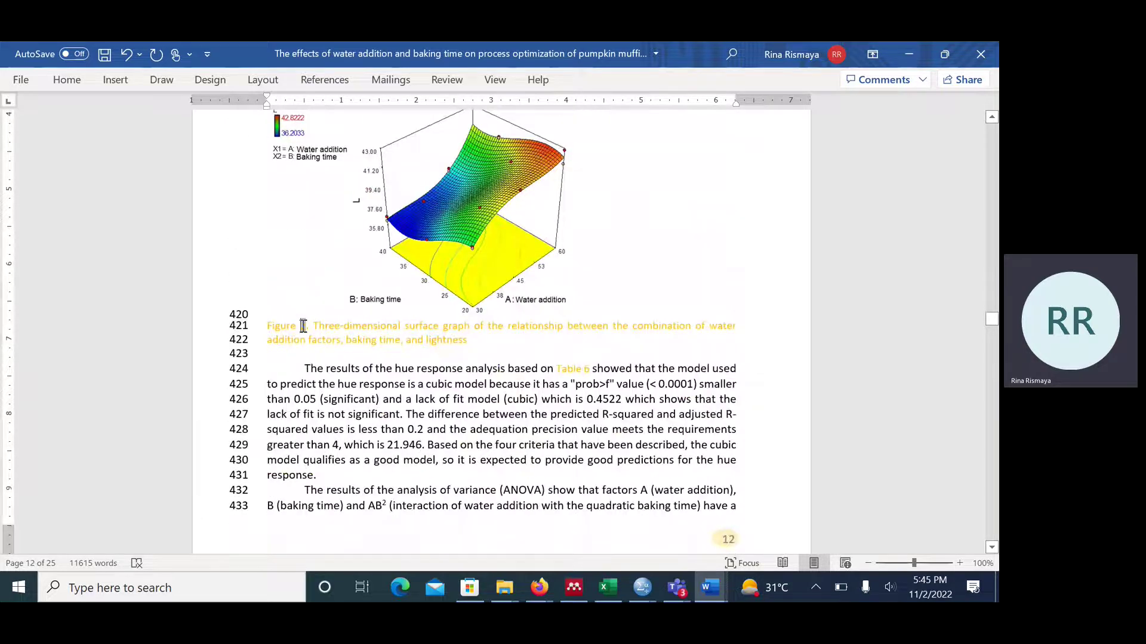
key("BackSpace")
key("BackSpace")
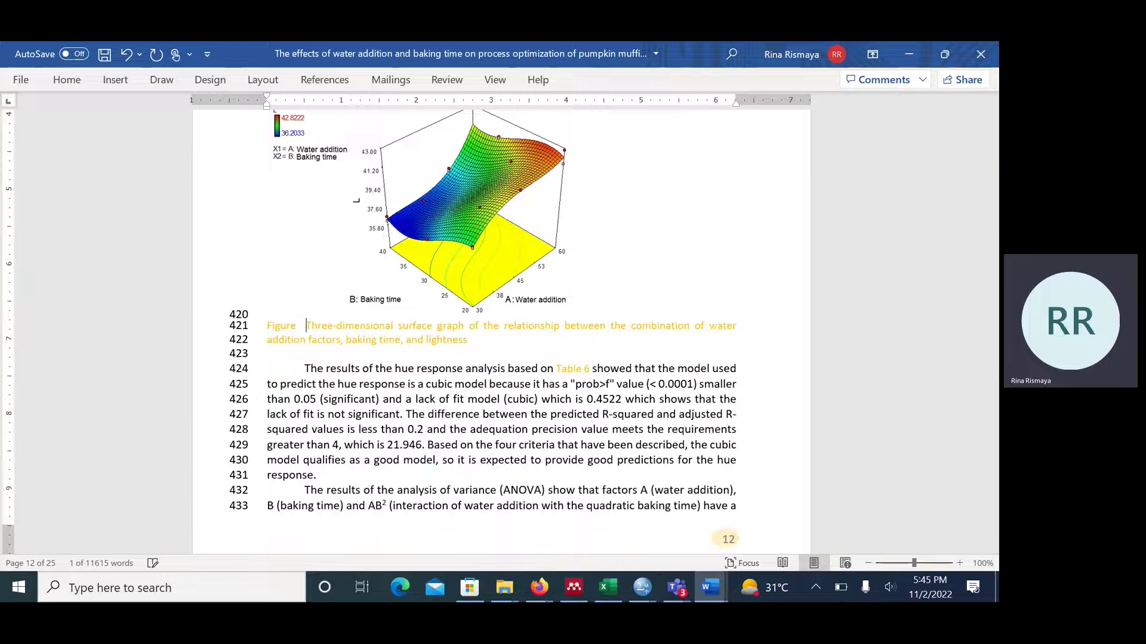
key("ctrl+z")
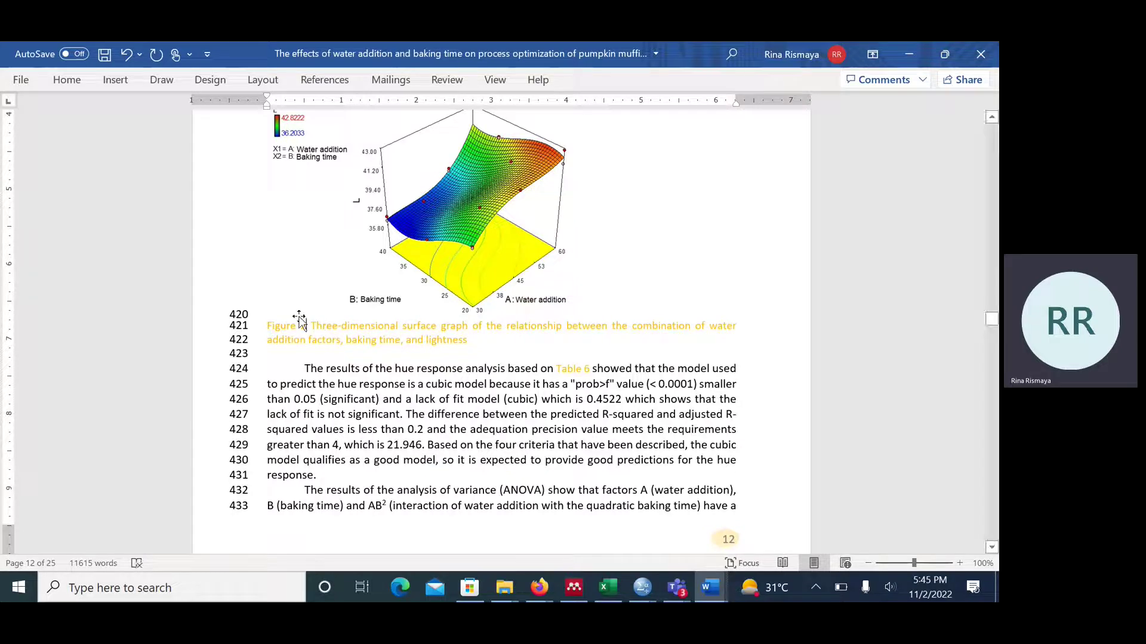
- Set up an automatic caption with the label Figure at the plain 2 in the lightness surface graph's caption
left_click(325, 82)
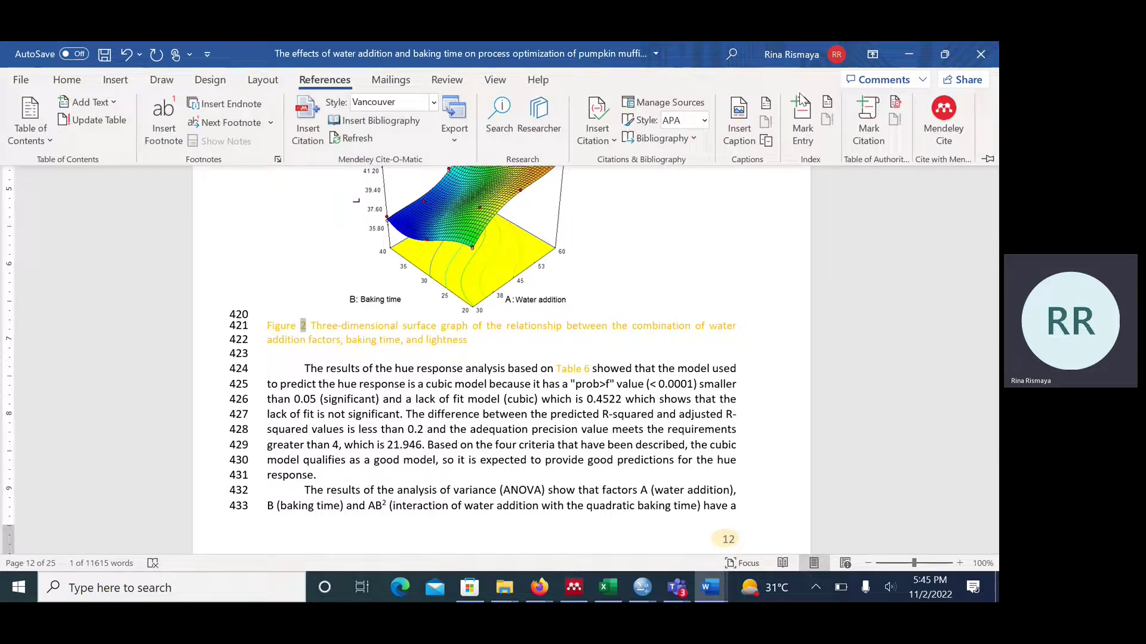
left_click(739, 122)
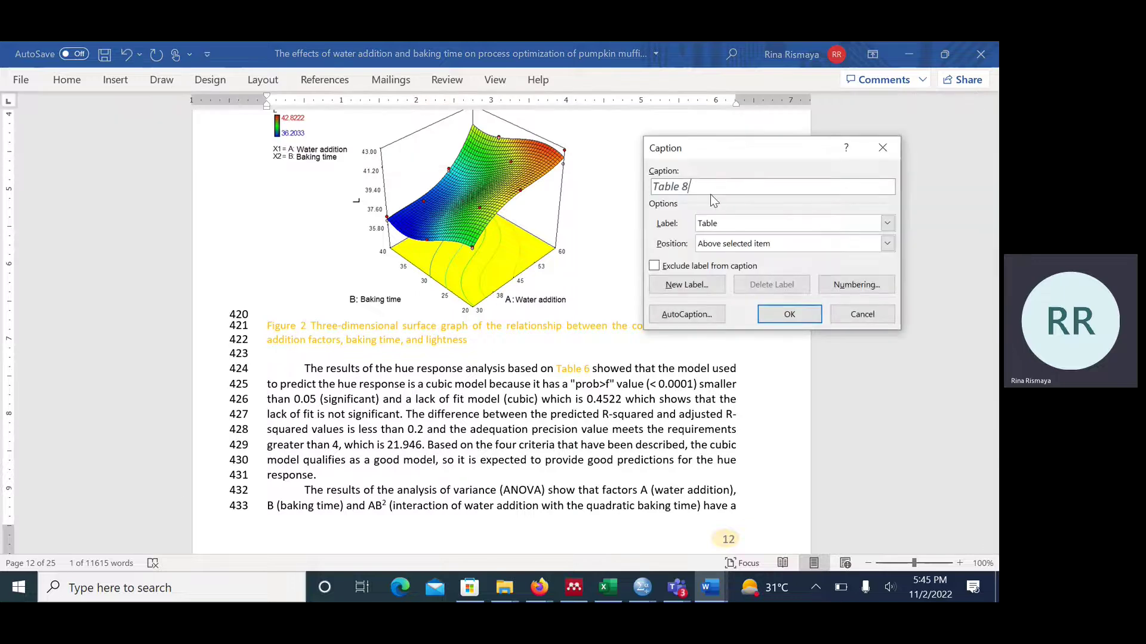
left_click(729, 222)
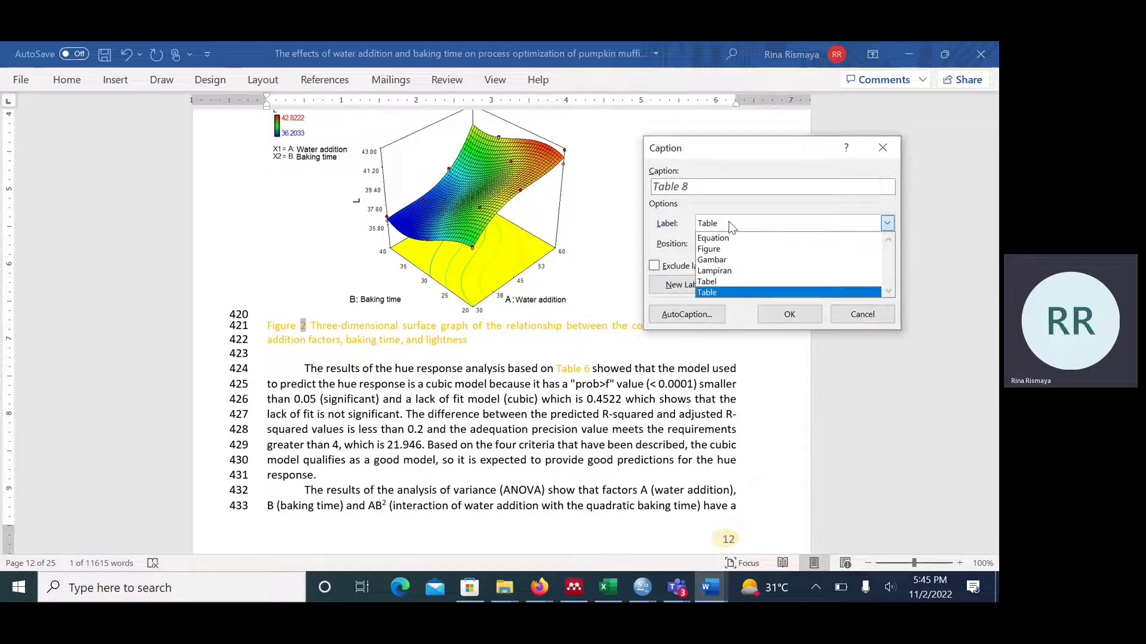
left_click(725, 252)
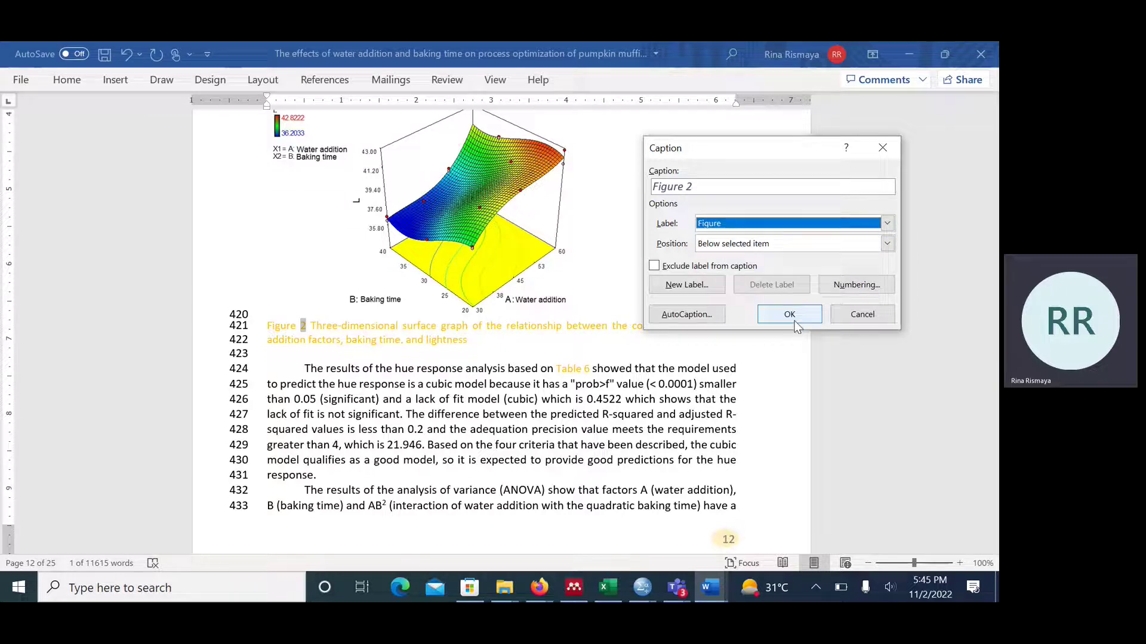